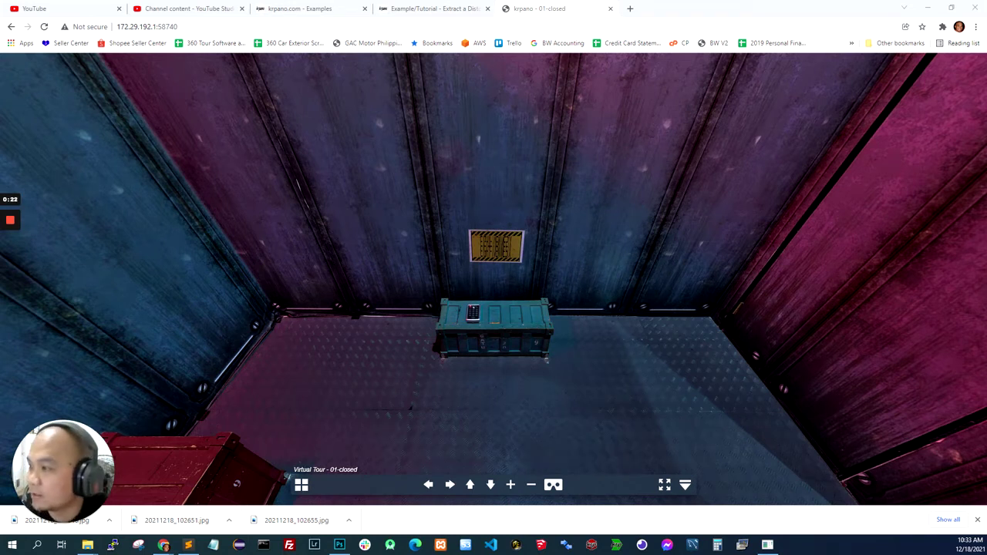
# Step: Look down into the container room of the virtual tour and toggle the teal chest open and closed
pyautogui.moveTo(664, 269)
pyautogui.mouseDown()
pyautogui.moveTo(673, 285)
pyautogui.moveTo(674, 271)
pyautogui.mouseUp()
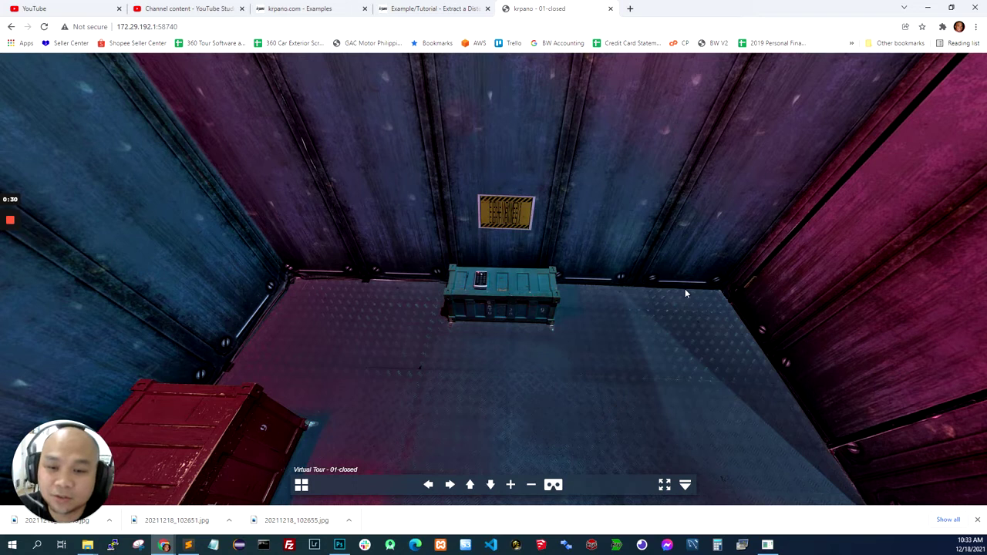
pyautogui.moveTo(685, 291); pyautogui.dragTo(733, 341)
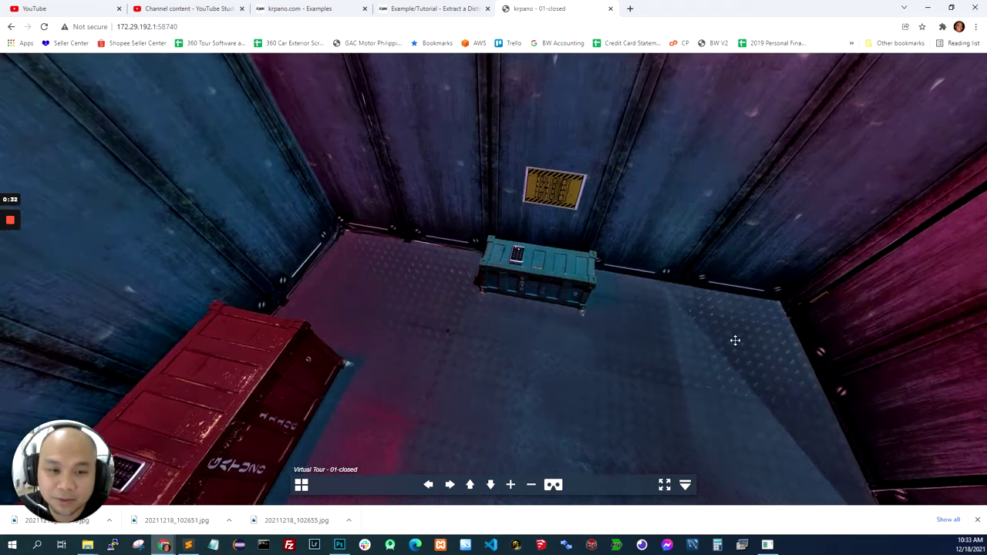
pyautogui.click(544, 281)
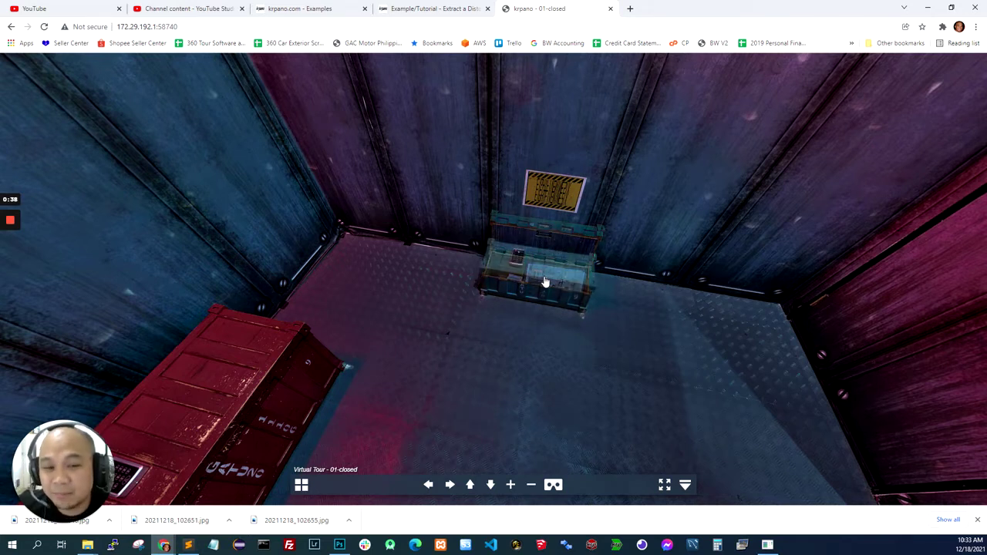
pyautogui.click(543, 284)
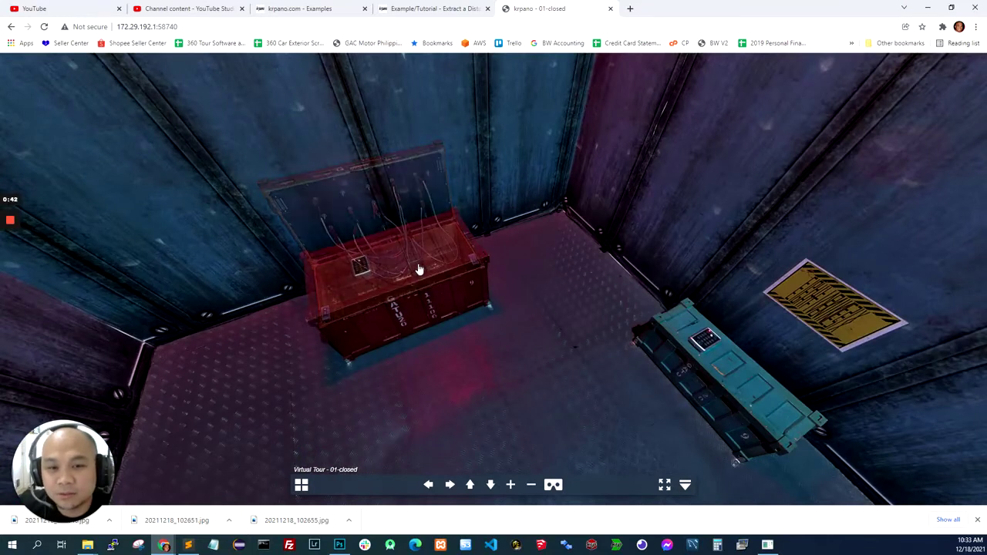
# Step: Open the red chest in the virtual tour and turn the view back to the teal chest
pyautogui.moveTo(384, 258)
pyautogui.mouseDown()
pyautogui.moveTo(739, 257)
pyautogui.moveTo(401, 249)
pyautogui.mouseUp()
pyautogui.moveTo(694, 362); pyautogui.dragTo(358, 282)
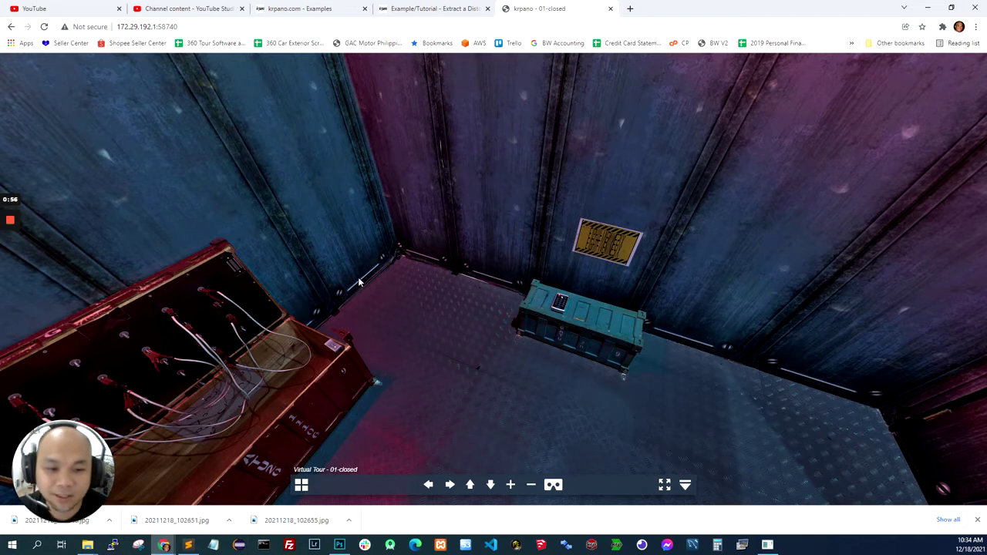
pyautogui.moveTo(652, 337); pyautogui.dragTo(449, 360)
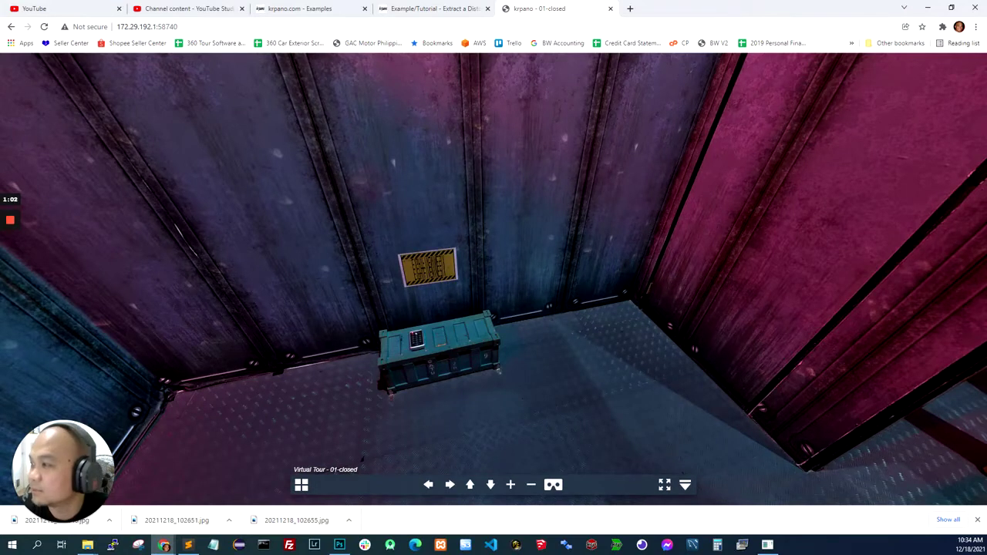
pyautogui.moveTo(426, 272); pyautogui.dragTo(547, 252)
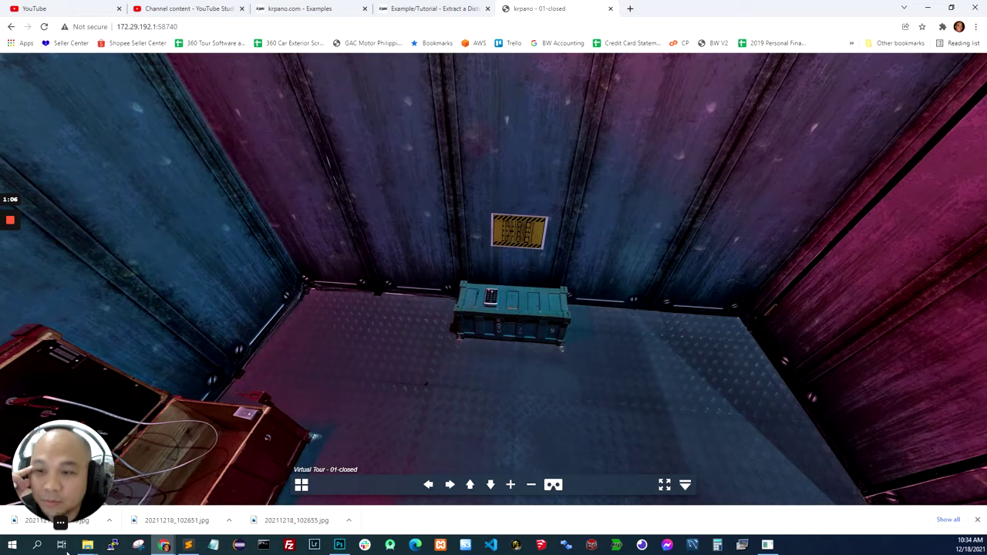
pyautogui.moveTo(69, 510)
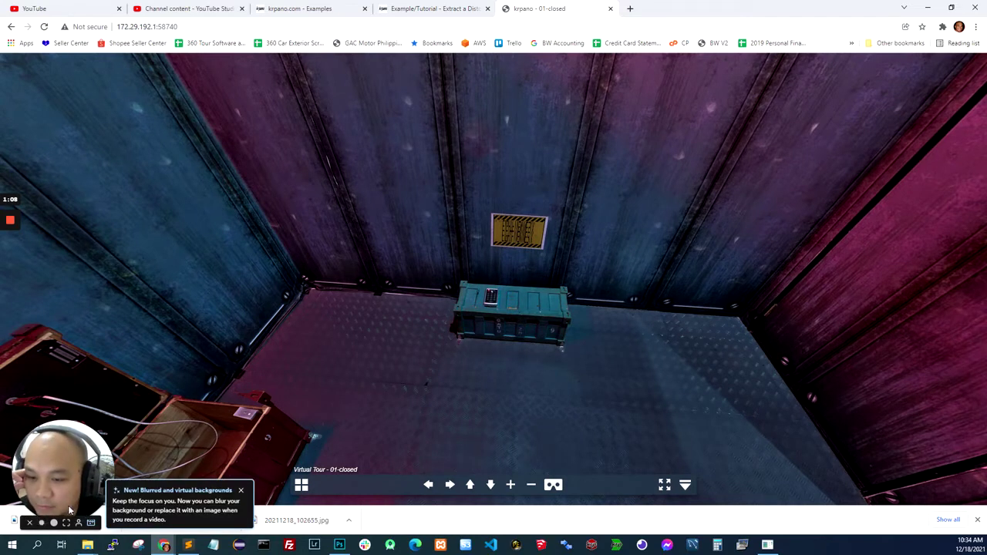
pyautogui.click(29, 522)
pyautogui.moveTo(588, 361); pyautogui.dragTo(563, 363)
pyautogui.moveTo(604, 315); pyautogui.dragTo(646, 257)
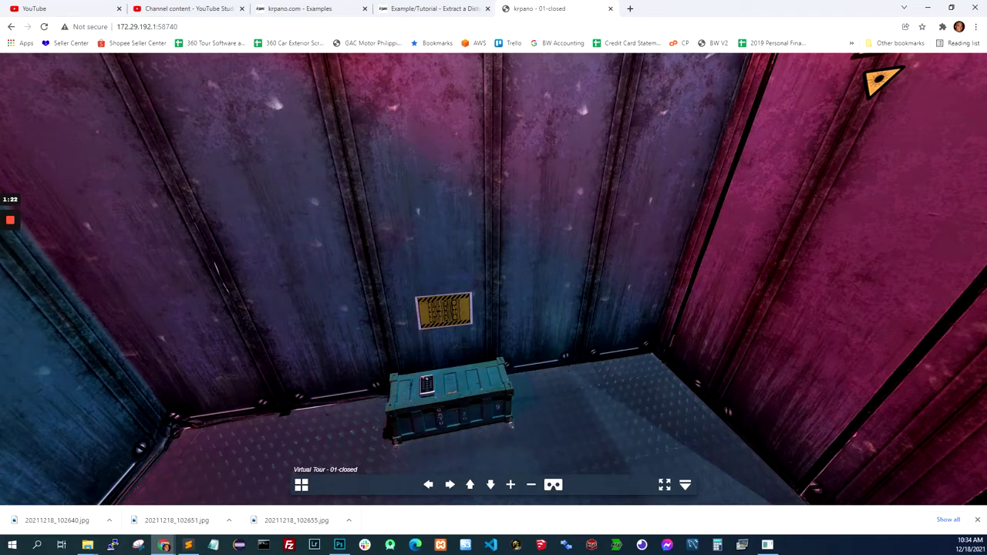
# Step: Switch to the ptgui folder in File Explorer, open DSC00633.tif and browse through the photos to DSC00652.tif
pyautogui.hotkey('alt', 'Tab')
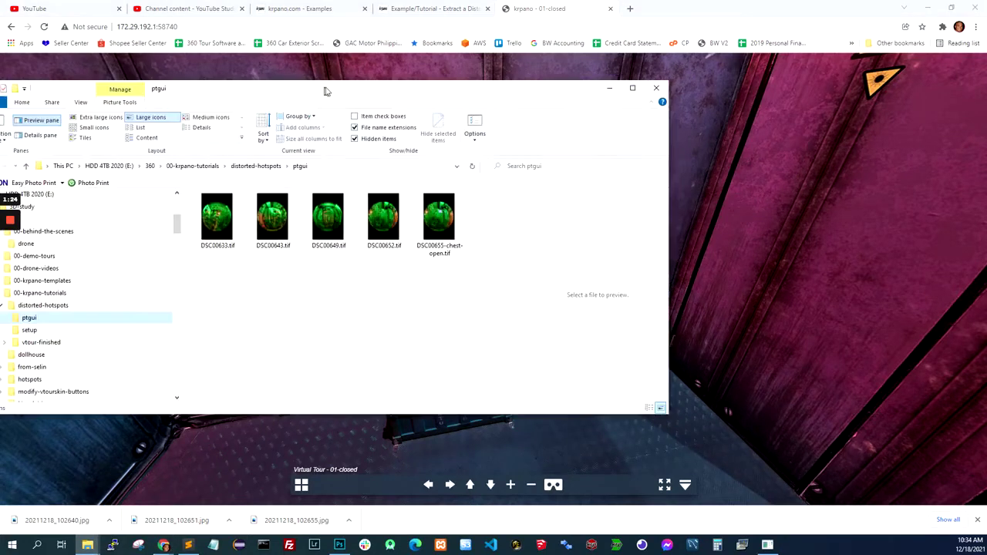
pyautogui.moveTo(326, 90); pyautogui.dragTo(527, 119)
pyautogui.click(838, 123)
pyautogui.doubleClick(244, 150)
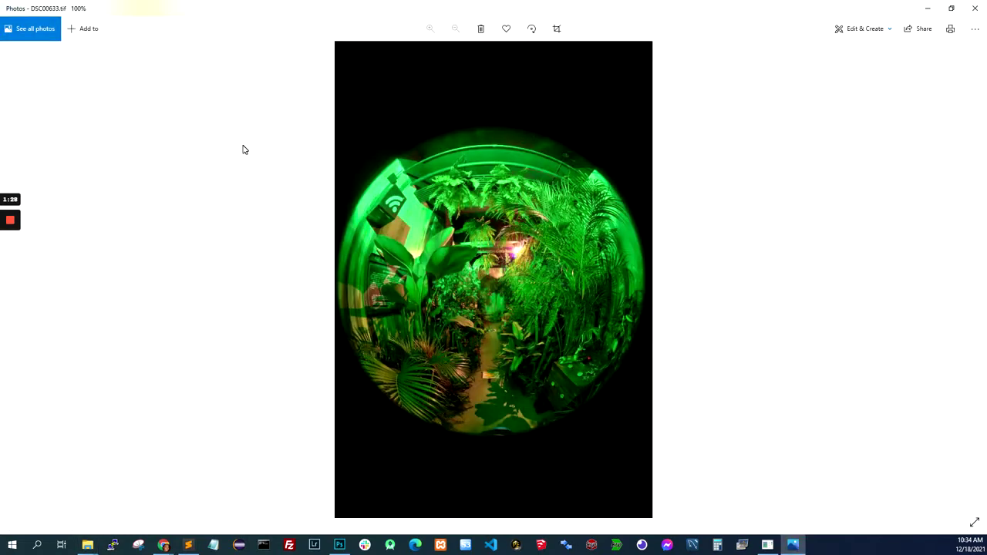
pyautogui.press('Right')
pyautogui.press('Right')
pyautogui.press('Right')
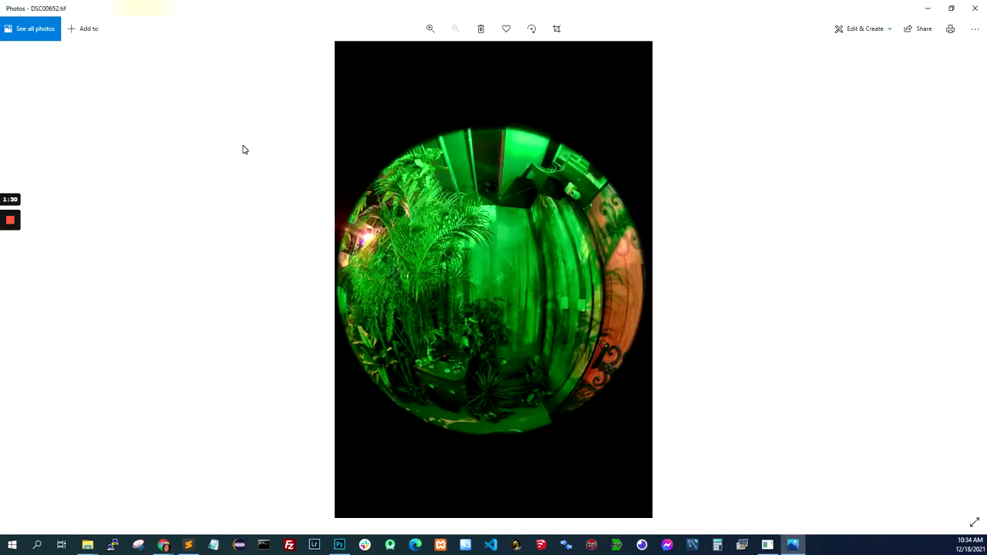
# Step: Compare DSC00652.tif with DSC00655-chest-open.tif by flipping back and forth between them, and close the photo viewer
pyautogui.press('Right')
pyautogui.press('Left')
pyautogui.press('Right')
pyautogui.press('Left')
pyautogui.press('Right')
pyautogui.press('Left')
pyautogui.press('Right')
pyautogui.press('Left')
pyautogui.press('Right')
pyautogui.press('Left')
pyautogui.press('Right')
pyautogui.press('Left')
pyautogui.press('Right')
pyautogui.press('Left')
pyautogui.press('Right')
pyautogui.press('Left')
pyautogui.press('Right')
pyautogui.press('Left')
pyautogui.press('Left')
pyautogui.press('Right')
pyautogui.press('Right')
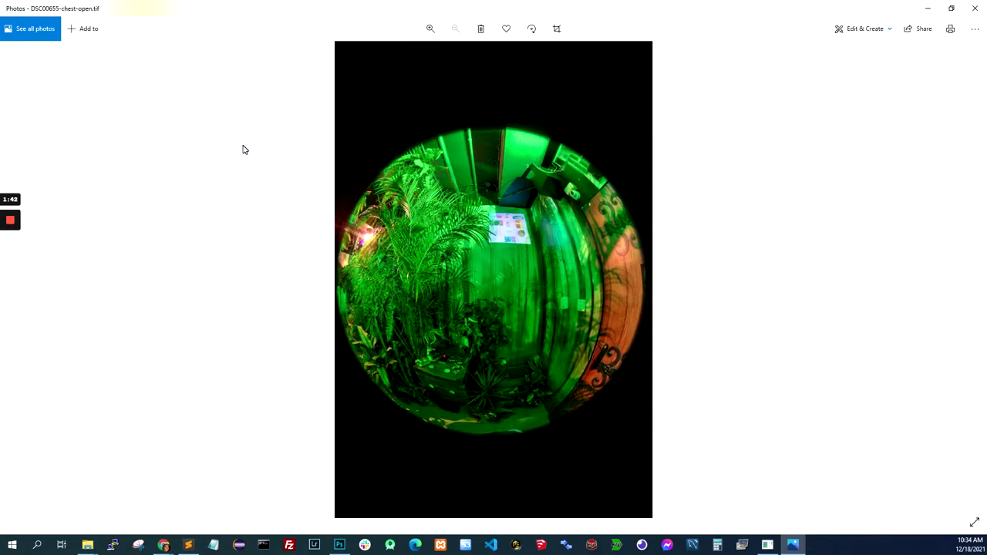
pyautogui.press('Left')
pyautogui.press('Right')
pyautogui.press('Left')
pyautogui.press('Right')
pyautogui.press('Left')
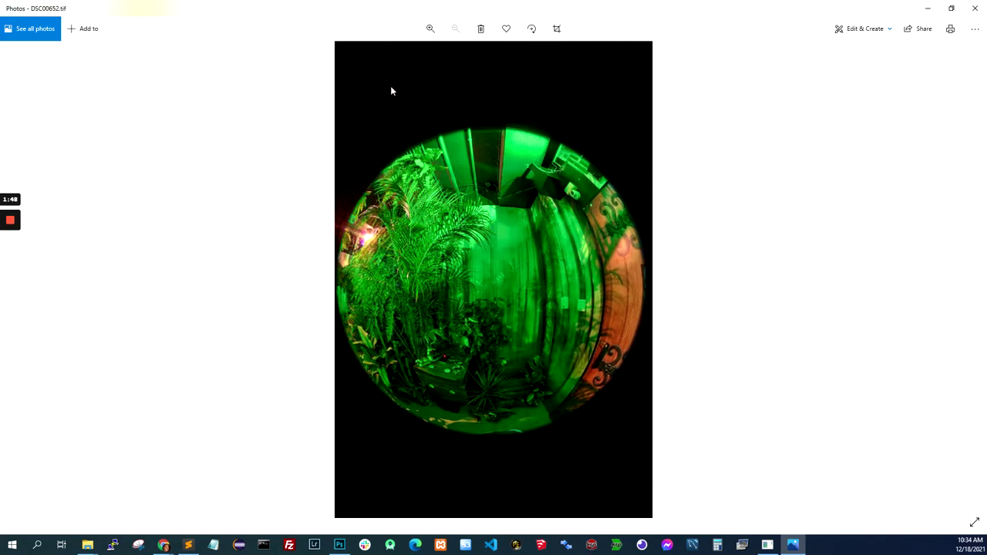
pyautogui.click(977, 9)
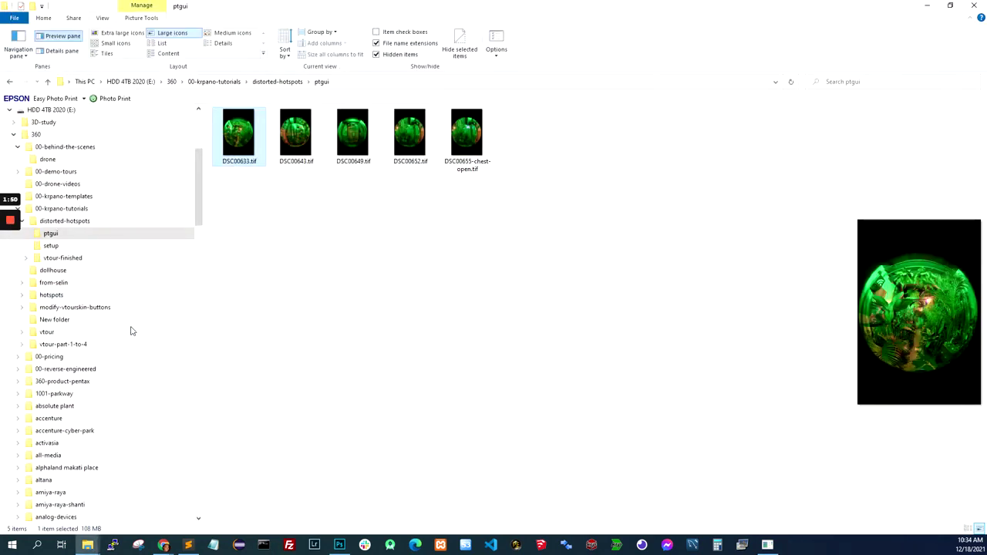
# Step: Go to the setup folder under distorted-hotspots and open the photo of the Sony camera on the panoramic arm
pyautogui.doubleClick(257, 153)
pyautogui.click(66, 246)
pyautogui.doubleClick(518, 151)
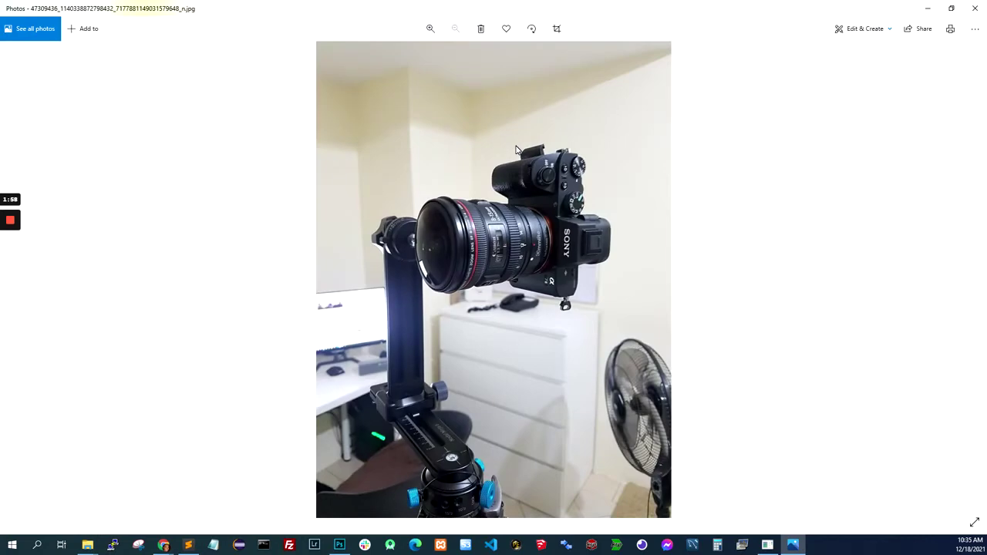
# Step: Zoom in on the yellow sign above the teal chest in the Chrome virtual tour and return to the camera photo
pyautogui.moveTo(163, 544)
pyautogui.click(211, 515)
pyautogui.moveTo(575, 311); pyautogui.dragTo(697, 121)
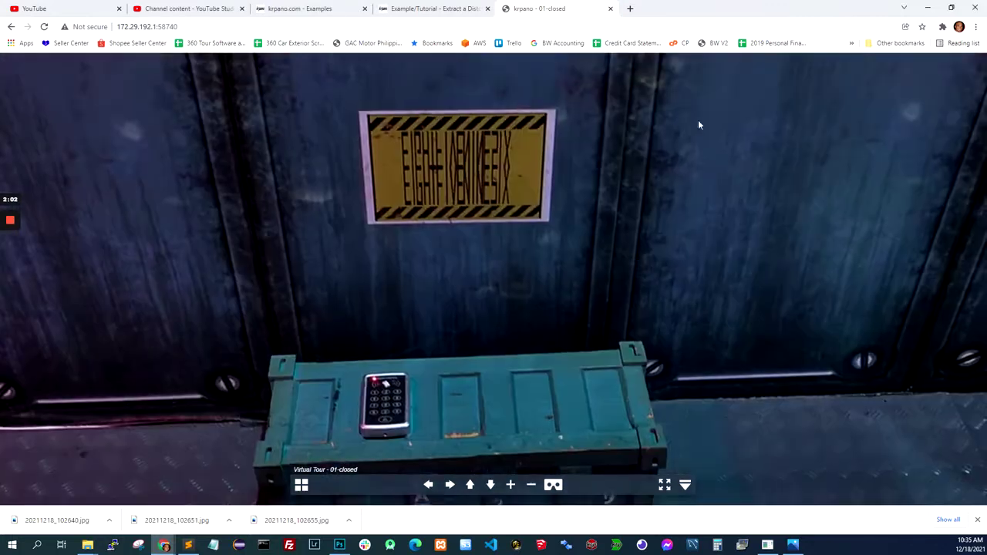
pyautogui.moveTo(624, 301); pyautogui.dragTo(619, 318)
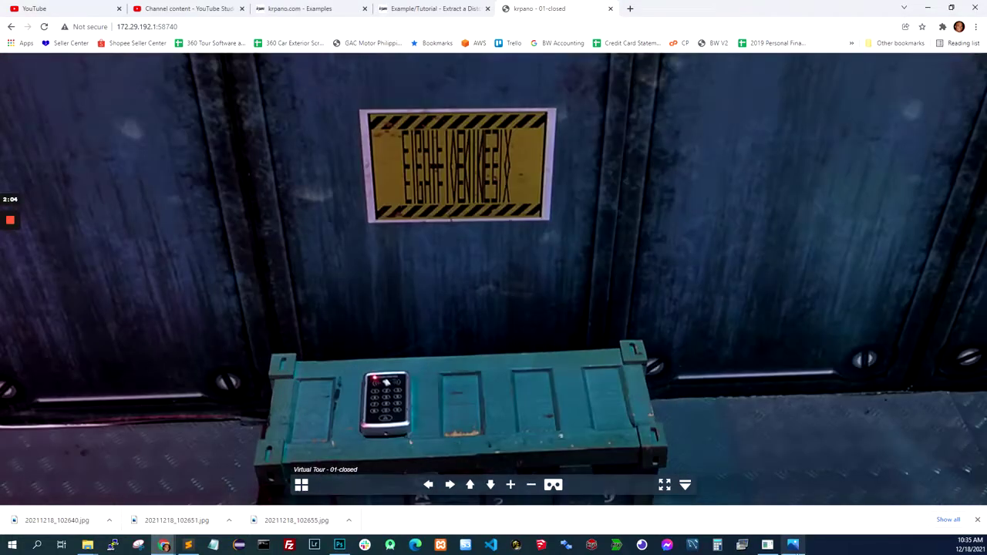
pyautogui.hotkey('alt', 'Tab')
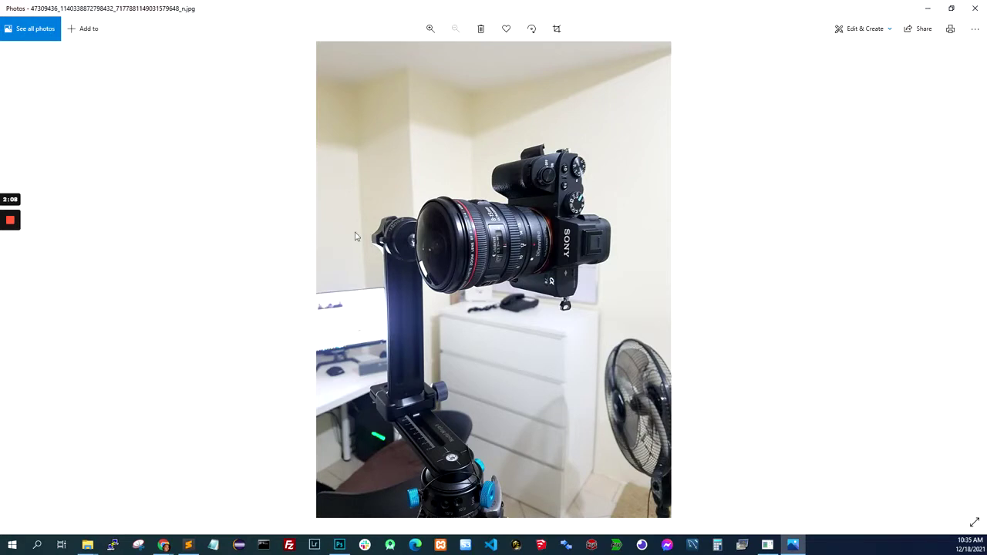
# Step: Compare the tripod photos 20211218_102640.jpg and 20211218_102651.jpg with the panoramic arm photo, and close the photo viewer
pyautogui.click(984, 13)
pyautogui.click(984, 13)
pyautogui.click(985, 13)
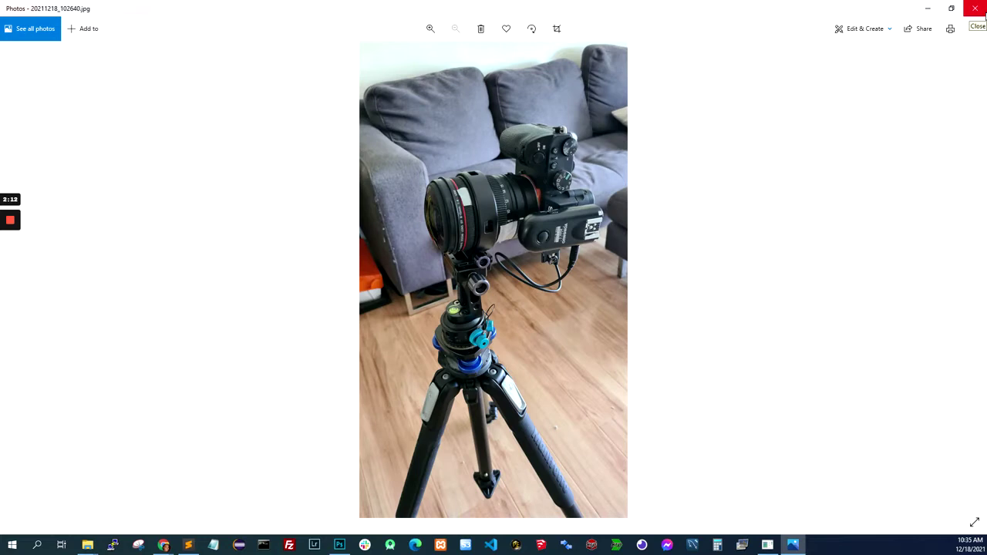
pyautogui.click(984, 13)
pyautogui.click(984, 14)
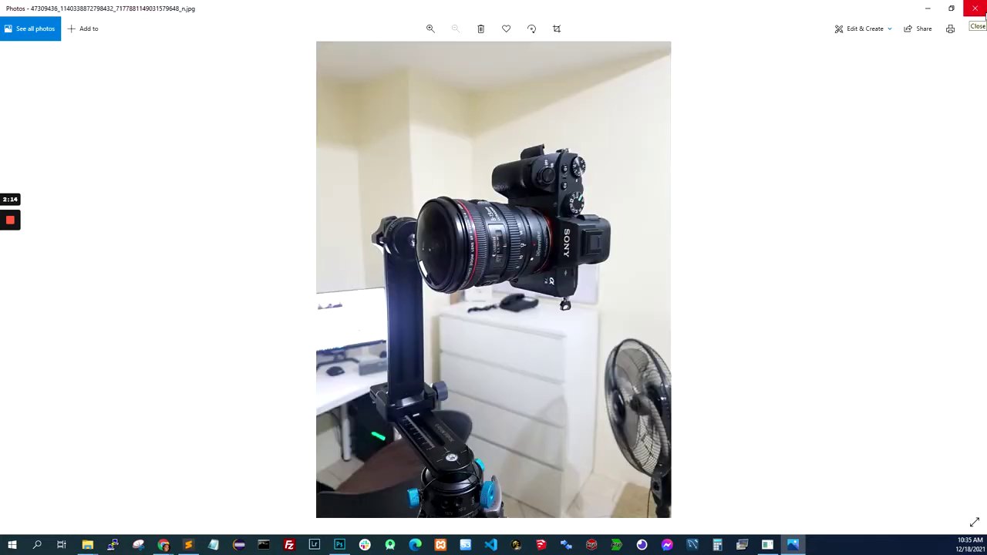
pyautogui.click(984, 13)
pyautogui.click(984, 13)
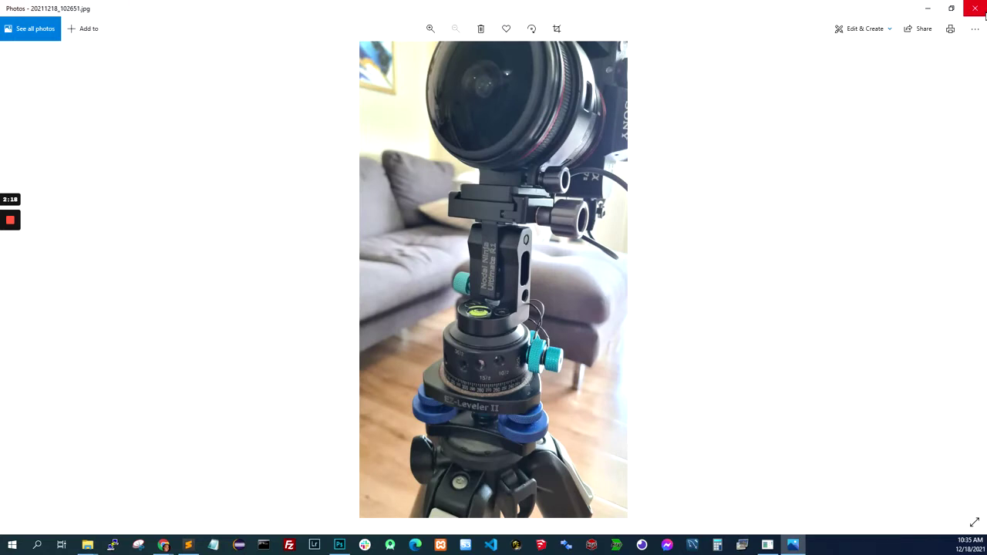
pyautogui.click(984, 13)
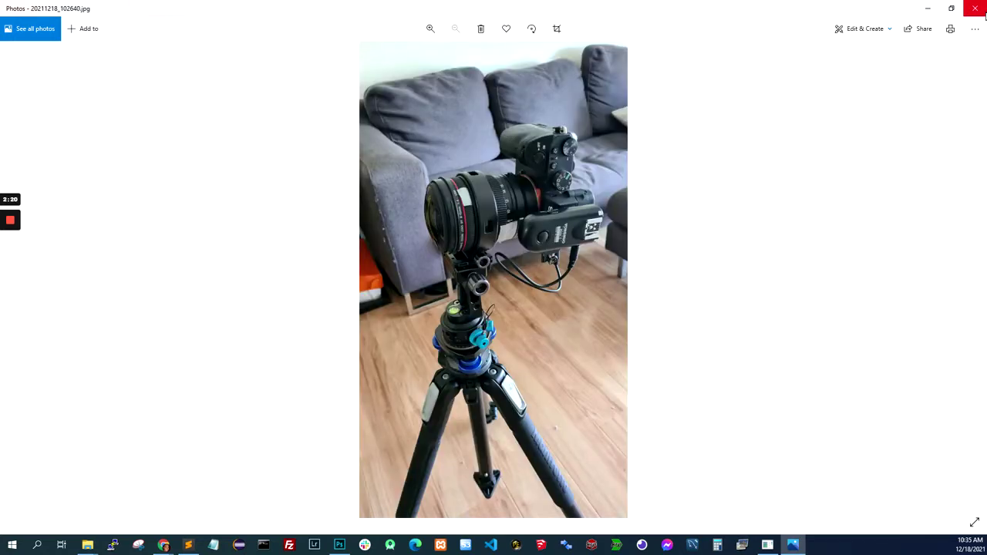
pyautogui.click(984, 13)
pyautogui.click(985, 13)
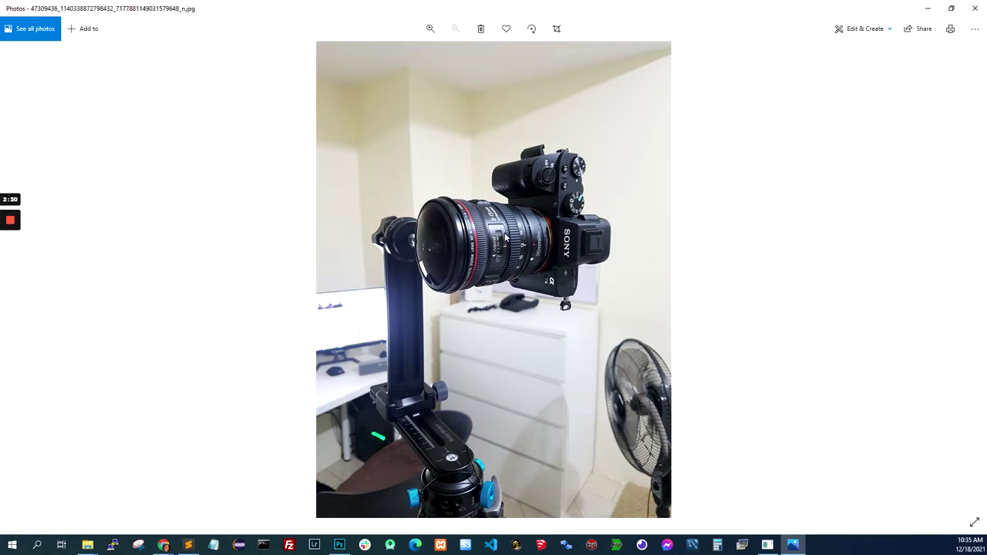
pyautogui.press('Left')
pyautogui.press('Left')
pyautogui.press('Left')
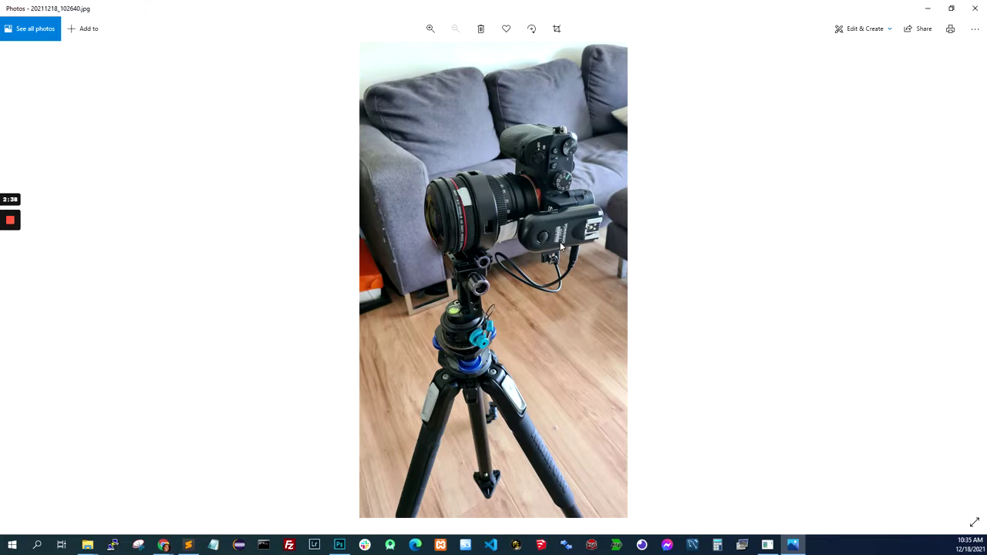
pyautogui.click(976, 9)
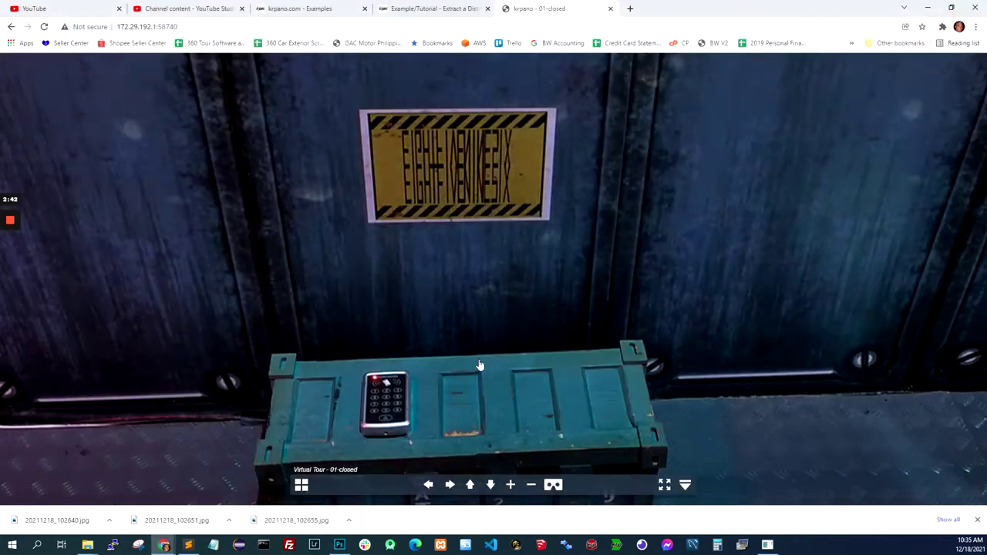
# Step: Switch to Photoshop and open 6around.tif from the setup folder in it
pyautogui.click(339, 544)
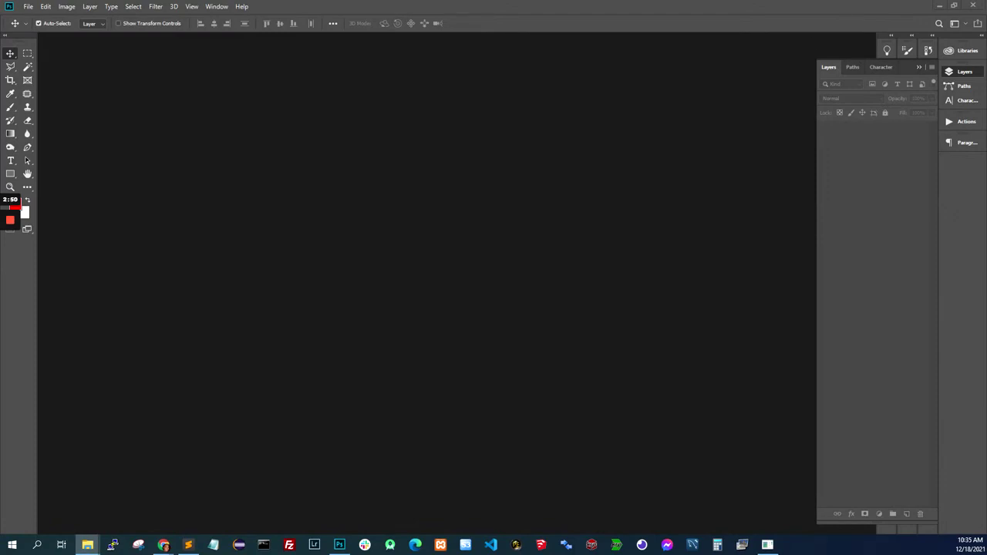
pyautogui.click(87, 545)
pyautogui.moveTo(523, 5); pyautogui.dragTo(609, 196)
pyautogui.click(540, 336)
pyautogui.moveTo(545, 347); pyautogui.dragTo(523, 180)
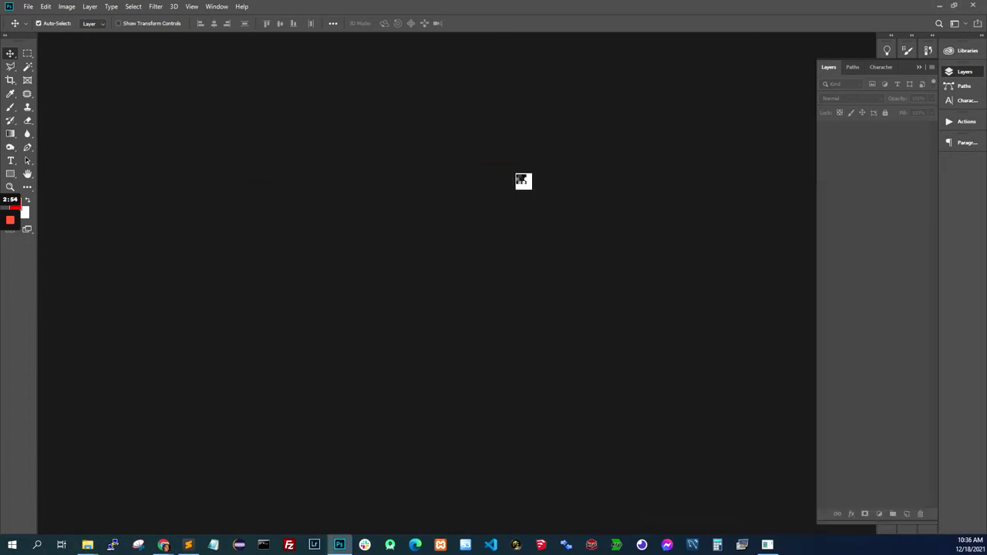
# Step: Check the Image Size of 6around.tif with the dimensions shown in pixels
pyautogui.hotkey('ctrl', 'alt', 'i')
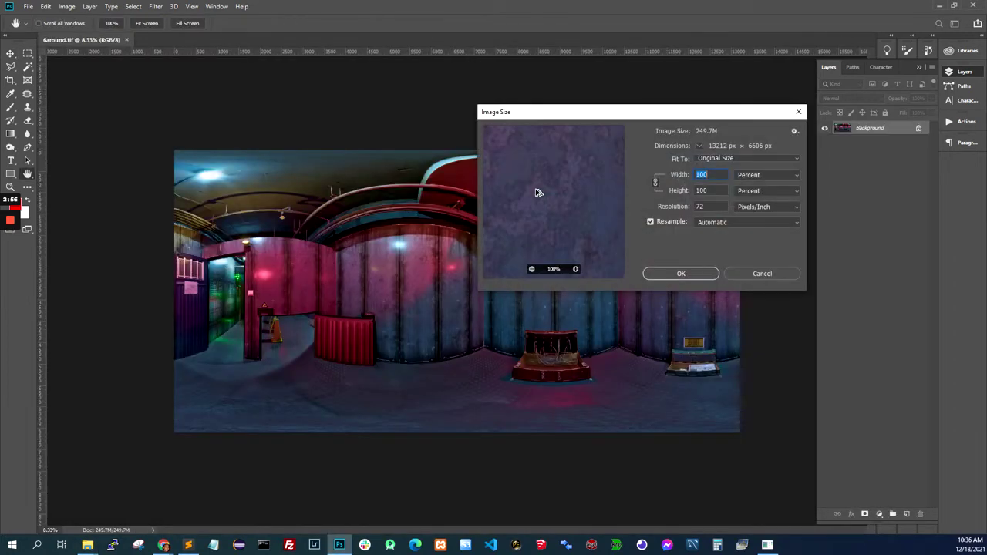
pyautogui.click(737, 176)
pyautogui.click(750, 186)
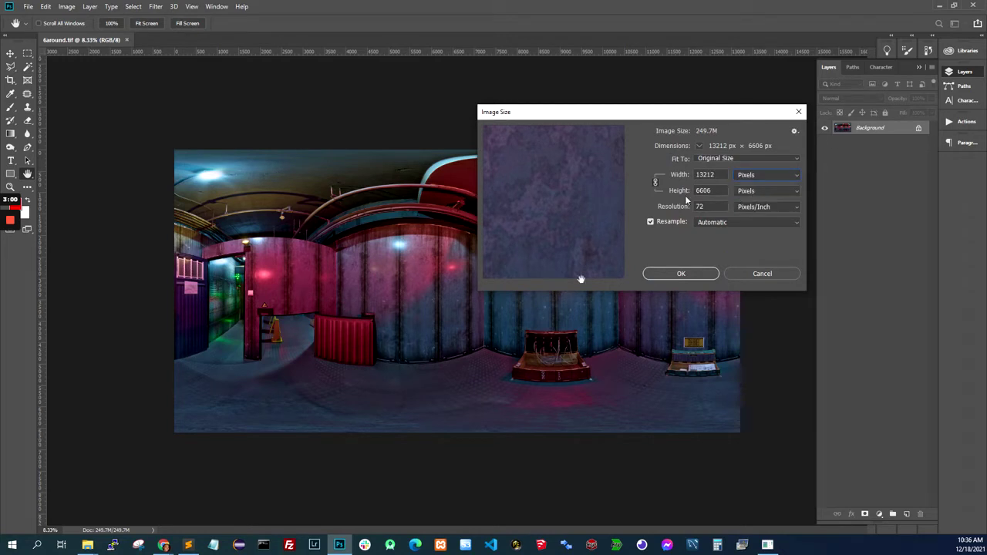
# Step: Open 4around.tif from the setup folder in Photoshop as a second document, cancelling the Image Size dialog
pyautogui.click(88, 531)
pyautogui.click(77, 512)
pyautogui.click(484, 332)
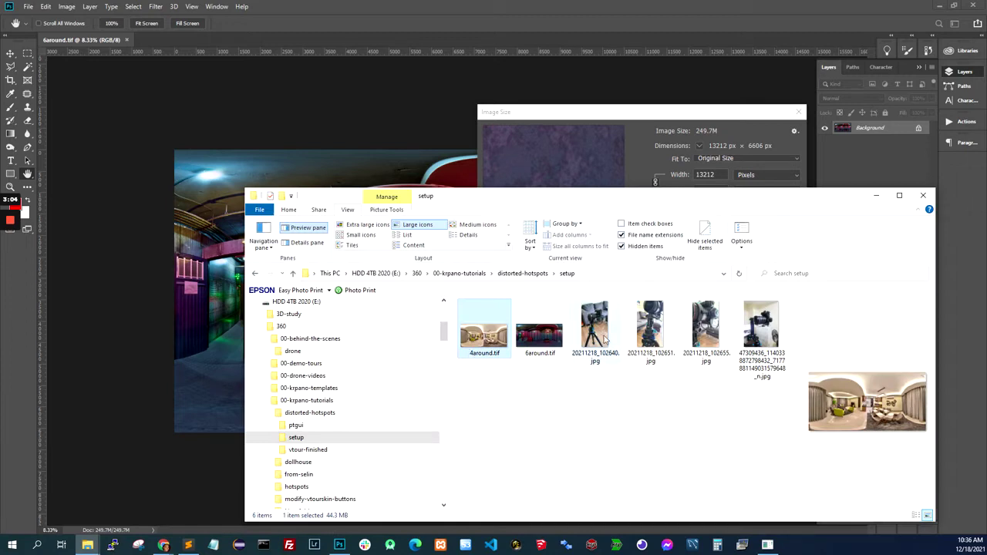
pyautogui.rightClick(479, 343)
pyautogui.moveTo(555, 356)
pyautogui.click(668, 363)
pyautogui.moveTo(392, 276); pyautogui.dragTo(167, 43)
pyautogui.moveTo(167, 43); pyautogui.dragTo(176, 40)
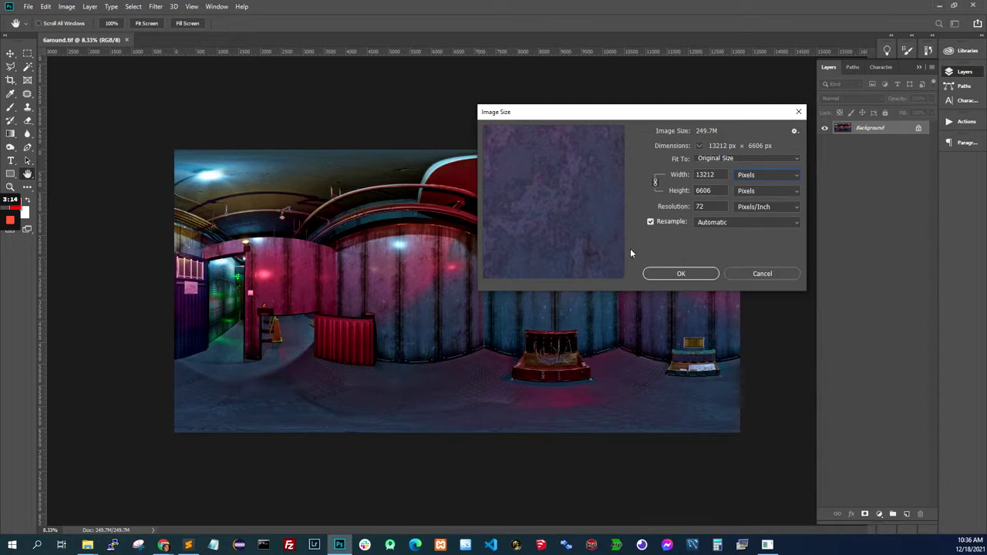
pyautogui.click(745, 274)
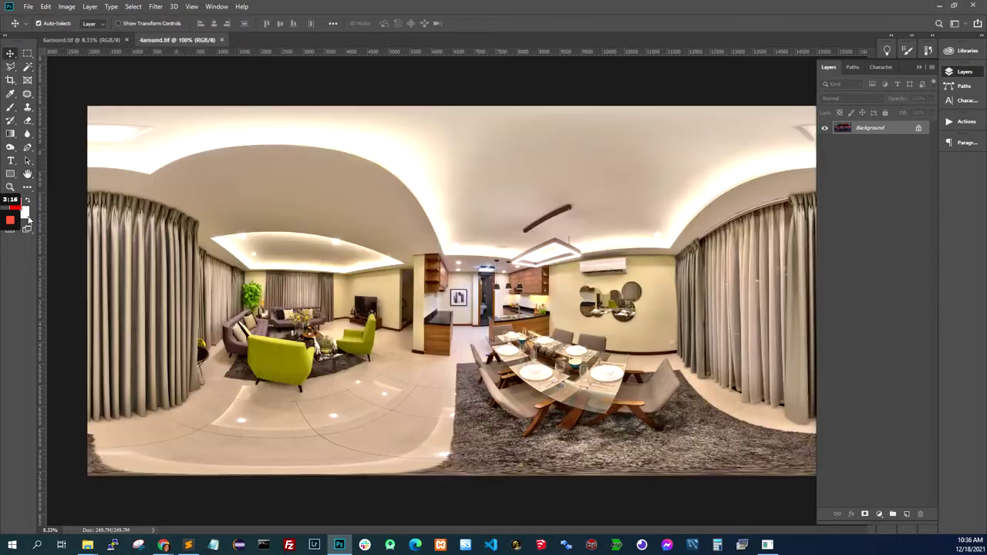
# Step: Duplicate the Background layer of 4around.tif into the 6around.tif document and switch to that document
pyautogui.rightClick(881, 133)
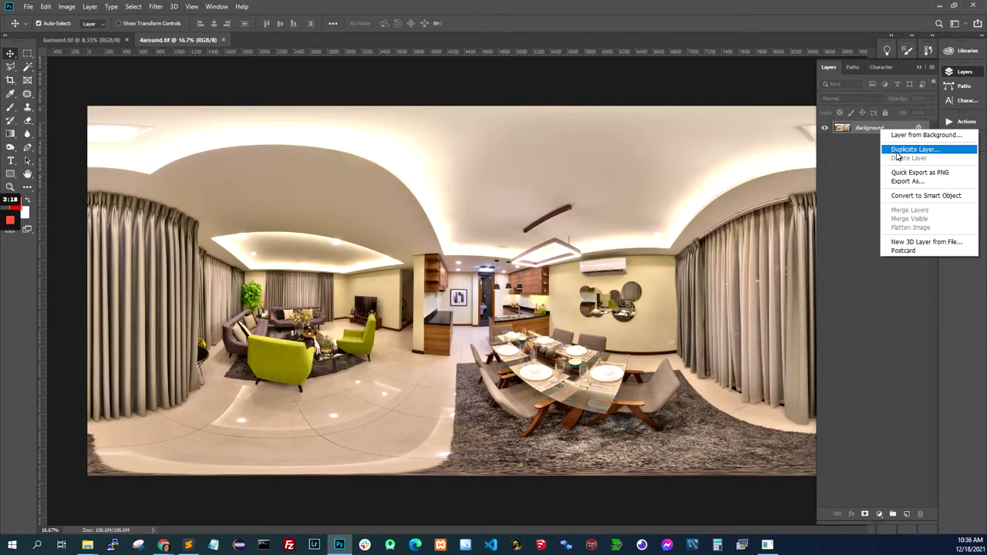
pyautogui.click(910, 150)
pyautogui.click(493, 189)
pyautogui.click(453, 199)
pyautogui.click(579, 152)
pyautogui.click(104, 41)
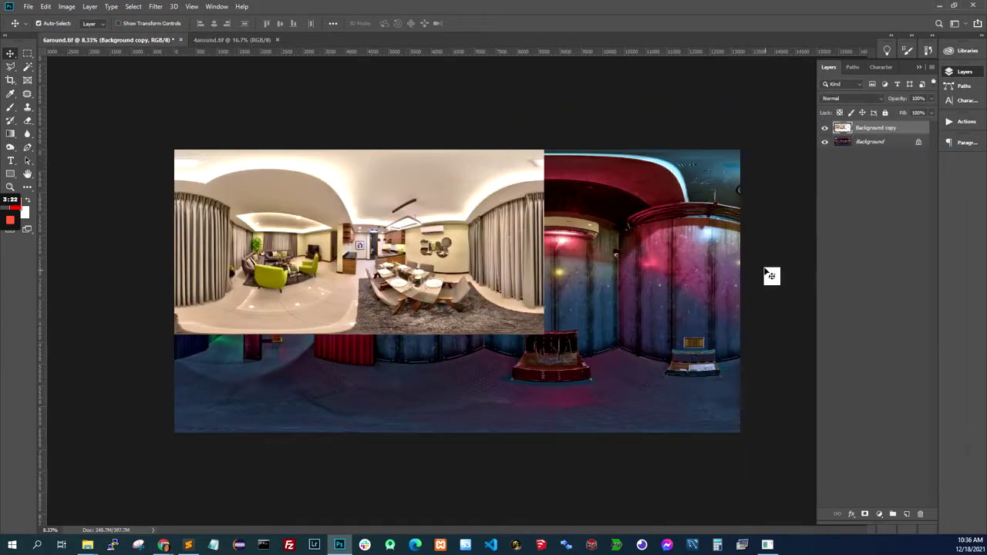
# Step: Transform the duplicated interior panorama layer by moving it to the middle of the 6around.tif panorama
pyautogui.hotkey('ctrl', 't')
pyautogui.moveTo(416, 255); pyautogui.dragTo(512, 301)
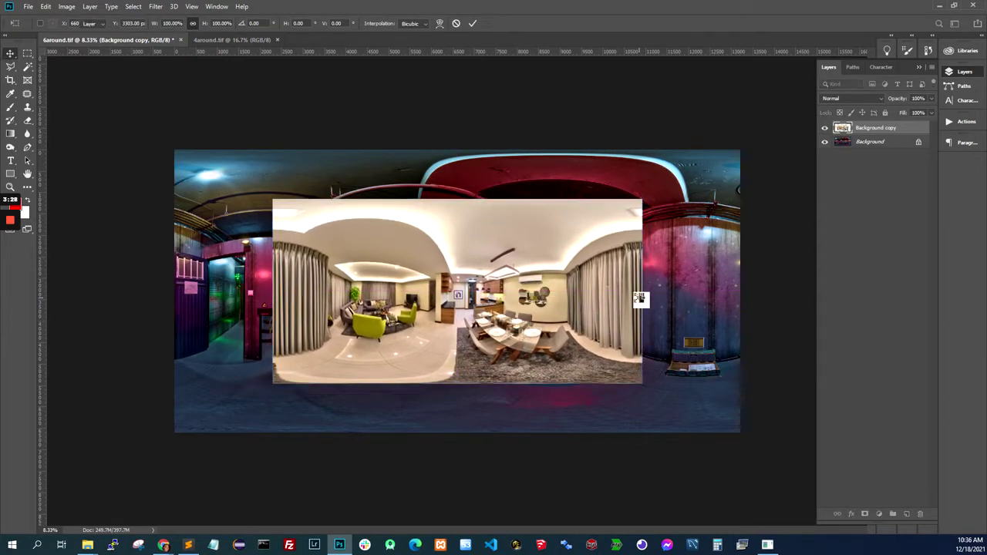
pyautogui.press('Return')
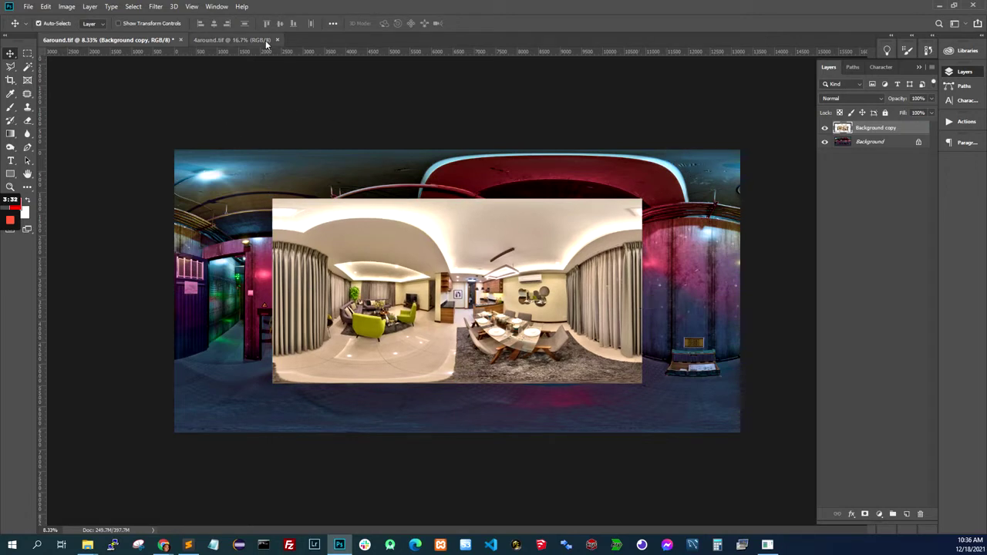
# Step: Check the Image Size of 4around.tif with width and height shown in pixels
pyautogui.click(210, 41)
pyautogui.hotkey('ctrl', 'alt', 'i')
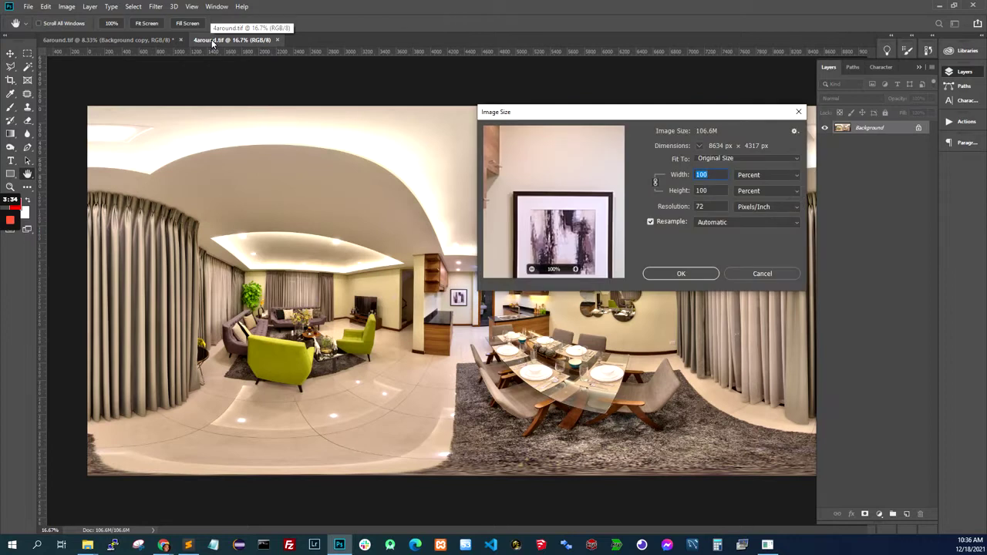
pyautogui.click(779, 175)
pyautogui.click(763, 202)
pyautogui.click(764, 176)
pyautogui.click(756, 194)
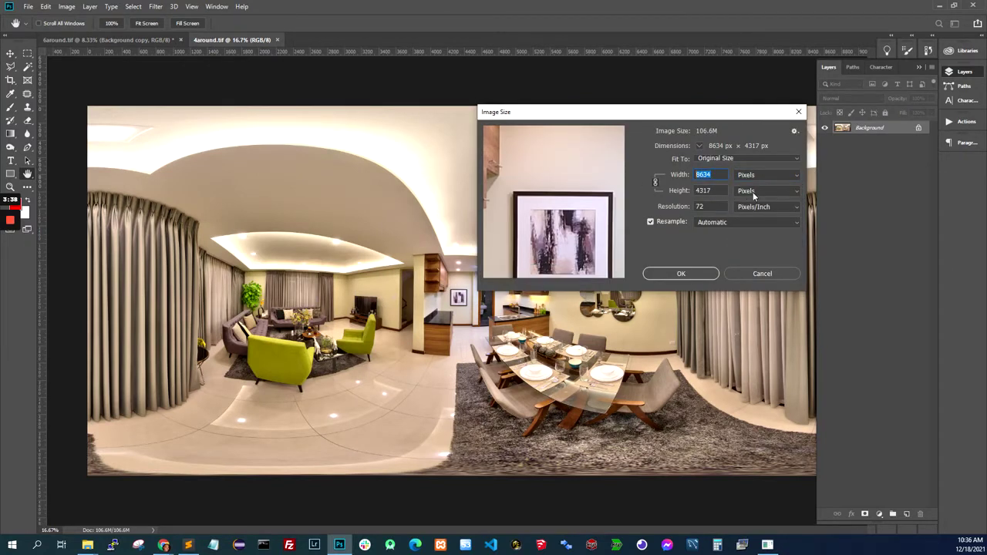
# Step: Try image widths of 6000 and 10000 pixels for 4around.tif, and cancel without resizing
pyautogui.write('6000')
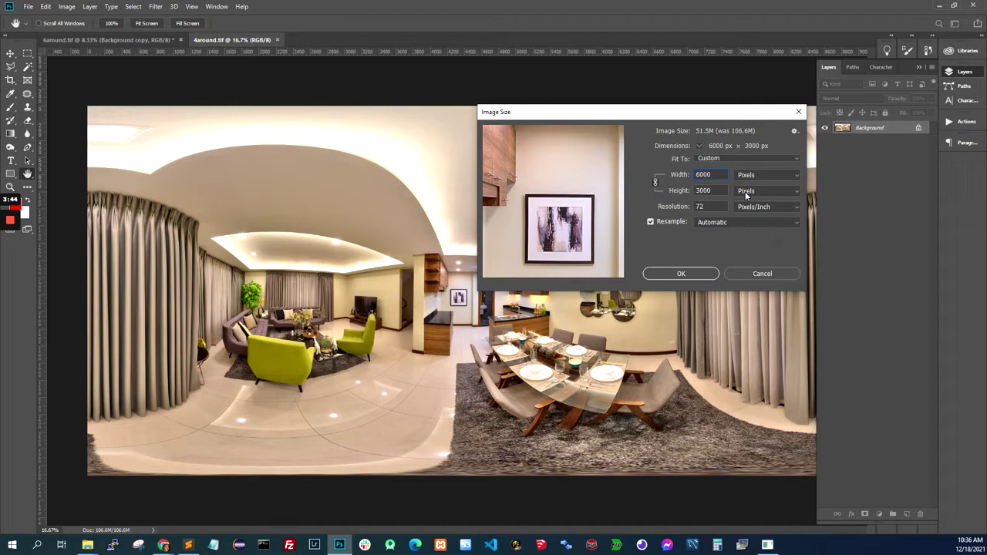
pyautogui.press('BackSpace')
pyautogui.press('BackSpace')
pyautogui.press('BackSpace')
pyautogui.press('BackSpace')
pyautogui.write('800')
pyautogui.press('BackSpace')
pyautogui.press('BackSpace')
pyautogui.press('BackSpace')
pyautogui.write('10000')
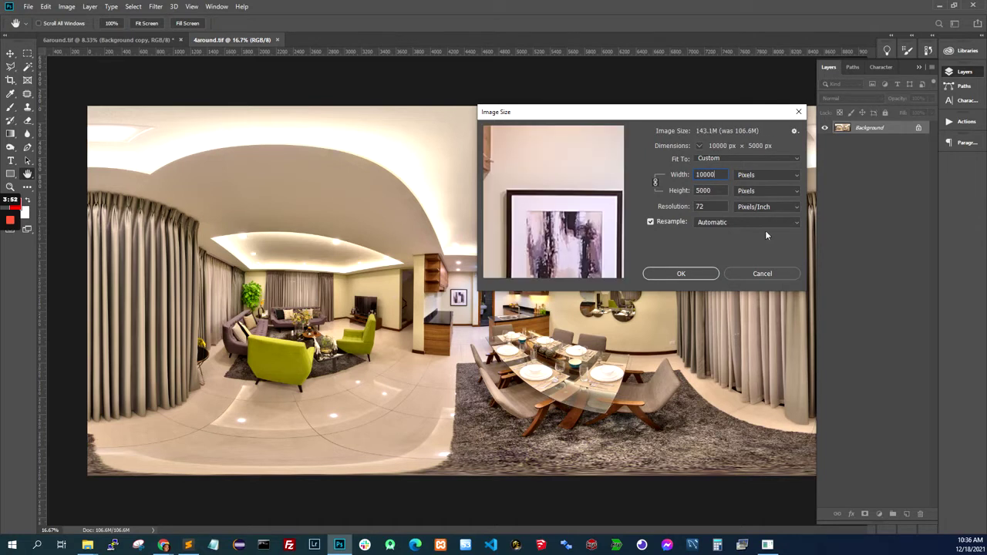
pyautogui.click(773, 273)
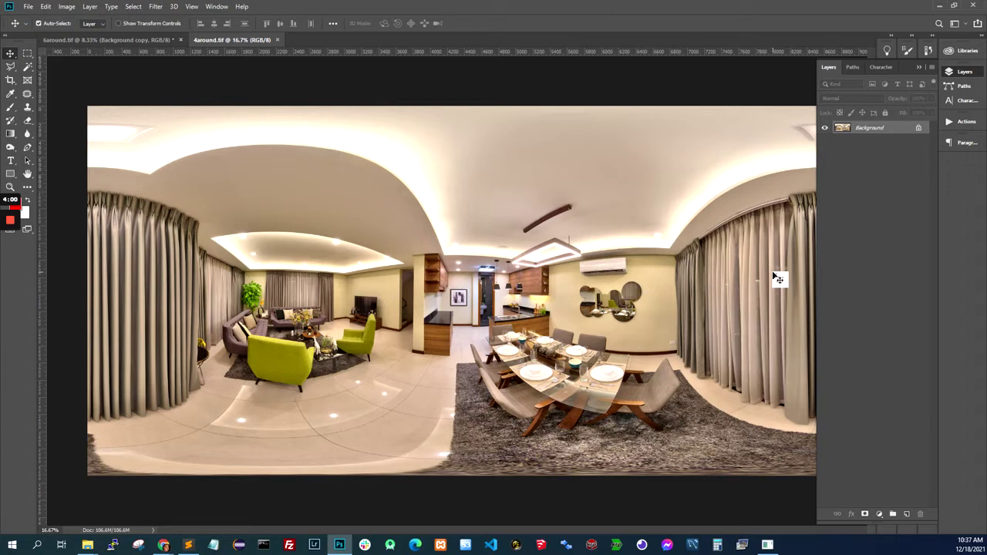
# Step: Close 4around.tif and 6around.tif without saving changes
pyautogui.click(278, 40)
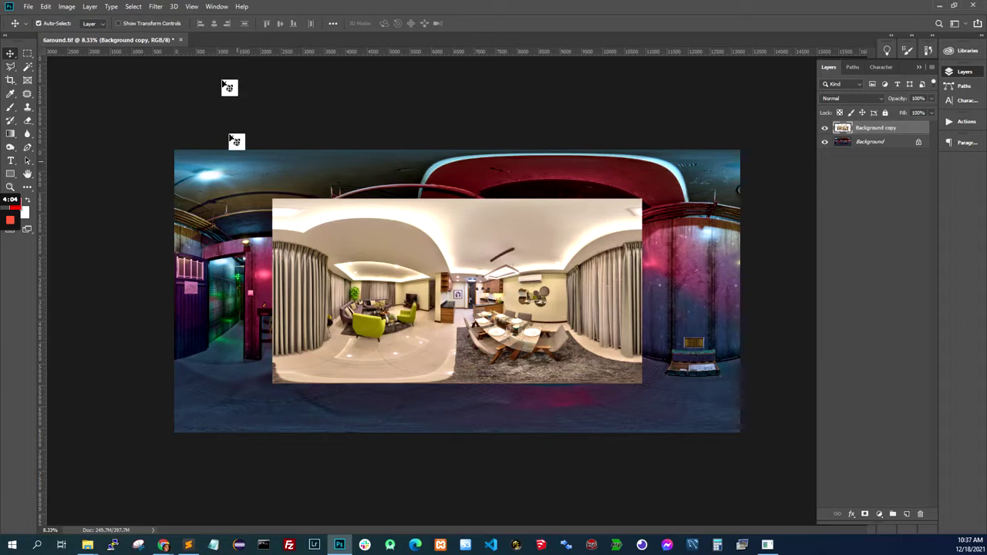
pyautogui.click(179, 39)
pyautogui.click(490, 203)
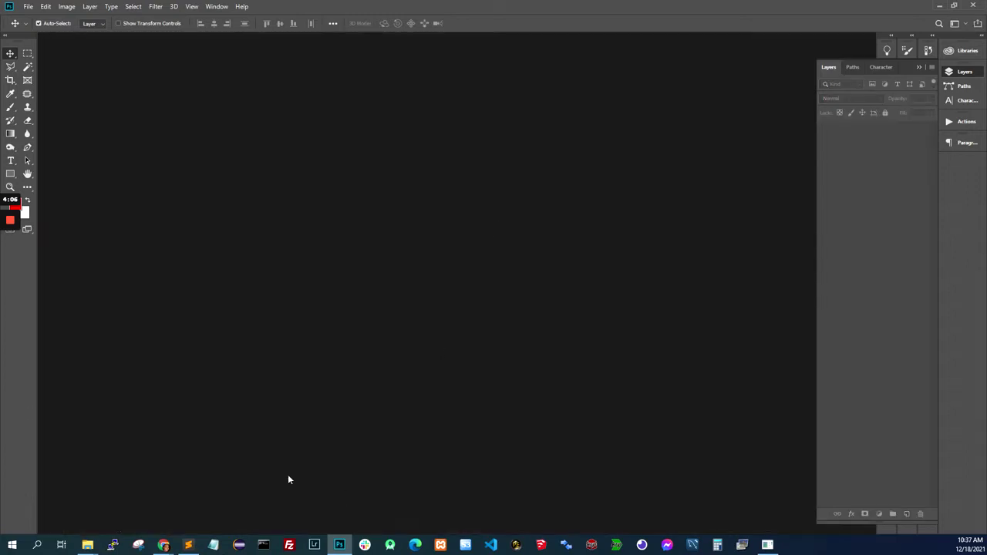
# Step: Return to the setup folder in File Explorer and open 4around.tif in a maximized PTGui Viewer
pyautogui.moveTo(89, 546)
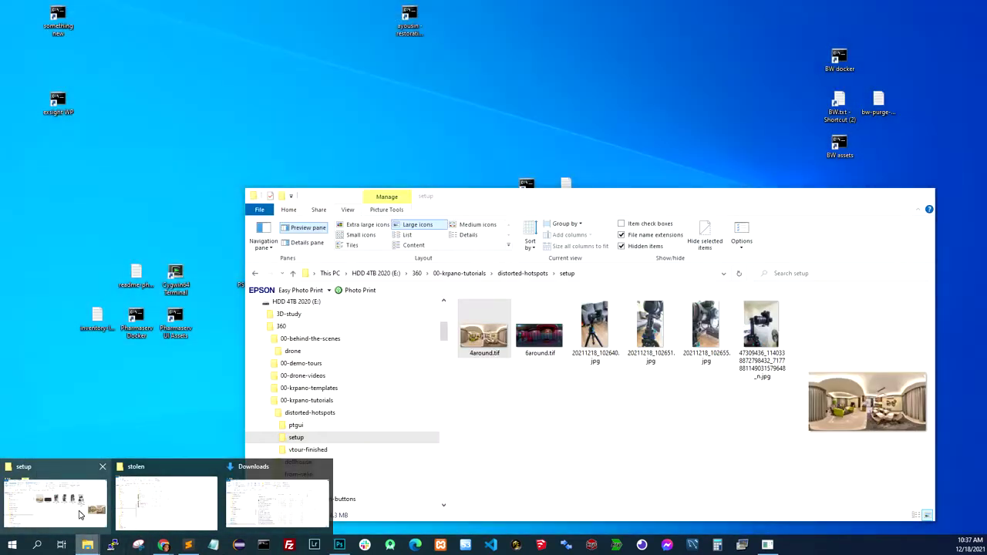
pyautogui.click(79, 515)
pyautogui.rightClick(497, 334)
pyautogui.moveTo(562, 364)
pyautogui.click(706, 358)
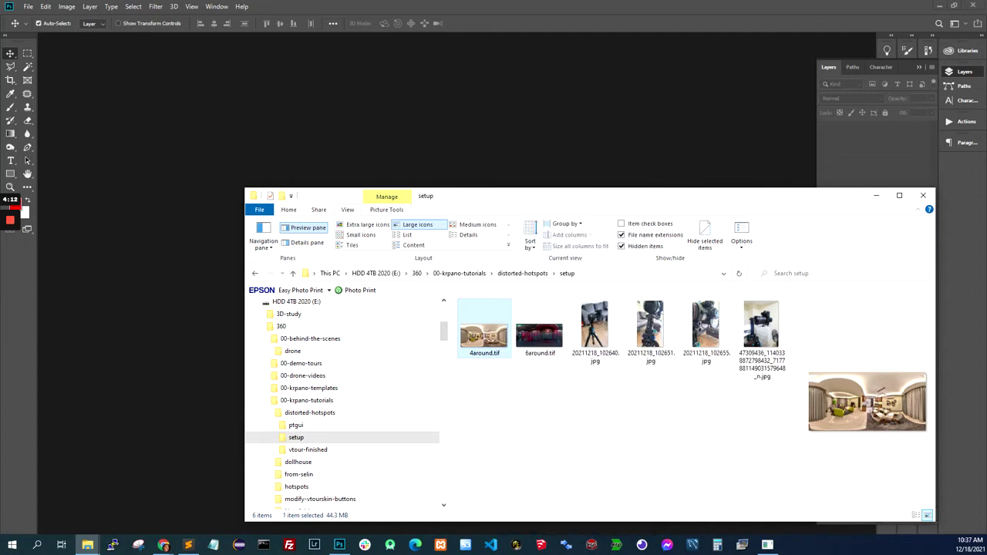
pyautogui.click(701, 141)
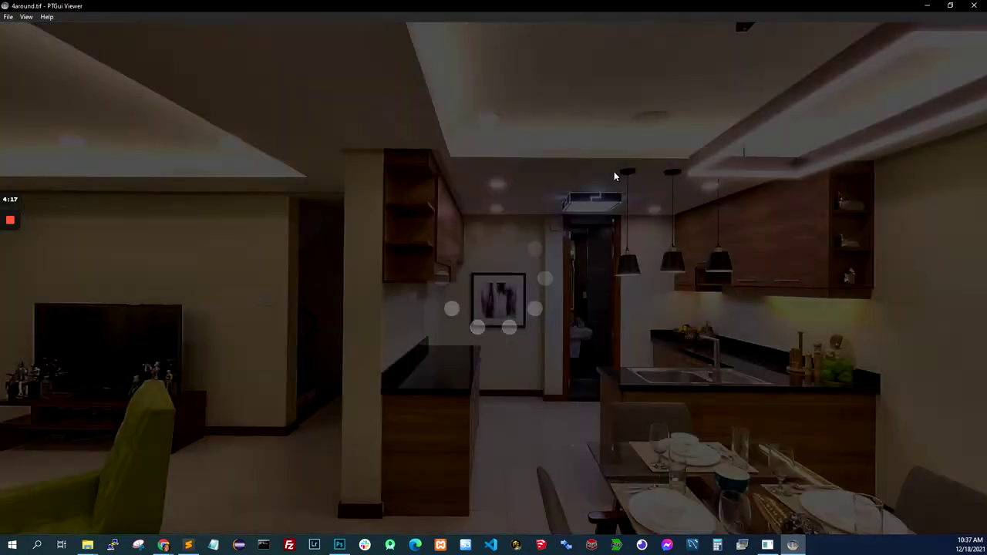
# Step: Examine the 4around.tif interior panorama from several angles and zoom levels, and close the viewer
pyautogui.moveTo(493, 231); pyautogui.dragTo(487, 311)
pyautogui.scroll(-2, 595, 303)
pyautogui.scroll(4, 488, 312)
pyautogui.scroll(-4, 487, 312)
pyautogui.moveTo(617, 308); pyautogui.dragTo(626, 450)
pyautogui.moveTo(626, 401); pyautogui.dragTo(779, 267)
pyautogui.click(974, 6)
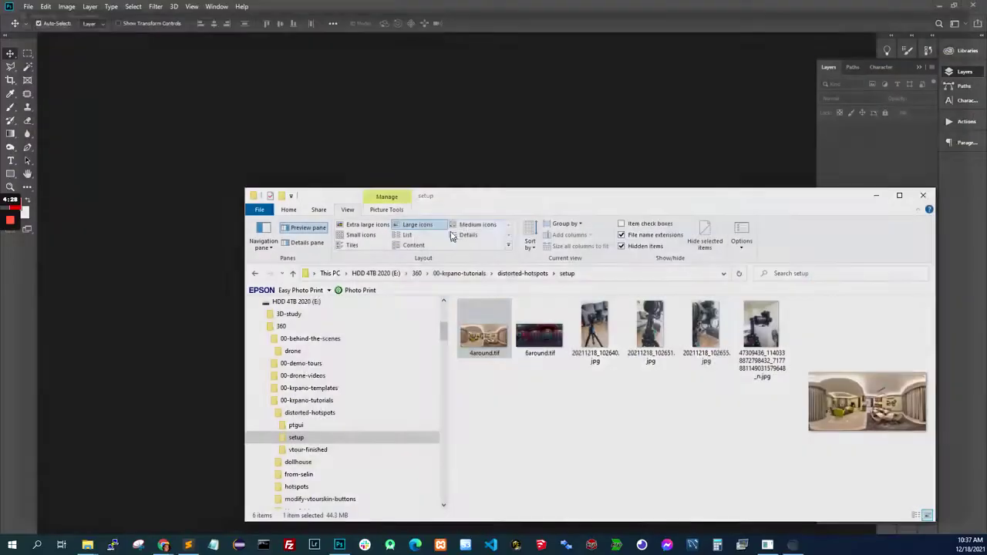
# Step: Open 6around.tif from the setup folder in a maximized PTGui Viewer
pyautogui.click(545, 337)
pyautogui.rightClick(544, 337)
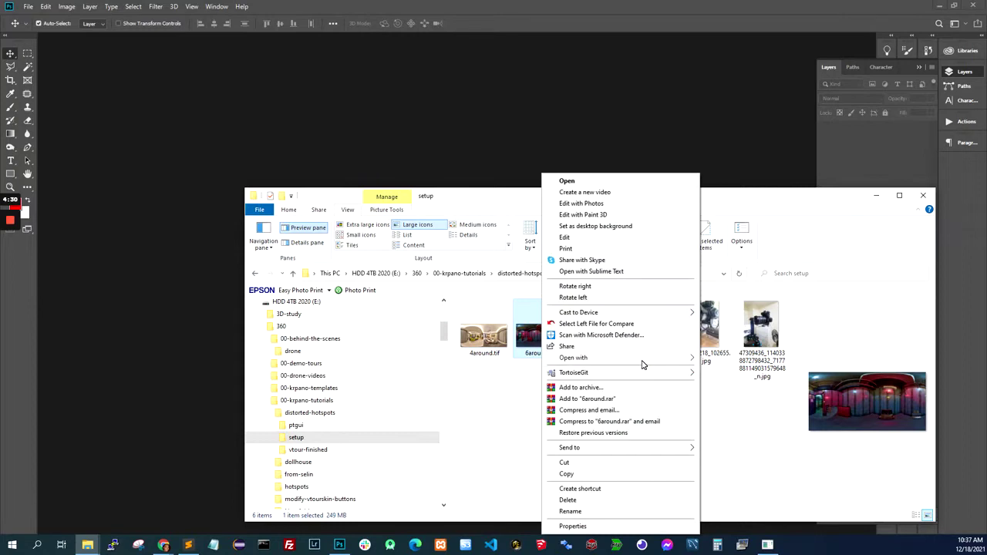
pyautogui.moveTo(669, 363)
pyautogui.click(733, 403)
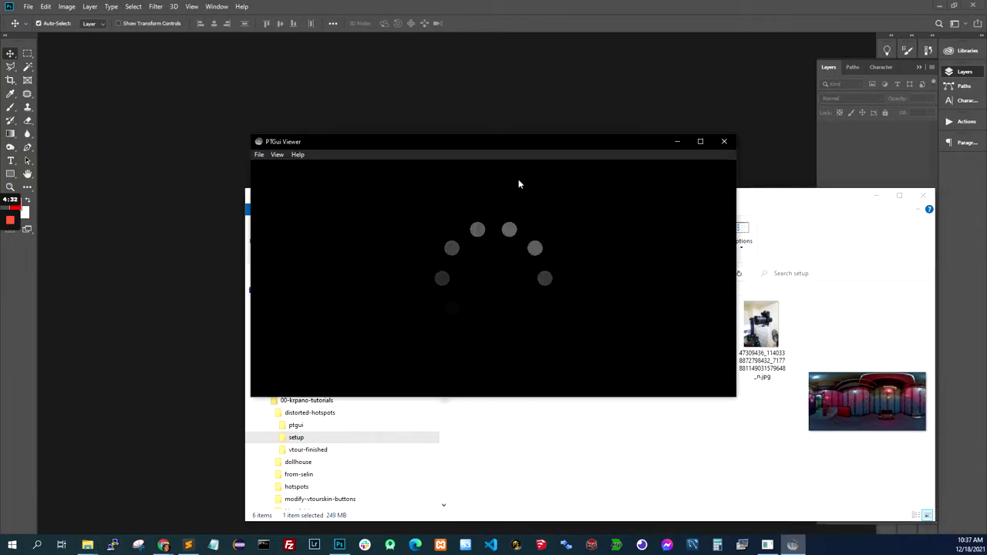
pyautogui.click(700, 142)
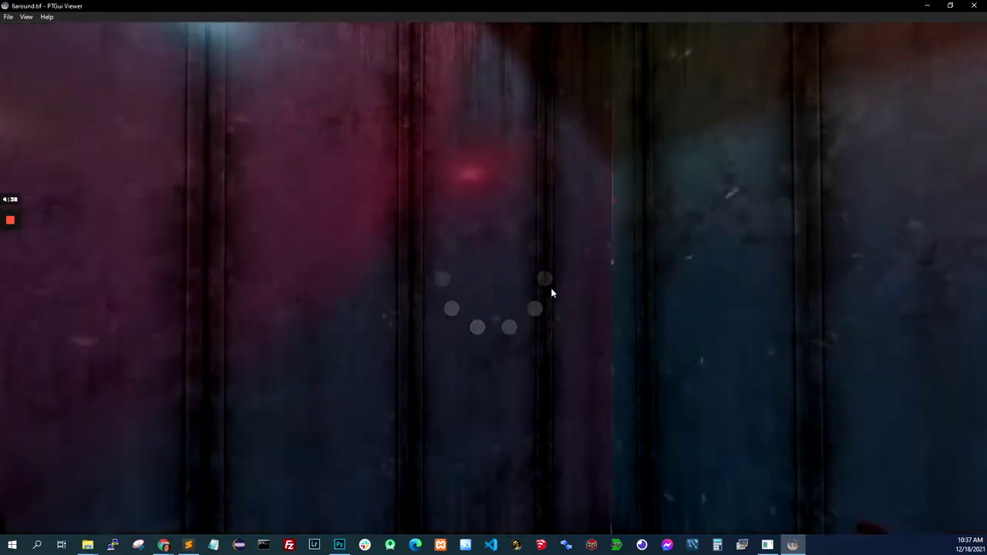
# Step: Examine the open chest and its papers up close in the 6around.tif panorama, and close the viewer
pyautogui.moveTo(551, 289); pyautogui.dragTo(691, 327)
pyautogui.scroll(3, 674, 378)
pyautogui.scroll(3, 662, 379)
pyautogui.moveTo(559, 347); pyautogui.dragTo(425, 373)
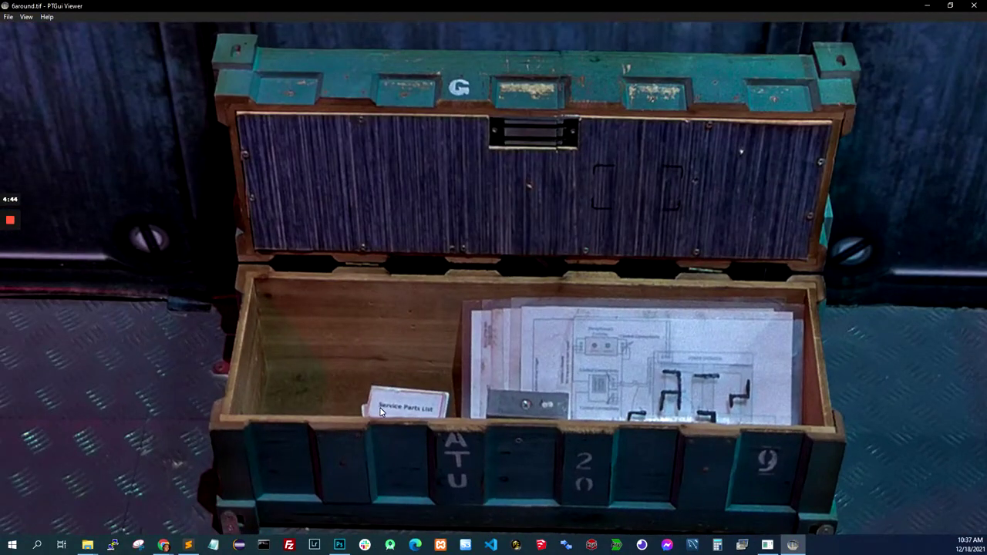
pyautogui.scroll(-3, 422, 414)
pyautogui.moveTo(566, 324); pyautogui.dragTo(461, 378)
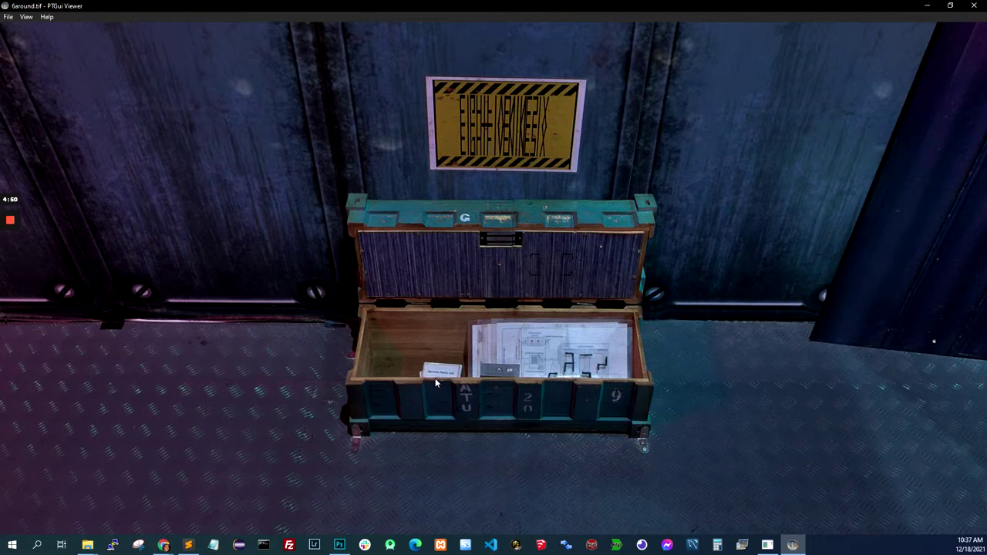
pyautogui.scroll(-5, 403, 423)
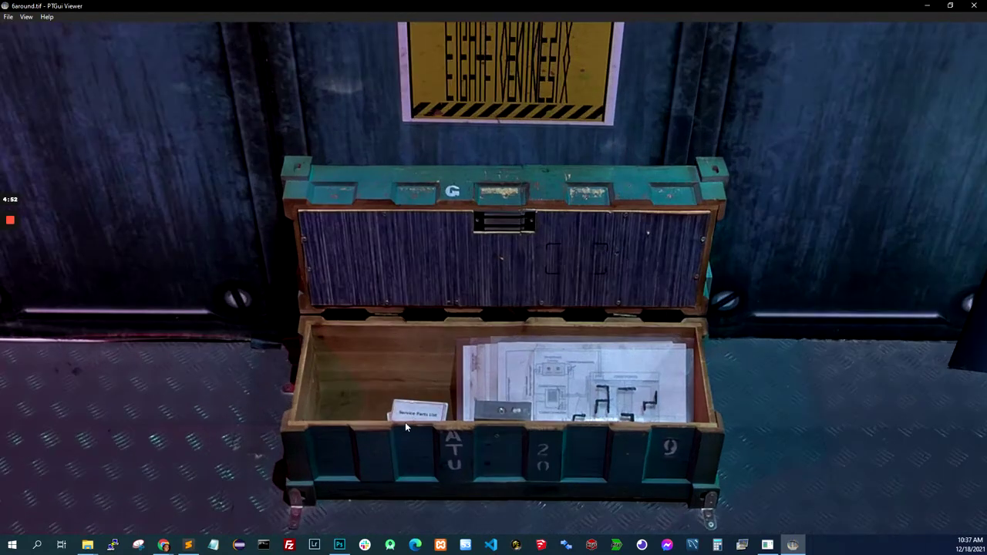
pyautogui.click(975, 5)
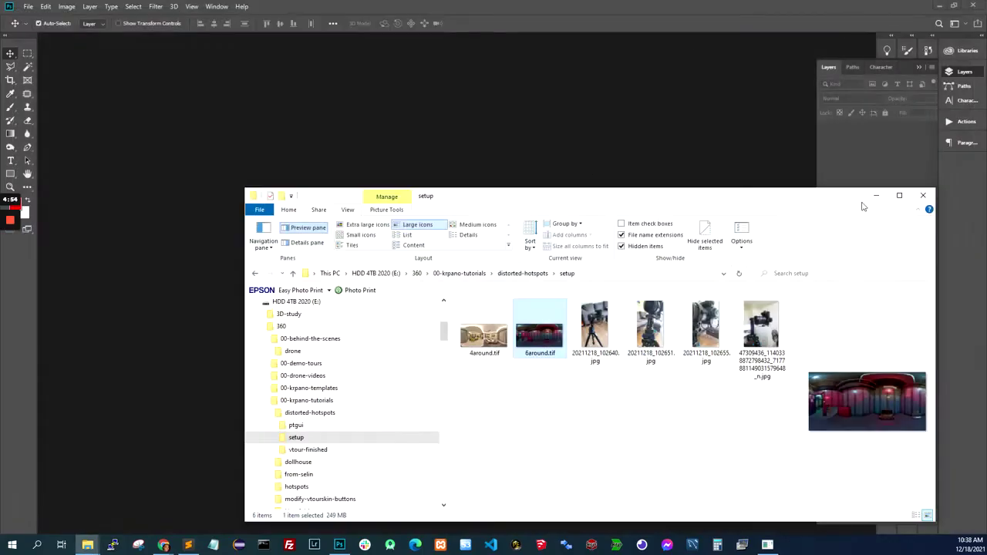
# Step: Open the ptgui folder in a maximized Explorer window and review its fisheye photos from DSC00633.tif through DSC00655-chest-open.tif
pyautogui.click(898, 197)
pyautogui.click(152, 231)
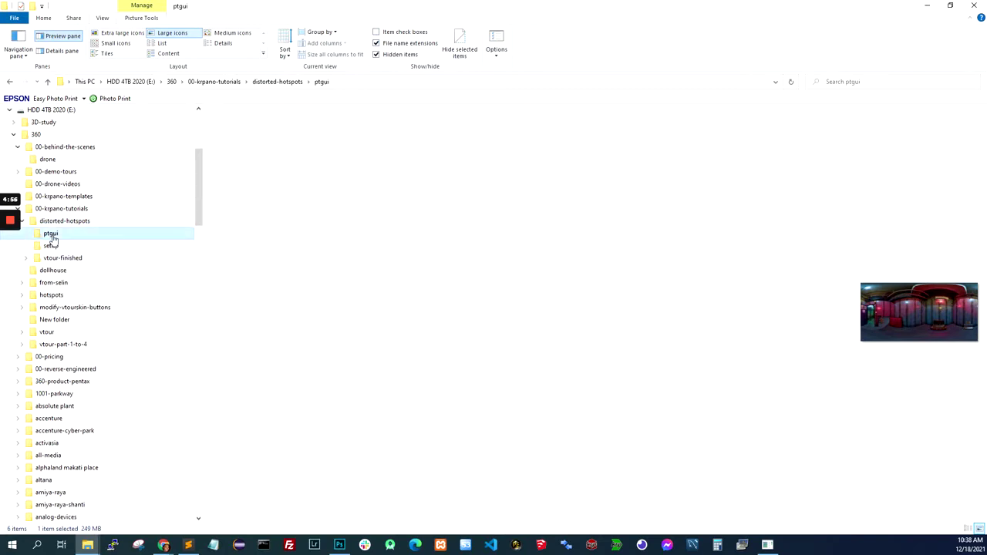
pyautogui.doubleClick(242, 156)
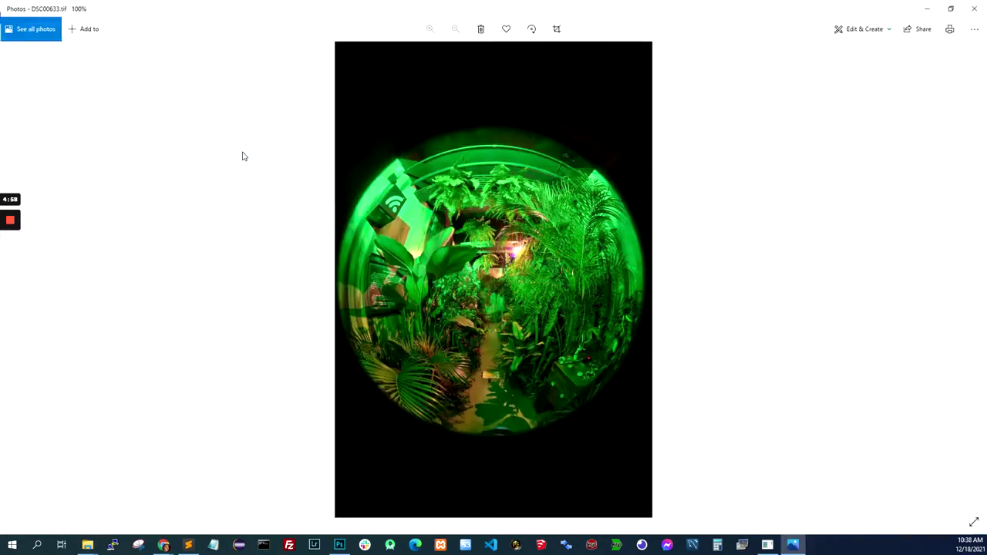
pyautogui.scroll(-3, 242, 157)
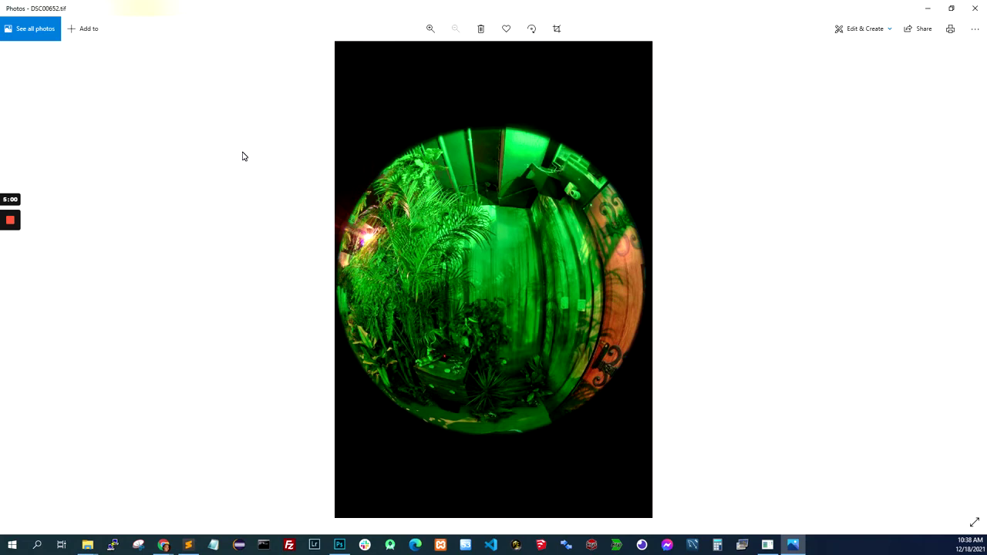
pyautogui.scroll(-1, 242, 157)
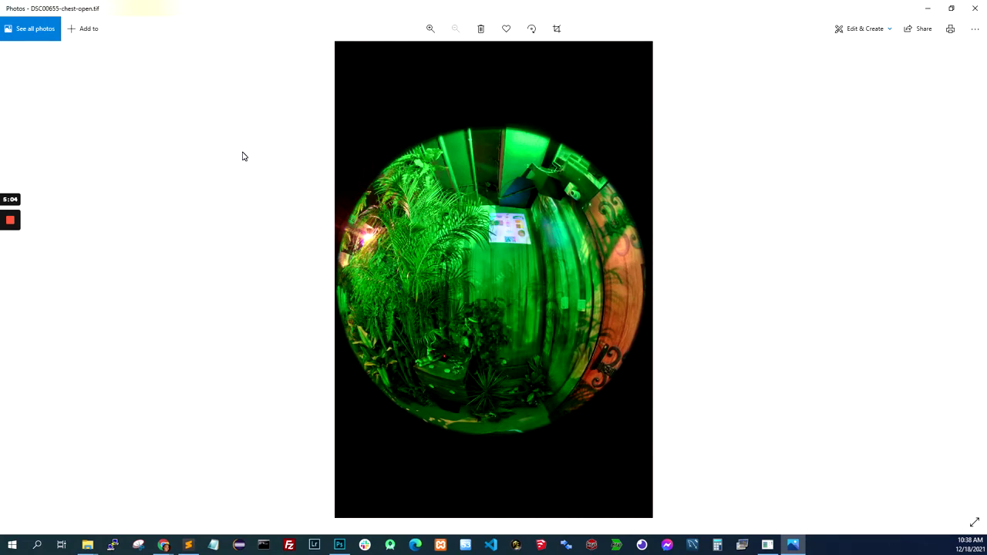
pyautogui.click(975, 8)
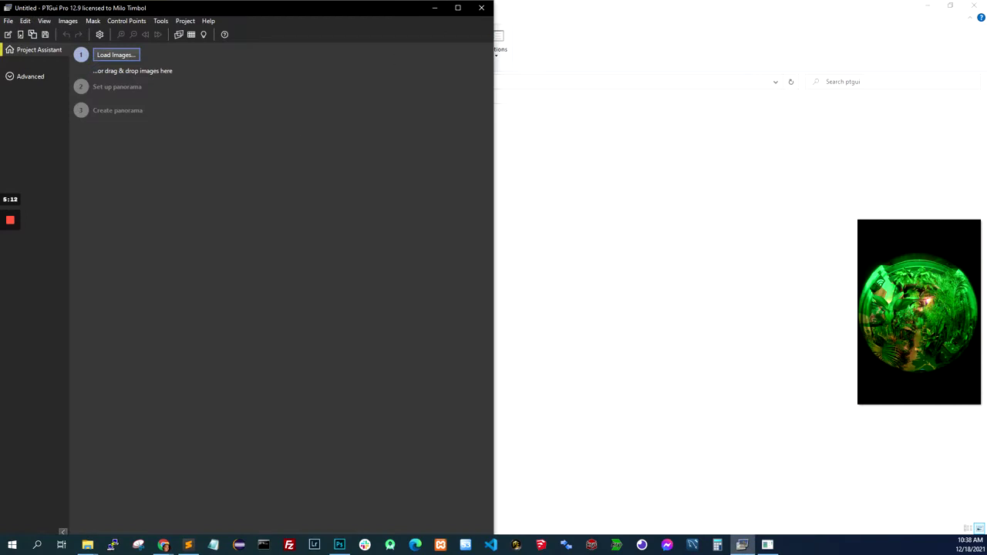
# Step: Load the first four fisheye photos from the ptgui folder into a new PTGui project and maximize its window
pyautogui.click(742, 544)
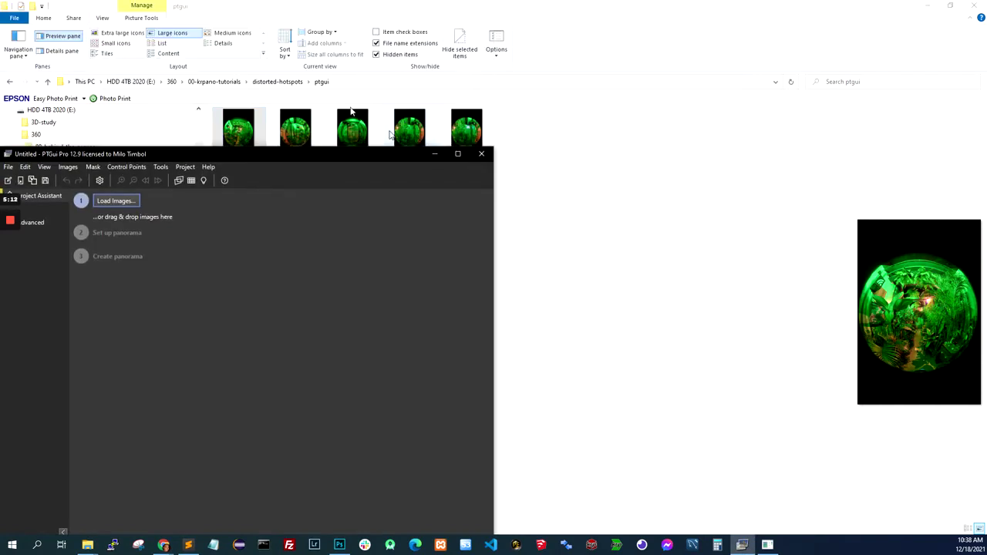
pyautogui.click(746, 545)
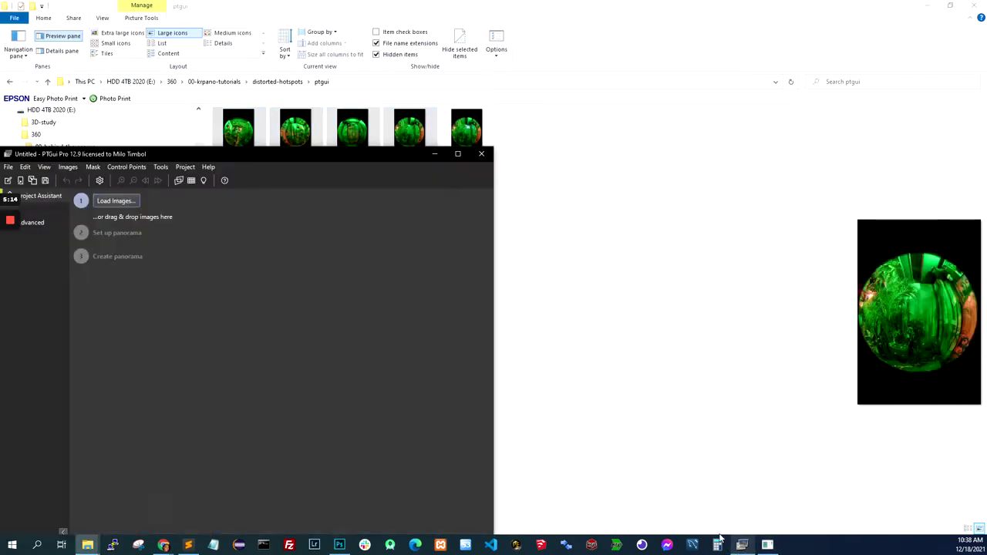
pyautogui.moveTo(379, 164); pyautogui.dragTo(687, 141)
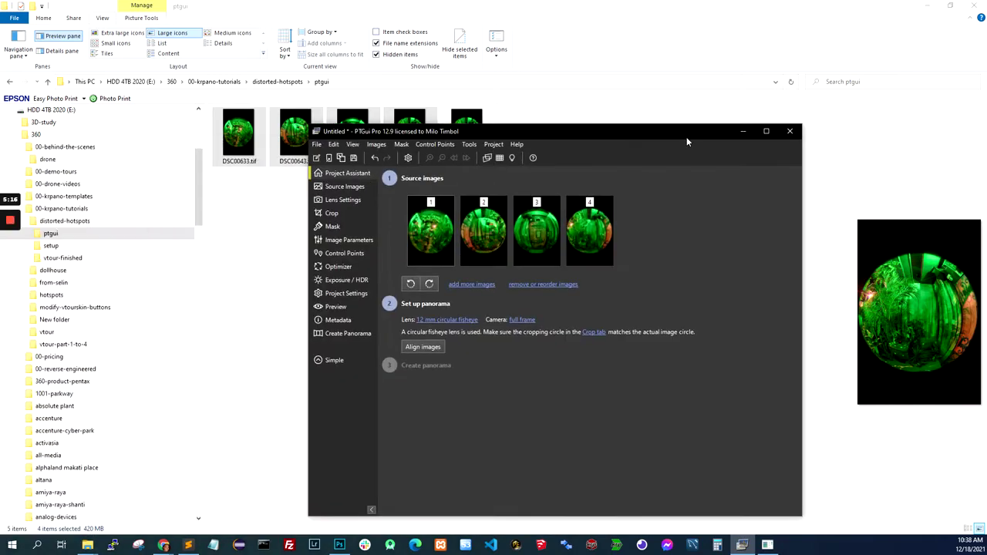
pyautogui.click(766, 132)
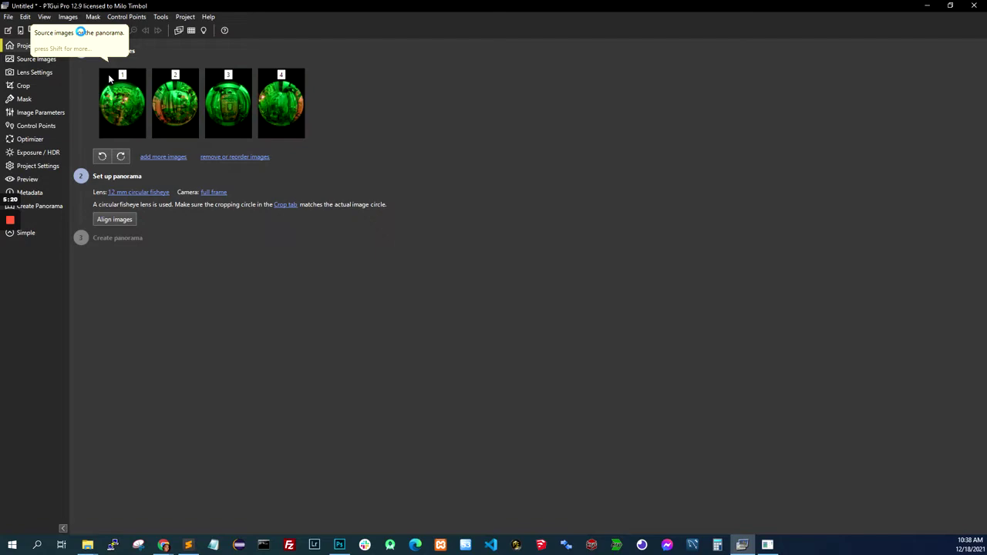
# Step: Apply the 8mm-canon template to the project and align the four images
pyautogui.click(8, 16)
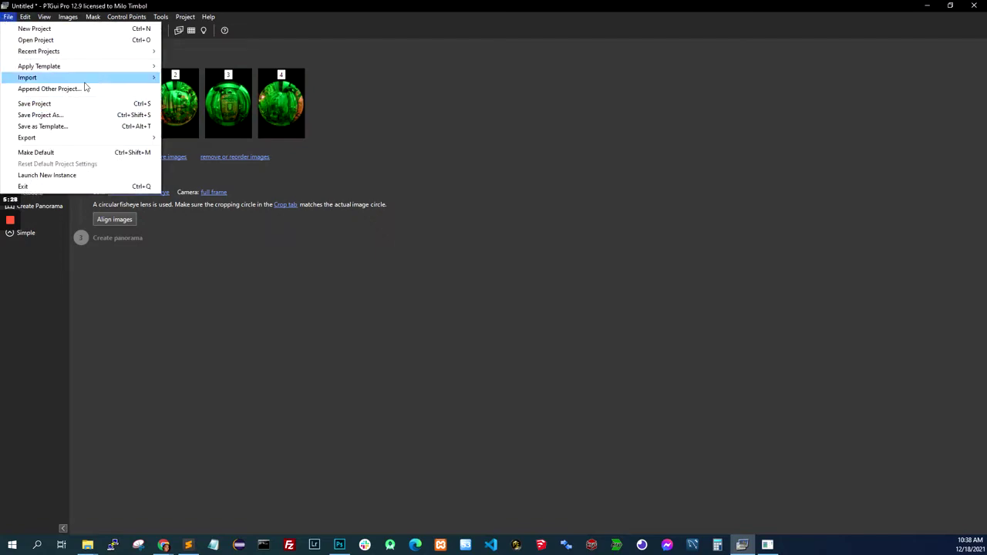
pyautogui.moveTo(95, 66)
pyautogui.click(178, 71)
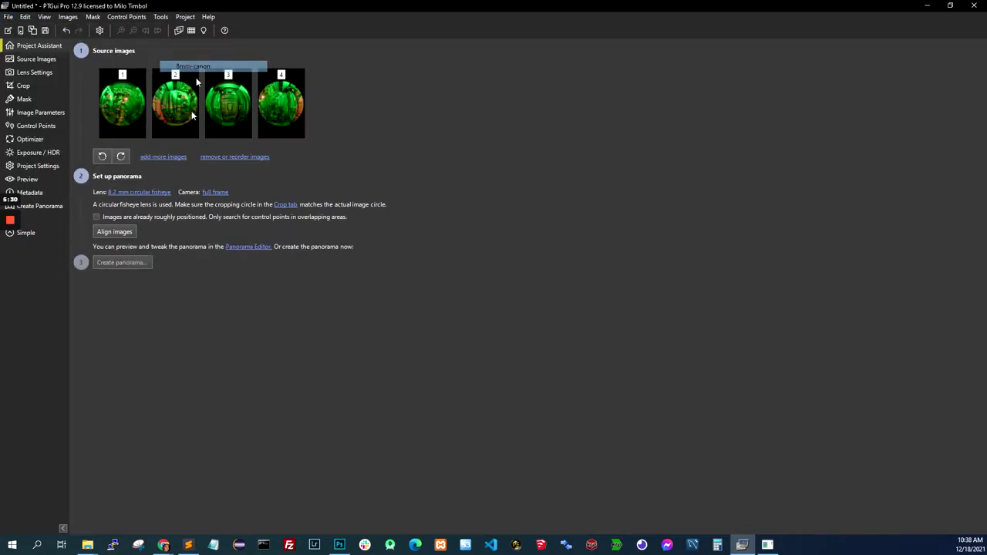
pyautogui.click(124, 232)
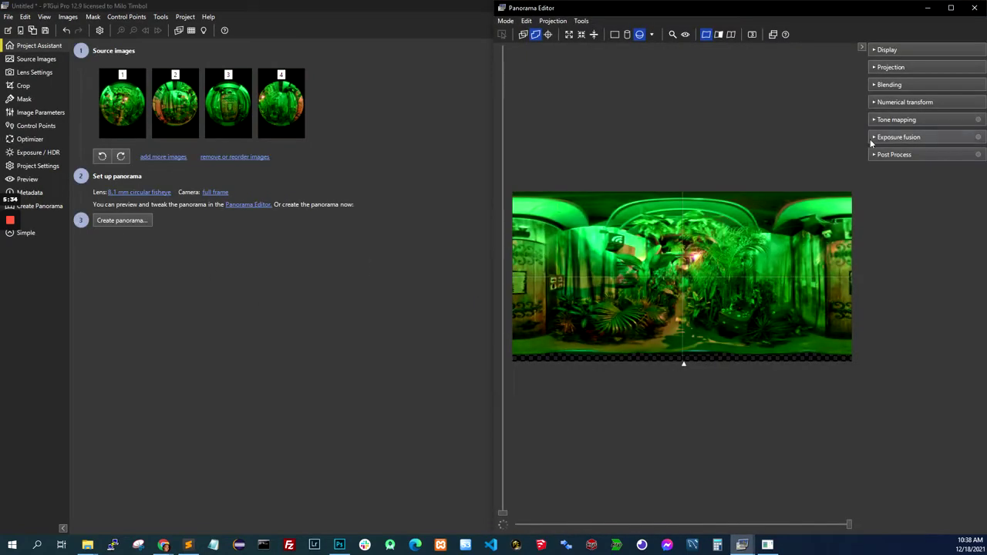
# Step: Shift the panorama horizontally in the maximized Panorama Editor so the wooden door is whole, and straighten it
pyautogui.moveTo(826, 302); pyautogui.dragTo(725, 302)
pyautogui.click(951, 7)
pyautogui.click(98, 31)
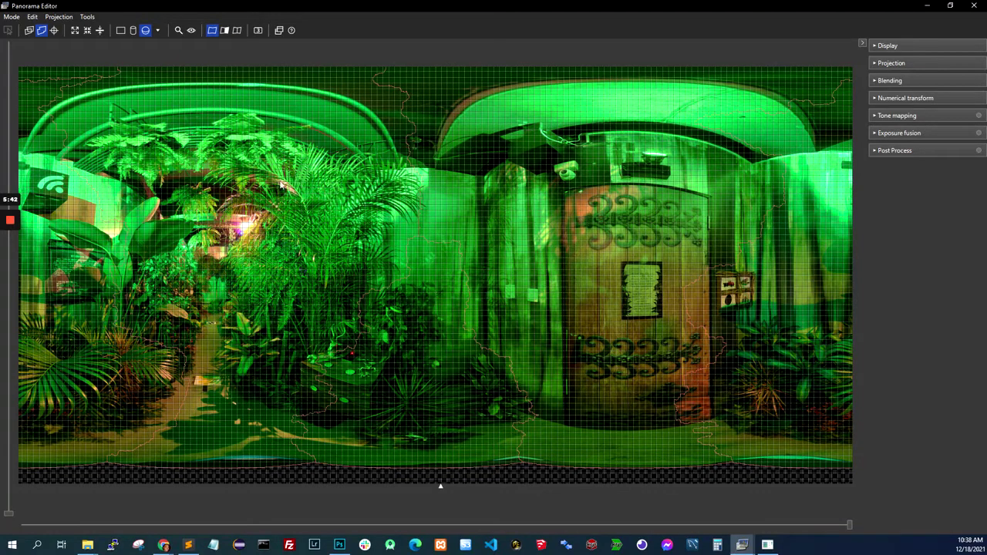
# Step: Save the project as 01 and create the blended panorama DSC00633 Panorama.tif at 8526 x 4263 pixels
pyautogui.click(978, 7)
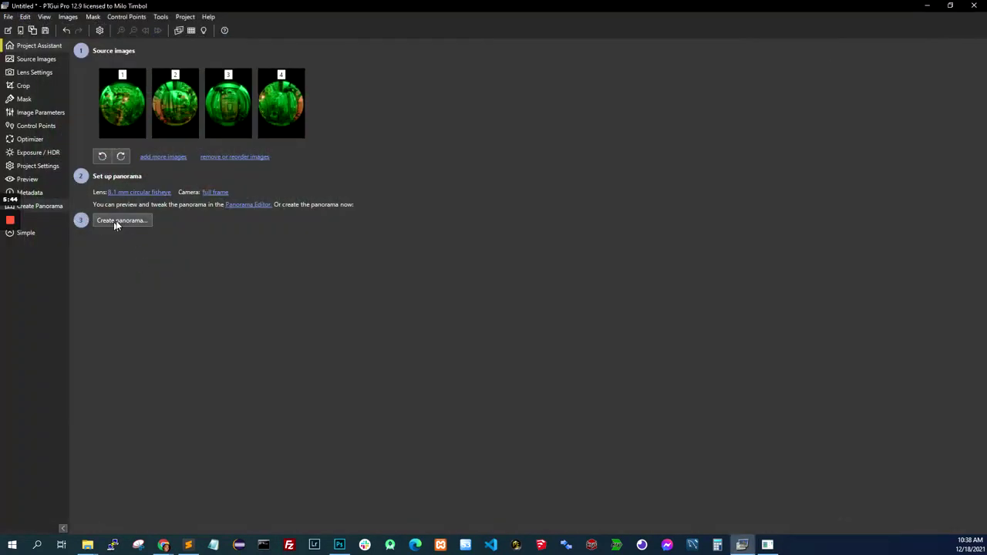
pyautogui.click(116, 221)
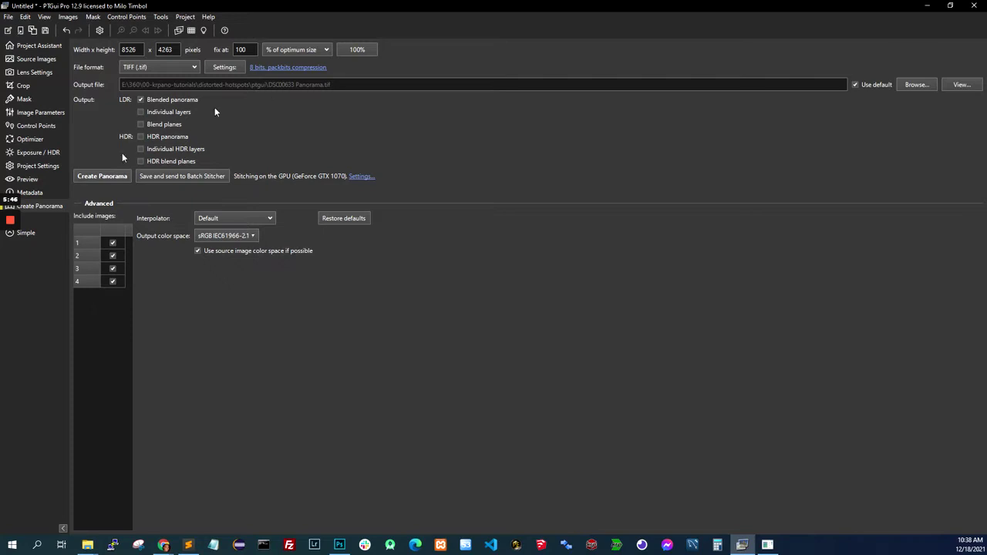
pyautogui.click(9, 17)
pyautogui.click(44, 104)
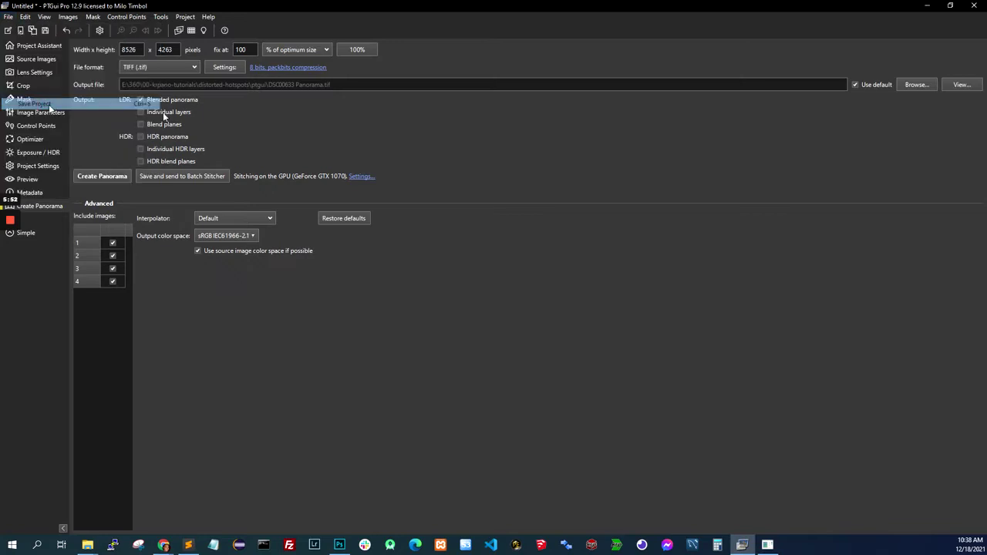
pyautogui.write('01')
pyautogui.press('Return')
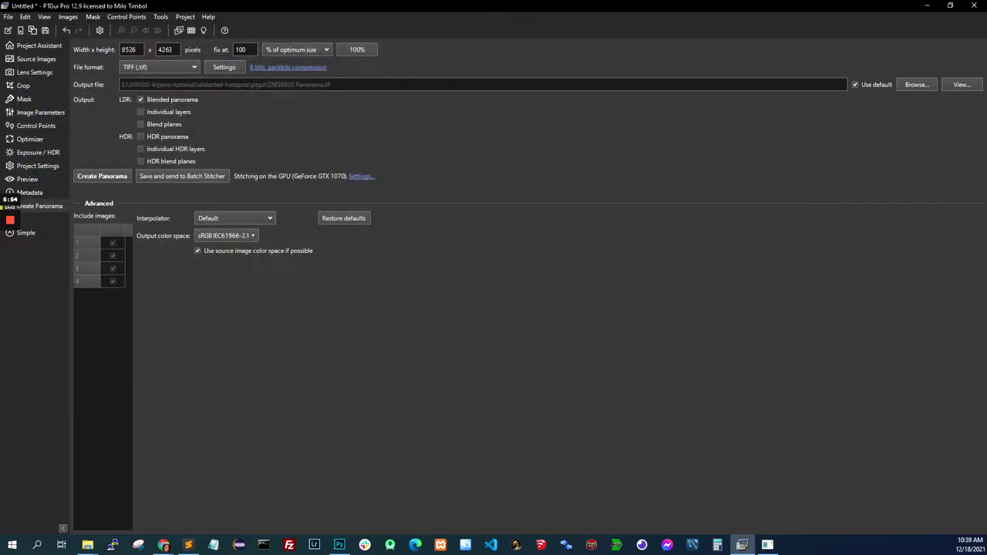
pyautogui.click(974, 7)
# Step: Examine the closed chest and its surroundings in DSC00633 Panorama.tif using PTGui Viewer
pyautogui.click(517, 145)
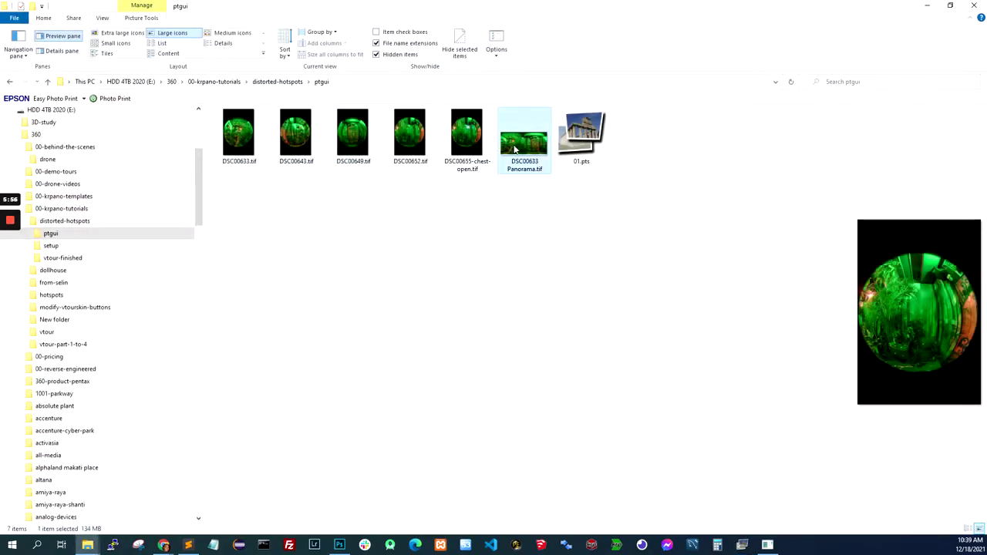
pyautogui.rightClick(515, 146)
pyautogui.moveTo(607, 337)
pyautogui.click(739, 376)
pyautogui.click(702, 144)
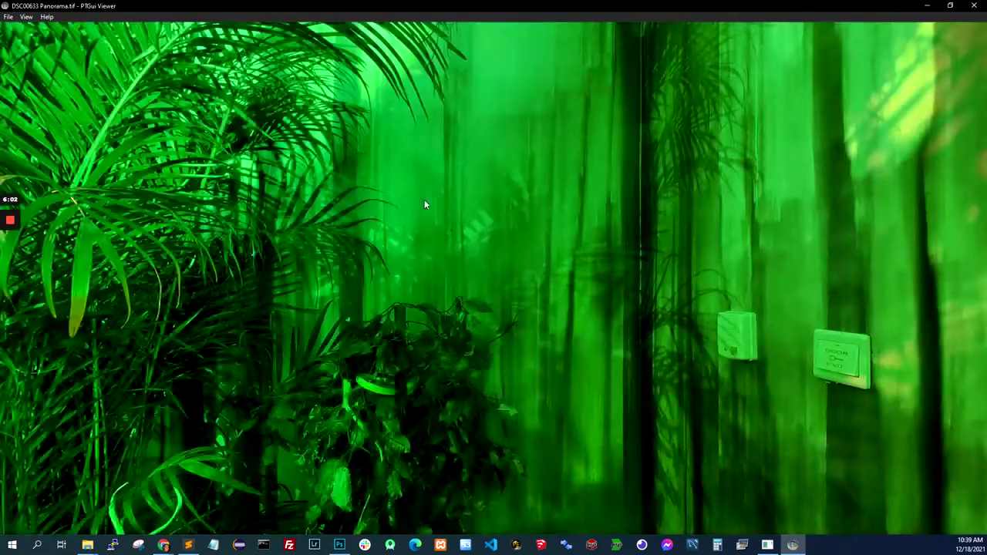
pyautogui.moveTo(425, 203); pyautogui.dragTo(607, 345)
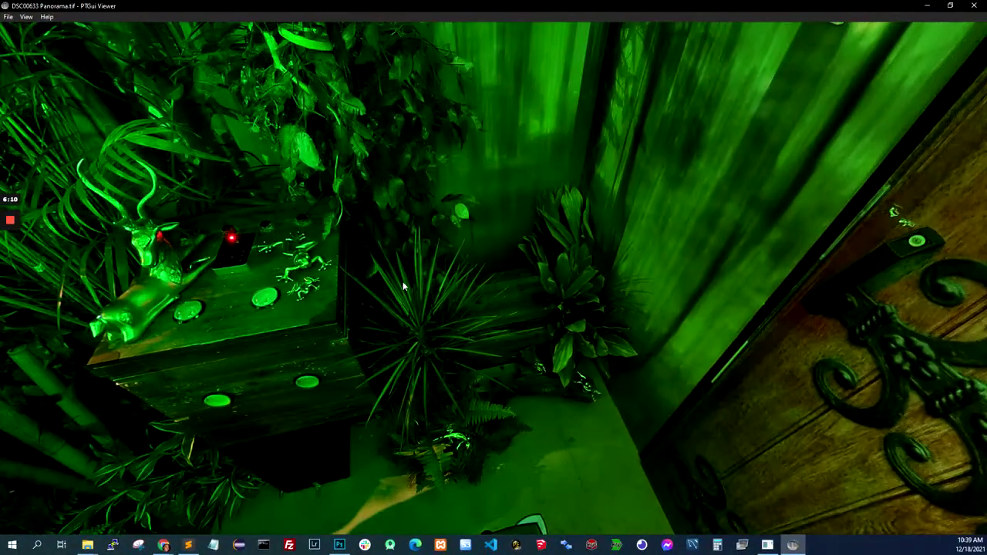
pyautogui.moveTo(461, 263); pyautogui.dragTo(565, 253)
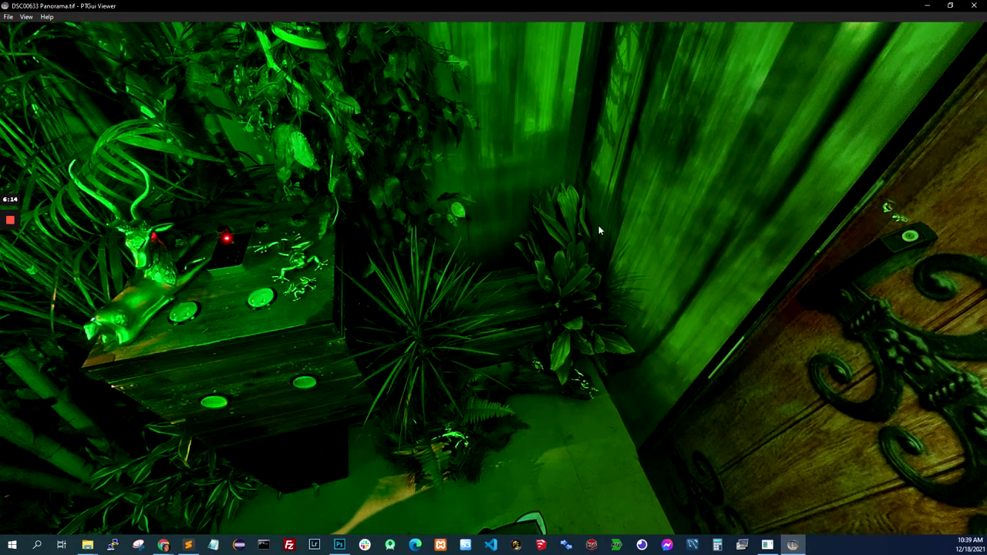
pyautogui.click(974, 6)
pyautogui.click(530, 266)
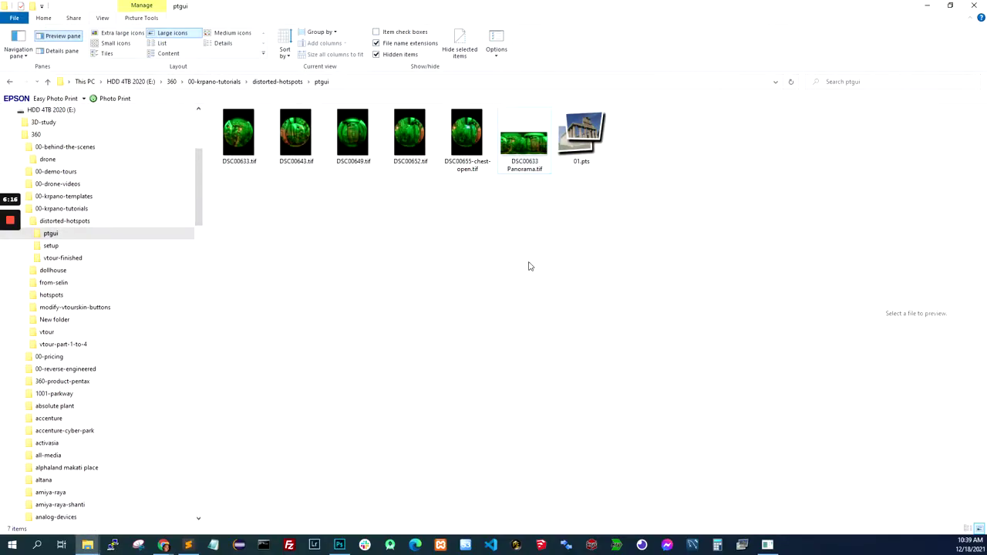
# Step: Open the 01.pts project from the ptgui folder and save a copy of it as 02.pts
pyautogui.doubleClick(581, 148)
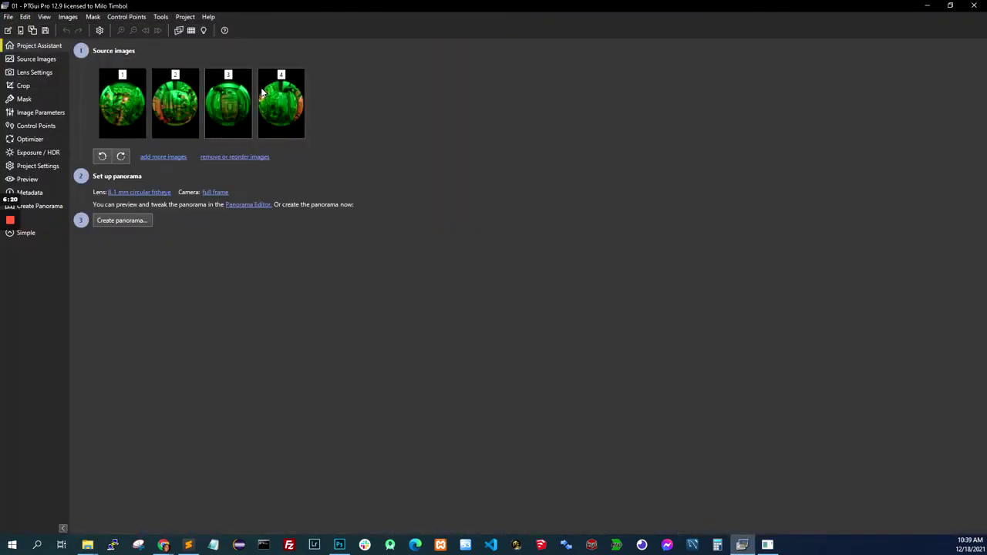
pyautogui.click(8, 16)
pyautogui.click(51, 116)
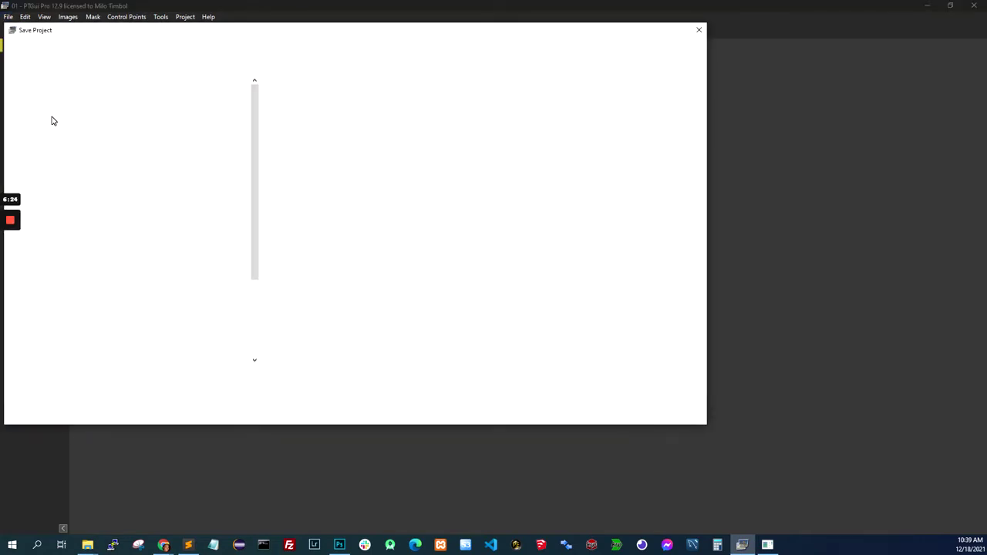
pyautogui.write('0.pts')
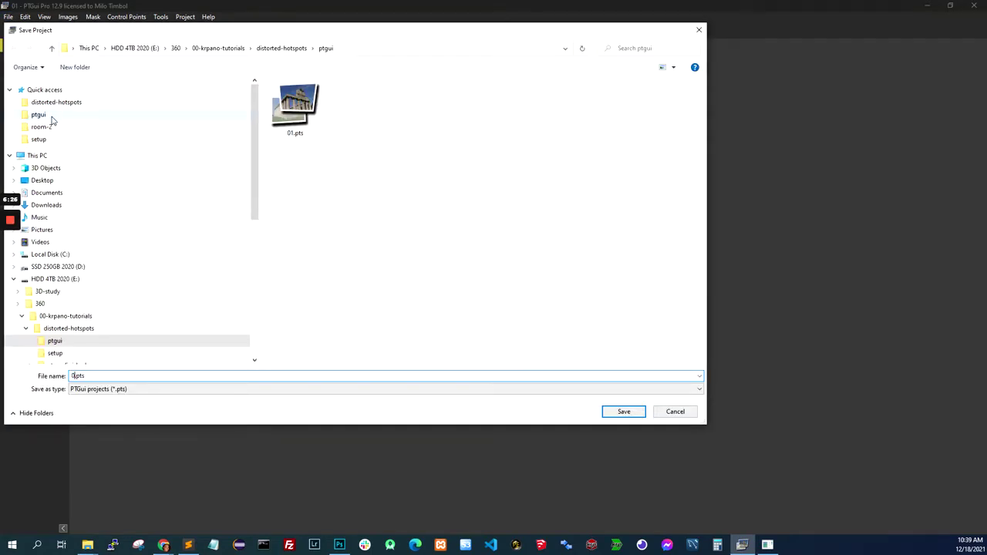
pyautogui.write('2')
pyautogui.press('Return')
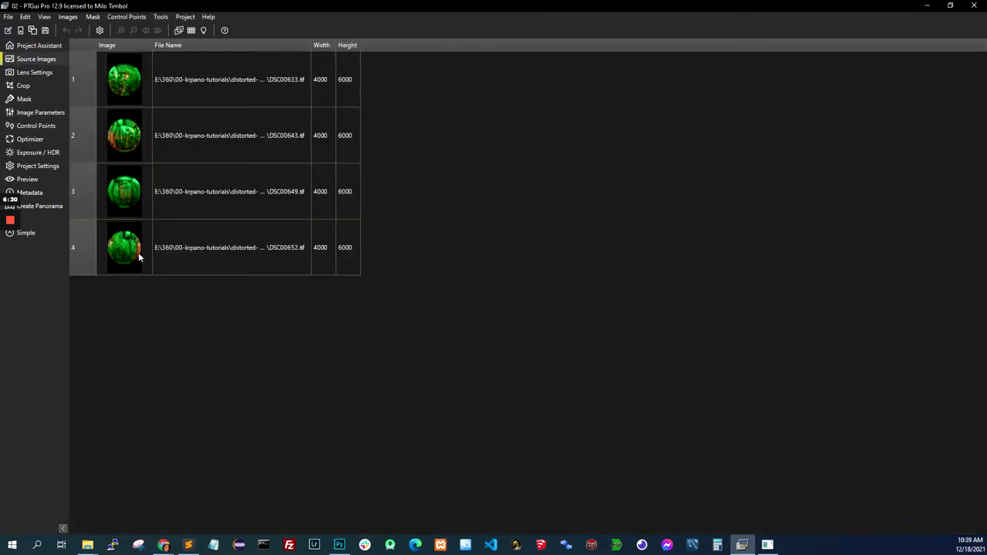
# Step: Replace source image 4, DSC00652.tif, with DSC00655-chest-open.tif in project 02
pyautogui.rightClick(131, 255)
pyautogui.click(160, 282)
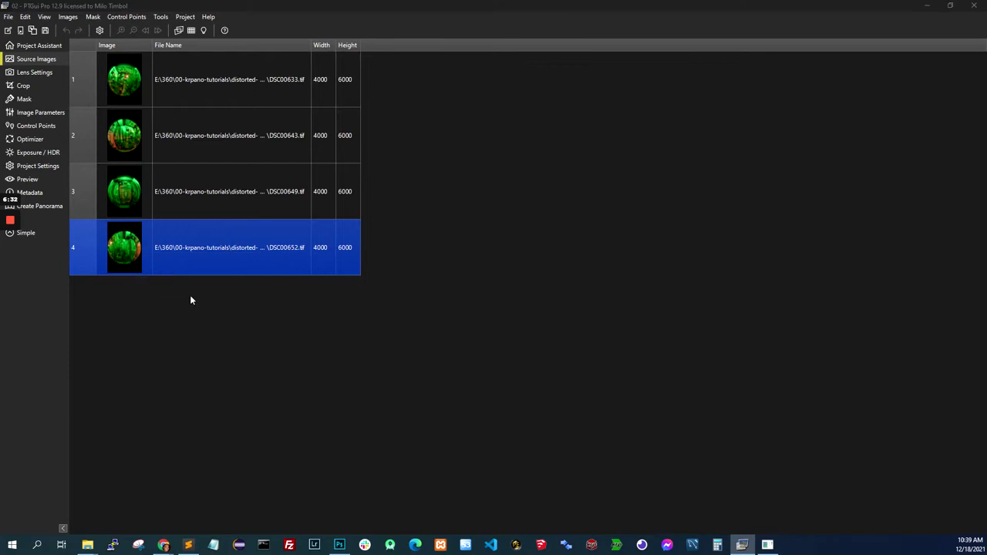
pyautogui.click(551, 116)
pyautogui.click(630, 413)
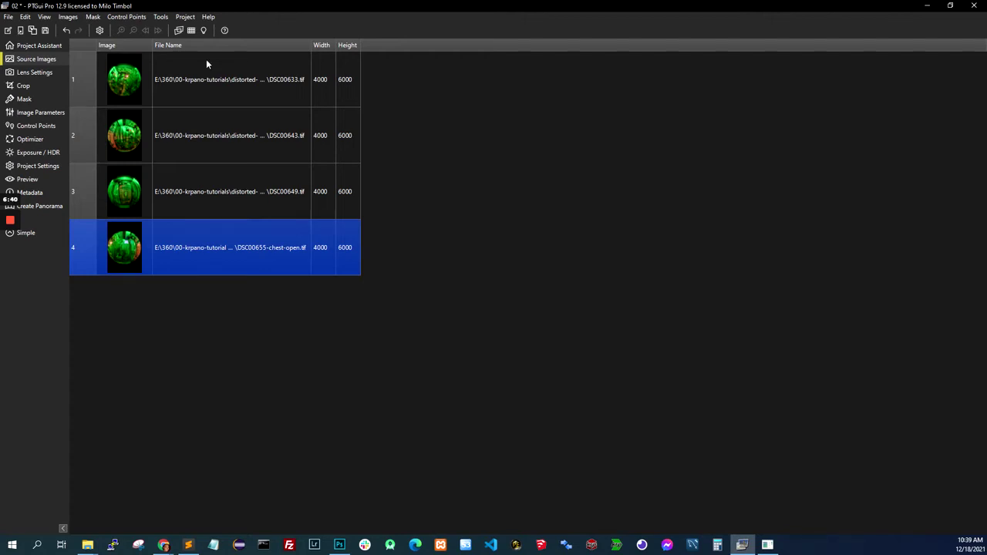
# Step: Set the panorama's blender to Don't blend in the Panorama Editor
pyautogui.click(180, 31)
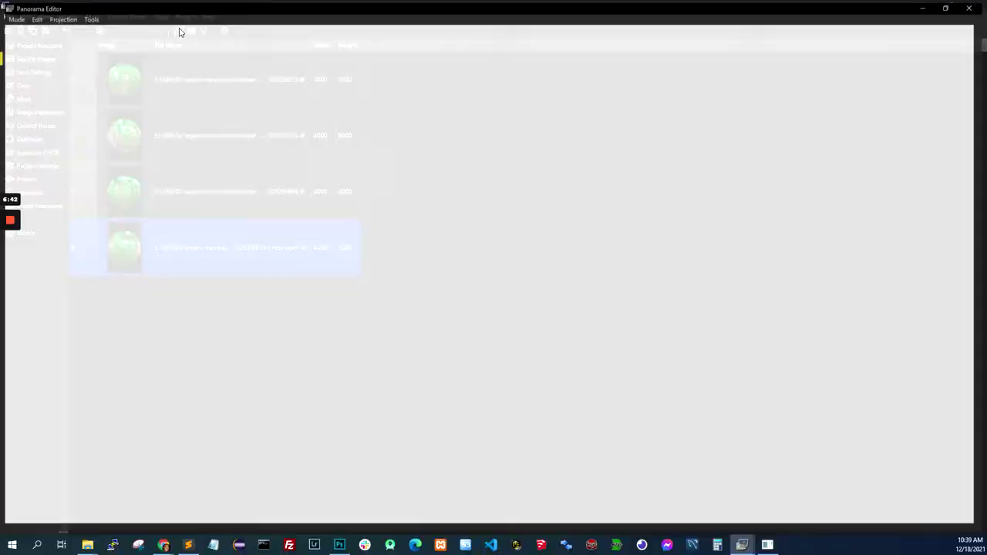
pyautogui.click(908, 82)
pyautogui.click(926, 136)
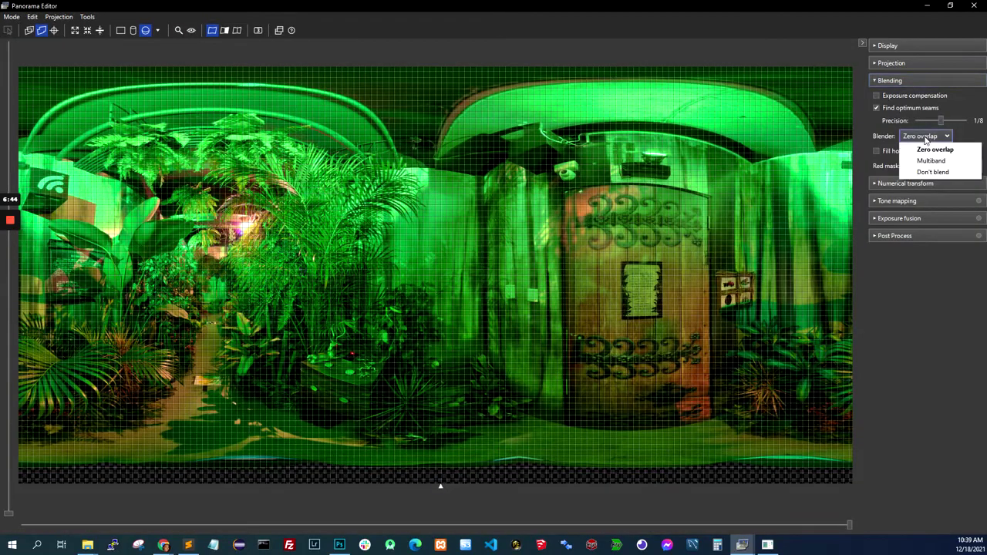
pyautogui.click(941, 173)
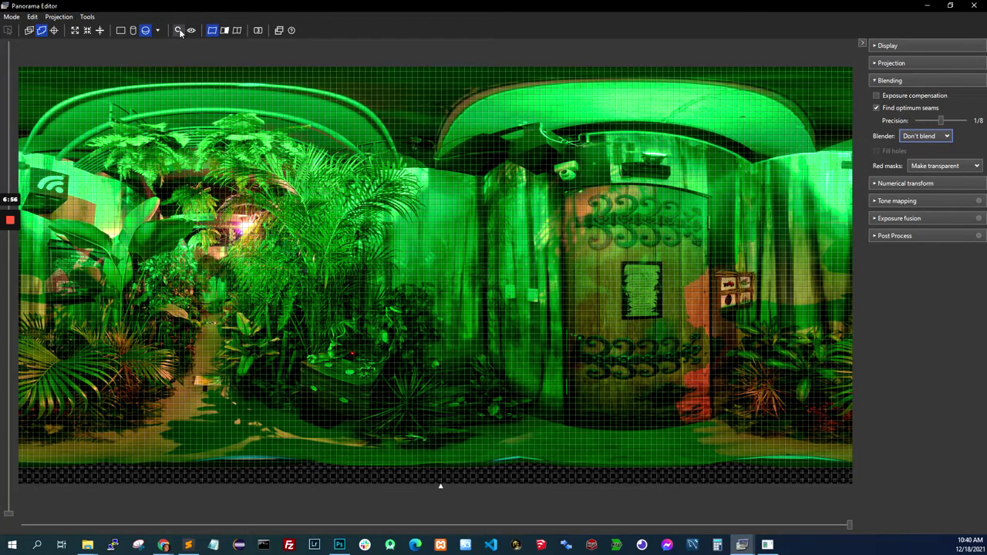
# Step: Inspect the open chest and the seams around it in the Detail Viewer
pyautogui.click(178, 30)
pyautogui.moveTo(619, 260); pyautogui.dragTo(655, 77)
pyautogui.moveTo(691, 439); pyautogui.dragTo(642, 223)
pyautogui.moveTo(686, 356); pyautogui.dragTo(631, 105)
pyautogui.scroll(-2, 633, 224)
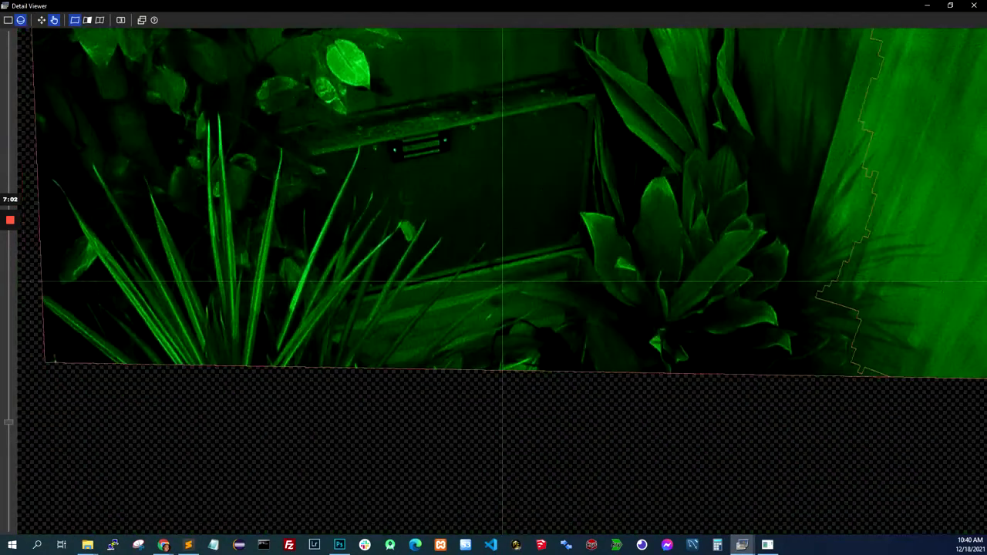
pyautogui.scroll(2, 617, 231)
pyautogui.click(975, 5)
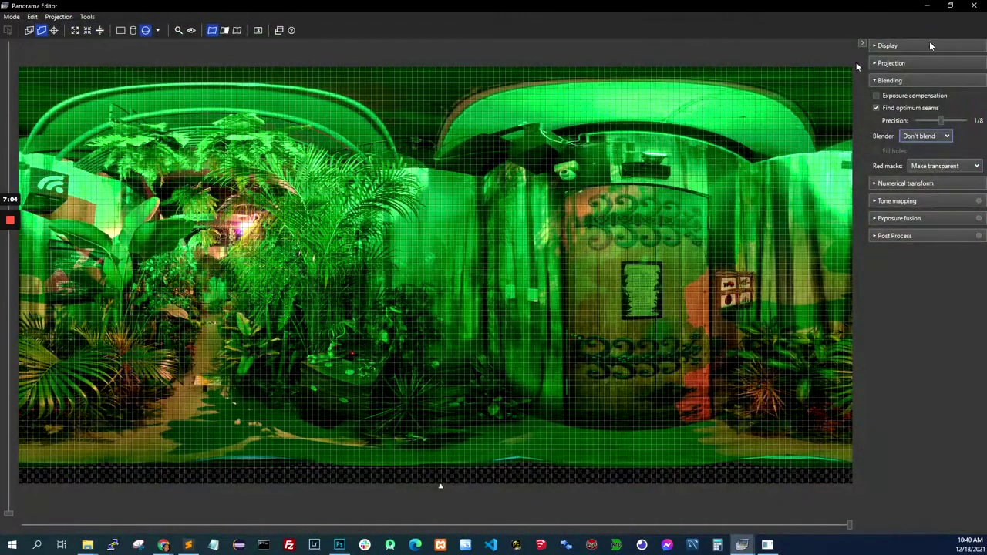
# Step: Save project 02 and create its panorama as 02.tif in the ptgui folder
pyautogui.click(974, 5)
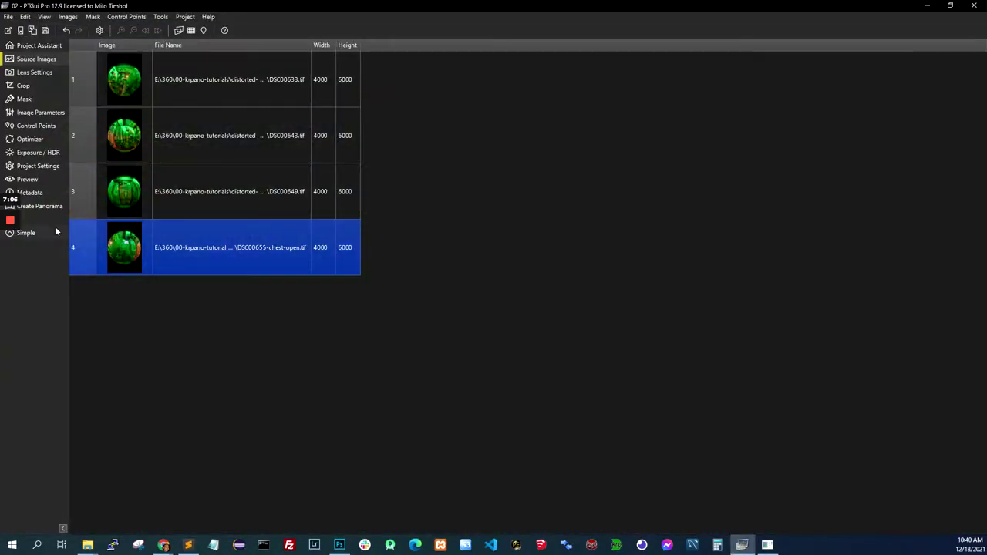
pyautogui.click(48, 206)
pyautogui.click(108, 177)
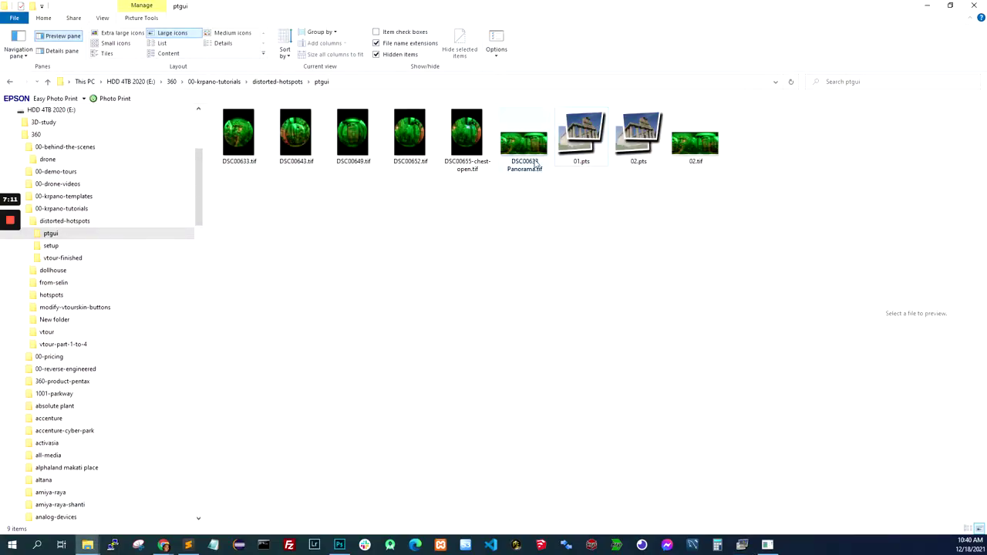
# Step: Open DSC00633 Panorama.tif from the ptgui folder in Photoshop
pyautogui.click(525, 146)
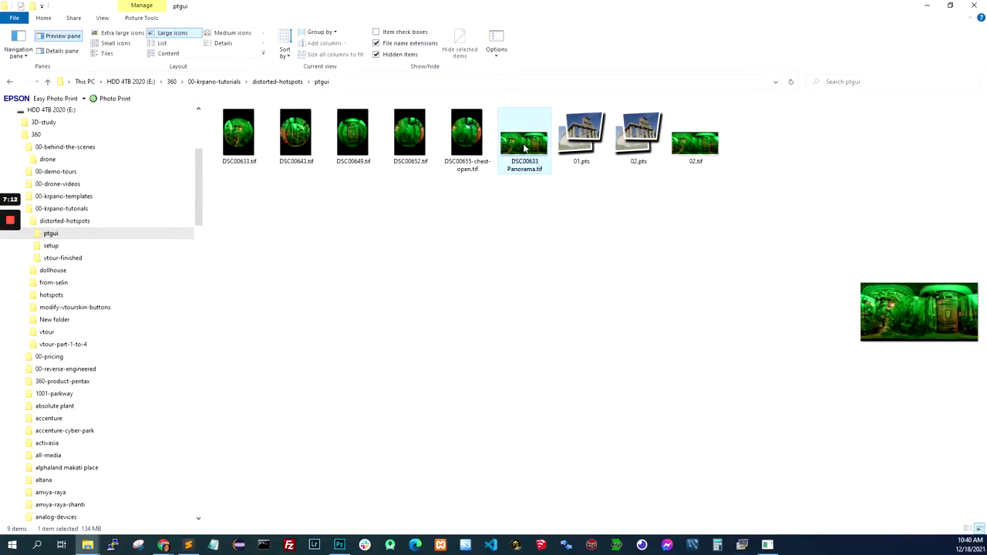
pyautogui.rightClick(525, 148)
pyautogui.moveTo(670, 334)
pyautogui.click(754, 332)
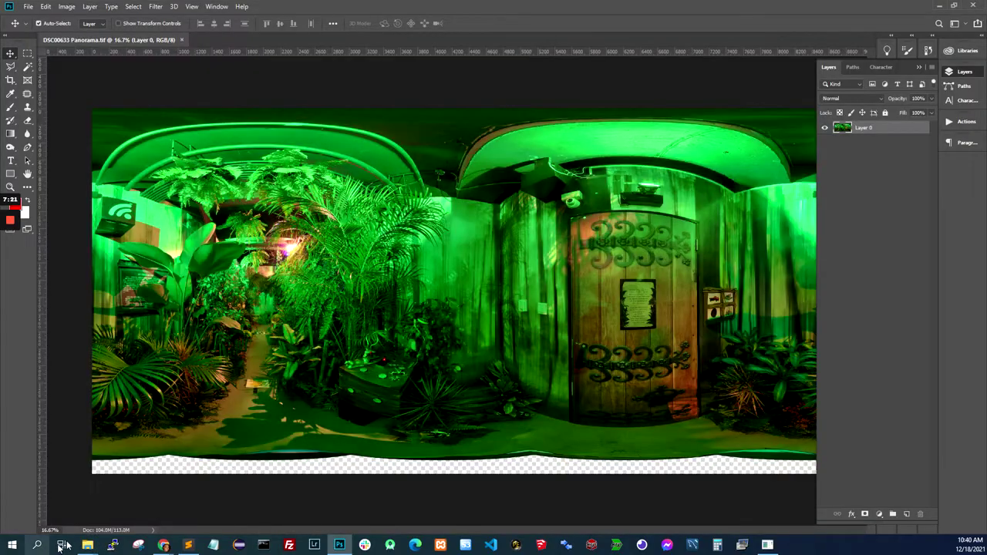
# Step: Place 02.tif from the ptgui folder as a layer over the closed-chest panorama
pyautogui.moveTo(87, 548)
pyautogui.click(68, 518)
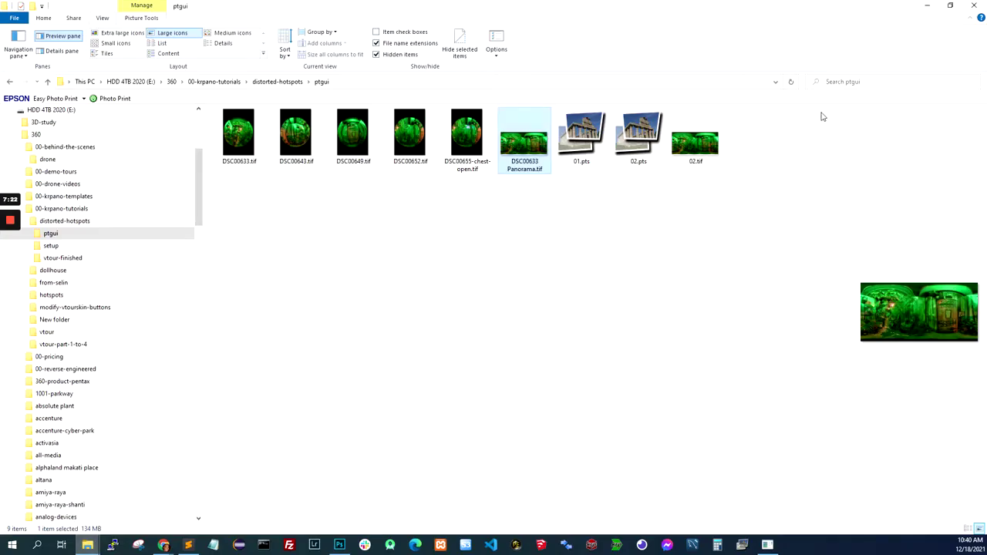
pyautogui.click(347, 497)
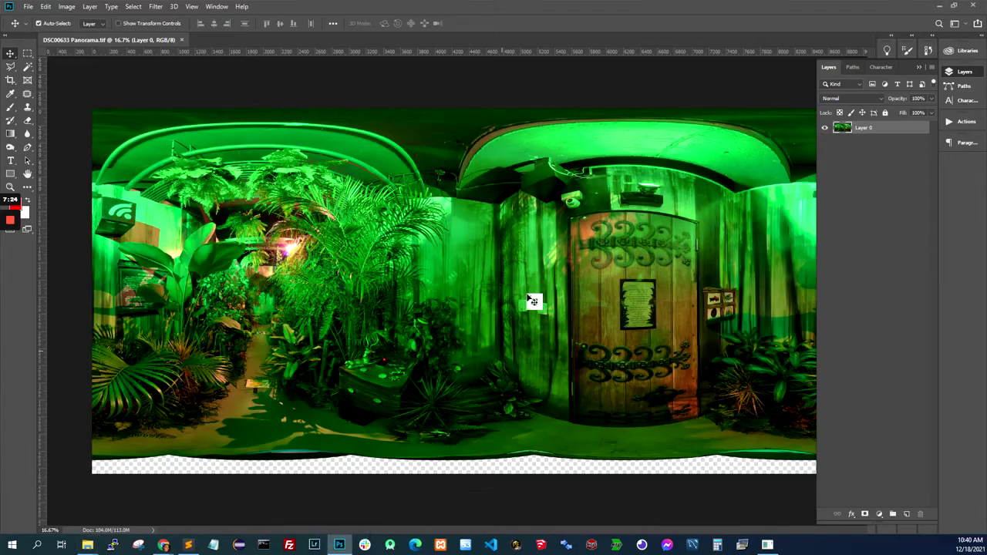
pyautogui.hotkey('ctrl', 't')
pyautogui.press('Return')
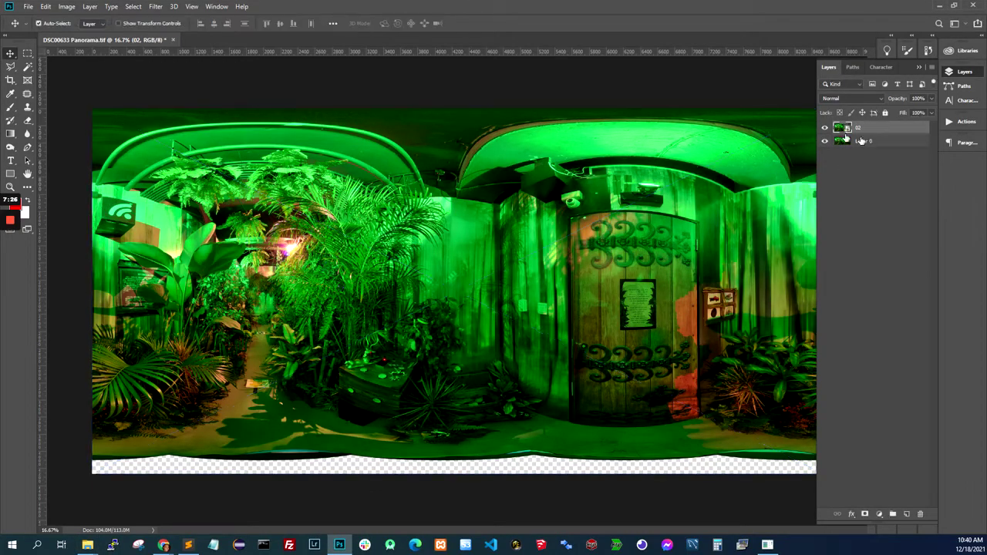
# Step: Copy a rectangular area around the open chest from layer 02 to a new layer, and delete the full 02 layer
pyautogui.click(824, 130)
pyautogui.hotkey('ctrl', '+')
pyautogui.scroll(-3, 622, 333)
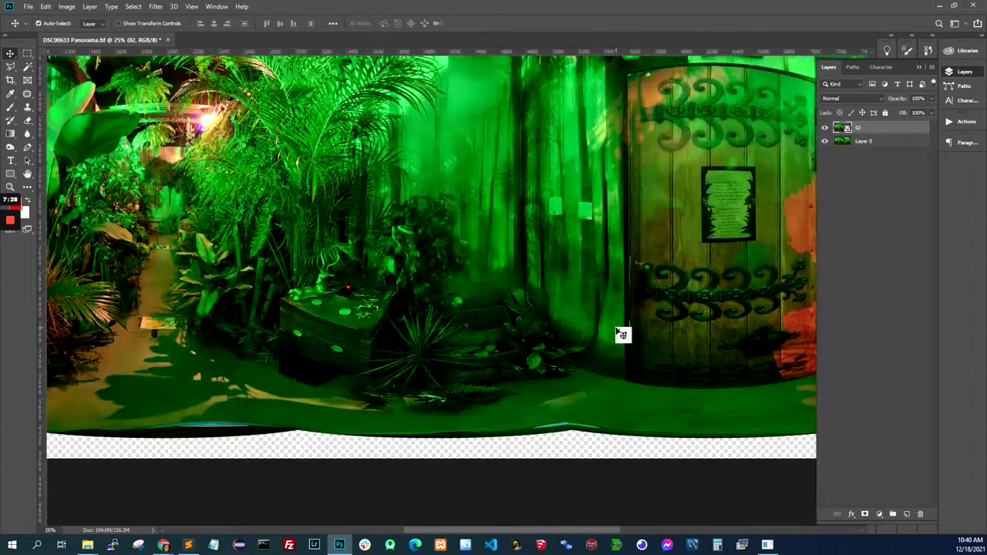
pyautogui.hotkey('ctrl', '+')
pyautogui.hotkey('ctrl', '+')
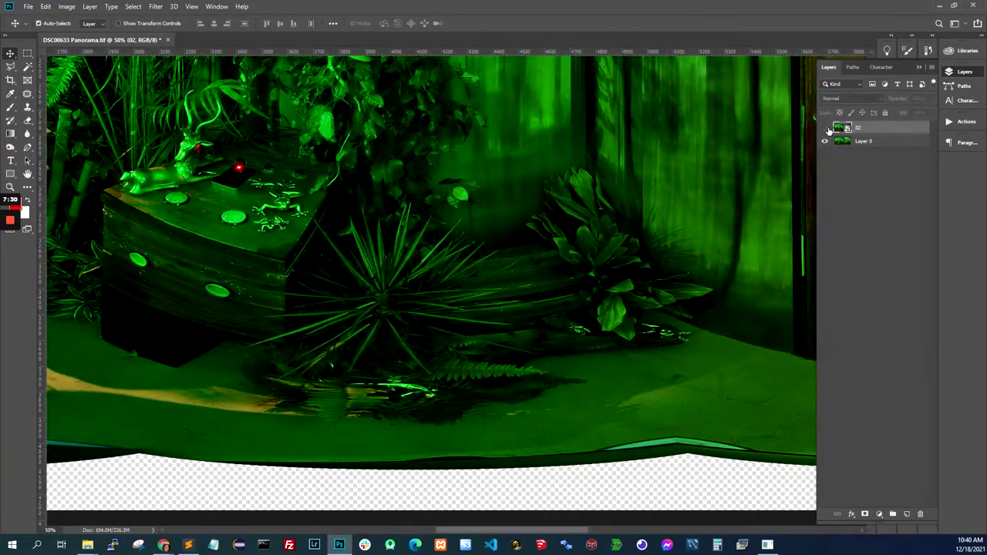
pyautogui.click(28, 54)
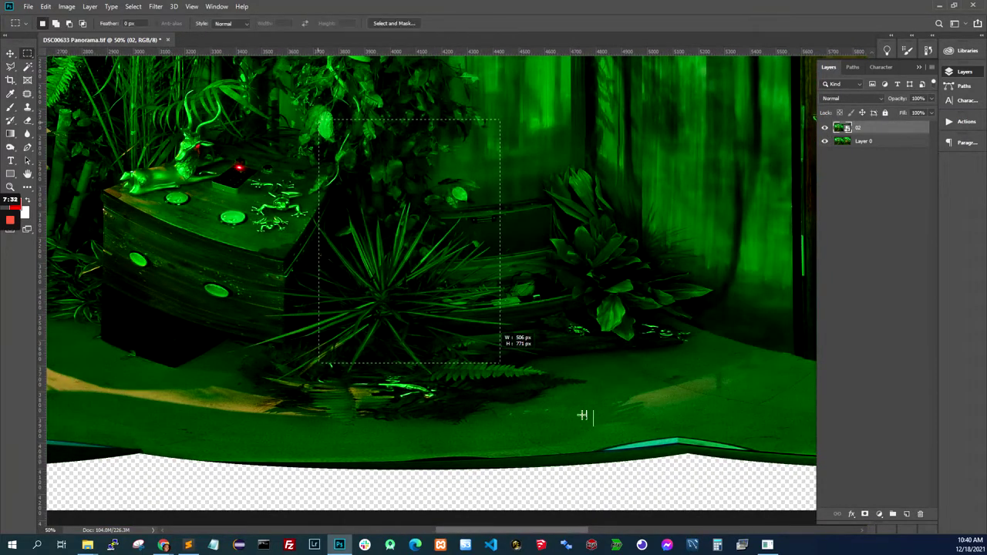
pyautogui.rightClick(516, 219)
pyautogui.click(552, 283)
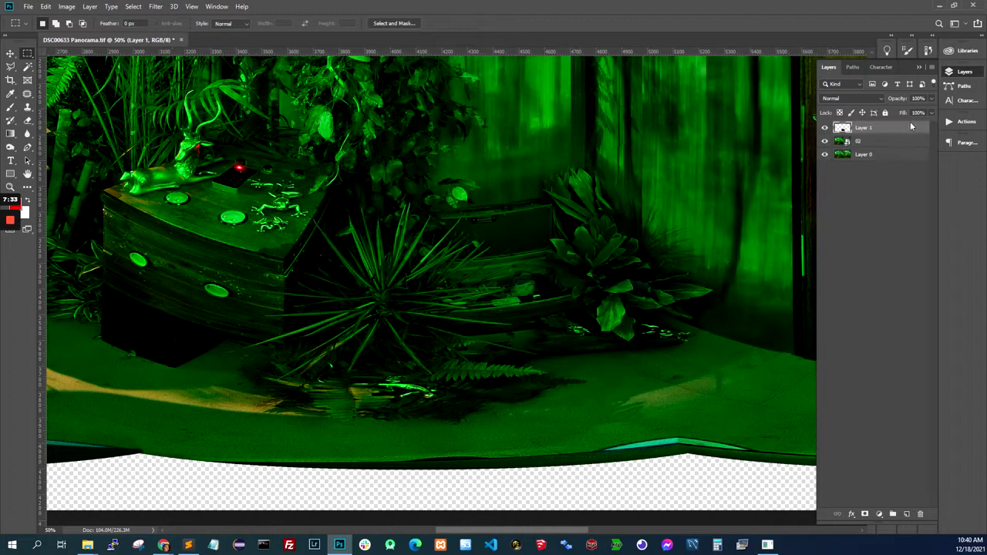
pyautogui.click(866, 143)
pyautogui.press('Delete')
# Step: Compare the closed and open chest by repeatedly toggling the visibility of the copied chest layer
pyautogui.click(825, 128)
pyautogui.click(824, 128)
pyautogui.click(865, 133)
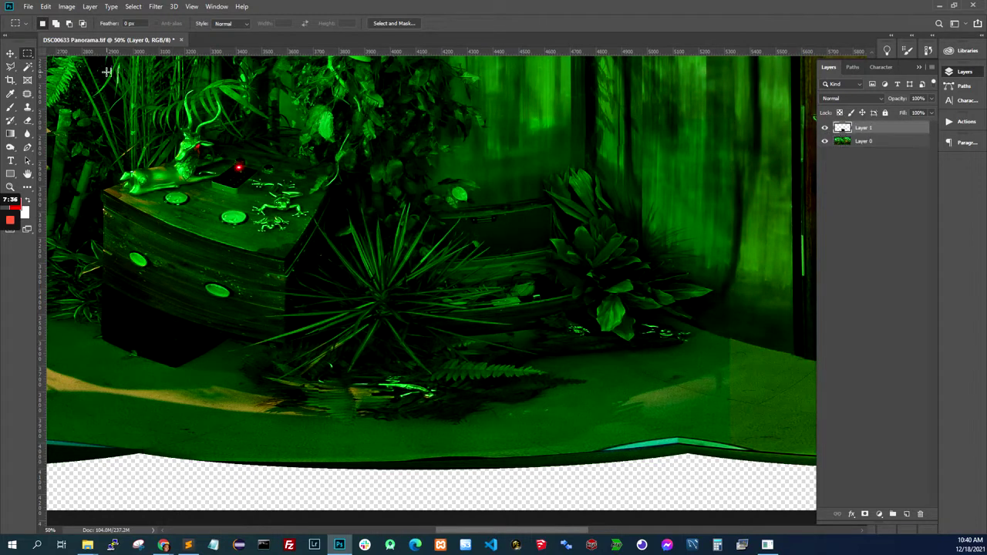
pyautogui.click(10, 53)
pyautogui.click(825, 128)
pyautogui.click(824, 128)
pyautogui.click(825, 128)
pyautogui.click(825, 128)
pyautogui.click(825, 128)
pyautogui.click(825, 128)
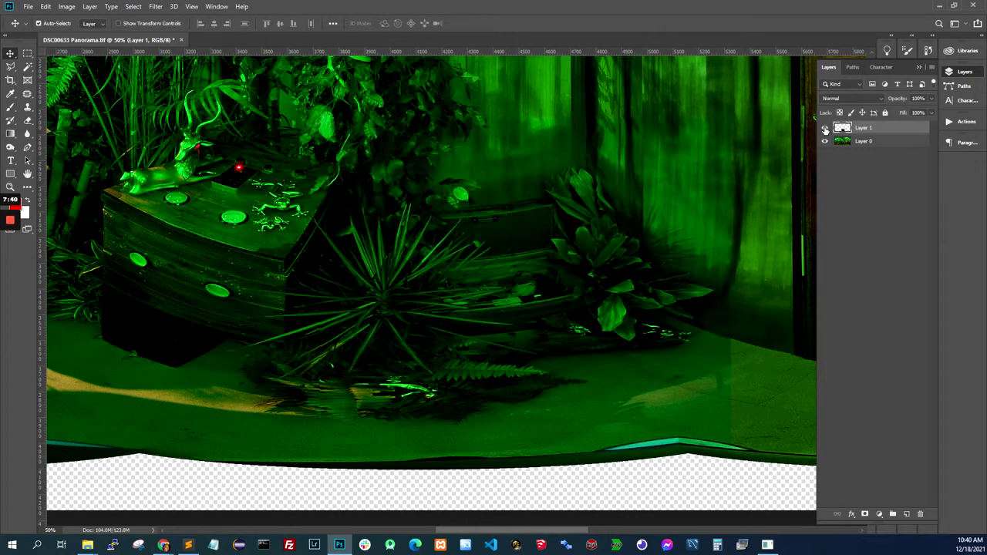
pyautogui.click(824, 128)
pyautogui.click(824, 128)
pyautogui.click(825, 128)
pyautogui.click(825, 128)
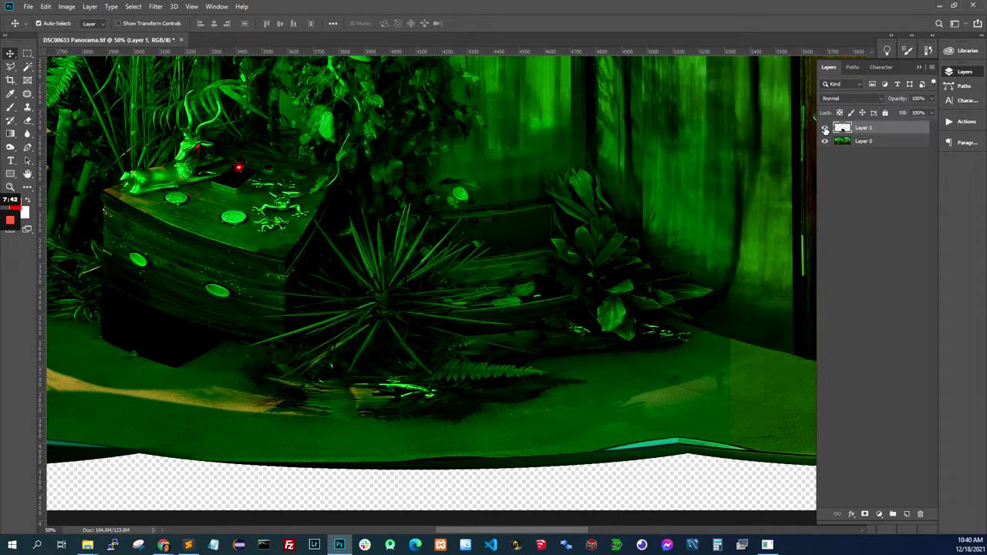
pyautogui.click(824, 128)
pyautogui.click(824, 128)
pyautogui.click(825, 128)
pyautogui.click(825, 128)
pyautogui.click(824, 128)
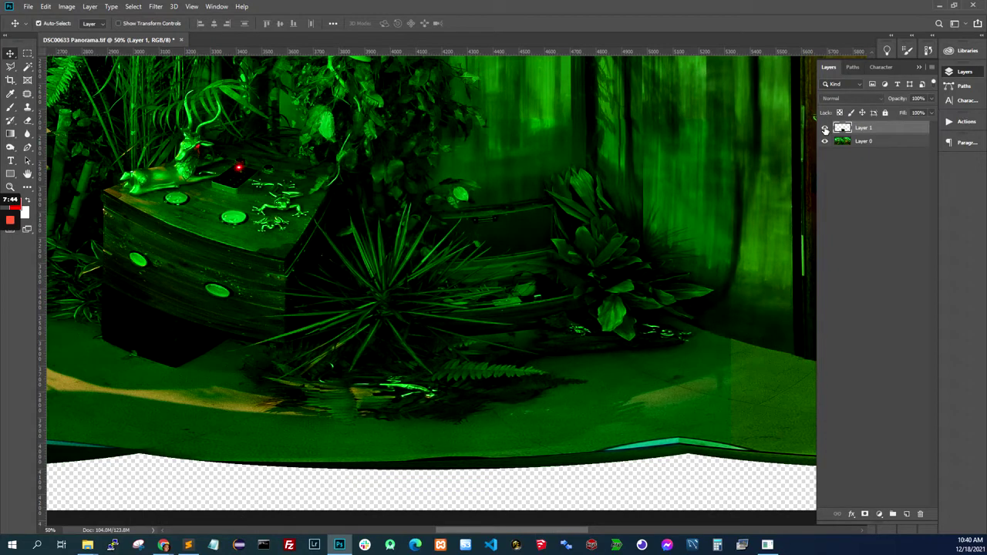
# Step: Add a mask to Layer 1, fade the right edge of the open-chest patch with a gradient, and convert the layer to a smart object
pyautogui.click(824, 128)
pyautogui.click(825, 128)
pyautogui.click(824, 128)
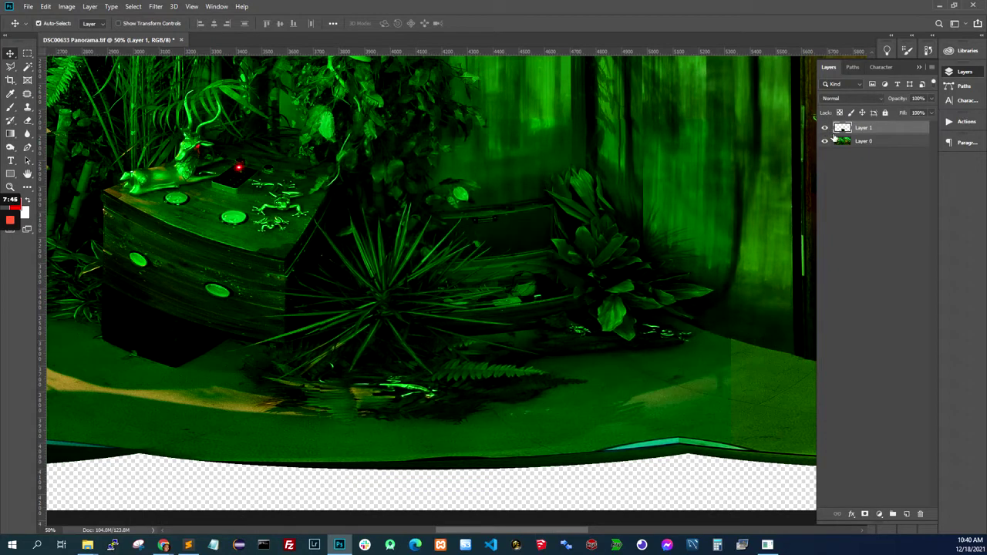
pyautogui.click(864, 514)
pyautogui.press('g')
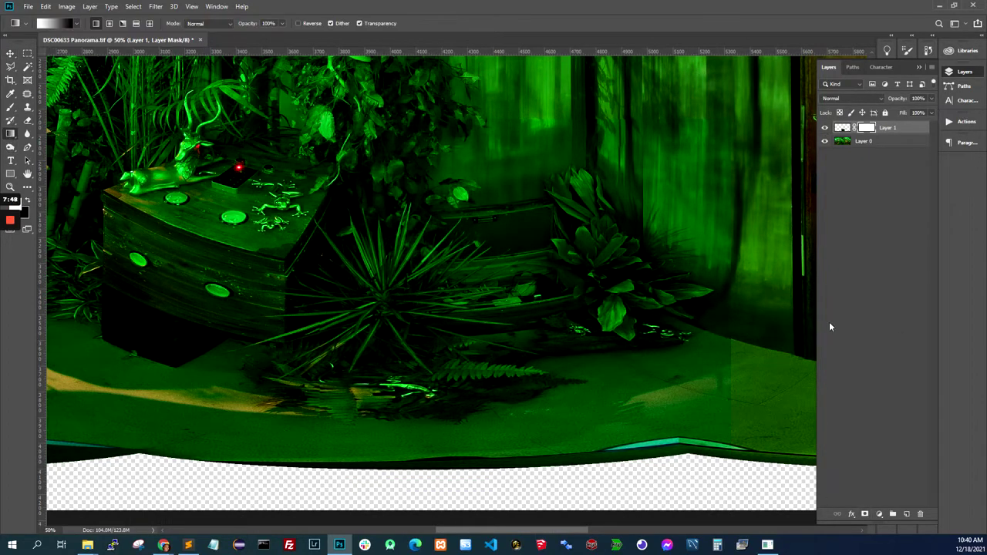
pyautogui.moveTo(643, 288); pyautogui.dragTo(713, 286)
pyautogui.rightClick(902, 128)
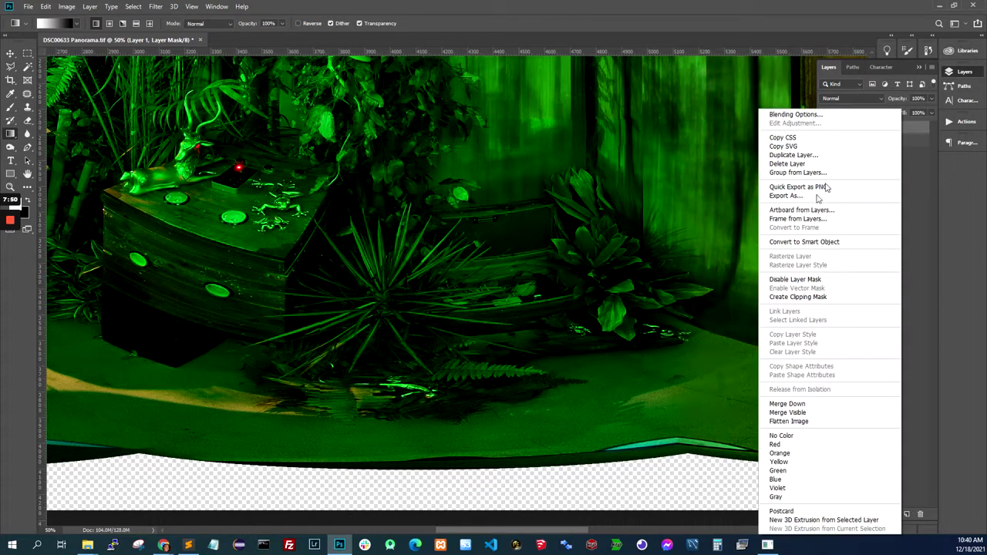
pyautogui.click(848, 242)
# Step: With Layer 0 hidden, fade Layer 1's left edge with a gradient layer mask and convert the result to a smart object
pyautogui.click(825, 143)
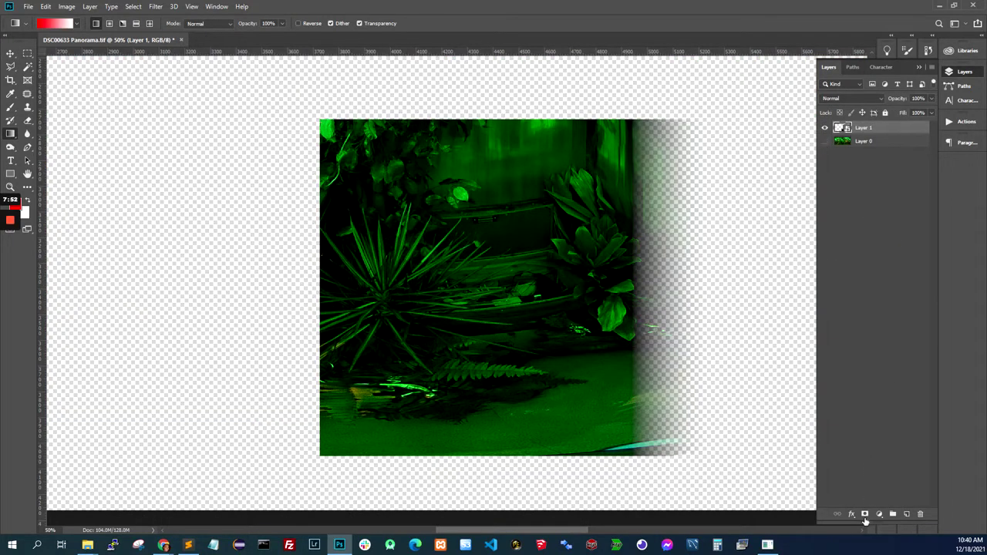
pyautogui.click(865, 514)
pyautogui.moveTo(395, 273); pyautogui.dragTo(349, 273)
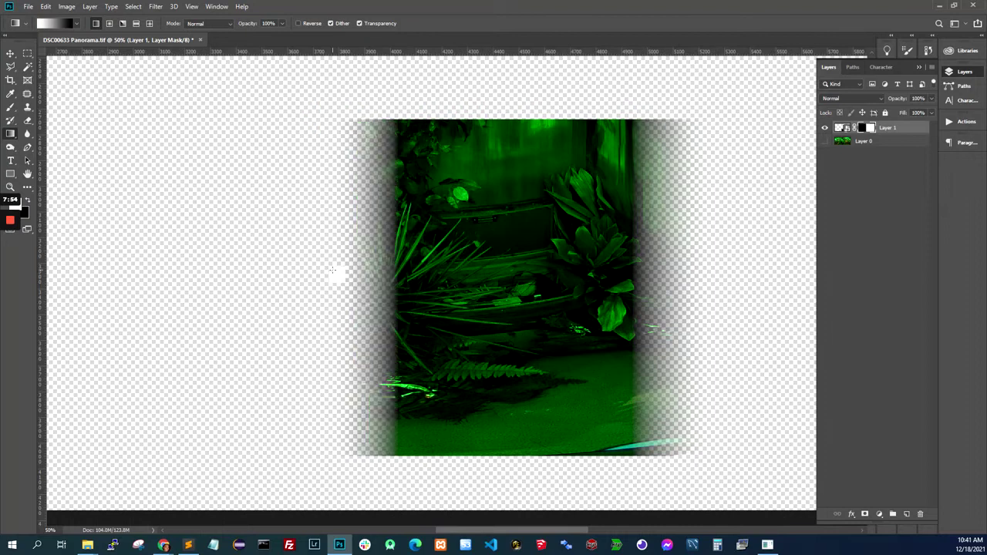
pyautogui.rightClick(894, 126)
pyautogui.click(841, 204)
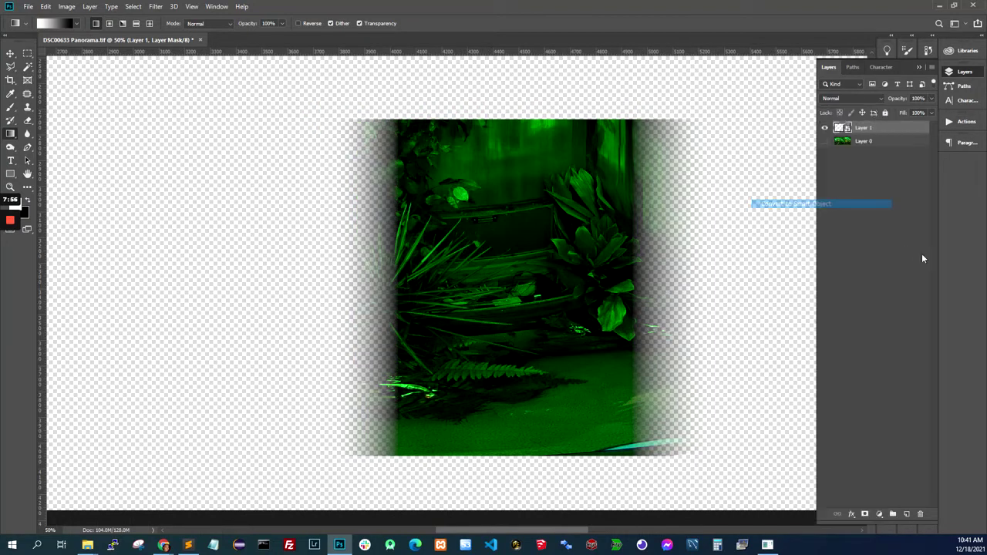
# Step: Mask Layer 1's top edge with a gradient, redo the fade slightly higher above the chest, and convert the layer to a smart object
pyautogui.click(864, 515)
pyautogui.moveTo(506, 203); pyautogui.dragTo(502, 127)
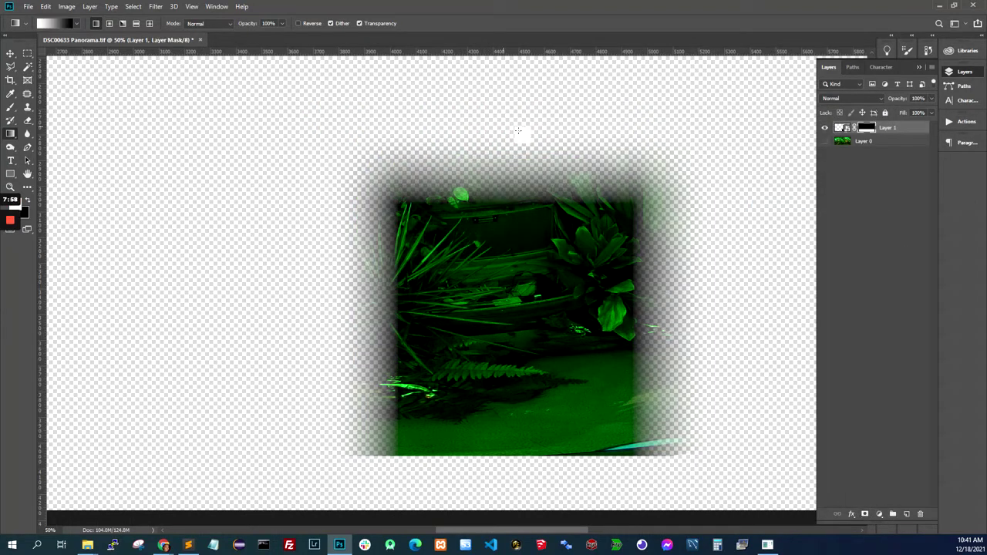
pyautogui.rightClick(907, 130)
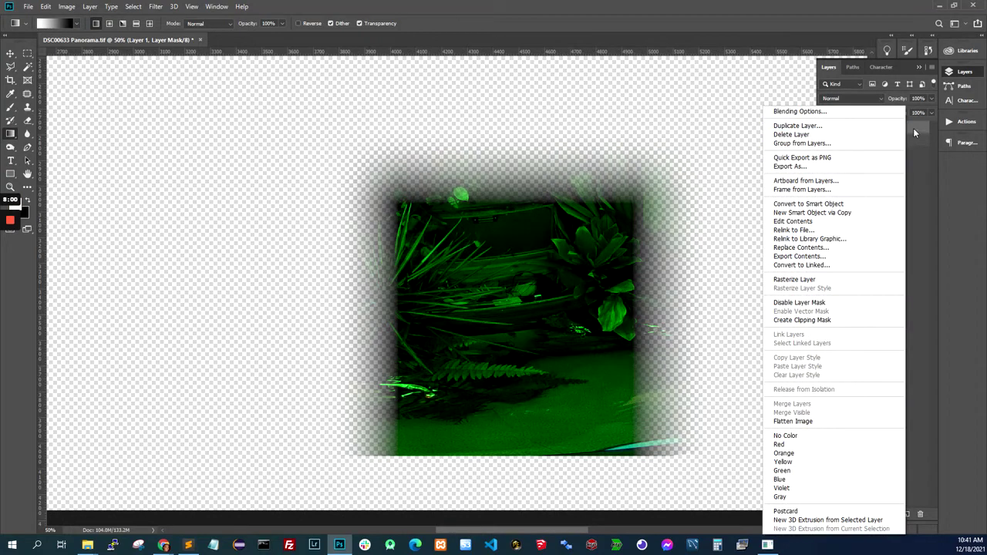
pyautogui.click(910, 130)
pyautogui.hotkey('ctrl', 'z')
pyautogui.moveTo(511, 194); pyautogui.dragTo(516, 140)
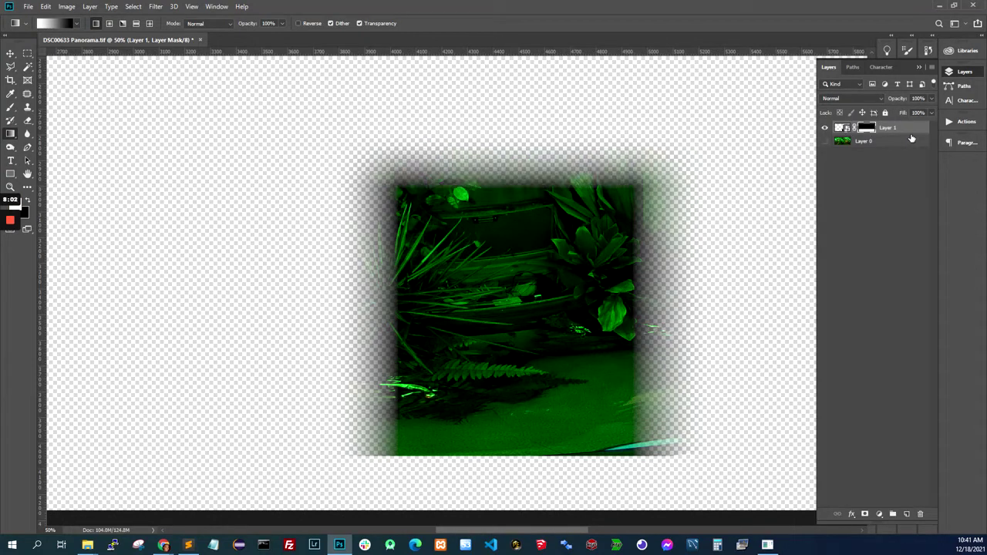
pyautogui.rightClick(911, 134)
pyautogui.click(837, 202)
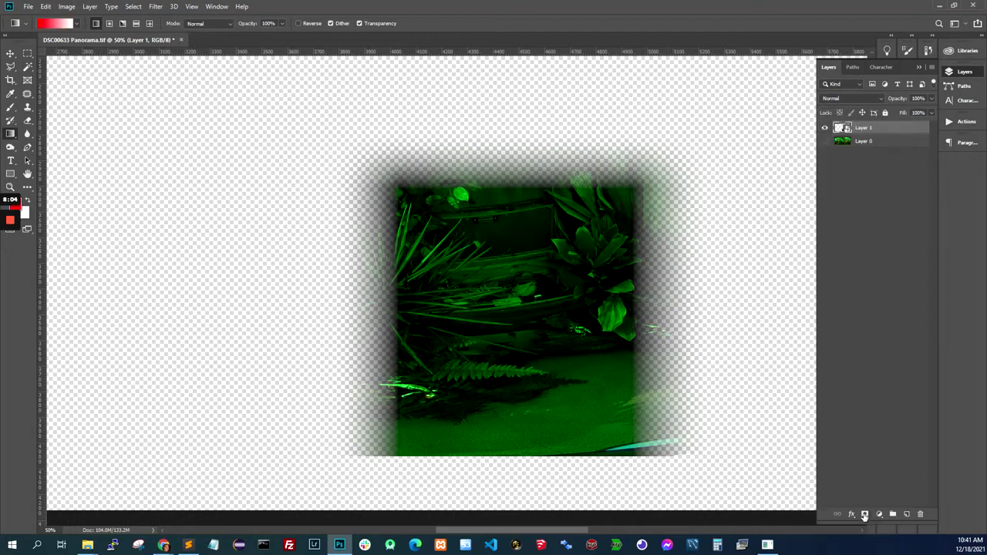
# Step: Fade Layer 1's bottom edge with a gradient layer mask and convert the layer to a smart object
pyautogui.moveTo(529, 340); pyautogui.dragTo(529, 443)
pyautogui.rightClick(900, 132)
pyautogui.click(837, 204)
# Step: Show Layer 0 again and check the blended chest patch by repeatedly toggling Layer 1's visibility
pyautogui.click(824, 141)
pyautogui.click(824, 128)
pyautogui.click(824, 128)
pyautogui.click(825, 128)
pyautogui.click(824, 128)
pyautogui.click(825, 128)
pyautogui.click(824, 128)
pyautogui.click(825, 128)
pyautogui.click(825, 128)
pyautogui.hotkey('ctrl', '-')
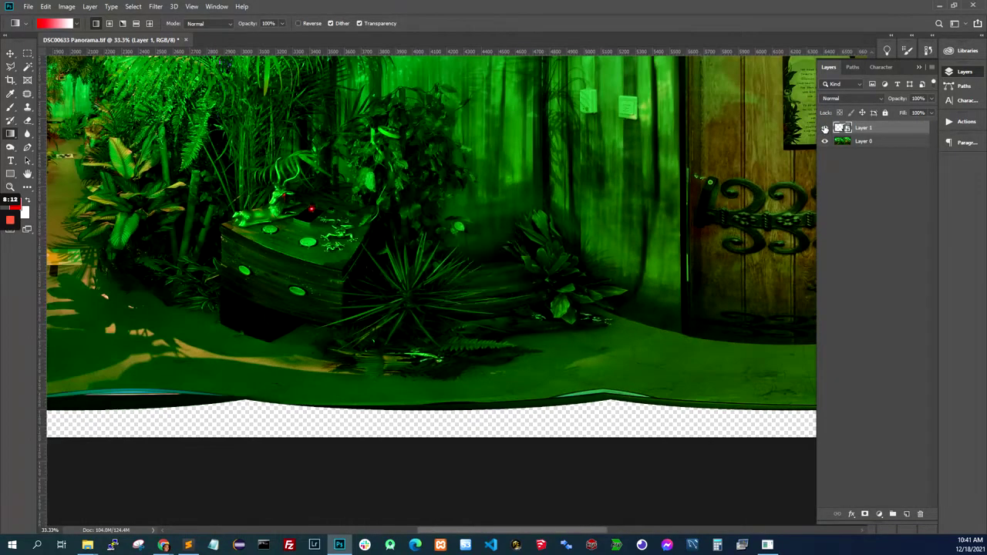
pyautogui.hotkey('ctrl', '-')
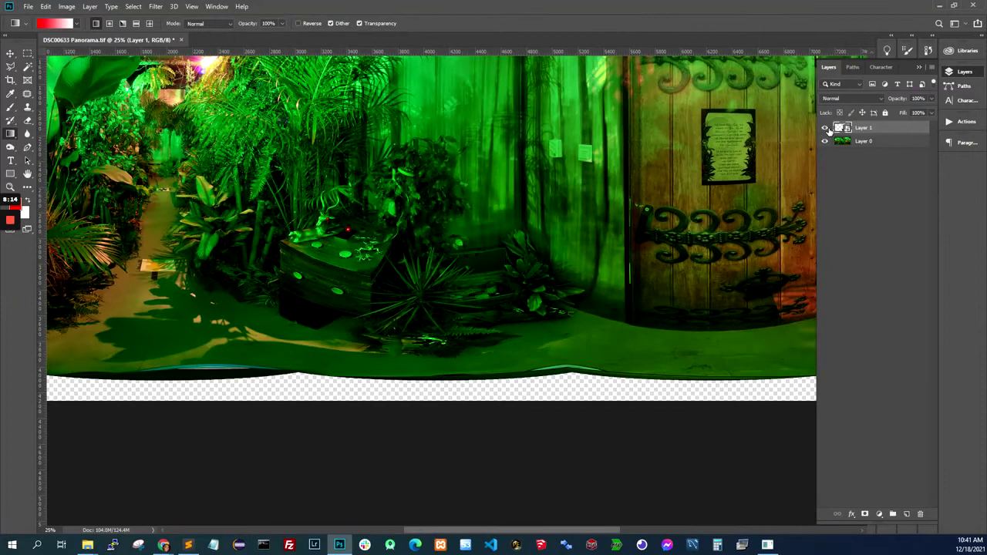
pyautogui.click(827, 130)
# Step: Flatten the image and save it in the ptgui folder as the uncompressed TIFF chest-open.tif
pyautogui.rightClick(863, 143)
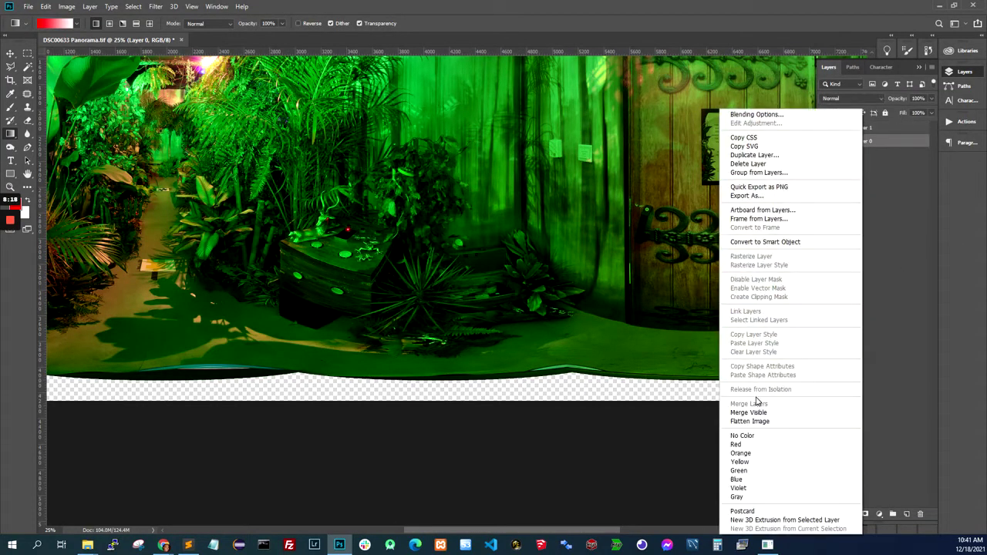
pyautogui.click(750, 422)
pyautogui.click(25, 7)
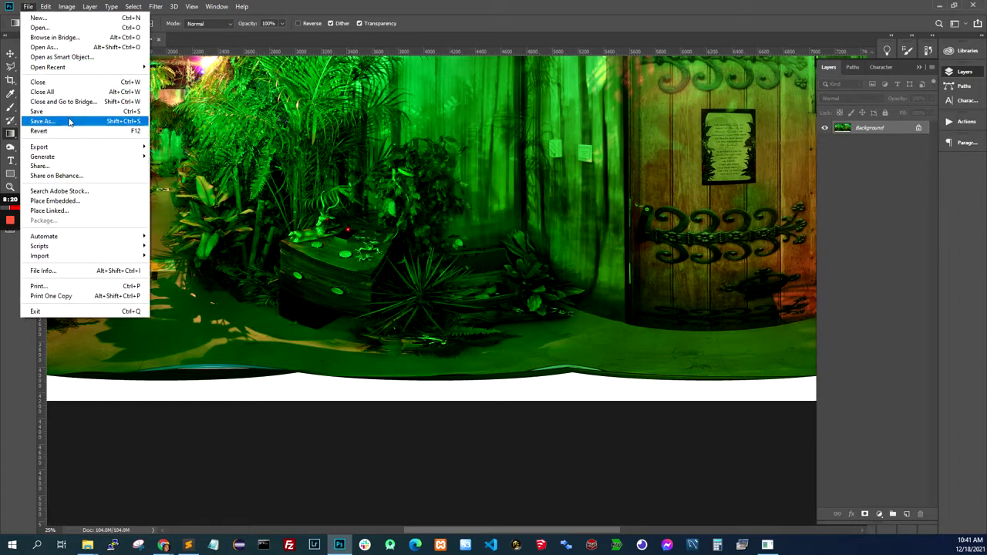
pyautogui.click(61, 121)
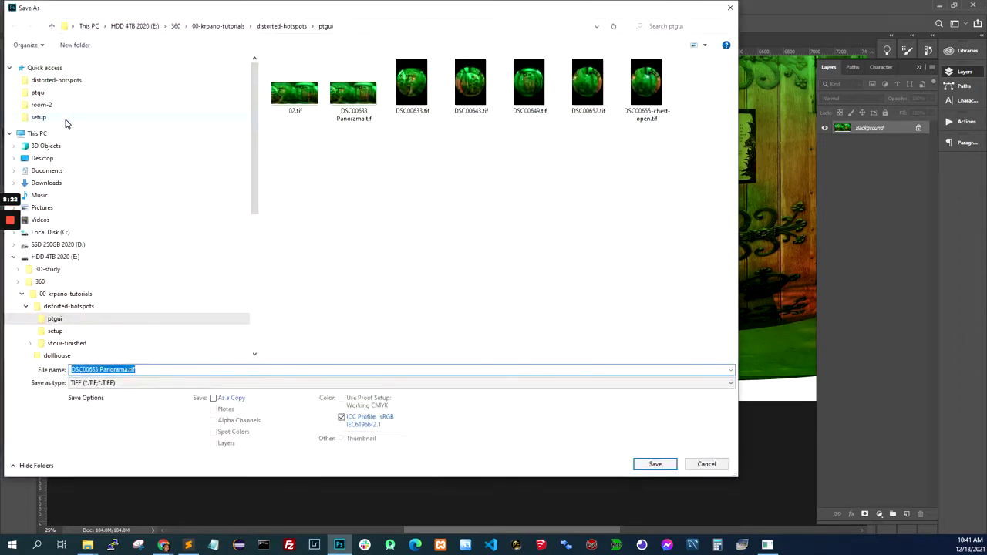
pyautogui.write('chest-open')
pyautogui.press('Return')
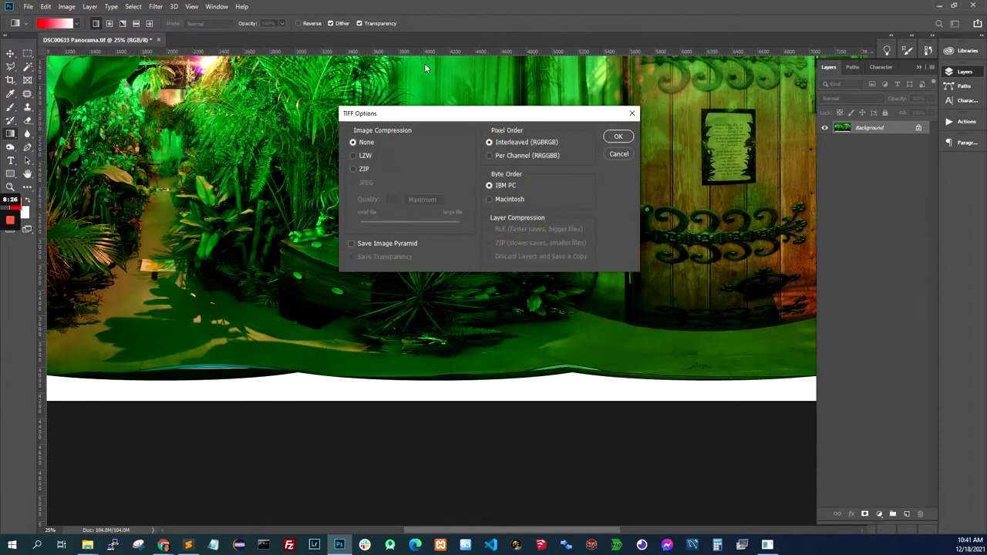
pyautogui.click(625, 135)
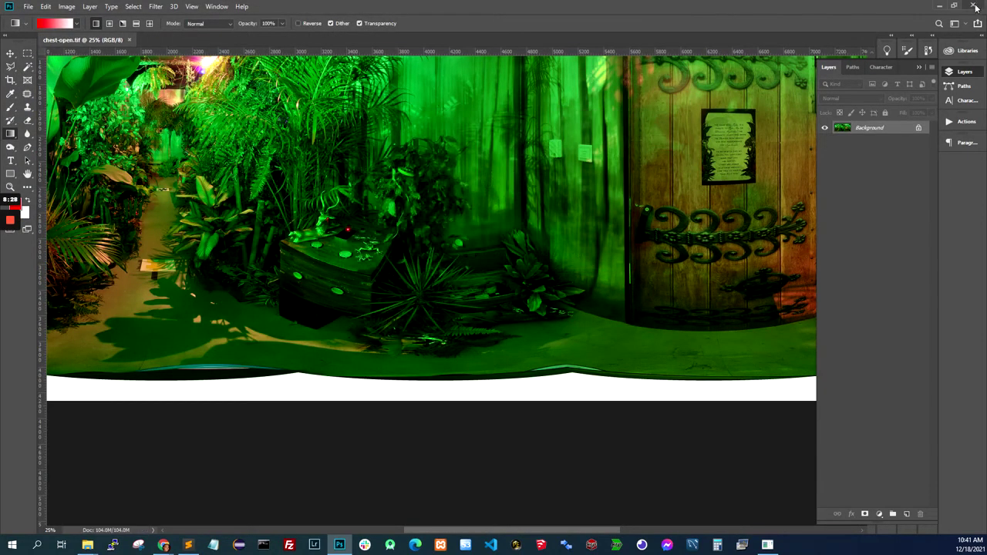
# Step: Switch to File Explorer, open chest-open.tif in PTGui Viewer and look around the panorama to inspect the blended chest
pyautogui.hotkey('alt', 'Tab')
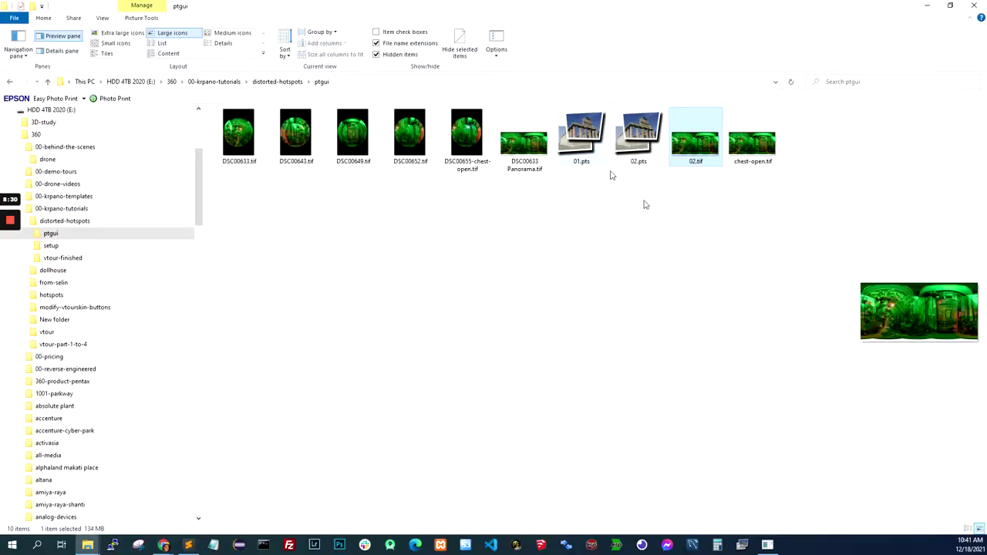
pyautogui.rightClick(746, 159)
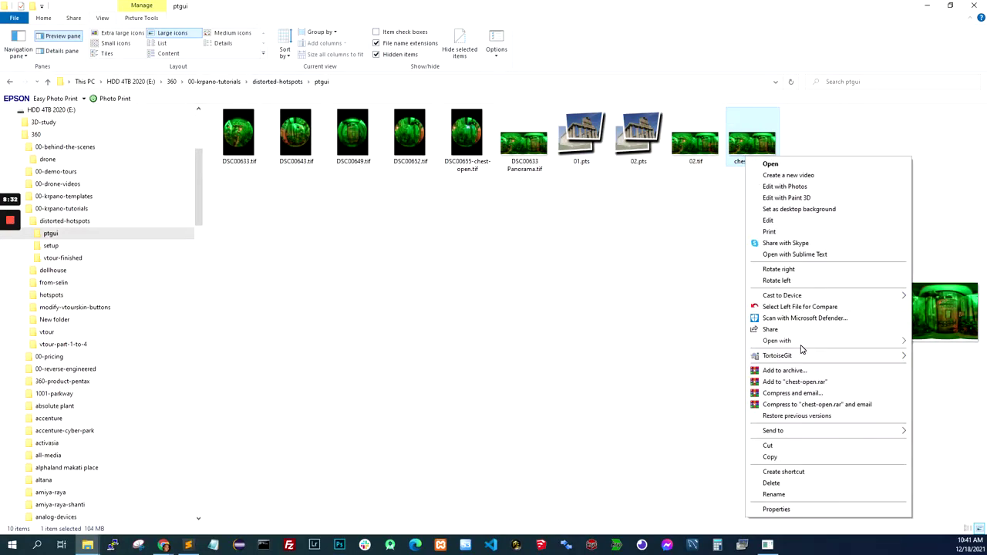
pyautogui.moveTo(769, 348)
pyautogui.click(669, 386)
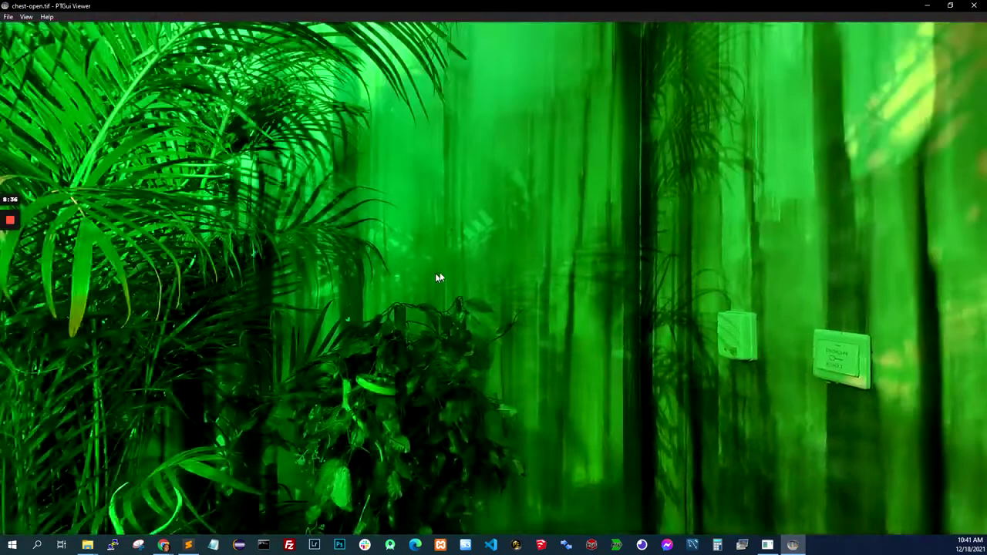
pyautogui.moveTo(437, 277); pyautogui.dragTo(625, 261)
pyautogui.moveTo(500, 210); pyautogui.dragTo(415, 124)
pyautogui.moveTo(619, 120); pyautogui.dragTo(546, 134)
pyautogui.click(974, 5)
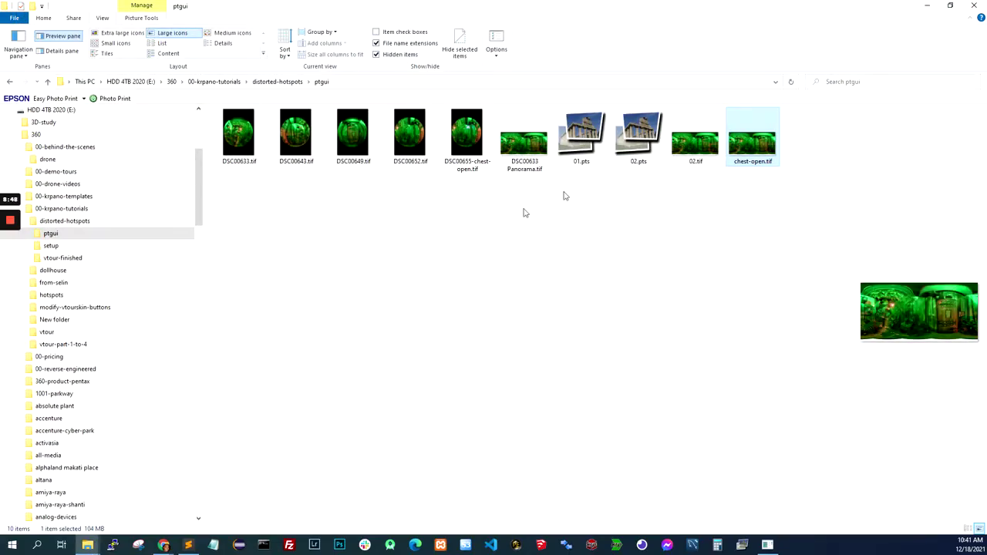
# Step: Open 01-closed.tif from the distorted-hotspots folder in Photos and compare it repeatedly with 02-open.tif
pyautogui.moveTo(775, 221); pyautogui.dragTo(209, 155)
pyautogui.click(54, 245)
pyautogui.click(65, 221)
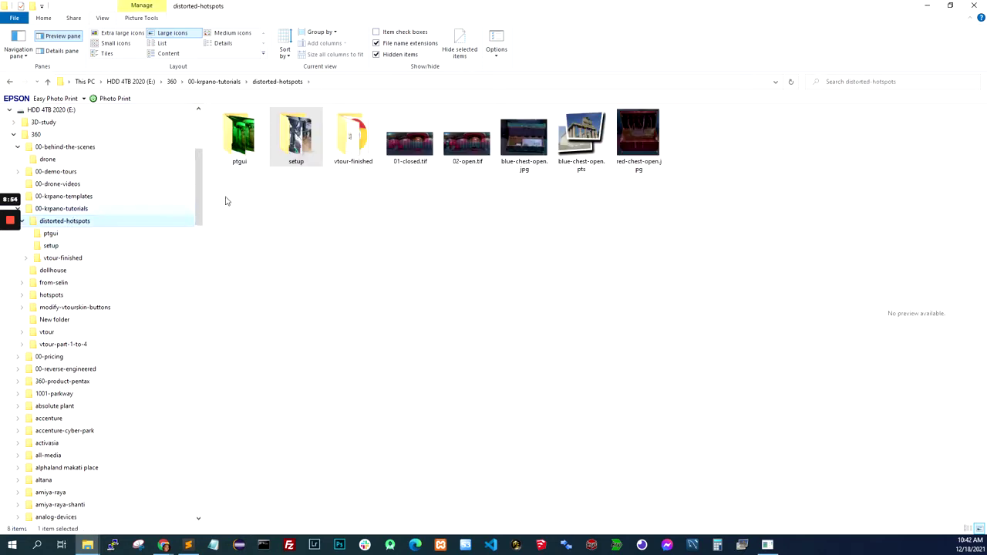
pyautogui.doubleClick(417, 144)
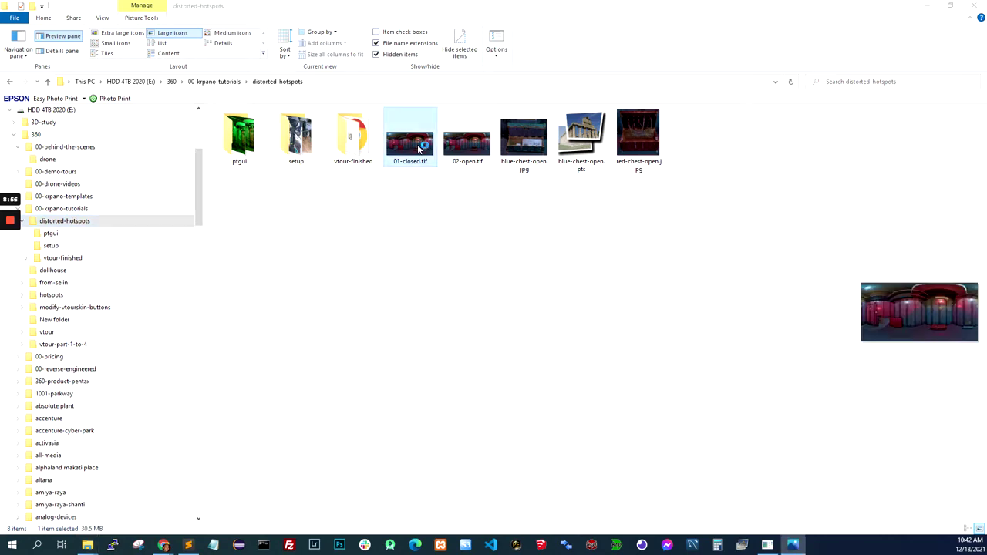
pyautogui.press('Right')
pyautogui.press('Left')
pyautogui.press('Right')
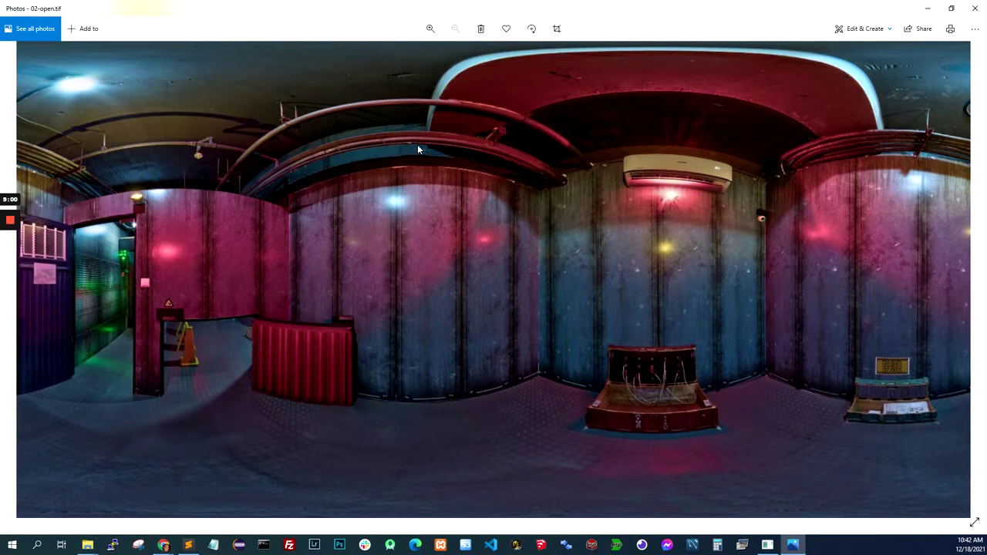
pyautogui.press('Left')
pyautogui.press('Right')
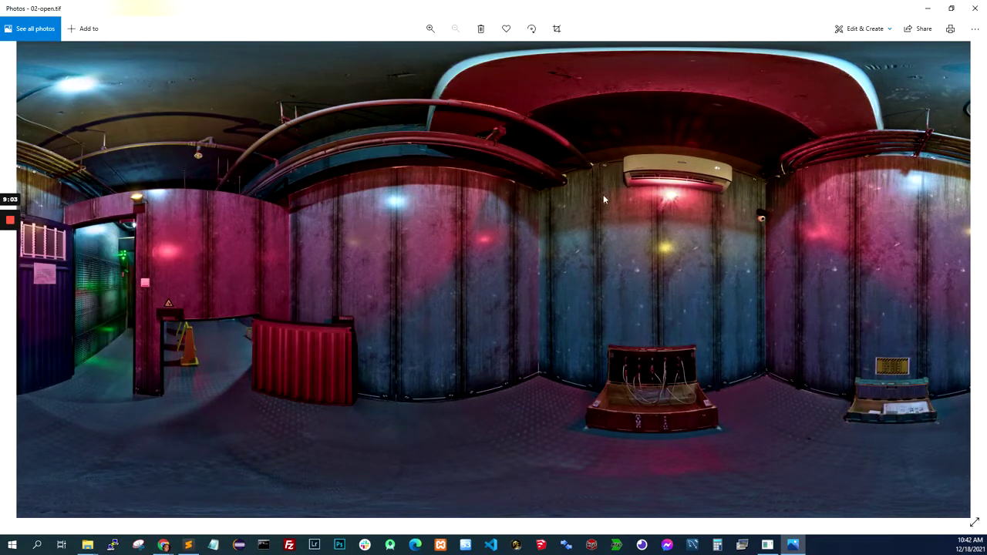
pyautogui.click(975, 8)
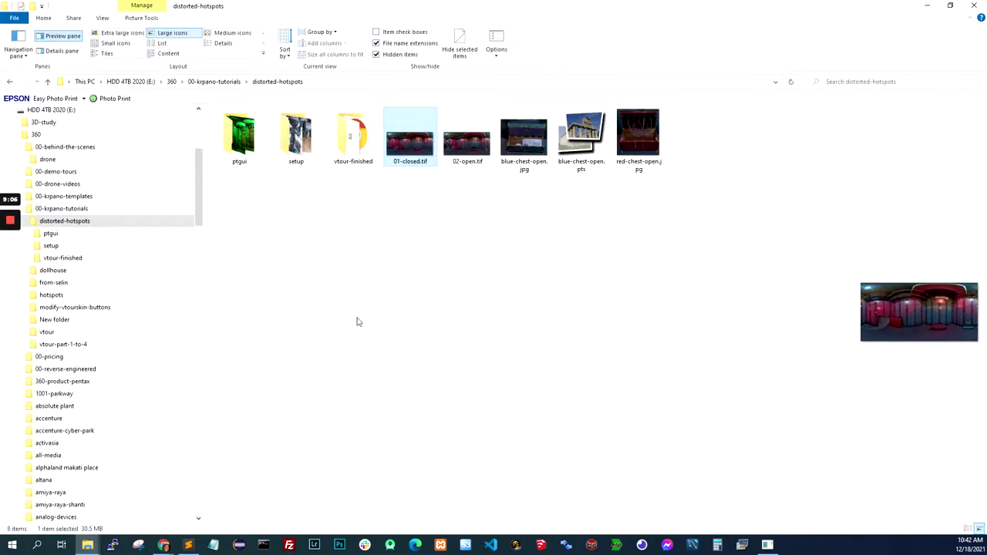
# Step: Switch to Chrome and bring up the start of the krpano Examples page
pyautogui.moveTo(164, 545)
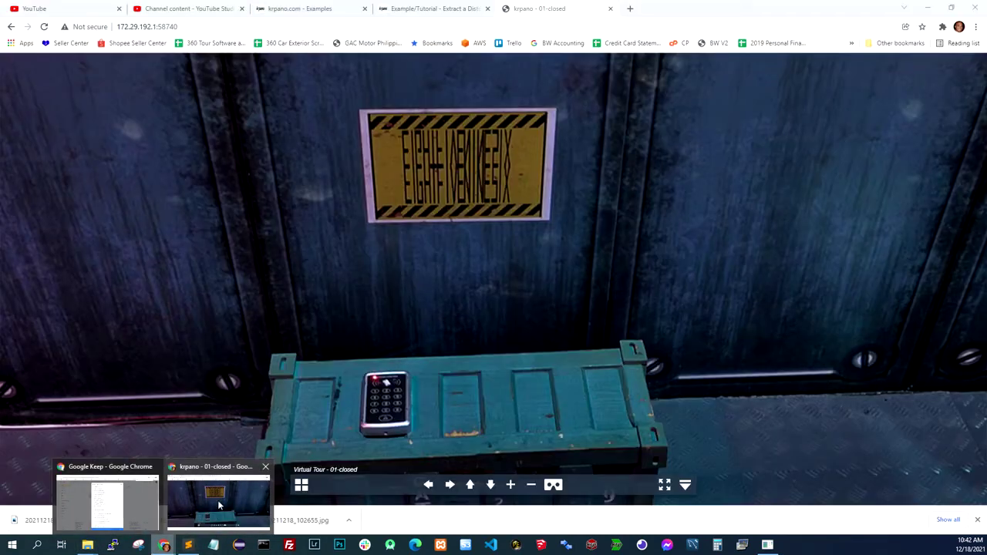
pyautogui.click(219, 506)
pyautogui.click(416, 9)
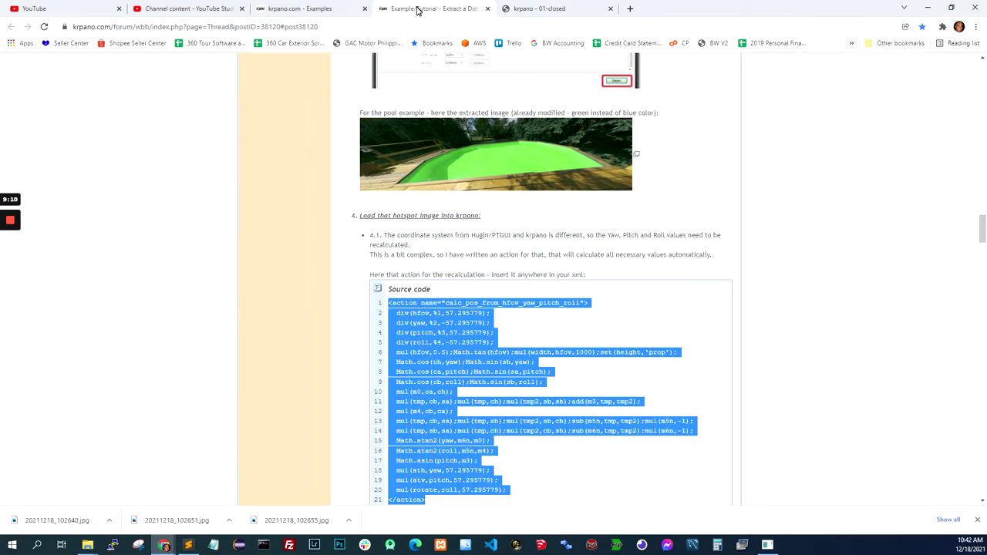
pyautogui.click(316, 9)
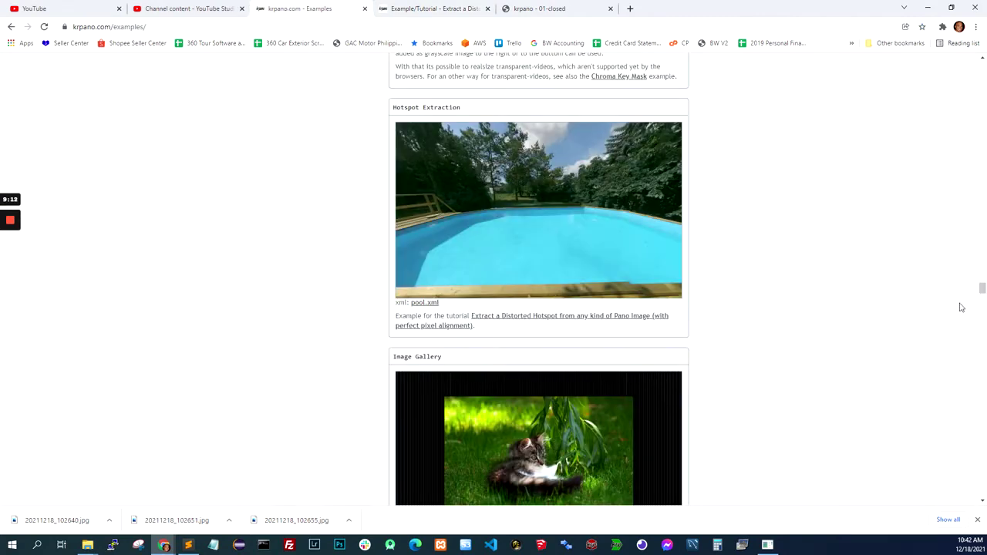
pyautogui.moveTo(984, 290); pyautogui.dragTo(985, 14)
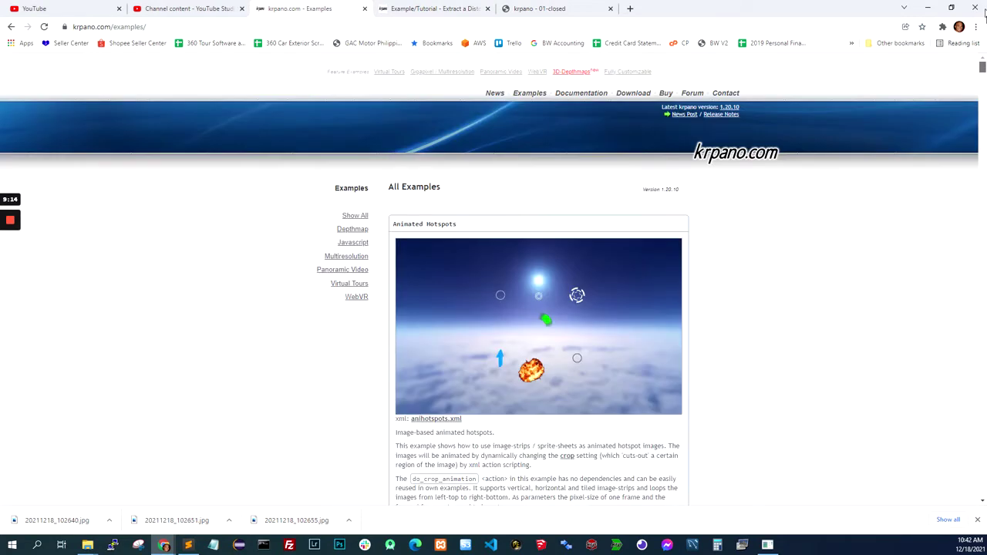
# Step: Find the Hotspot Extraction example in the krpano examples and open its distorted hotspot tutorial
pyautogui.click(530, 94)
pyautogui.scroll(-10, 729, 176)
pyautogui.scroll(-20, 729, 176)
pyautogui.scroll(-20, 730, 175)
pyautogui.scroll(-20, 729, 176)
pyautogui.scroll(-15, 729, 176)
pyautogui.scroll(3, 721, 277)
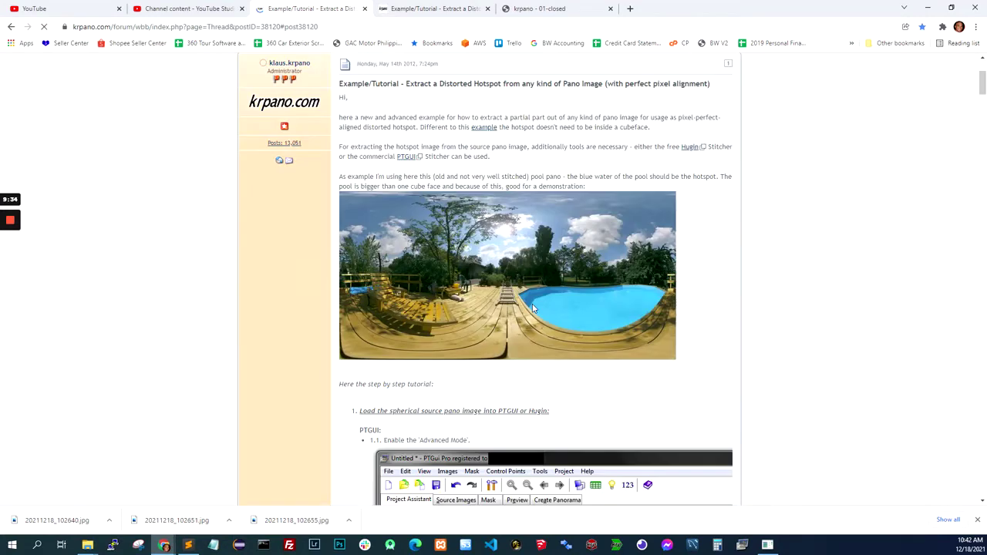
# Step: Review the tutorial's instructions for extracting the hotspot image, noting the view values, and loading the hotspot into krpano
pyautogui.scroll(-15, 707, 263)
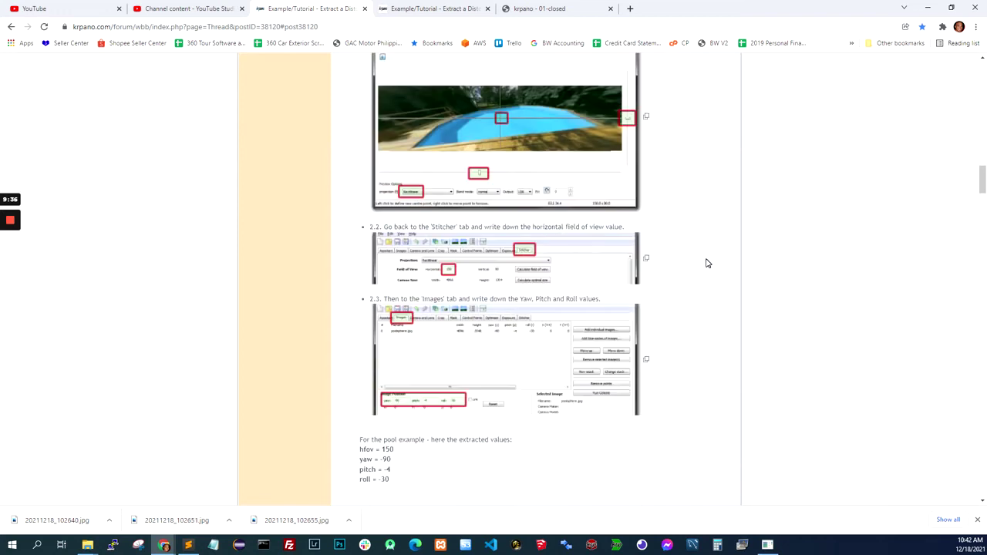
pyautogui.scroll(-6, 706, 263)
pyautogui.scroll(4, 707, 263)
pyautogui.scroll(-2, 708, 263)
pyautogui.scroll(-12, 706, 264)
pyautogui.scroll(5, 683, 298)
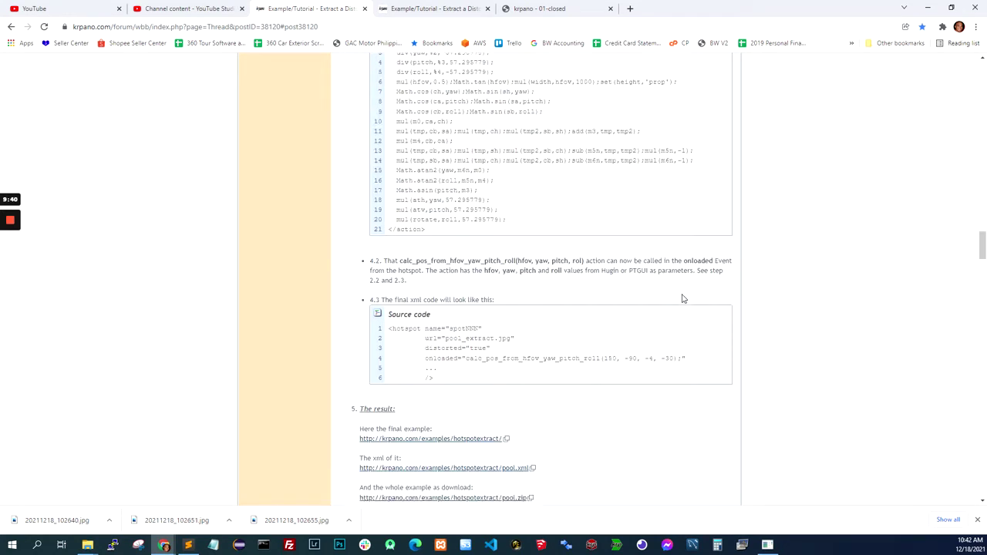
pyautogui.scroll(3, 682, 298)
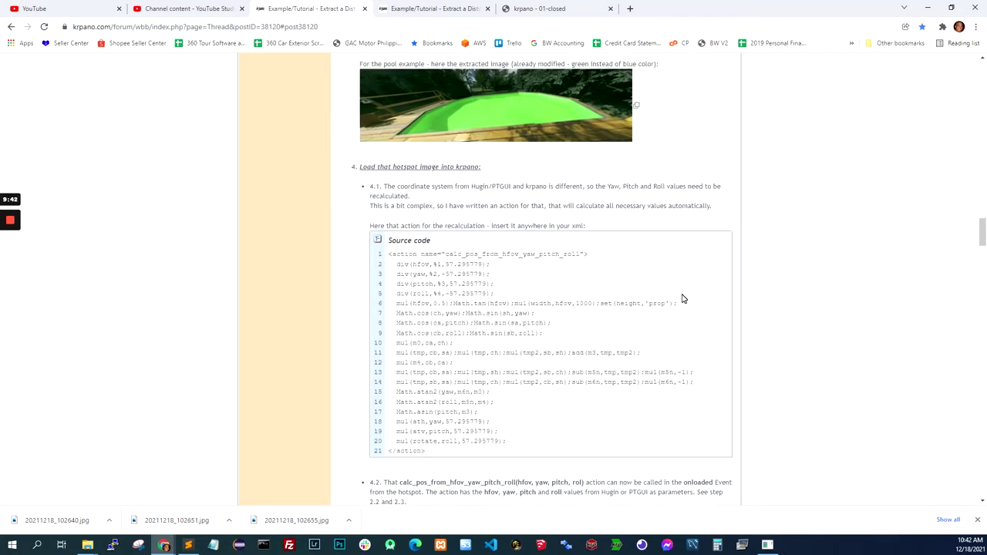
pyautogui.scroll(-4, 487, 208)
pyautogui.scroll(10, 487, 208)
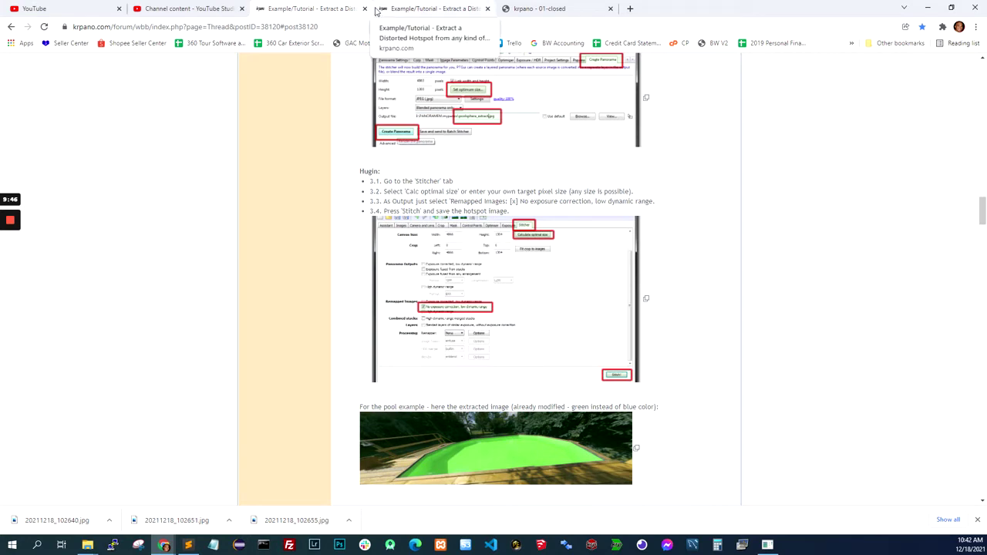
# Step: Return to the distorted-hotspots folder and view 01-closed.tif and 02-open.tif in Photos to compare the closed and open chests
pyautogui.moveTo(77, 537)
pyautogui.click(77, 518)
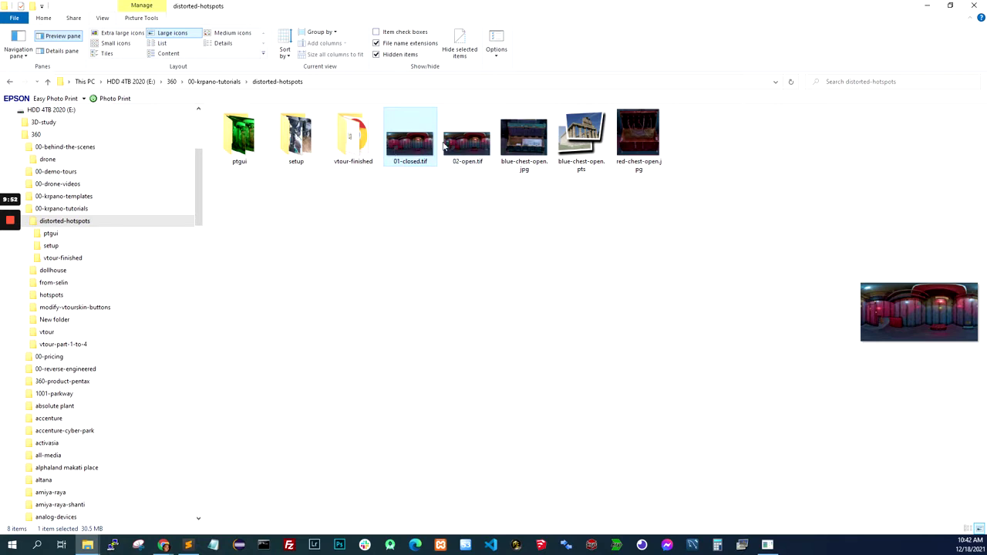
pyautogui.doubleClick(421, 155)
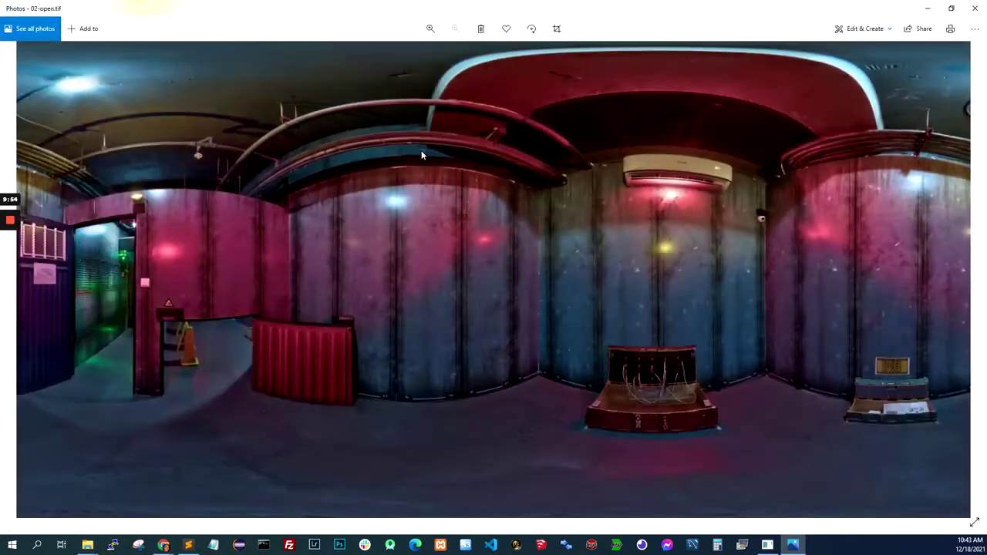
pyautogui.press('Right')
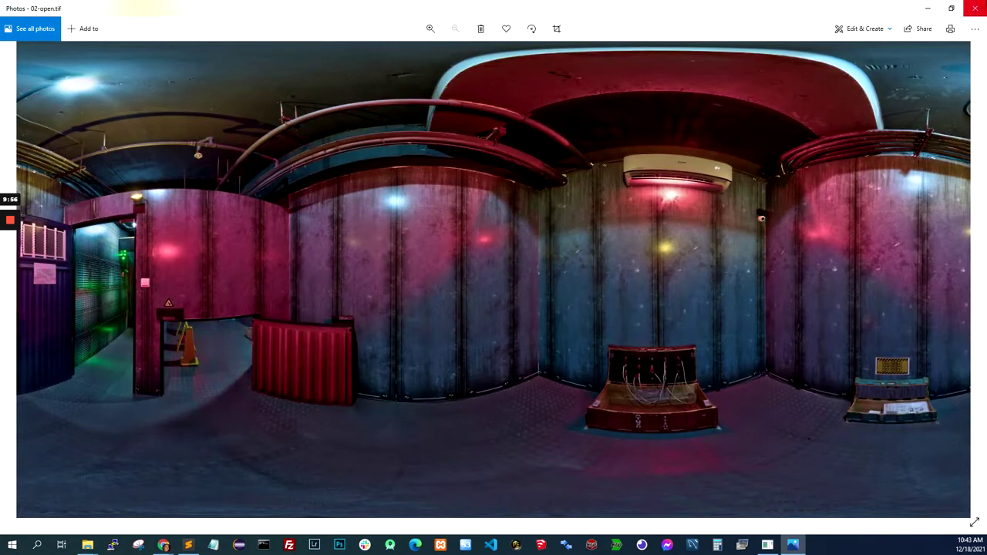
pyautogui.click(974, 8)
# Step: Build a krpano virtual tour from 01-closed.tif with the MAKE VTOUR Droplet
pyautogui.click(420, 164)
pyautogui.click(617, 546)
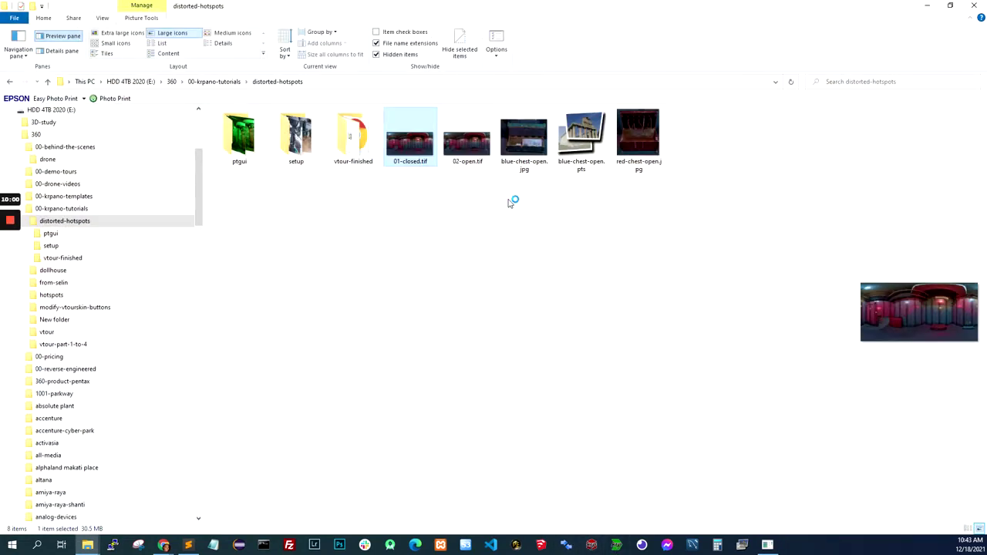
pyautogui.click(619, 545)
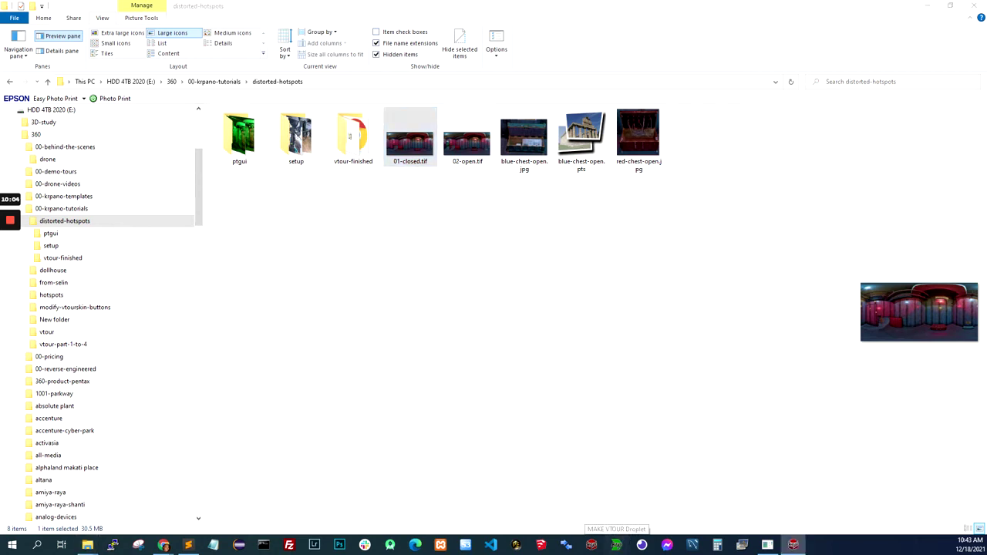
pyautogui.click(395, 161)
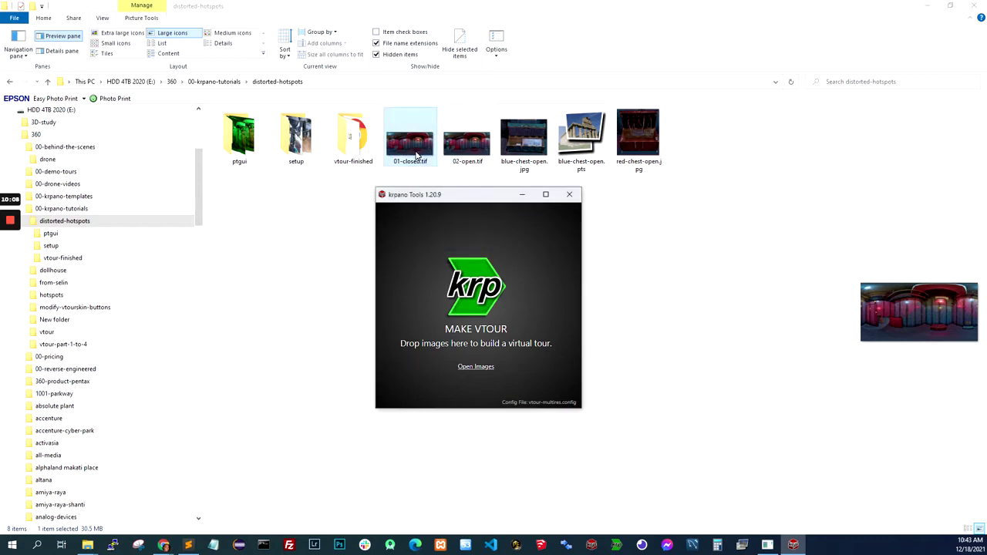
pyautogui.moveTo(417, 154); pyautogui.dragTo(486, 290)
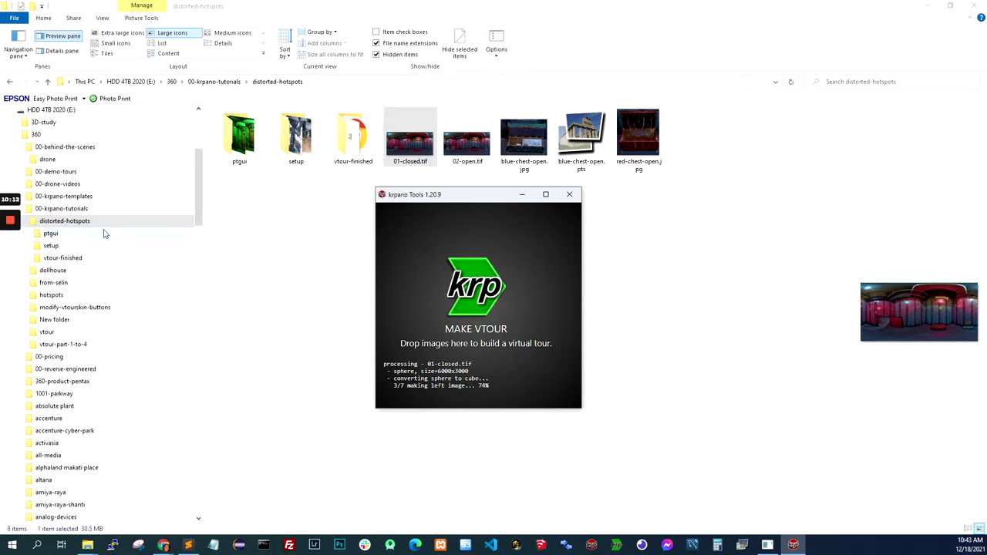
pyautogui.moveTo(12, 236)
pyautogui.click(9, 263)
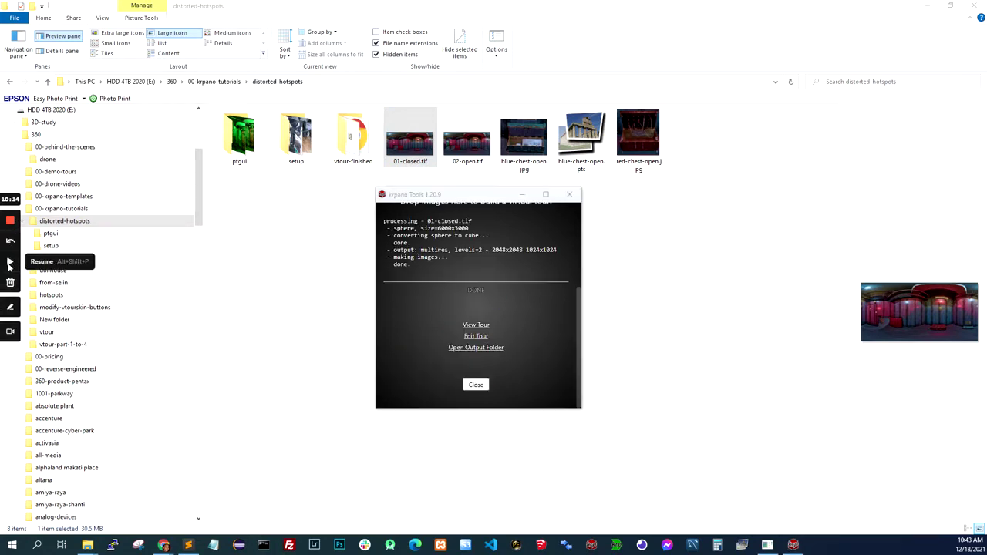
pyautogui.click(10, 263)
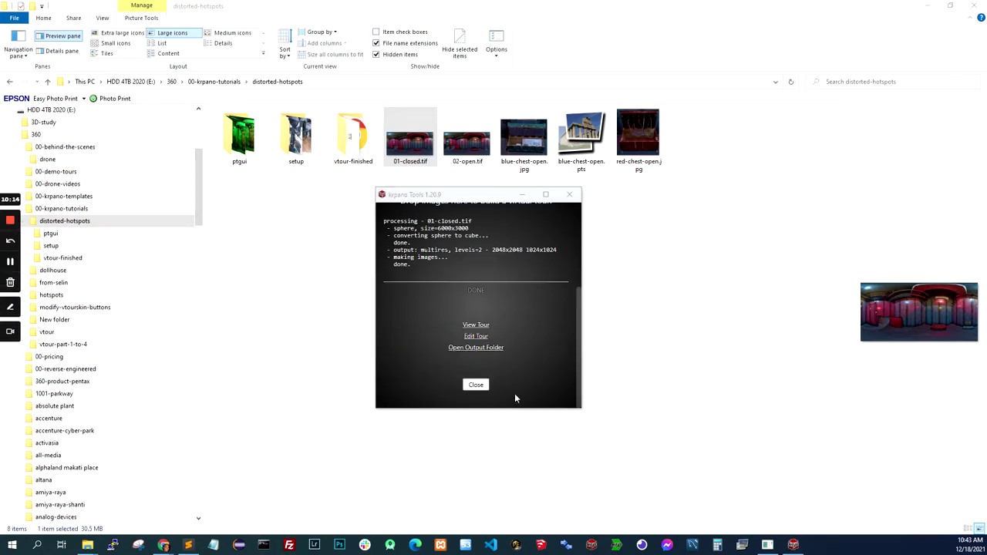
# Step: Preview the generated tour and look around the closed-chest room before closing the viewer
pyautogui.click(475, 326)
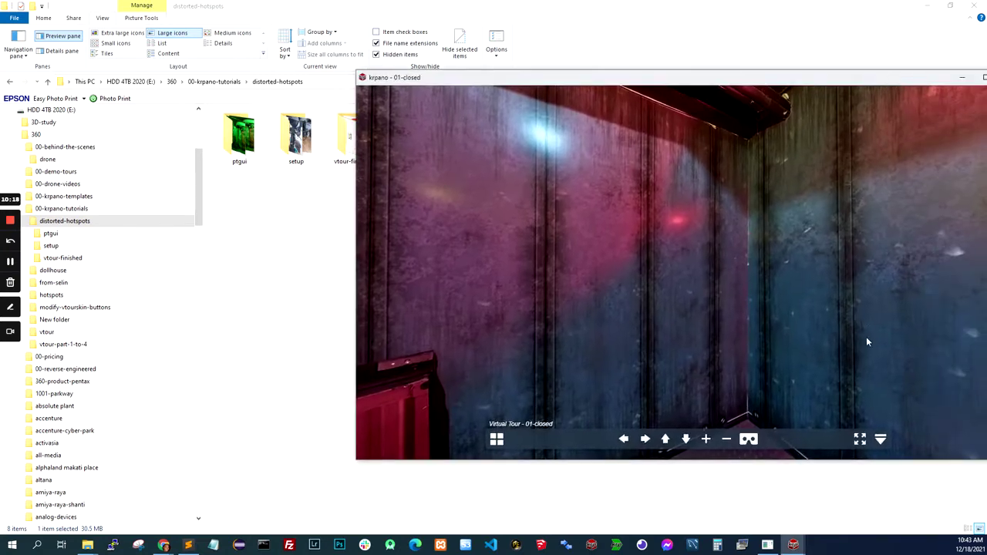
pyautogui.moveTo(867, 341); pyautogui.dragTo(638, 300)
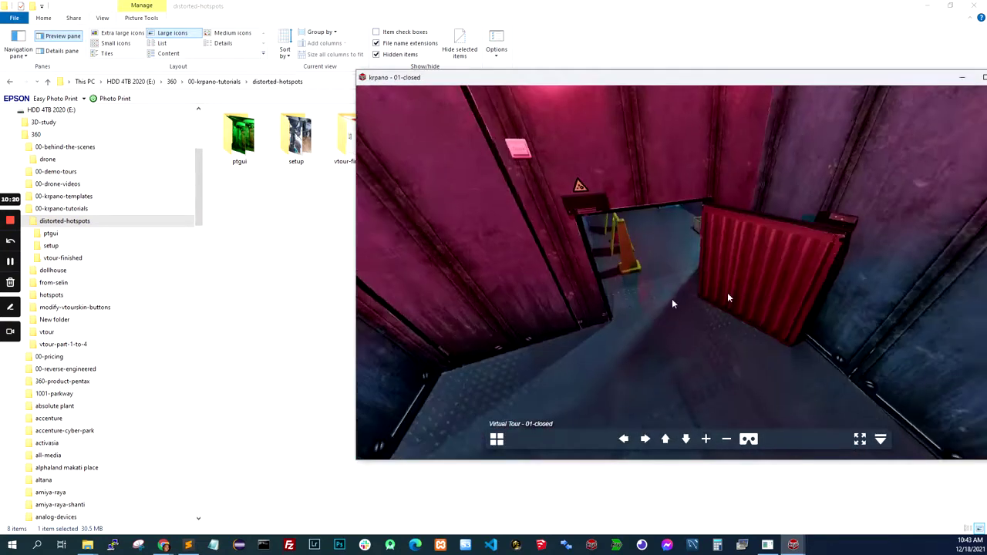
pyautogui.moveTo(887, 78); pyautogui.dragTo(764, 78)
pyautogui.click(887, 76)
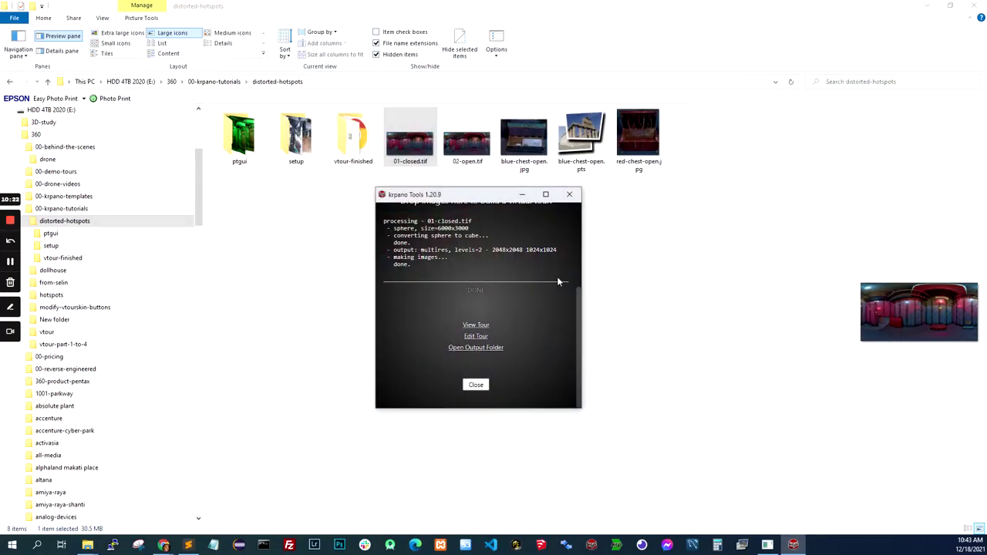
# Step: Edit the tour in the VTour Editor, setting the startup view on the closed blue chest, and save tour.xml
pyautogui.click(478, 340)
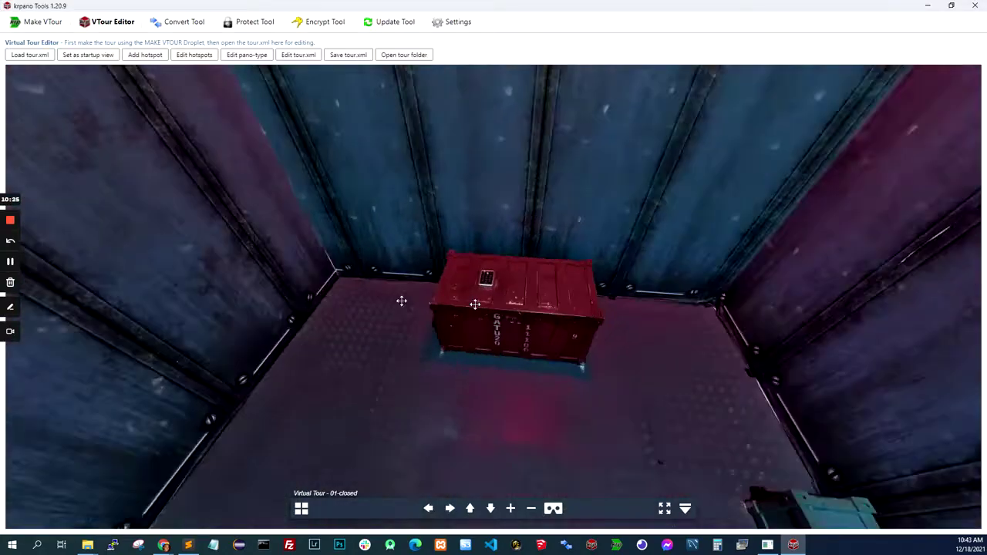
pyautogui.moveTo(401, 301); pyautogui.dragTo(379, 316)
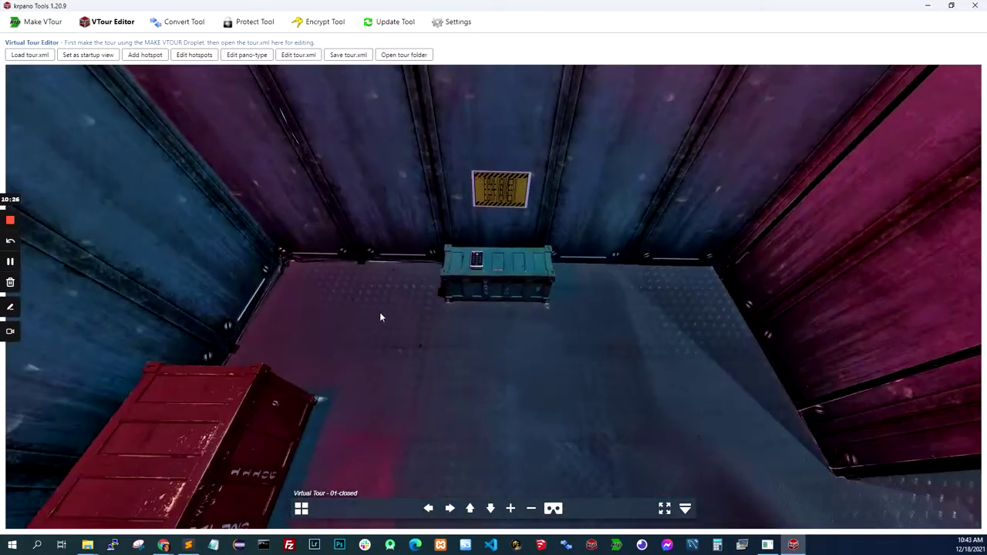
pyautogui.moveTo(494, 277); pyautogui.dragTo(502, 278)
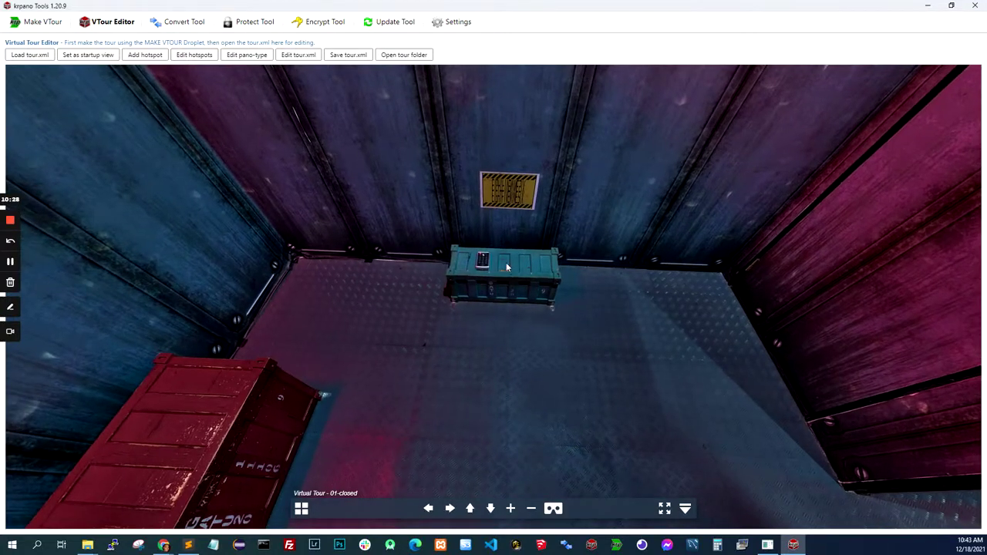
pyautogui.click(87, 55)
pyautogui.click(345, 55)
pyautogui.click(974, 6)
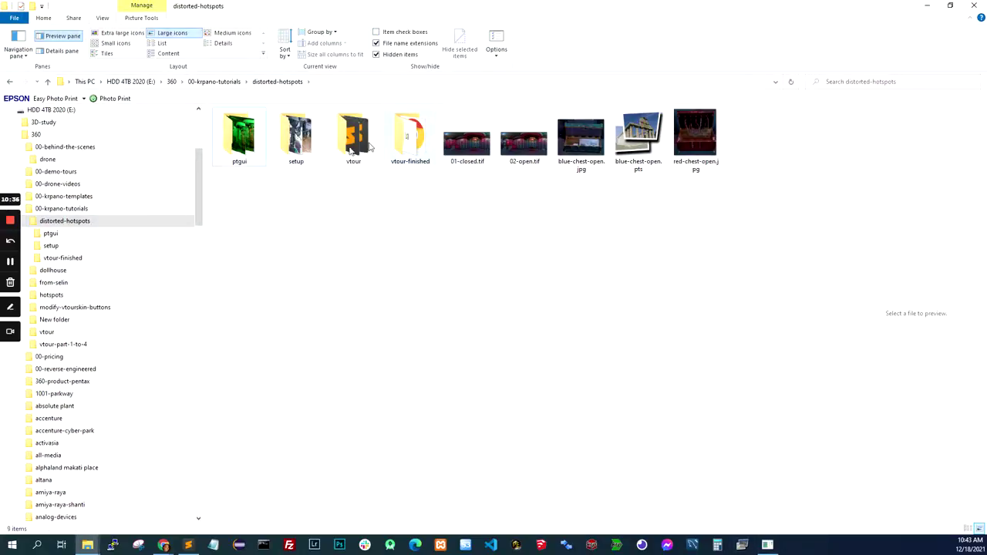
# Step: Run tour_testingserver.exe from the vtour folder to show the tour in the browser, and close that folder's window
pyautogui.doubleClick(351, 146)
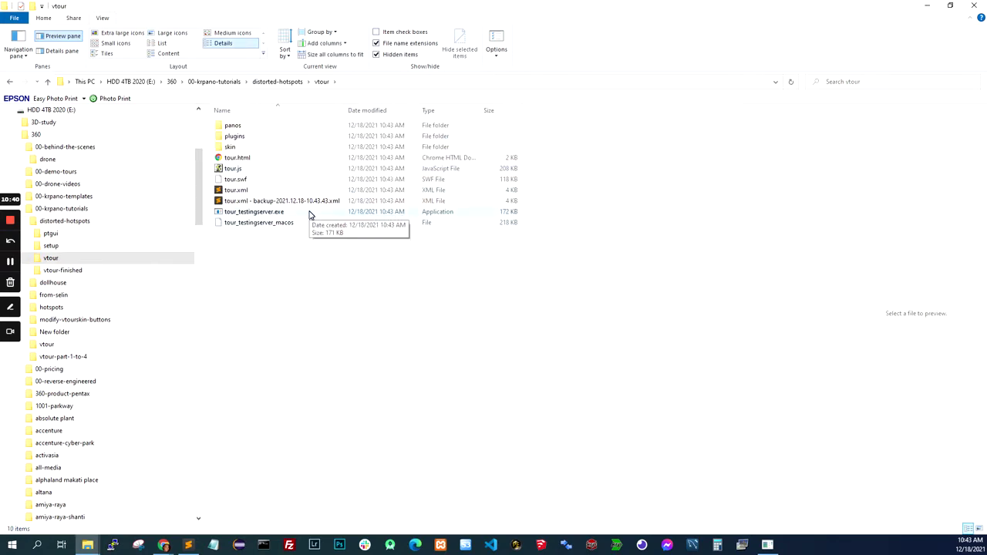
pyautogui.doubleClick(256, 213)
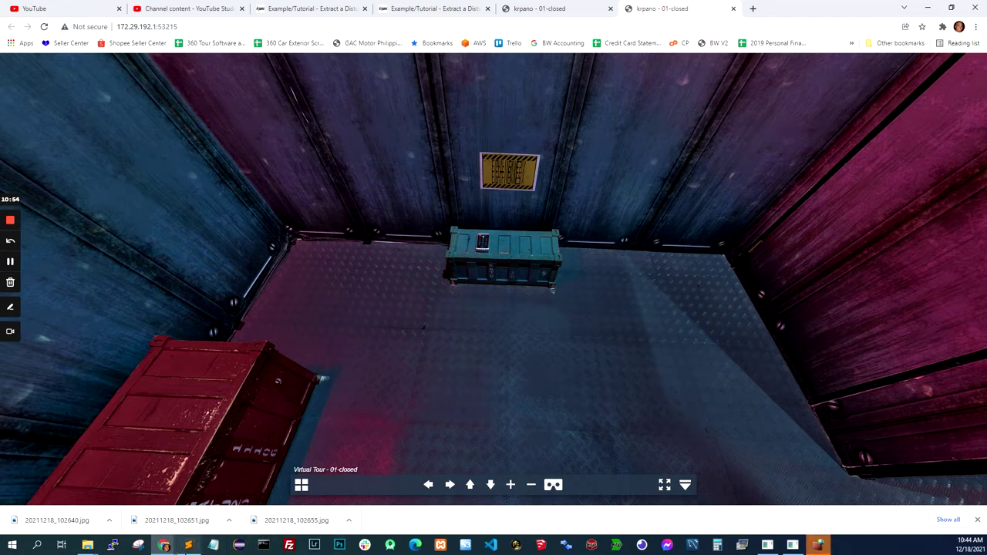
pyautogui.moveTo(92, 548)
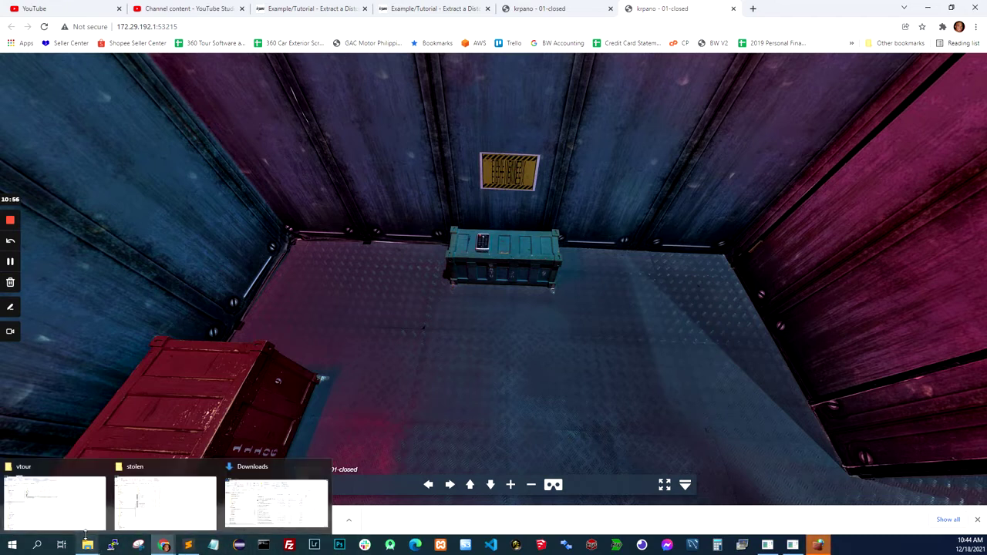
pyautogui.click(54, 501)
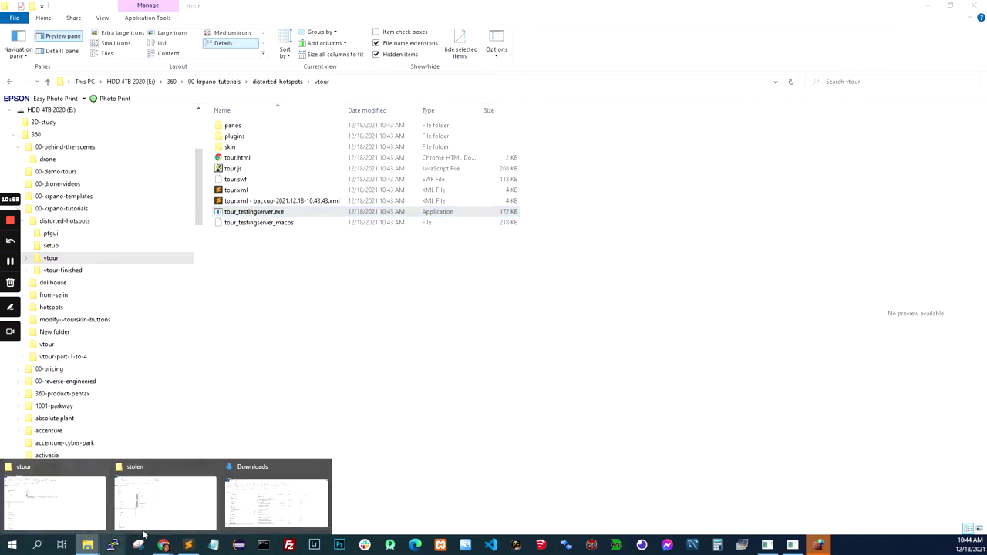
pyautogui.click(975, 6)
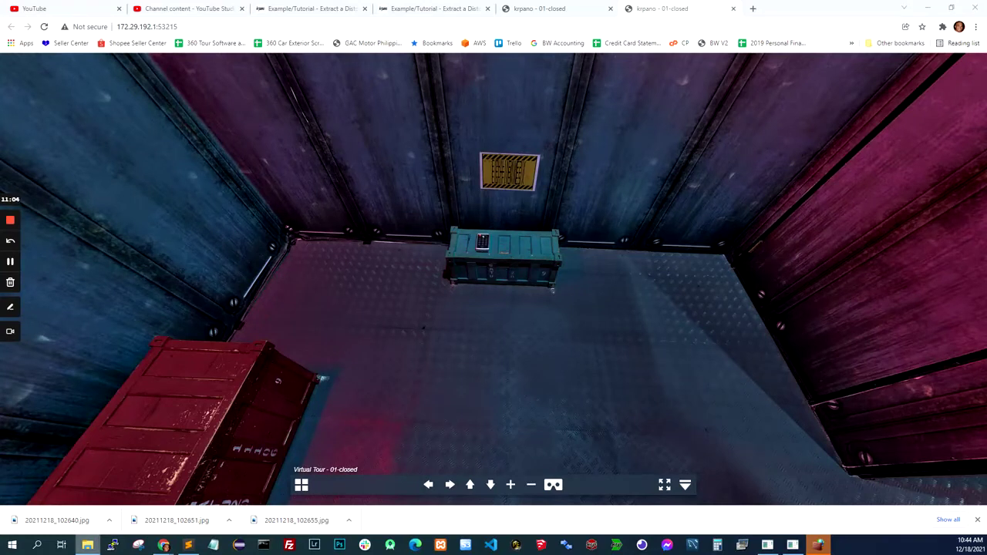
# Step: Bring up a maximized File Explorer window and go to the distorted-hotspots folder on the E: drive
pyautogui.click(87, 545)
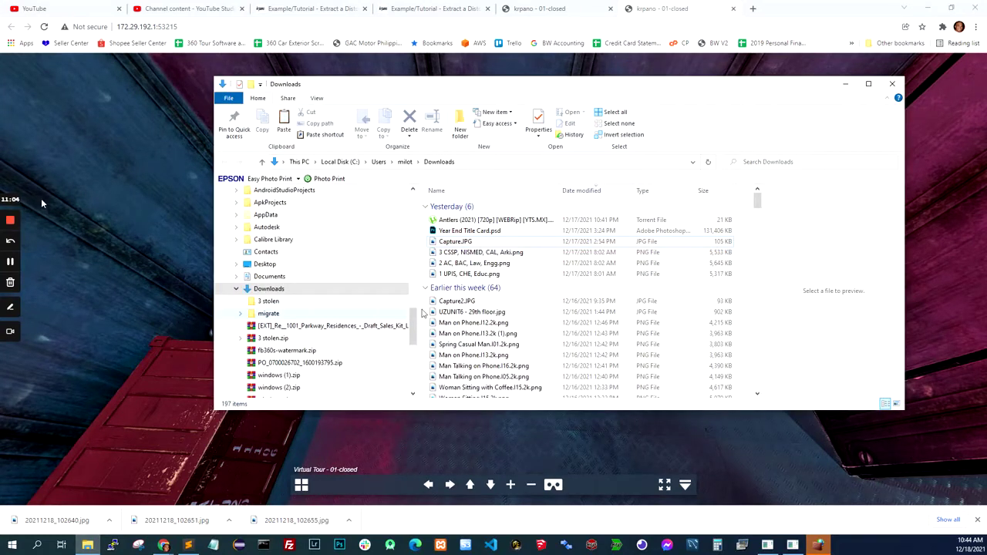
pyautogui.press('super+Up')
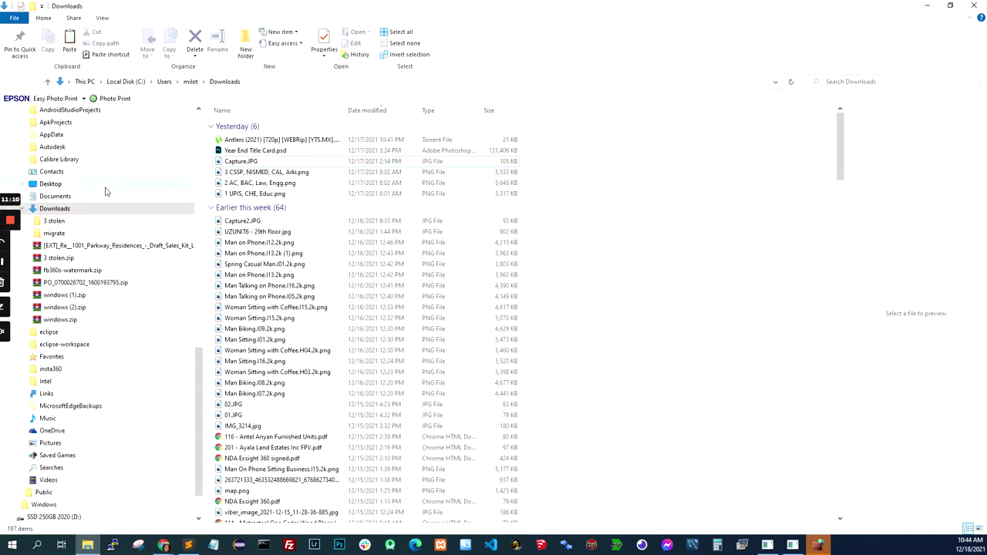
pyautogui.scroll(-2, 115, 352)
pyautogui.click(73, 483)
pyautogui.doubleClick(234, 136)
pyautogui.moveTo(10, 229)
pyautogui.click(11, 265)
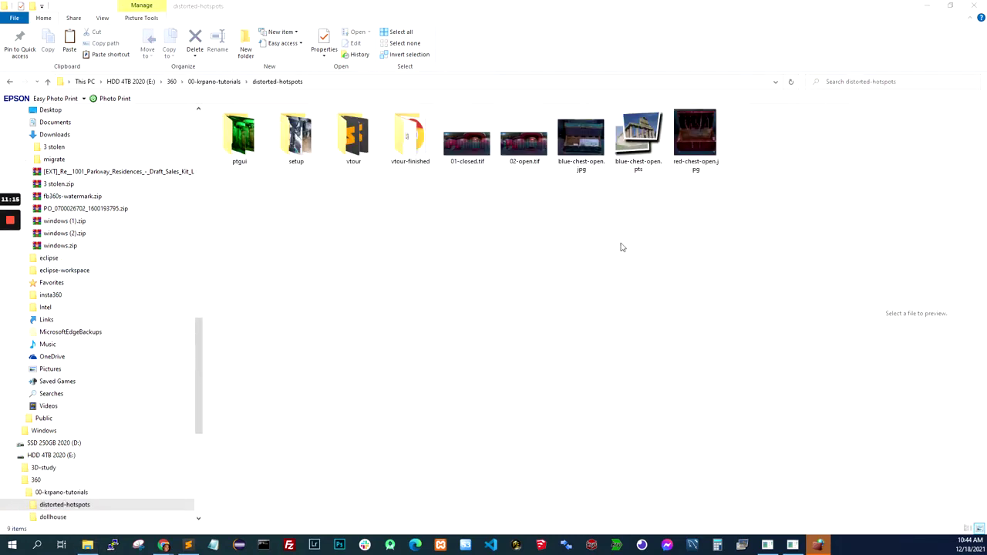
# Step: Open 01-closed.tif in Photos, examine the open chests in 02-open.tif, and close the viewer
pyautogui.click(483, 149)
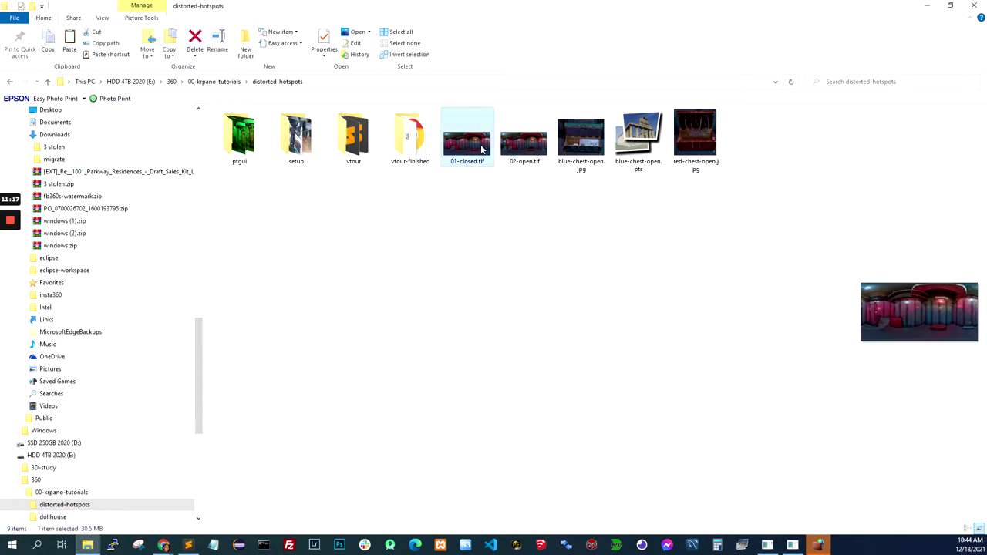
pyautogui.doubleClick(484, 151)
pyautogui.press('Right')
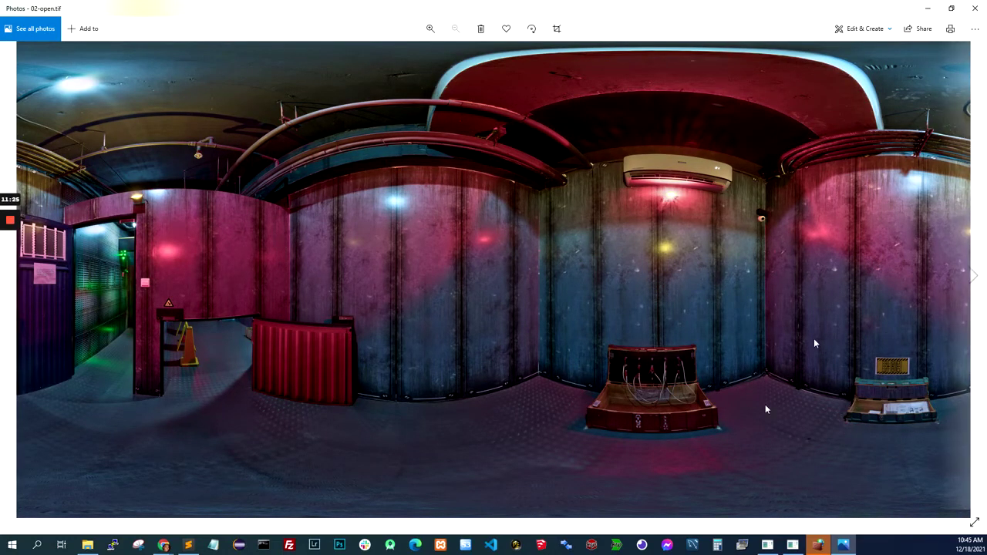
pyautogui.click(982, 7)
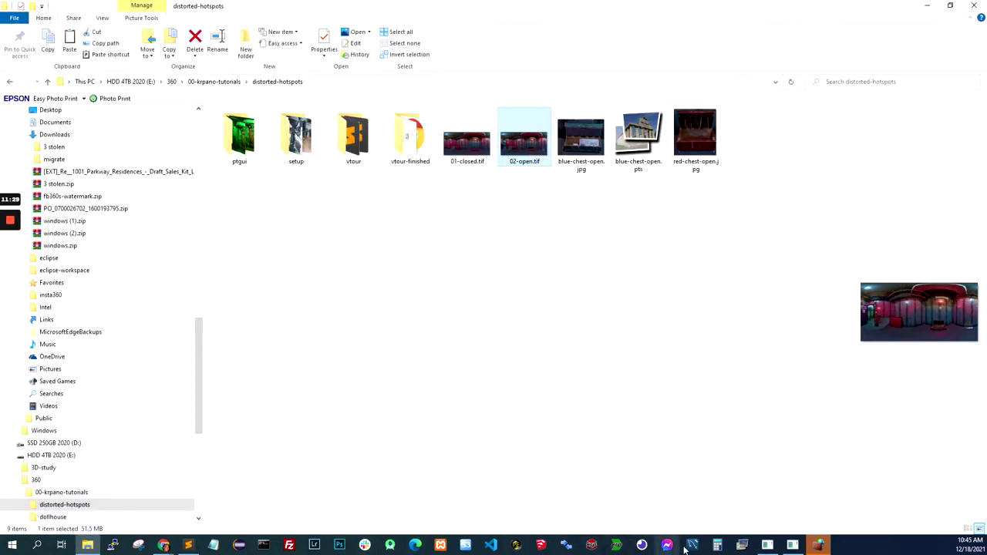
# Step: Start PTGui Pro and load 02-open.tif from the distorted-hotspots folder as the source image
pyautogui.click(742, 546)
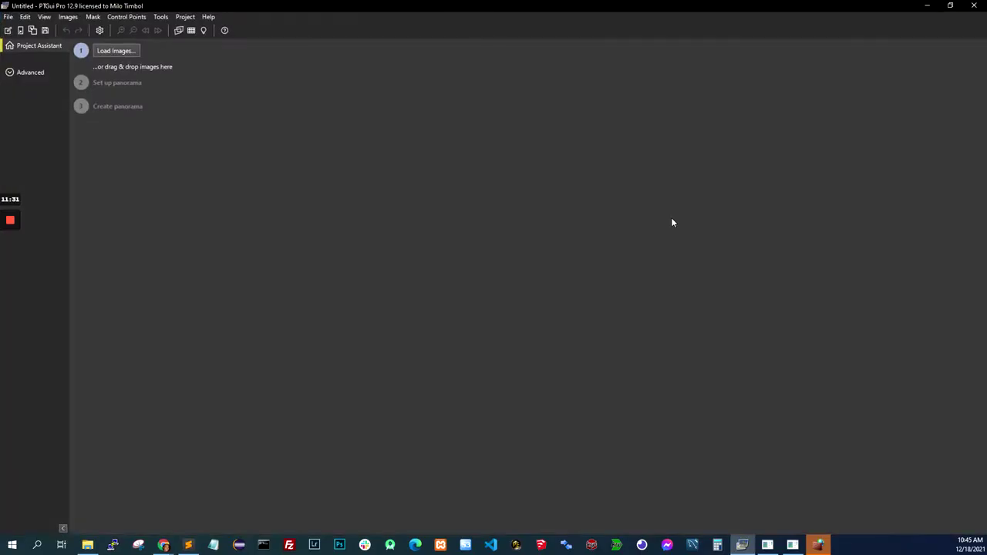
pyautogui.click(950, 6)
pyautogui.moveTo(617, 7); pyautogui.dragTo(617, 225)
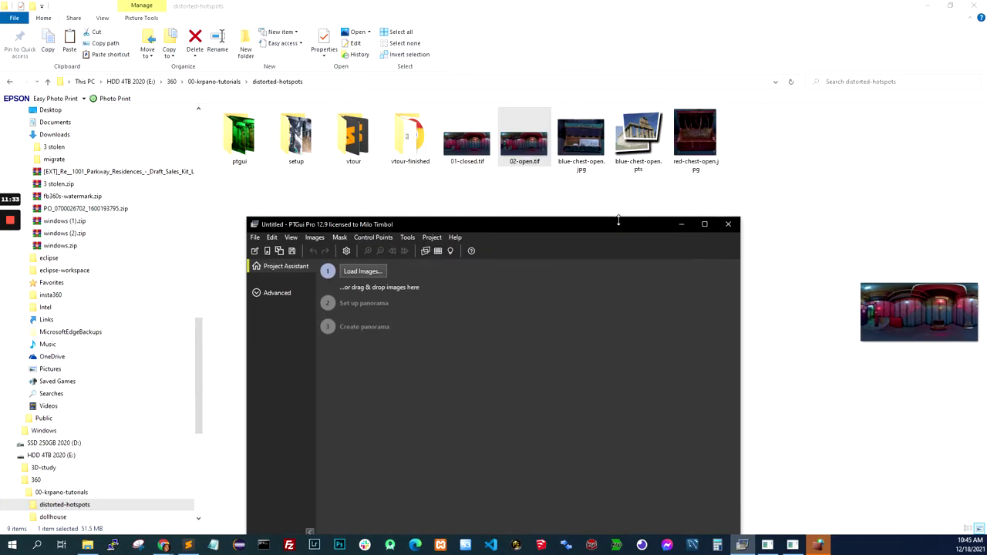
pyautogui.click(705, 225)
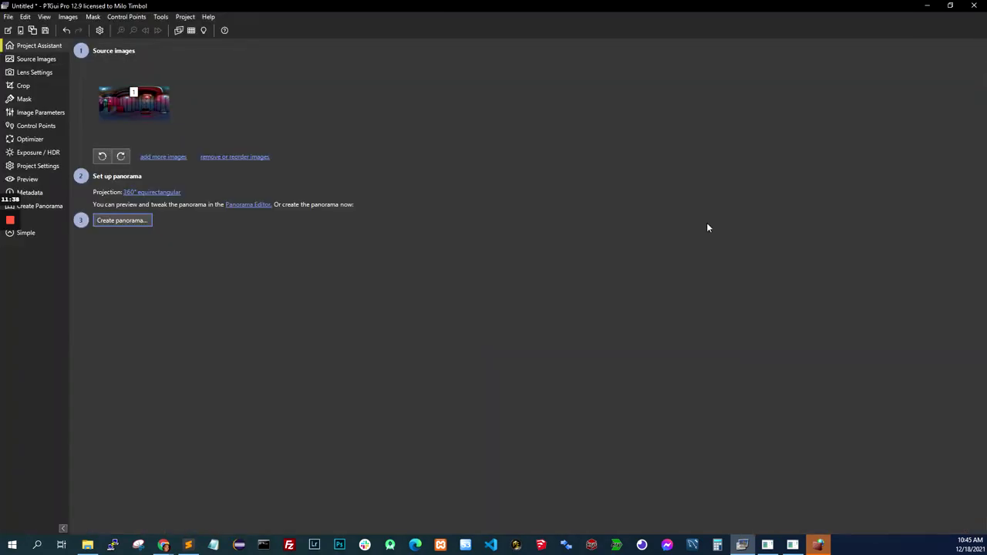
# Step: Set the Panorama Editor's projection to Rectilinear and its vertical compression to 0
pyautogui.click(177, 32)
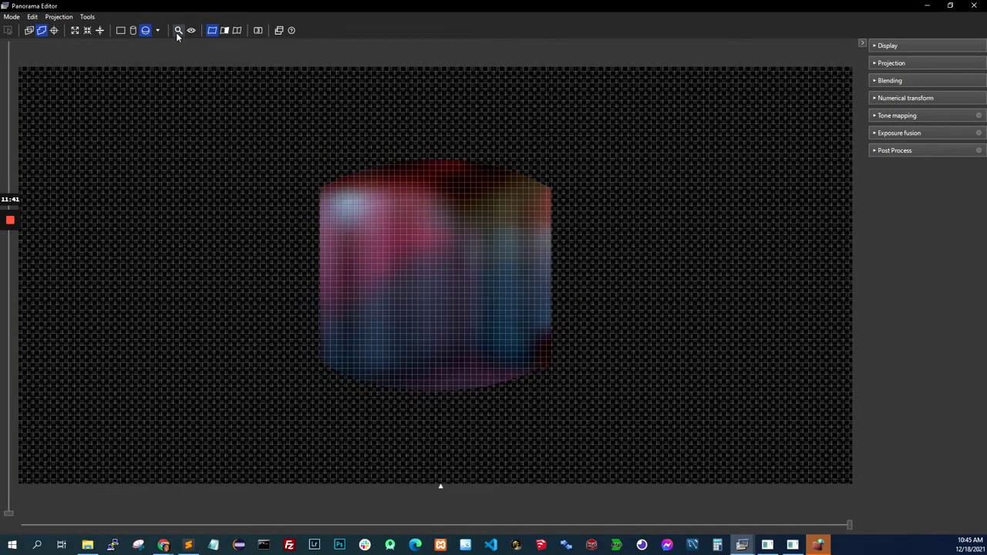
pyautogui.click(889, 64)
pyautogui.click(919, 80)
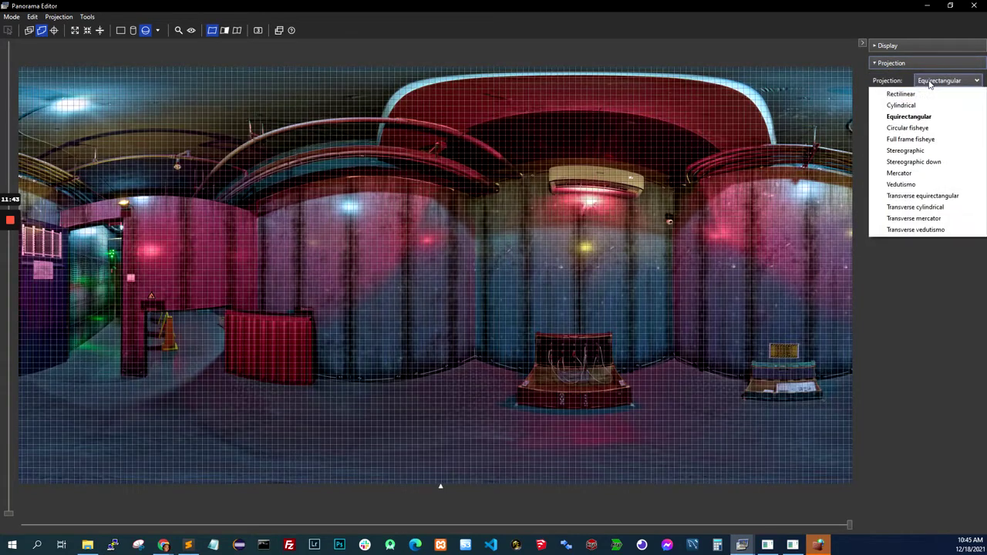
pyautogui.click(901, 94)
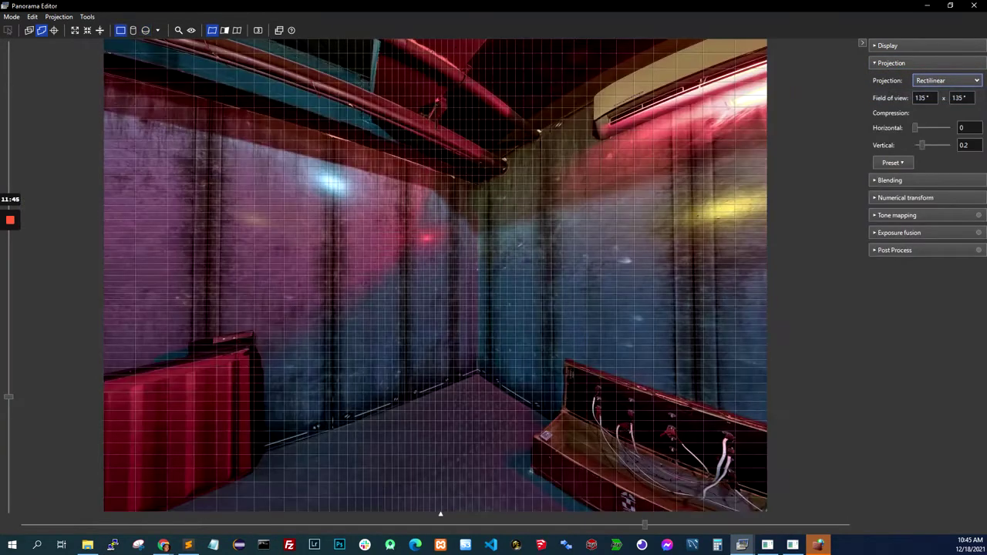
pyautogui.moveTo(920, 148); pyautogui.dragTo(816, 151)
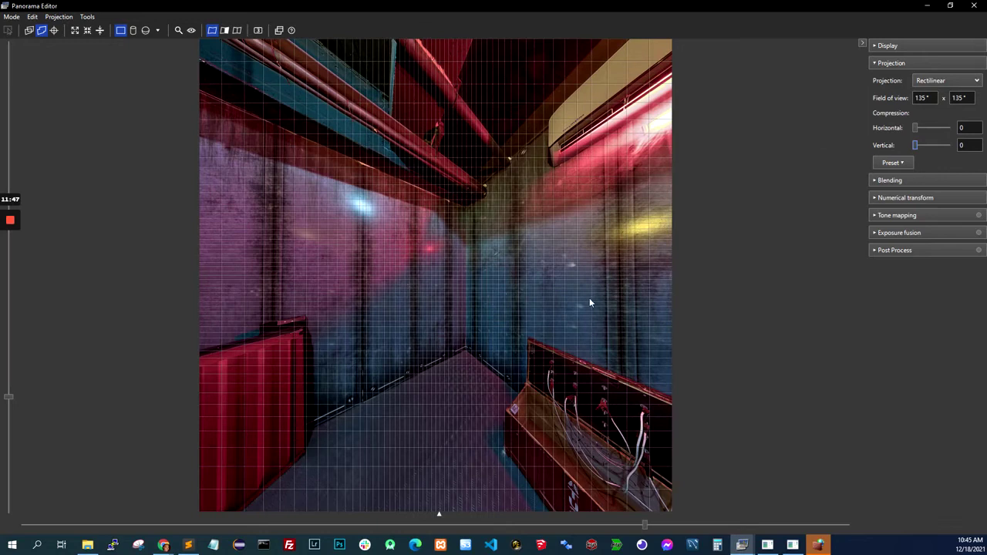
# Step: Frame the open blue chest in the Panorama Editor with a field of view of about 28.3° x 31.6°
pyautogui.moveTo(628, 276); pyautogui.dragTo(548, 275)
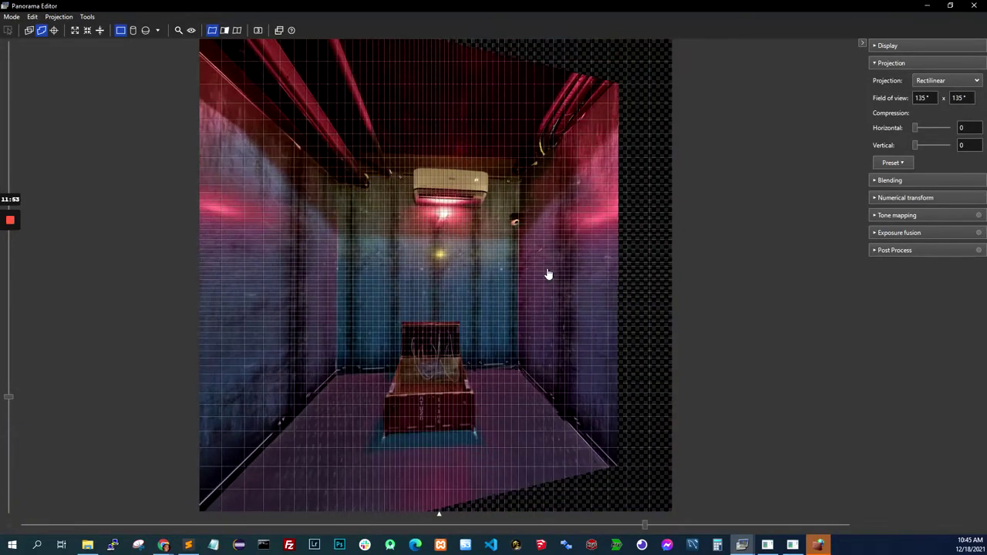
pyautogui.moveTo(618, 313); pyautogui.dragTo(463, 385)
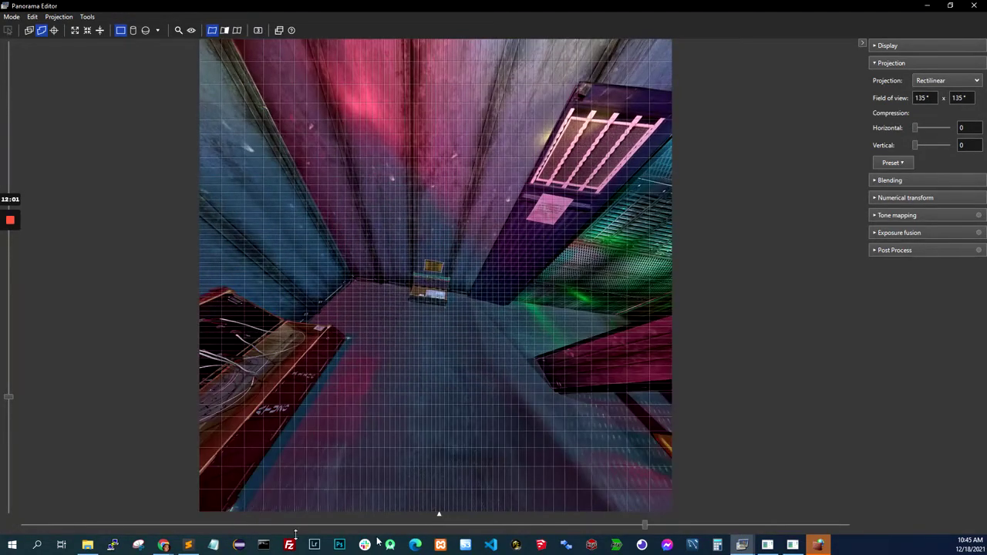
pyautogui.moveTo(645, 525); pyautogui.dragTo(509, 526)
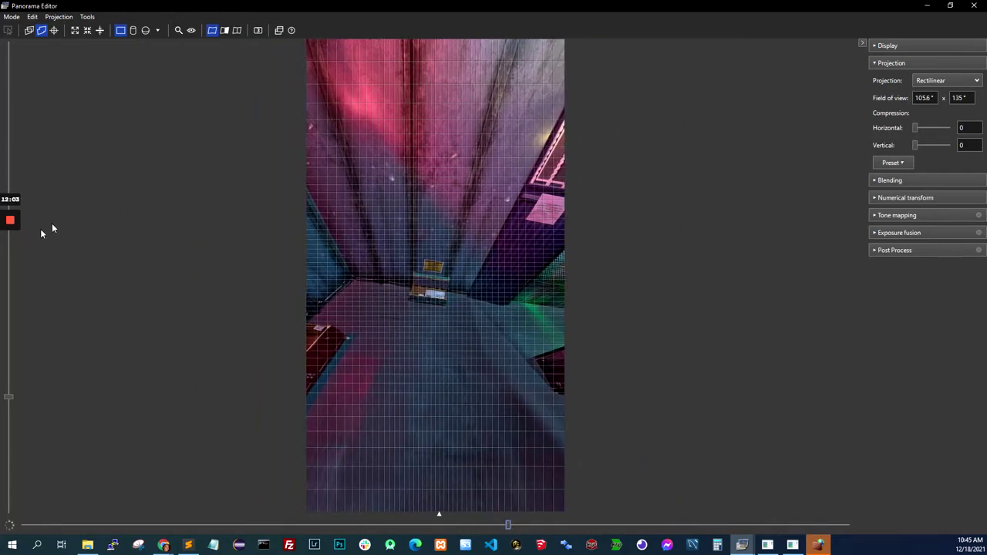
pyautogui.moveTo(8, 396); pyautogui.dragTo(35, 145)
pyautogui.moveTo(508, 525); pyautogui.dragTo(412, 525)
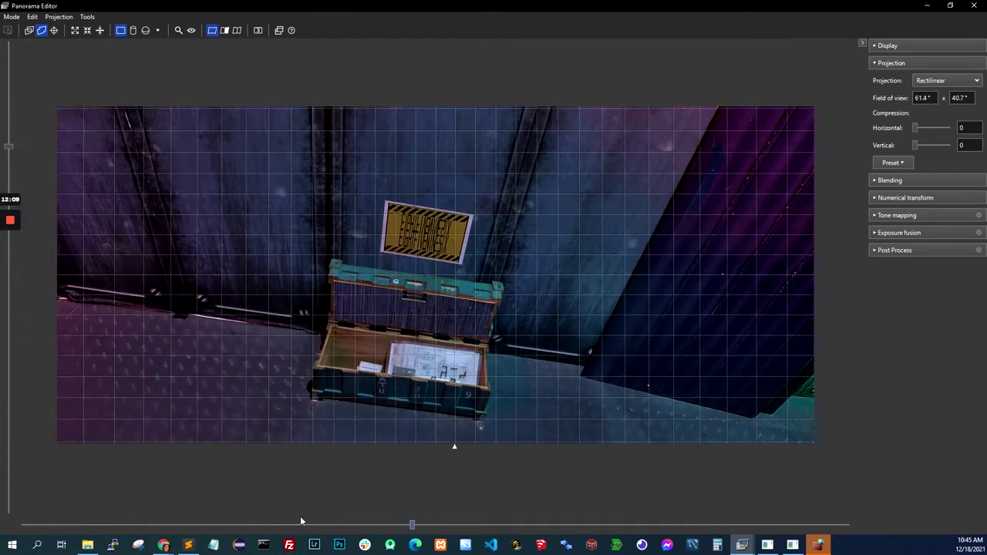
pyautogui.moveTo(300, 522); pyautogui.dragTo(299, 523)
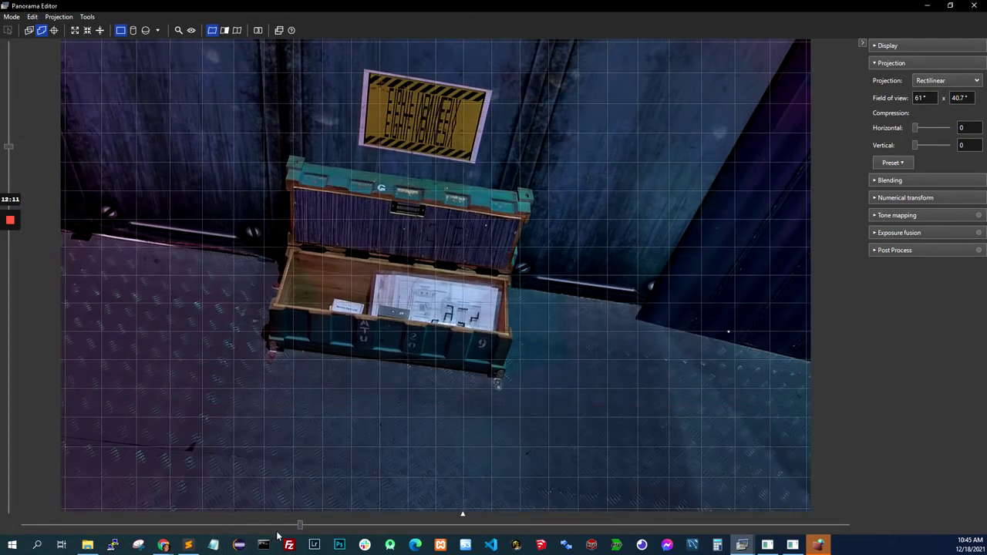
pyautogui.moveTo(300, 526); pyautogui.dragTo(147, 525)
pyautogui.moveTo(491, 286); pyautogui.dragTo(530, 285)
pyautogui.moveTo(8, 148); pyautogui.dragTo(8, 122)
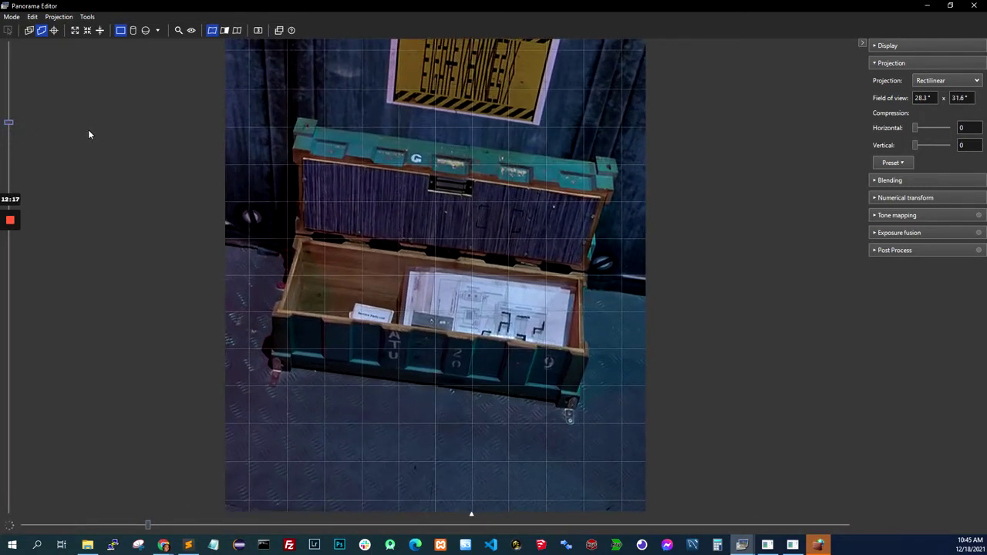
# Step: Show the Image Parameters and the Panorama Editor side by side, narrowing the horizontal field of view to about 26.6°
pyautogui.press('super+Right')
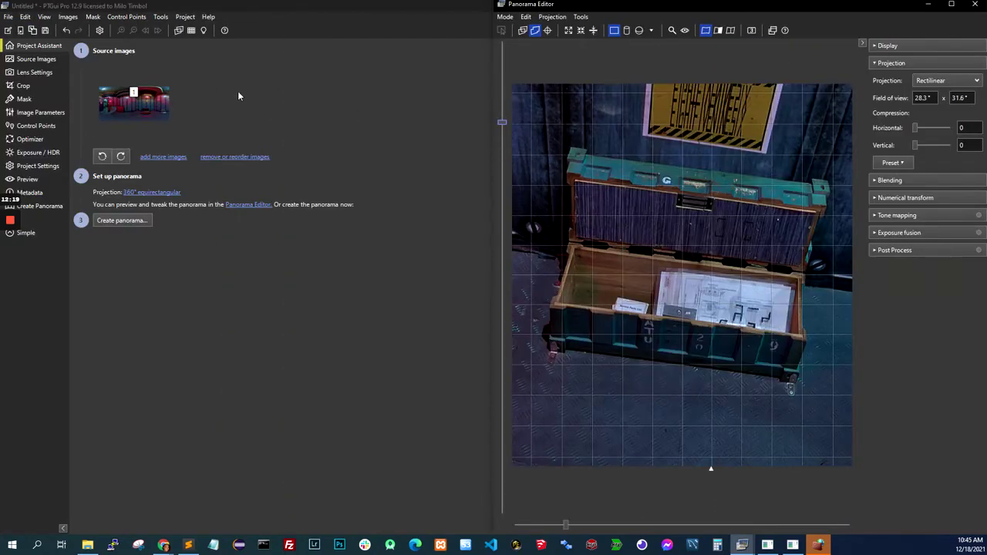
pyautogui.moveTo(566, 532); pyautogui.dragTo(563, 530)
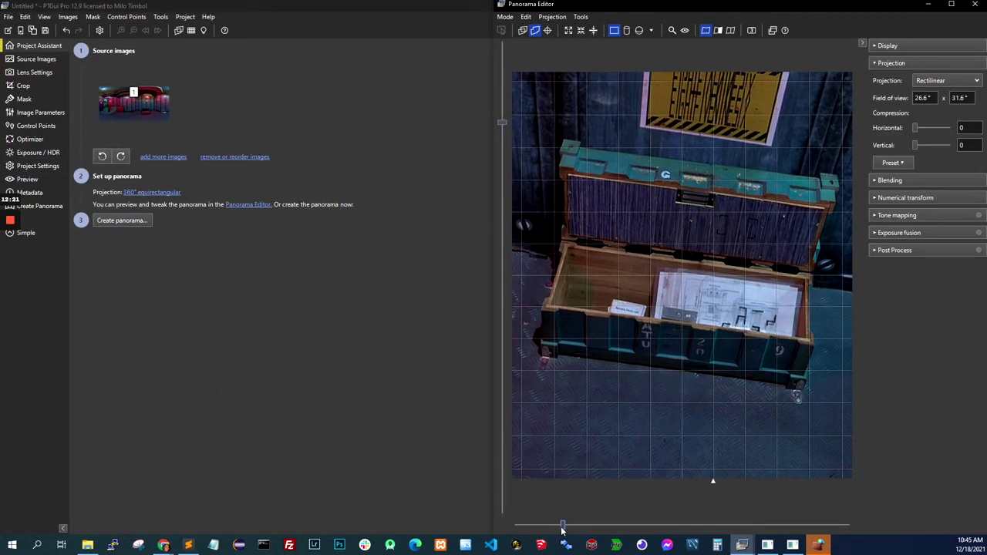
pyautogui.moveTo(735, 299); pyautogui.dragTo(724, 299)
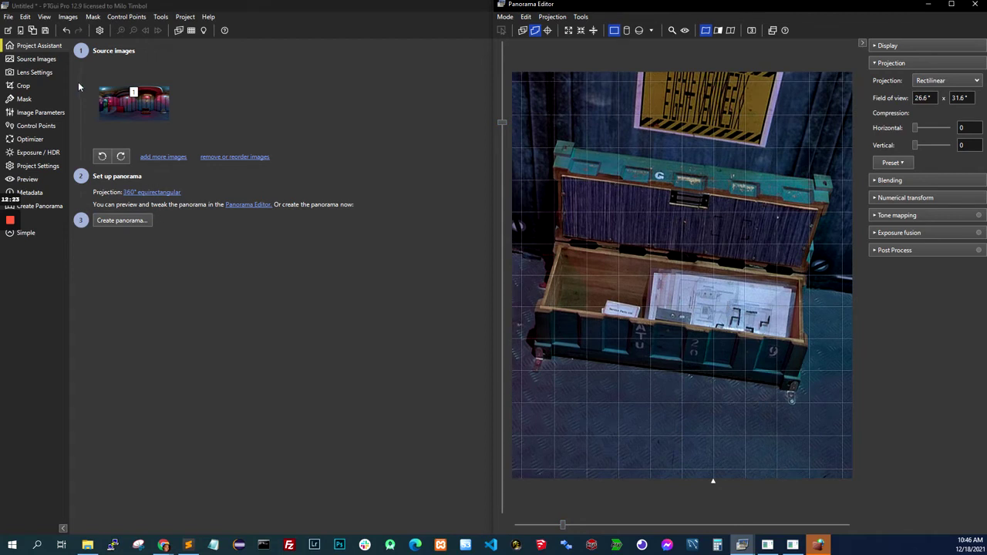
pyautogui.click(42, 113)
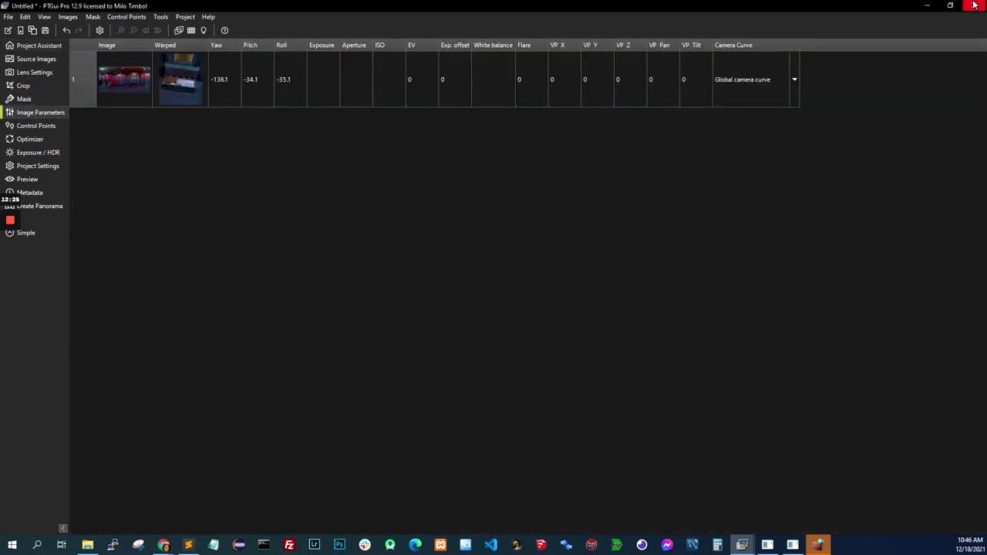
pyautogui.press('super+Left')
# Step: Try setting the source image's pitch and roll to 0, and bring the blue chest back into the frame
pyautogui.click(255, 82)
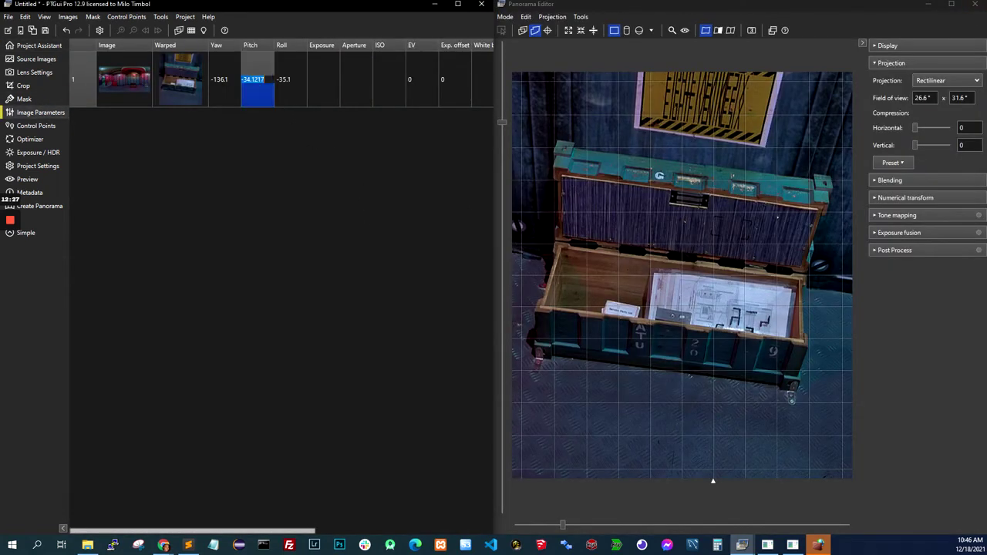
pyautogui.click(255, 79)
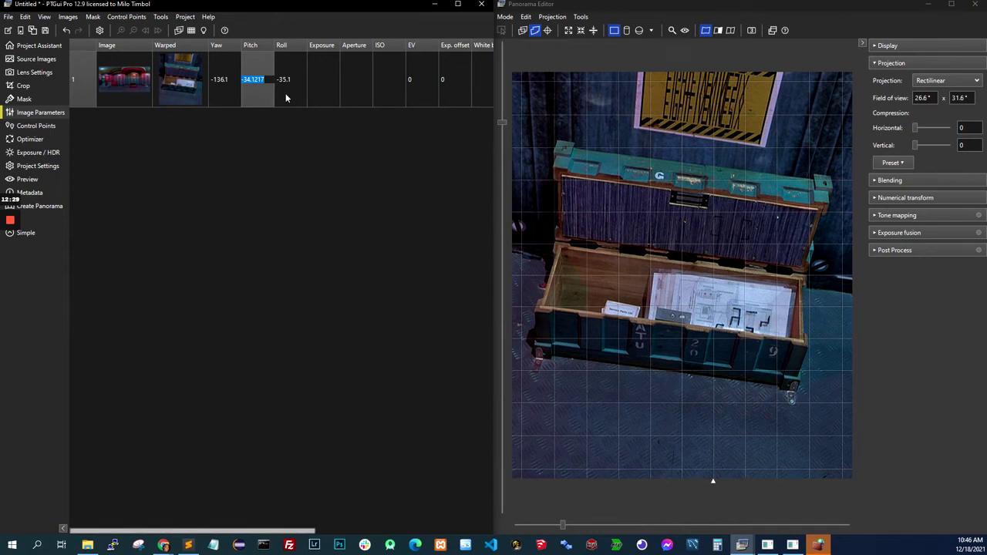
pyautogui.write('0')
pyautogui.press('Tab')
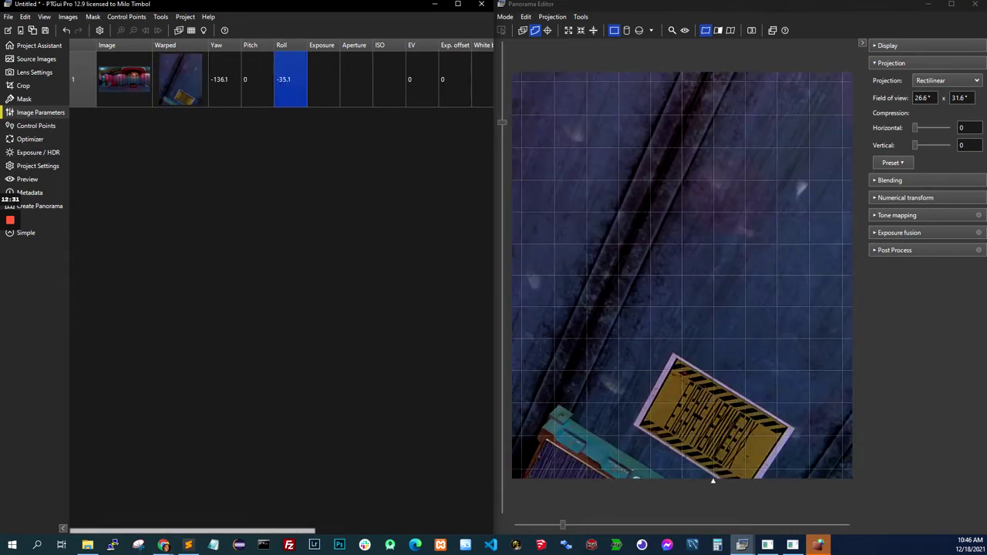
pyautogui.write('0')
pyautogui.moveTo(730, 381); pyautogui.dragTo(756, 250)
pyautogui.click(251, 85)
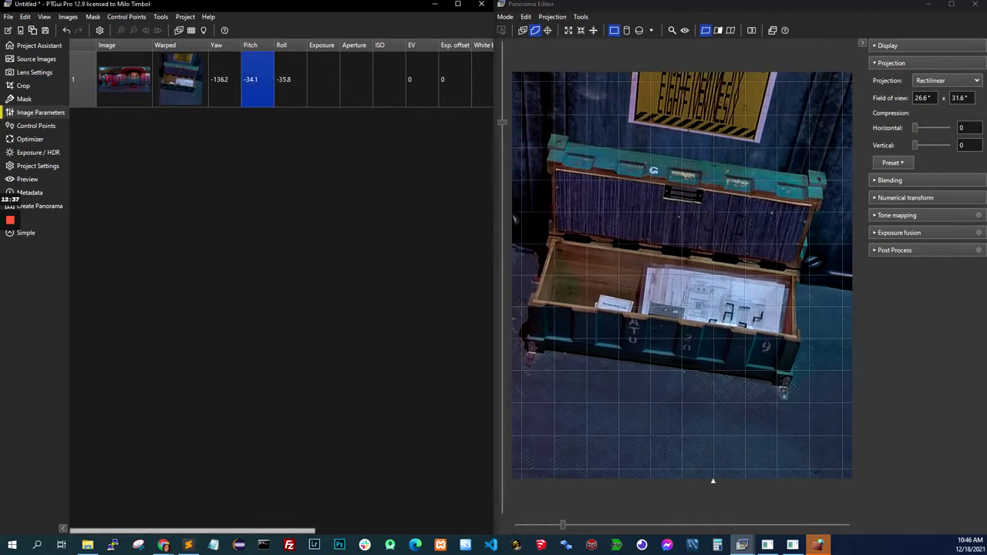
pyautogui.click(641, 214)
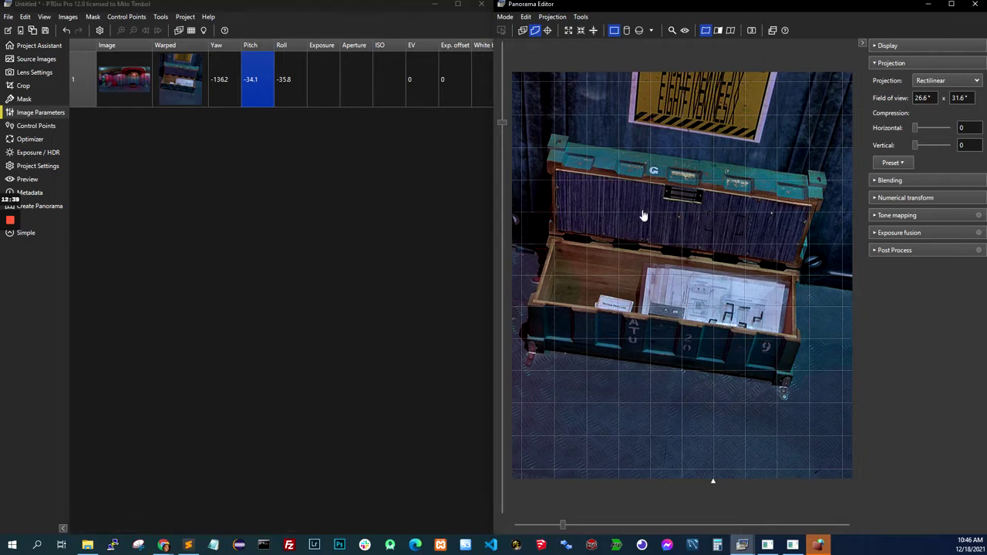
pyautogui.moveTo(641, 213); pyautogui.dragTo(645, 214)
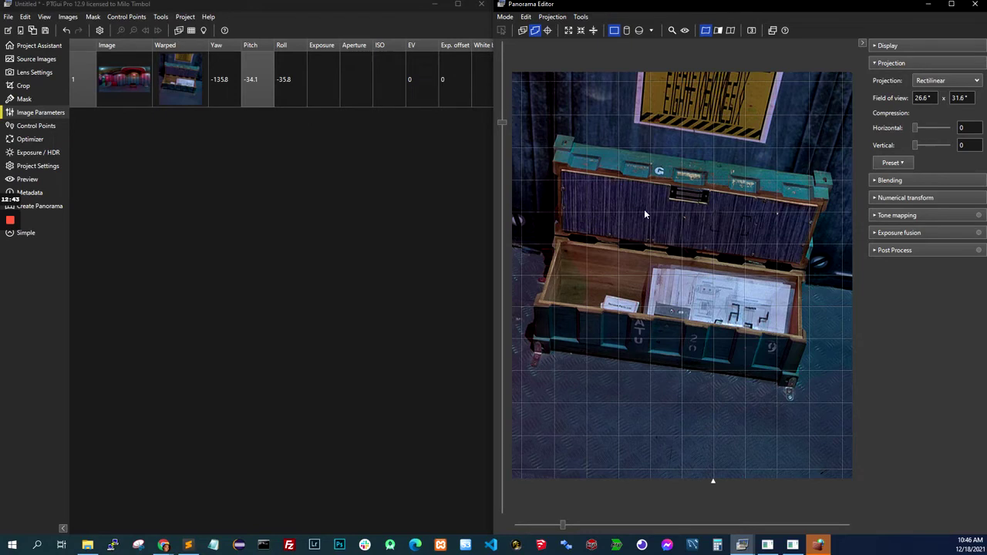
# Step: Set the horizontal field of view to 26° and the source image's yaw to -138, pitch to -37 and roll to -29
pyautogui.click(925, 97)
pyautogui.write('26')
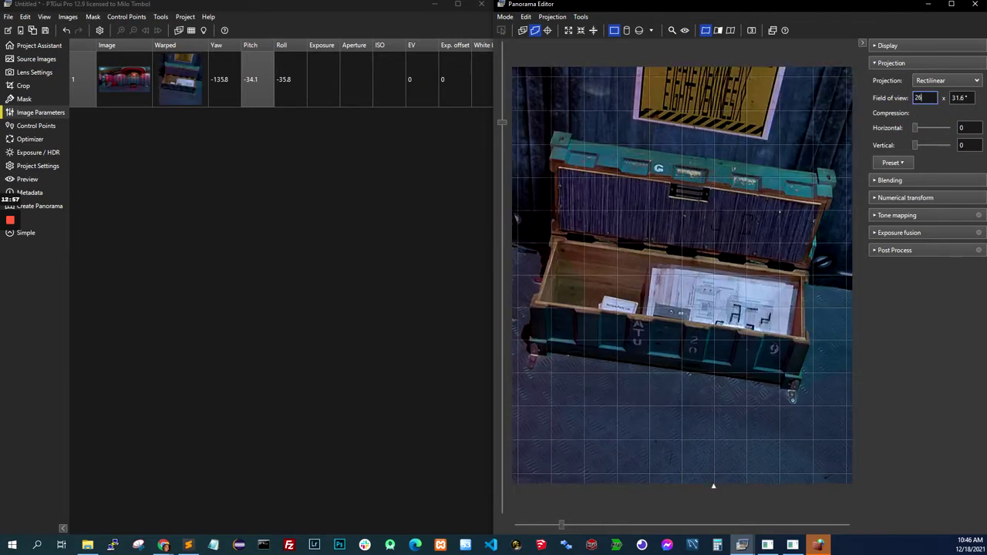
pyautogui.click(228, 77)
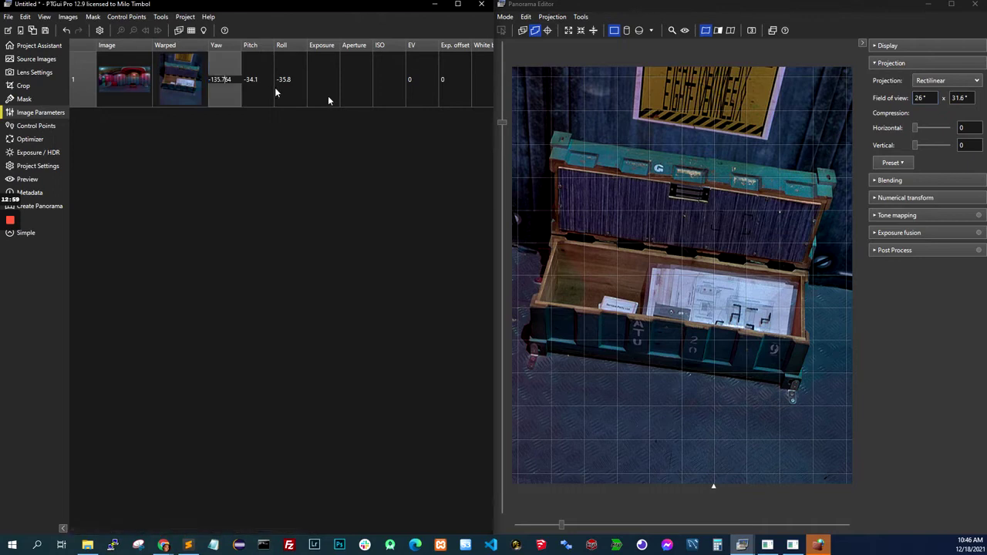
pyautogui.write('-138')
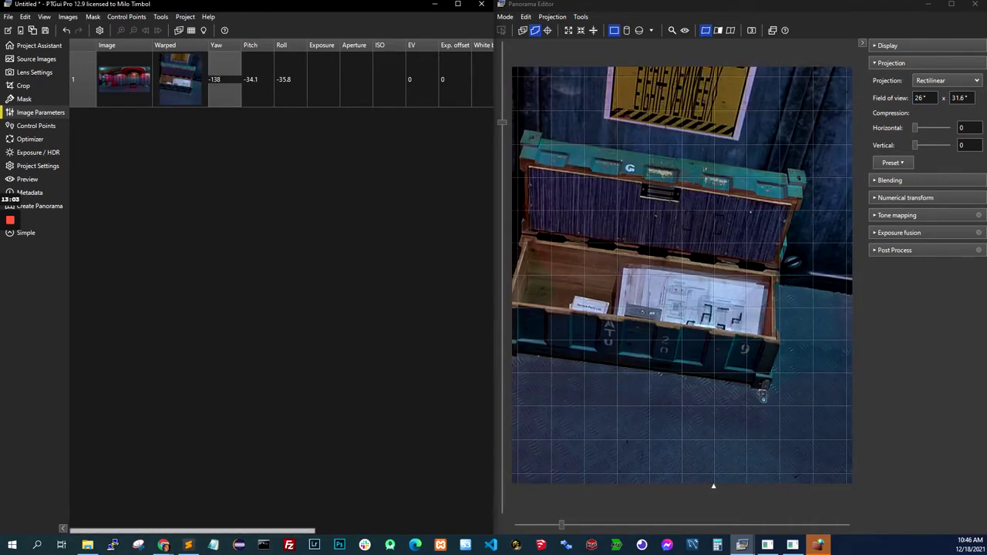
pyautogui.click(253, 81)
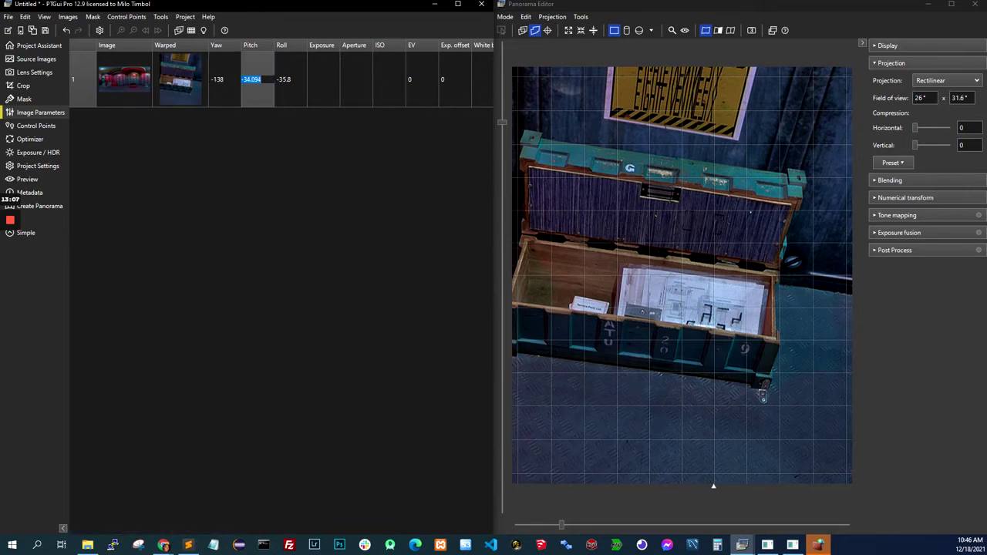
pyautogui.write('-37')
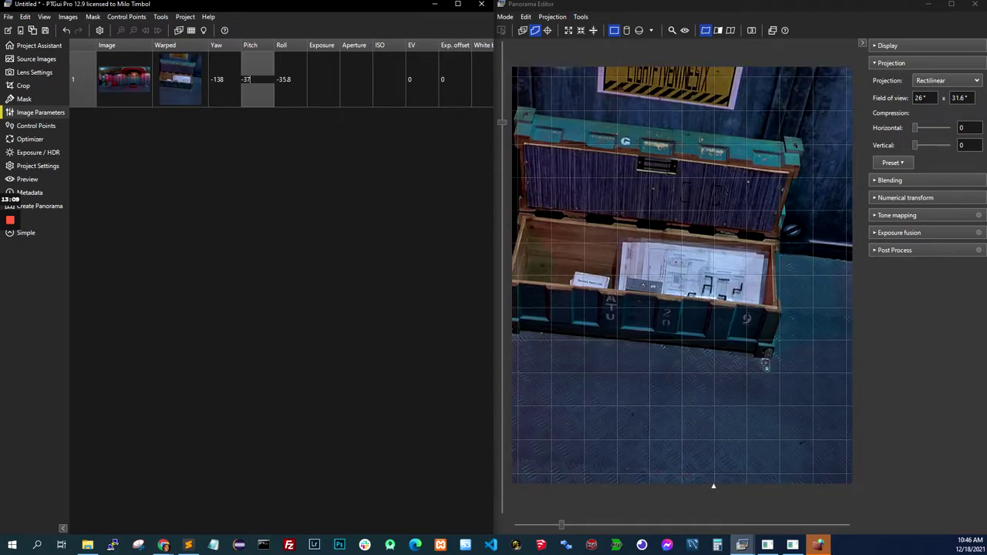
pyautogui.click(292, 82)
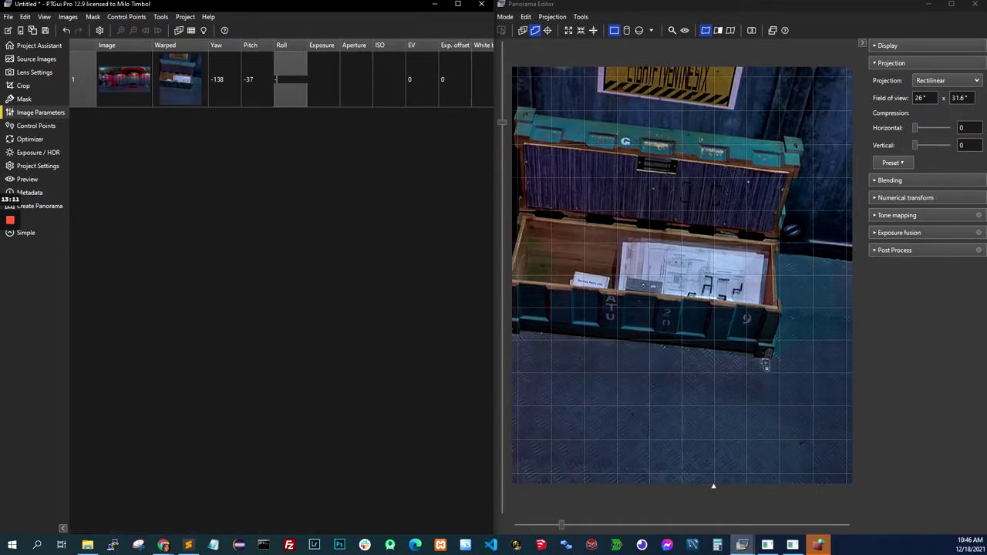
pyautogui.write('-29')
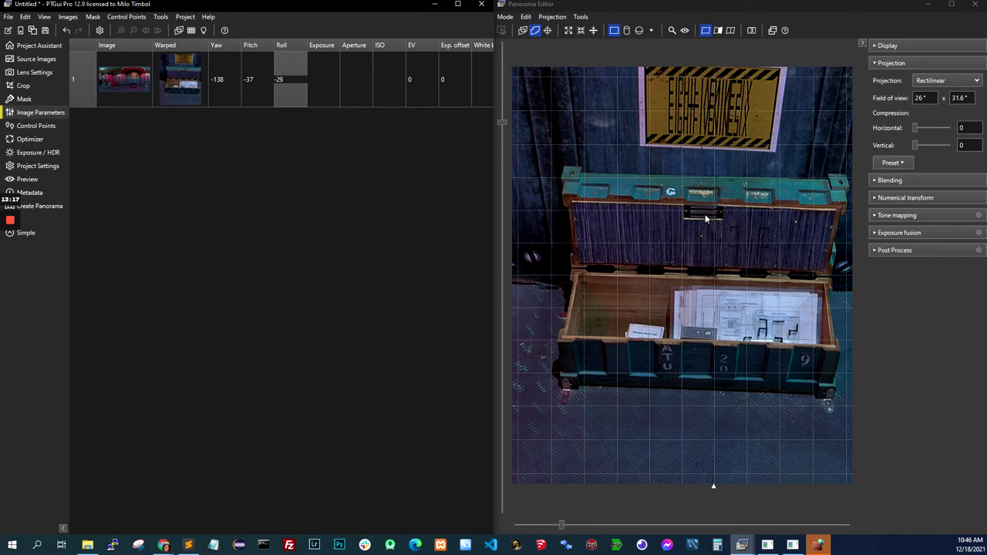
pyautogui.click(924, 98)
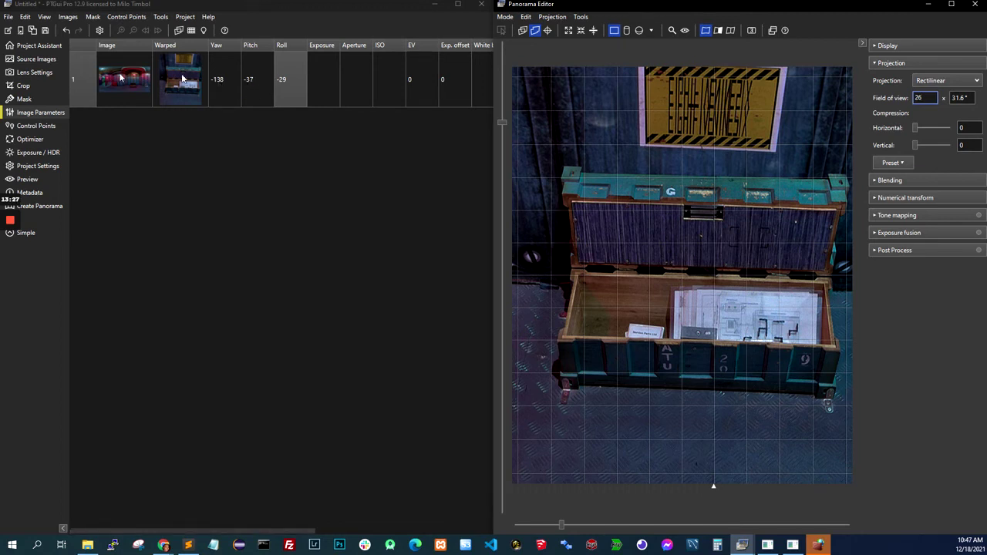
# Step: Create the panorama as 02-open Panorama.jpg, overwriting the existing file, and close PTGui without saving the project
pyautogui.click(45, 214)
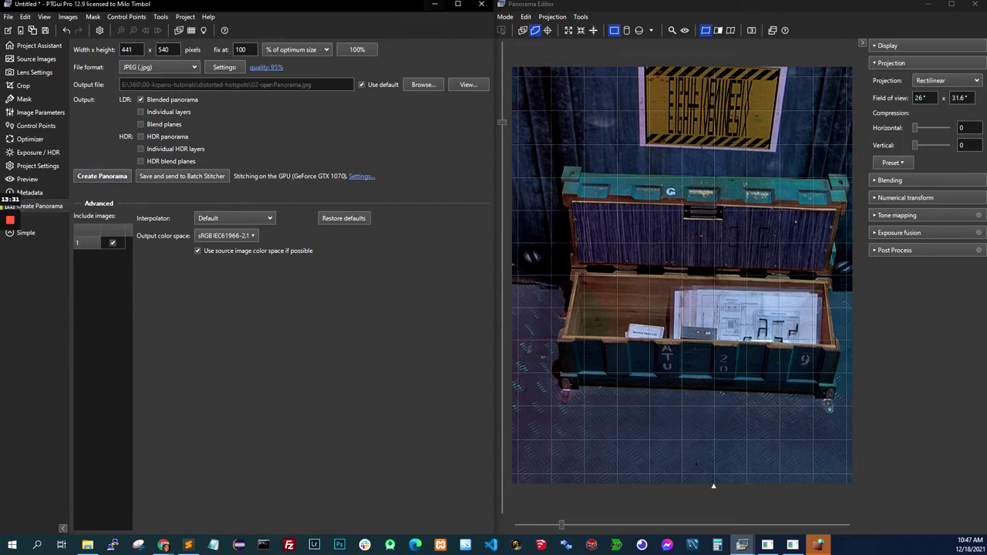
pyautogui.click(107, 179)
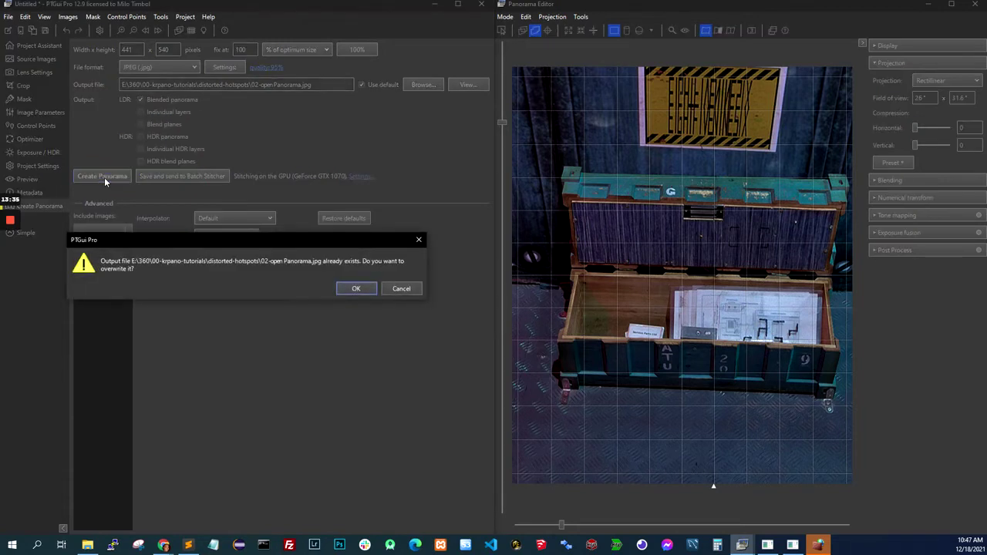
pyautogui.click(356, 289)
pyautogui.click(481, 4)
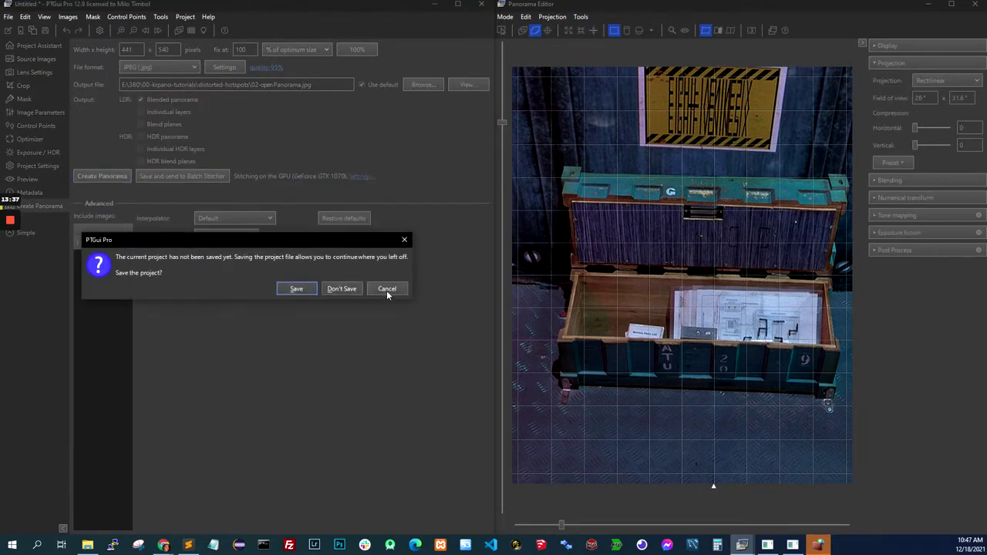
pyautogui.click(387, 292)
pyautogui.click(481, 4)
pyautogui.click(342, 289)
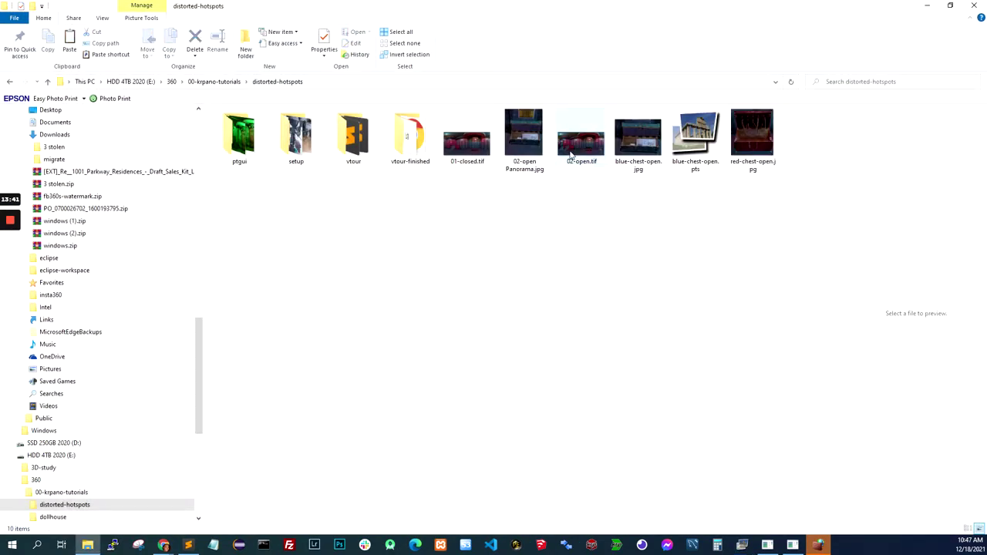
# Step: Check 02-open Panorama.jpg in Photos and copy the file into the vtour skin folder
pyautogui.doubleClick(539, 143)
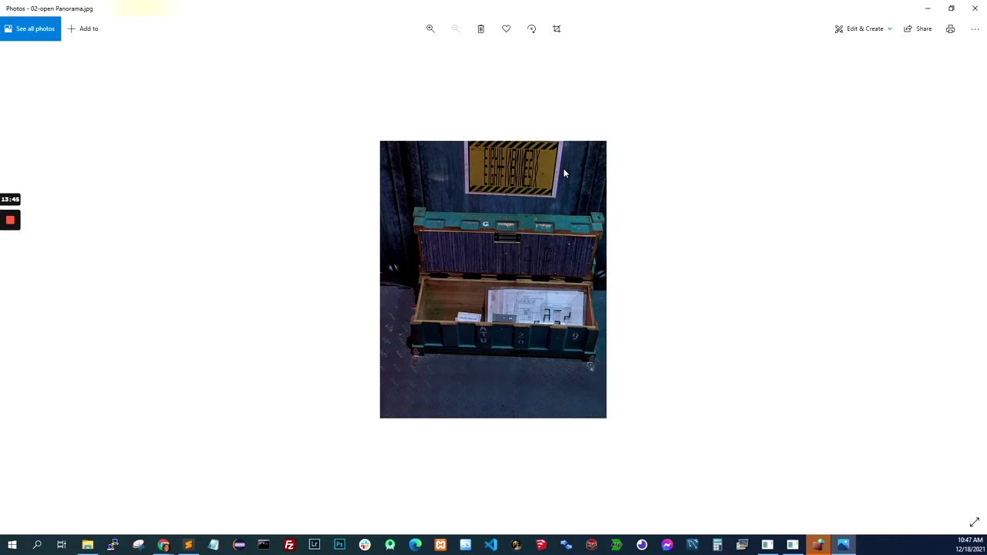
pyautogui.click(975, 8)
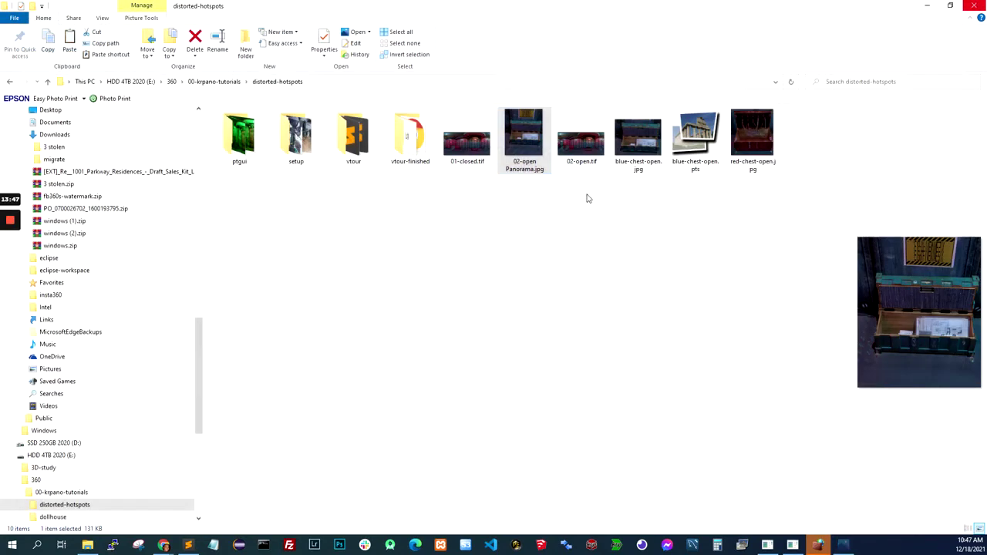
pyautogui.rightClick(529, 152)
pyautogui.click(593, 452)
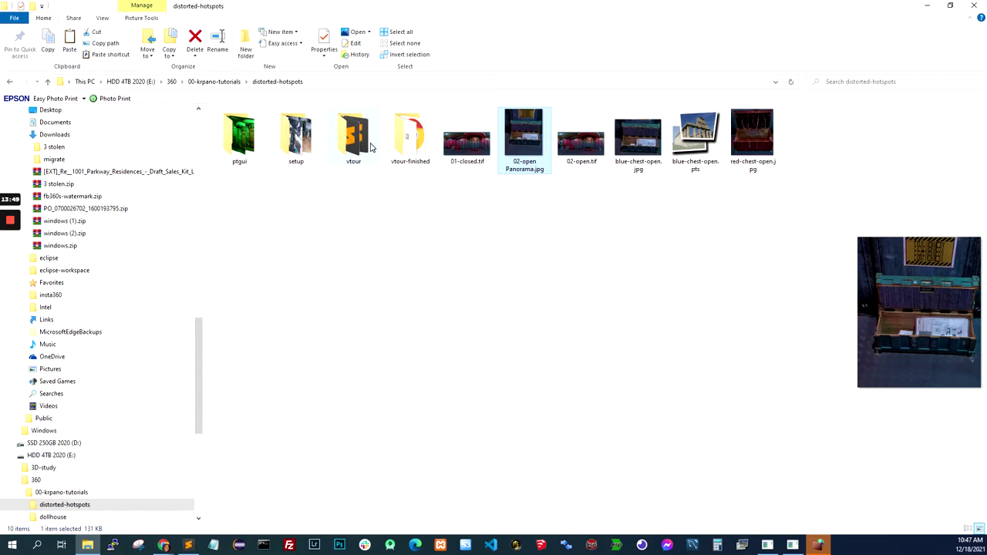
pyautogui.rightClick(347, 222)
pyautogui.click(353, 142)
pyautogui.doubleClick(353, 143)
pyautogui.doubleClick(249, 149)
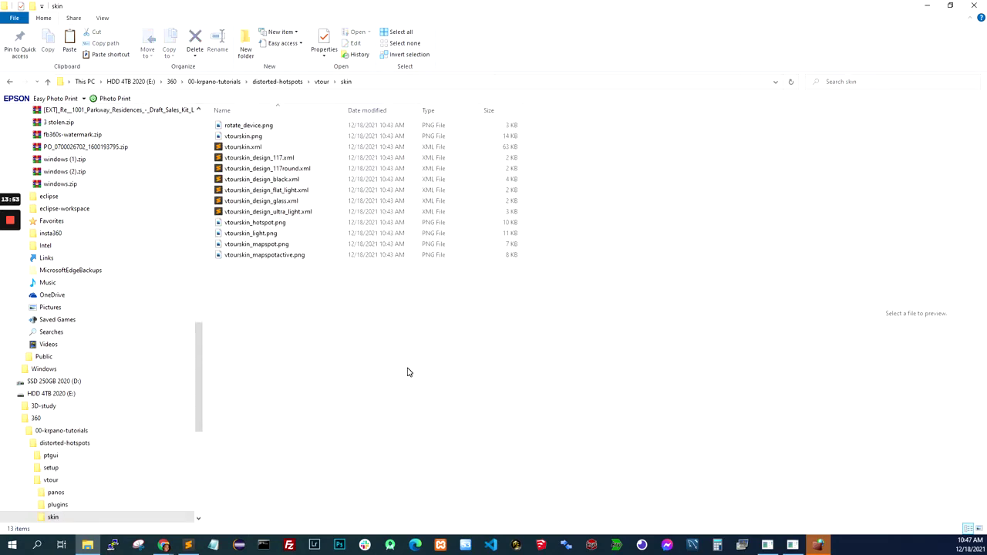
pyautogui.hotkey('ctrl', 'v')
# Step: Rename the copied image in the skin folder as blue-chest-open
pyautogui.press('F2')
pyautogui.write('blue-chest-open')
pyautogui.press('Return')
# Step: Go back to the vtour folder and look around the closed-chest tour in Chrome
pyautogui.click(320, 82)
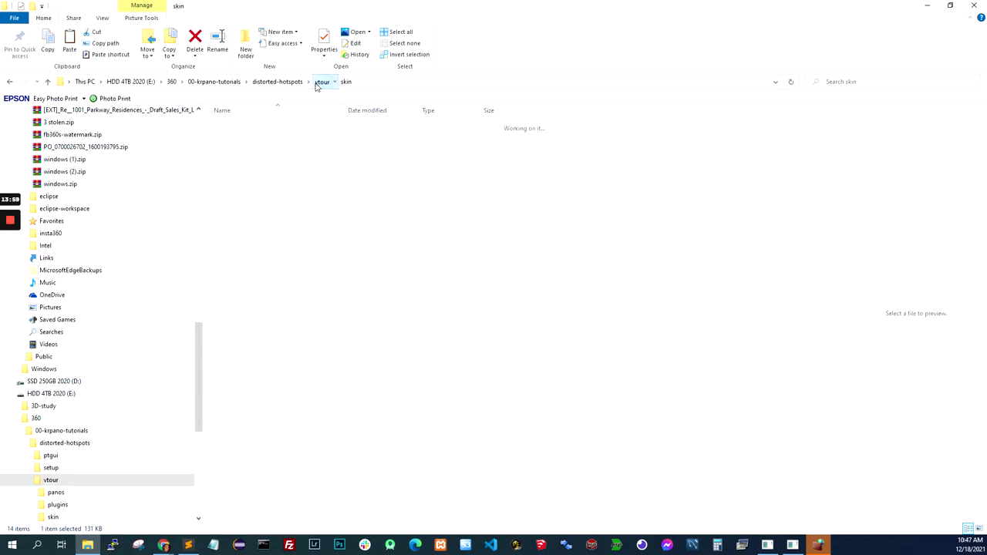
pyautogui.moveTo(163, 546)
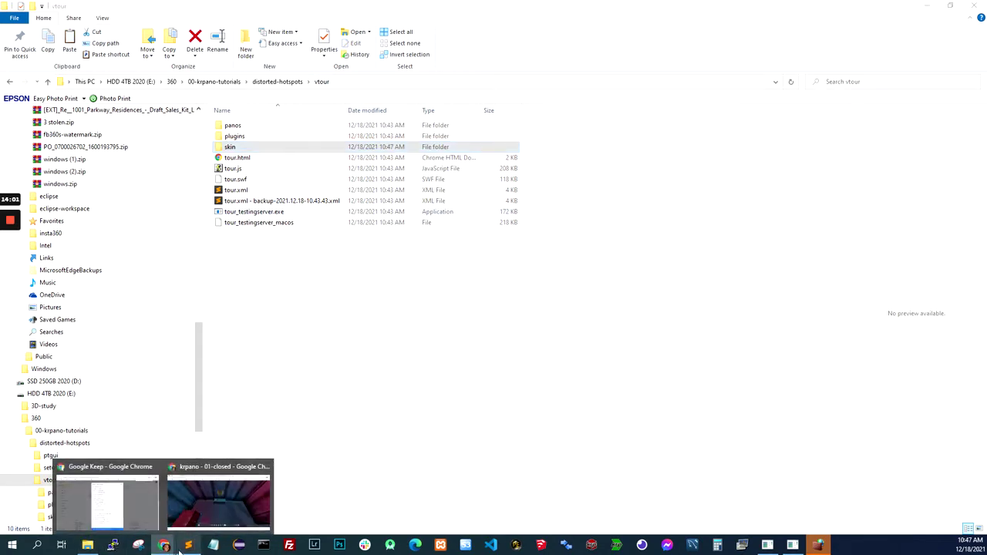
pyautogui.click(212, 515)
pyautogui.moveTo(668, 347); pyautogui.dragTo(648, 424)
# Step: Bring up an empty Sublime Text window and the vtour folder in File Explorer
pyautogui.click(188, 546)
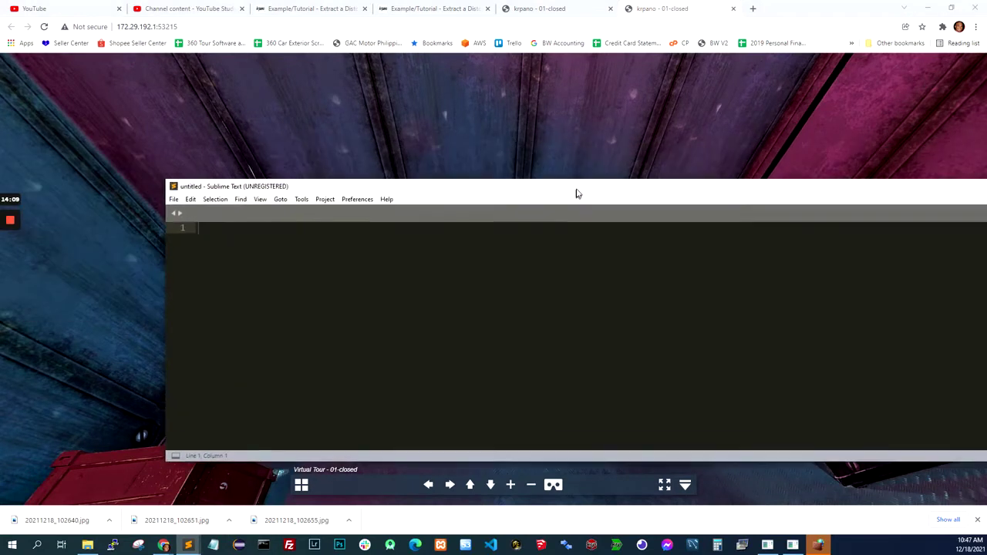
pyautogui.click(88, 545)
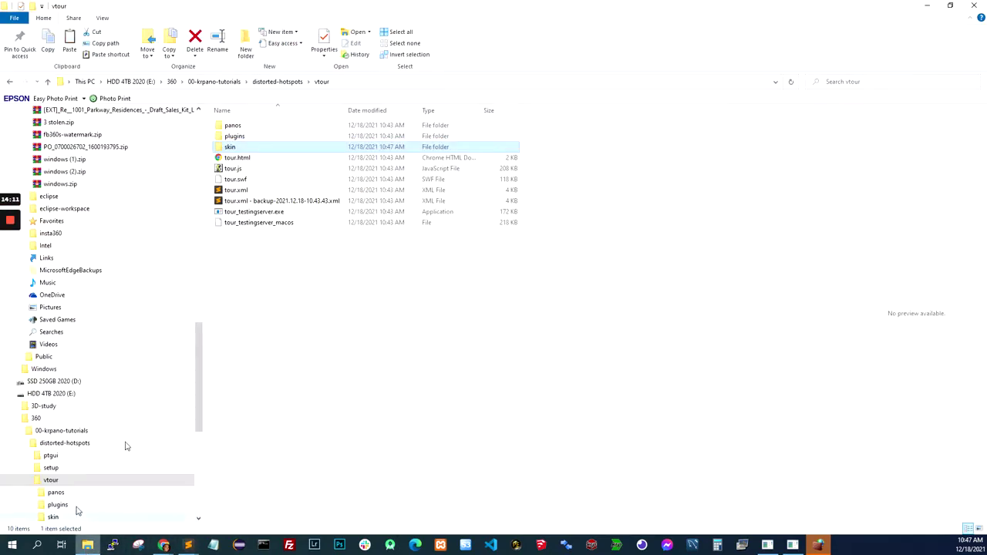
# Step: Open tour.xml from the vtour folder in Sublime Text
pyautogui.click(239, 191)
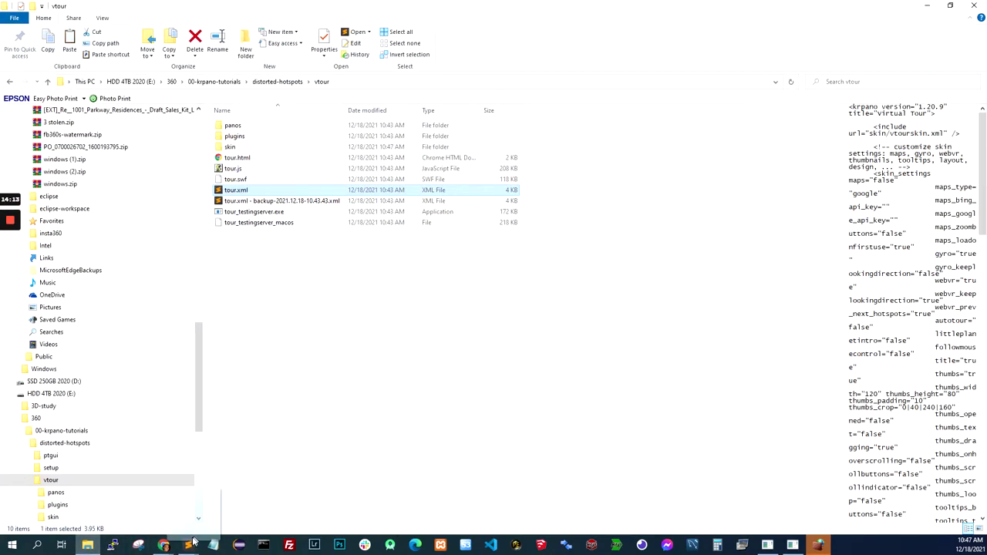
pyautogui.moveTo(189, 545)
pyautogui.moveTo(234, 501); pyautogui.dragTo(360, 307)
pyautogui.moveTo(742, 179); pyautogui.dragTo(562, 168)
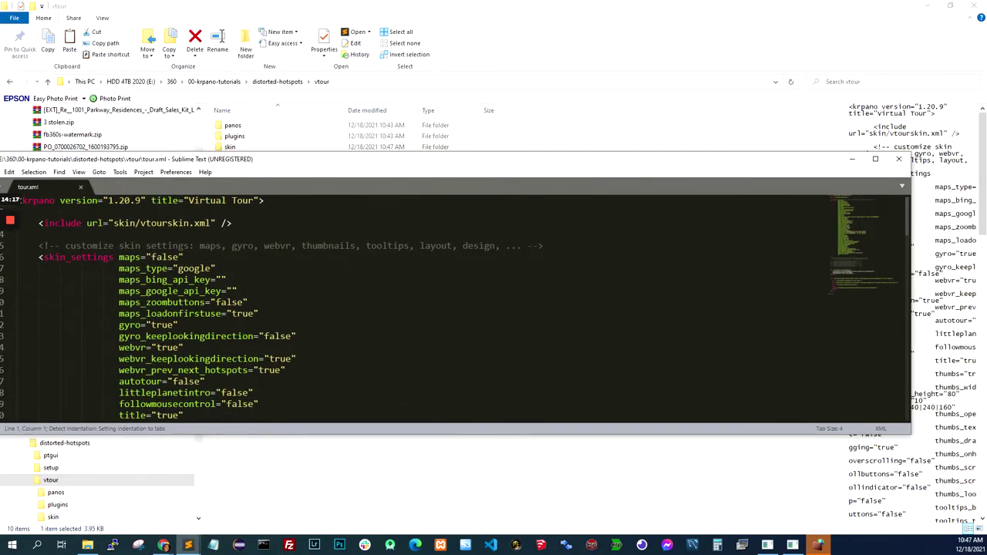
# Step: Switch to Chrome and copy the calc_pos_from_hfov_yaw_pitch_roll action code from section 4.1 of the krpano forum tutorial
pyautogui.moveTo(164, 545)
pyautogui.click(201, 515)
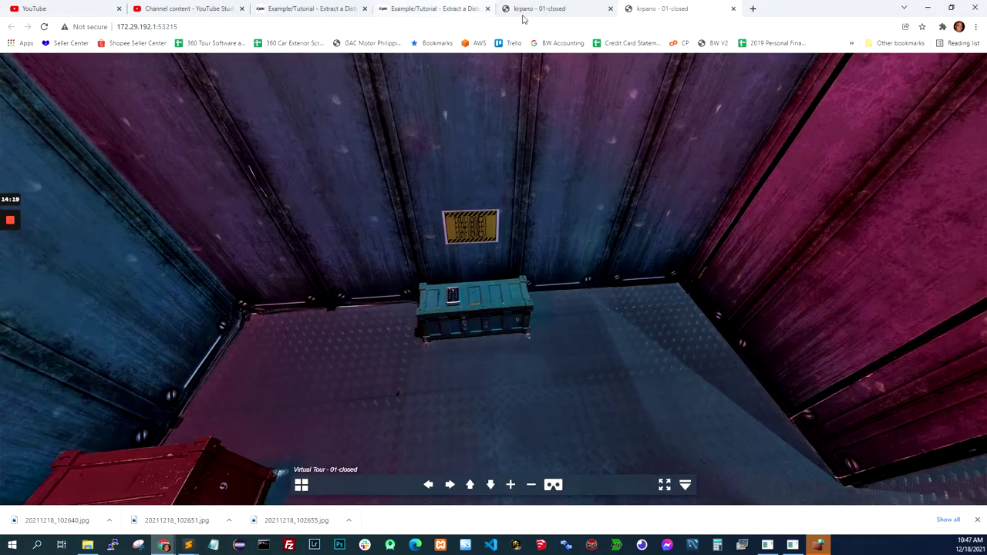
pyautogui.click(431, 8)
pyautogui.scroll(-1, 568, 314)
pyautogui.scroll(1, 592, 315)
pyautogui.scroll(6, 613, 248)
pyautogui.scroll(-6, 613, 248)
pyautogui.click(464, 379)
pyautogui.scroll(-2, 463, 380)
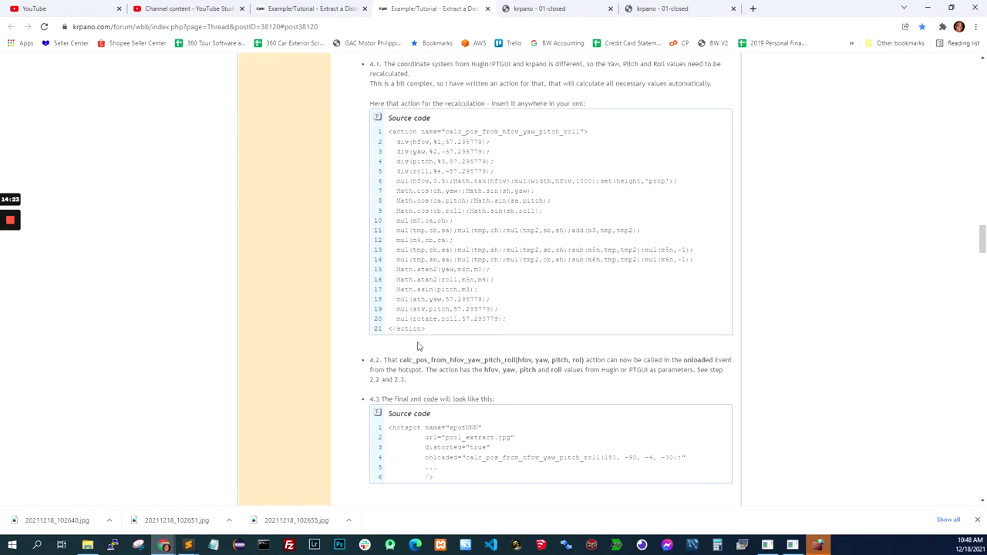
pyautogui.moveTo(426, 330); pyautogui.dragTo(388, 132)
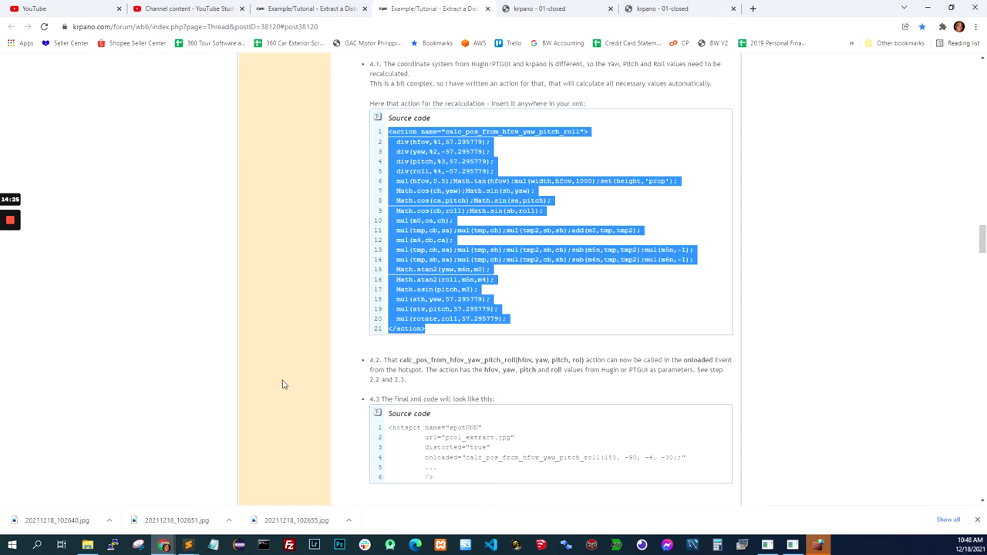
# Step: Switch to Sublime Text, paste the copied action between the startup action and the scene in tour.xml, and save
pyautogui.click(188, 546)
pyautogui.click(168, 510)
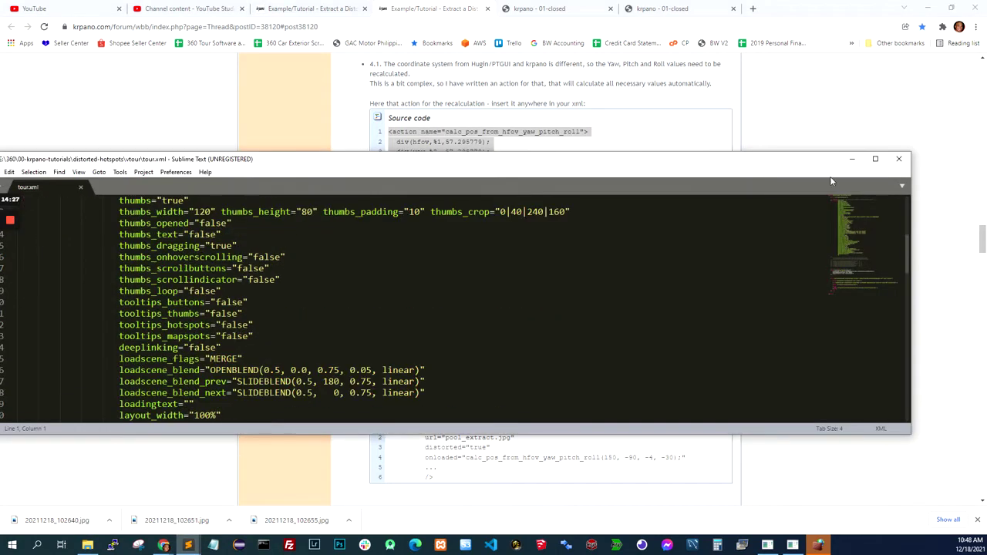
pyautogui.click(875, 158)
pyautogui.scroll(-15, 494, 293)
pyautogui.scroll(10, 494, 293)
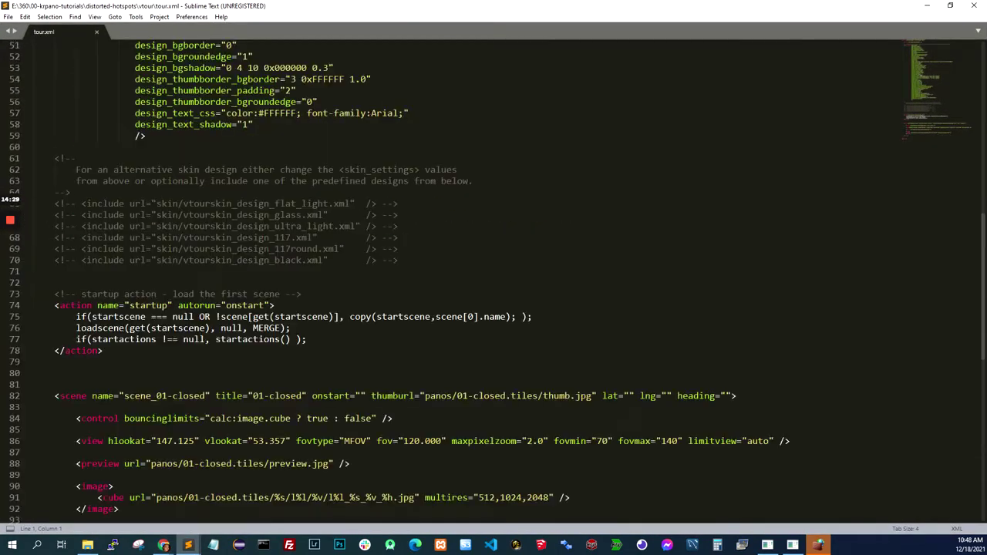
pyautogui.click(34, 373)
pyautogui.press('Return')
pyautogui.press('Return')
pyautogui.press('Up')
pyautogui.hotkey('ctrl', 'v')
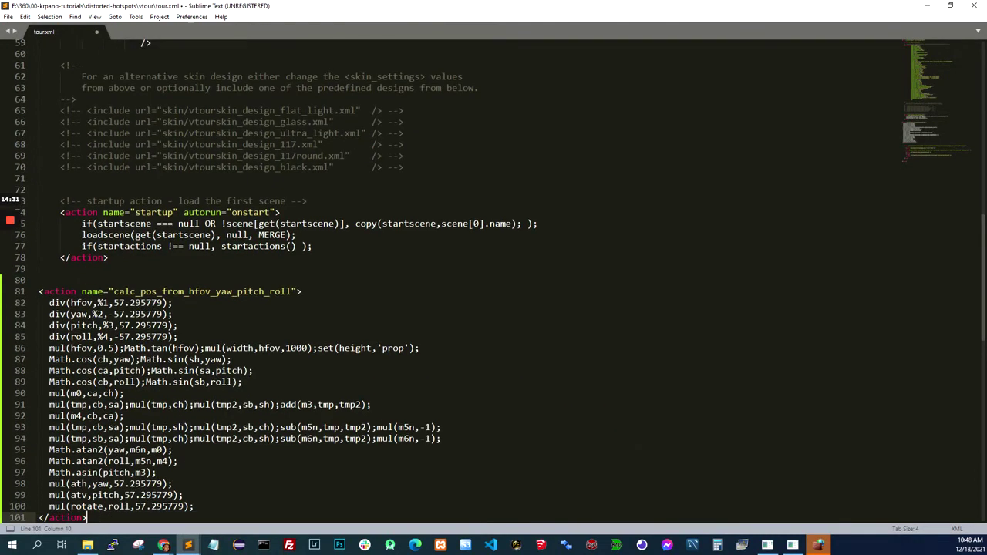
pyautogui.hotkey('ctrl', 's')
# Step: Indent the whole pasted calc_pos_from_hfov_yaw_pitch_roll action by one level and save the file
pyautogui.scroll(-3, 494, 293)
pyautogui.scroll(-1, 493, 293)
pyautogui.moveTo(11, 404); pyautogui.dragTo(7, 180)
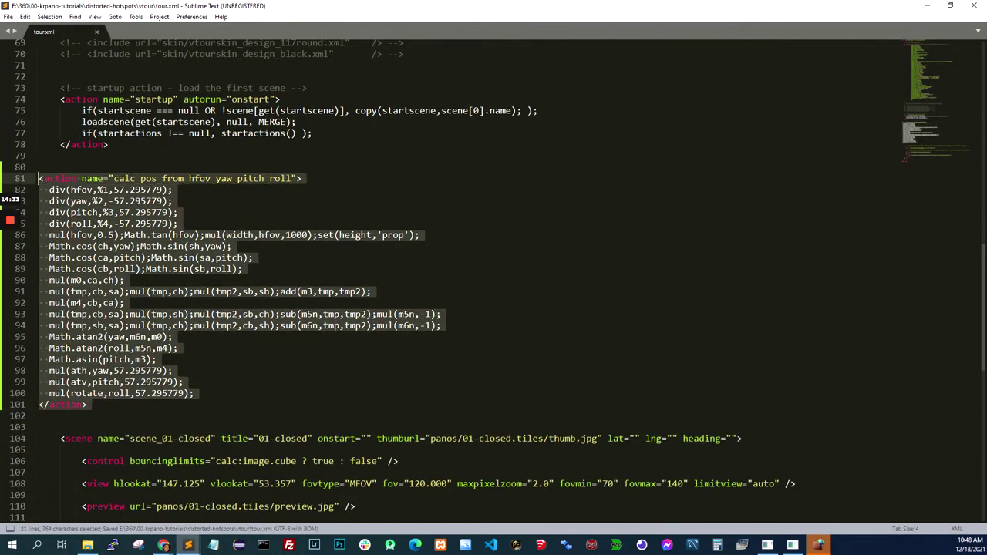
pyautogui.press('Tab')
pyautogui.click(251, 245)
pyautogui.hotkey('ctrl', 's')
# Step: Before the closing scene tag, insert hotspot blue_chest_open with distorted="true" enabled="true" capture="false" onclick="toggle_chest" alpha="0" state="closed" url="skin/blue-chest-open.jpg" onloaded="calc_pos_from_hfov_yaw_pitch_roll(26,-138,-37,-29);" and save
pyautogui.scroll(-3, 251, 245)
pyautogui.doubleClick(87, 325)
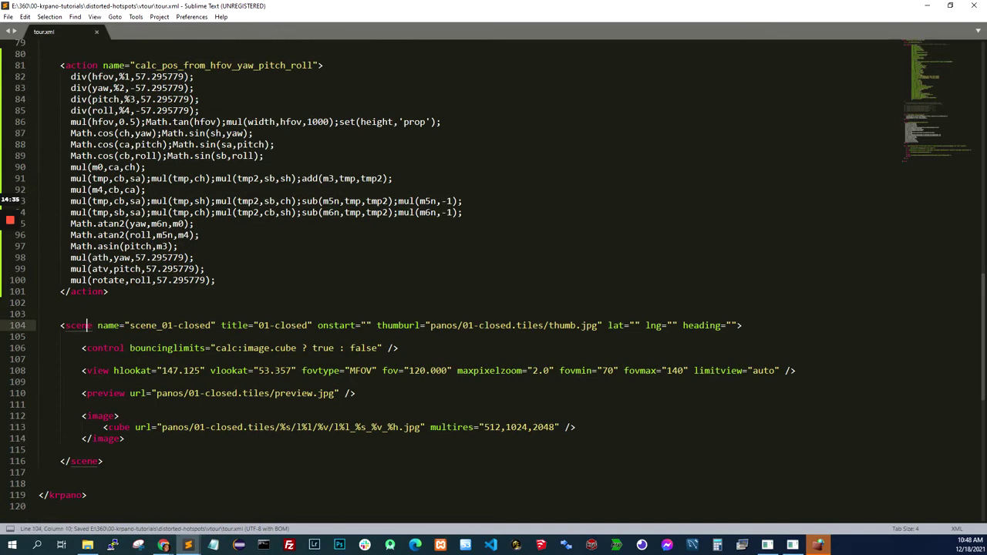
pyautogui.click(103, 461)
pyautogui.press('Up')
pyautogui.press('Return')
pyautogui.press('Return')
pyautogui.press('Up')
pyautogui.press('Tab')
pyautogui.hotkey('ctrl', 's')
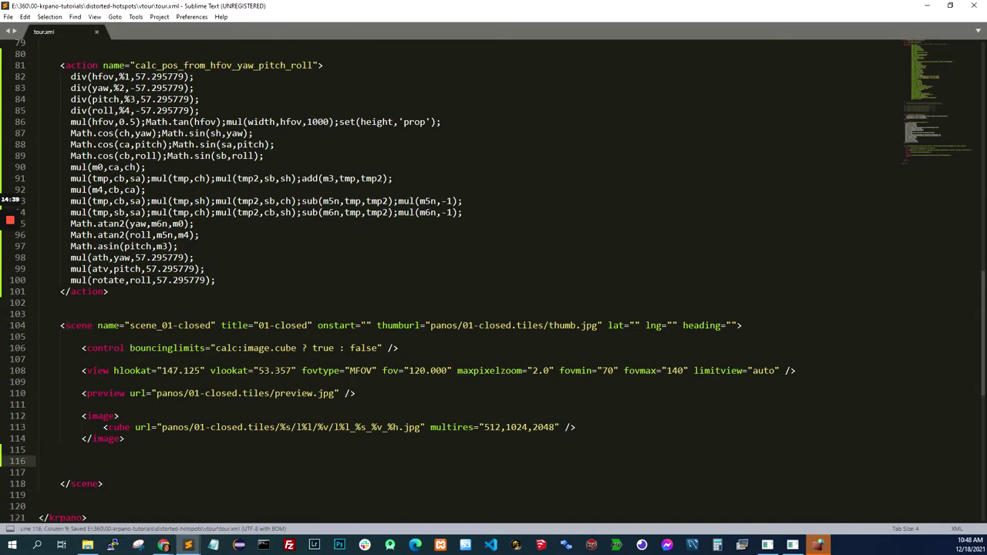
pyautogui.hotkey('alt', 'Tab')
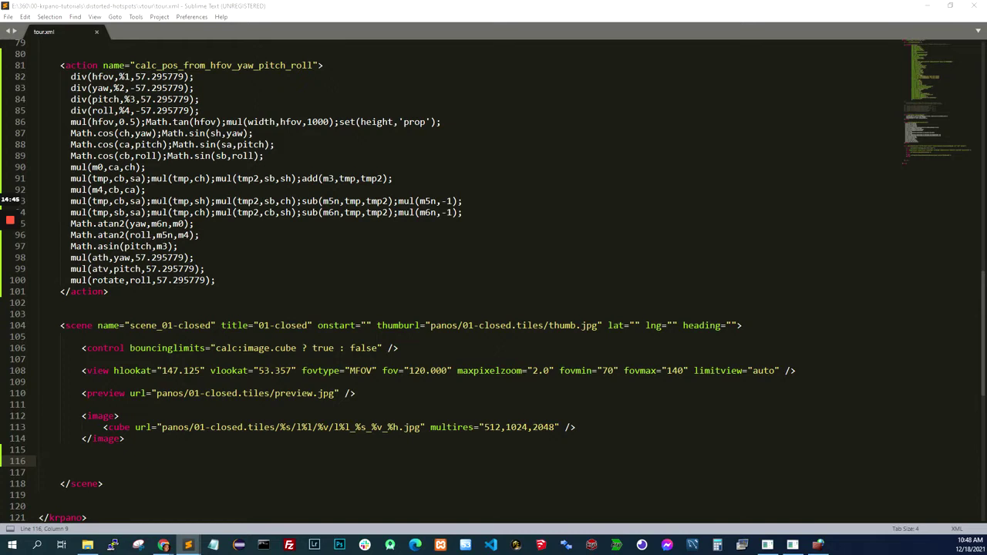
pyautogui.hotkey('alt', 'Tab')
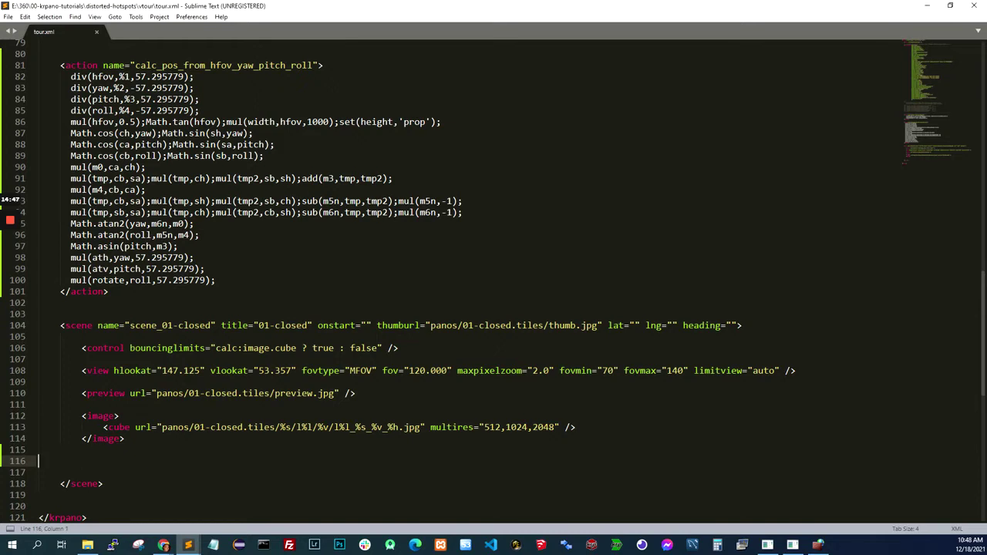
pyautogui.write('<hotspot name="blue_chest_open"             distorted="true" enabled="true" capture="false" onclick="toggle_chest" alpha="0" state="closed"               url="skin/blue-chest-open.jpg"               onloaded="calc_pos_from_hfov_yaw_pitch_roll(26,-138,-37,-29);"/>')
pyautogui.hotkey('ctrl', 's')
pyautogui.scroll(-3, 494, 270)
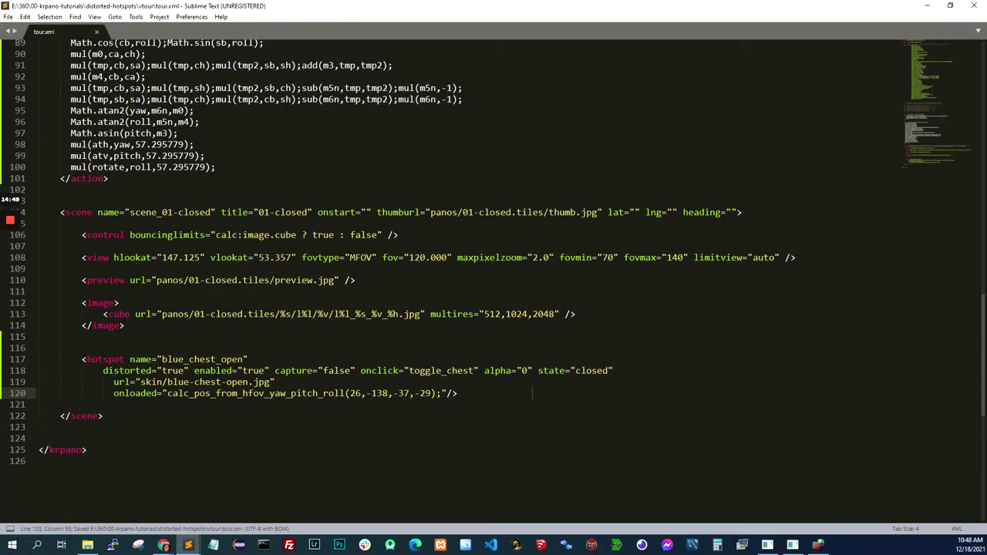
# Step: Set the blue_chest_open hotspot's enabled attribute to false and delete its capture attribute
pyautogui.click(194, 359)
pyautogui.doubleClick(198, 359)
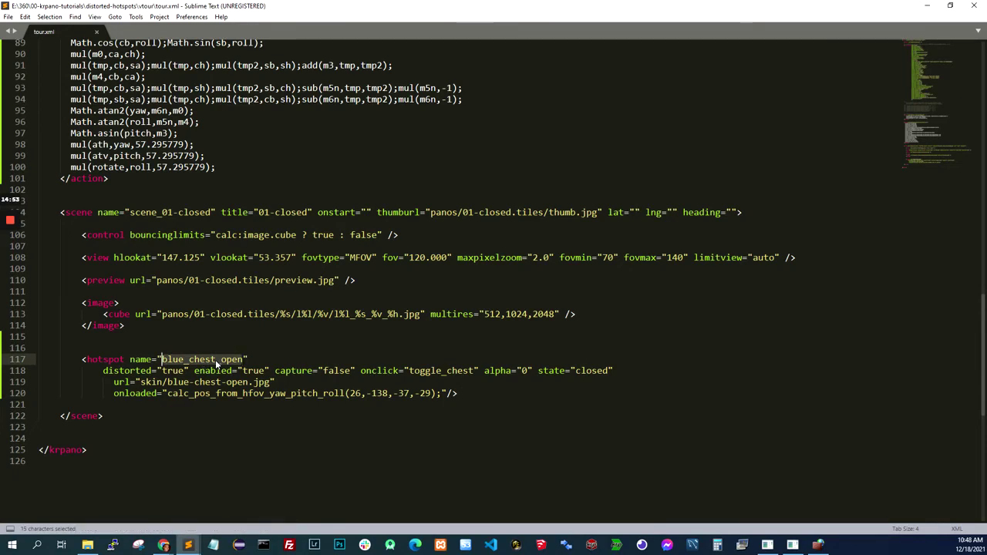
pyautogui.moveTo(188, 371); pyautogui.dragTo(102, 371)
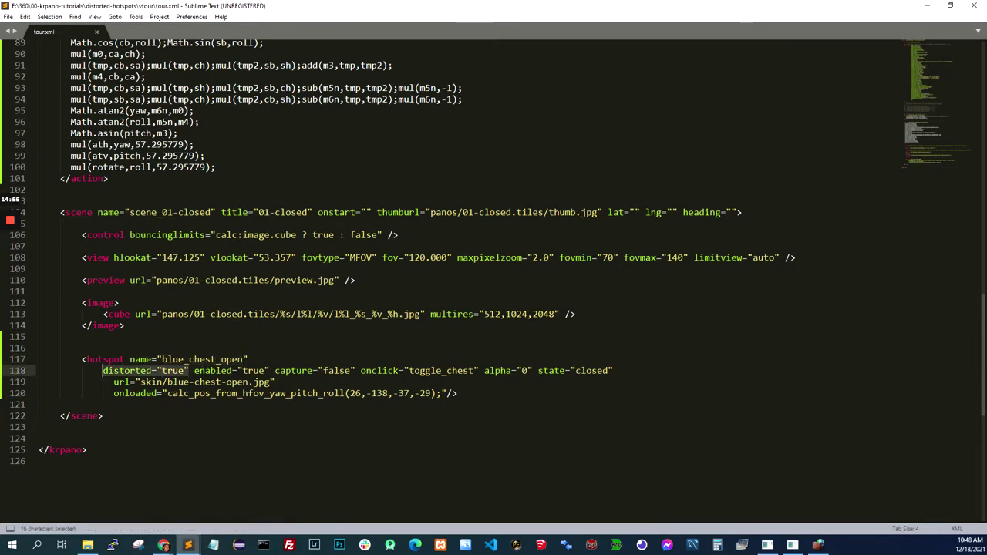
pyautogui.click(242, 371)
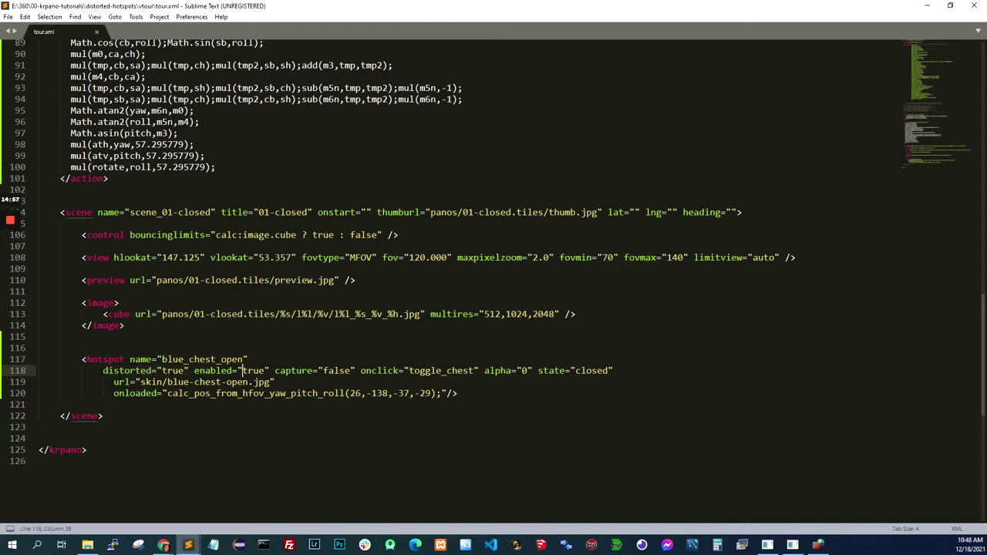
pyautogui.doubleClick(259, 371)
pyautogui.write('false')
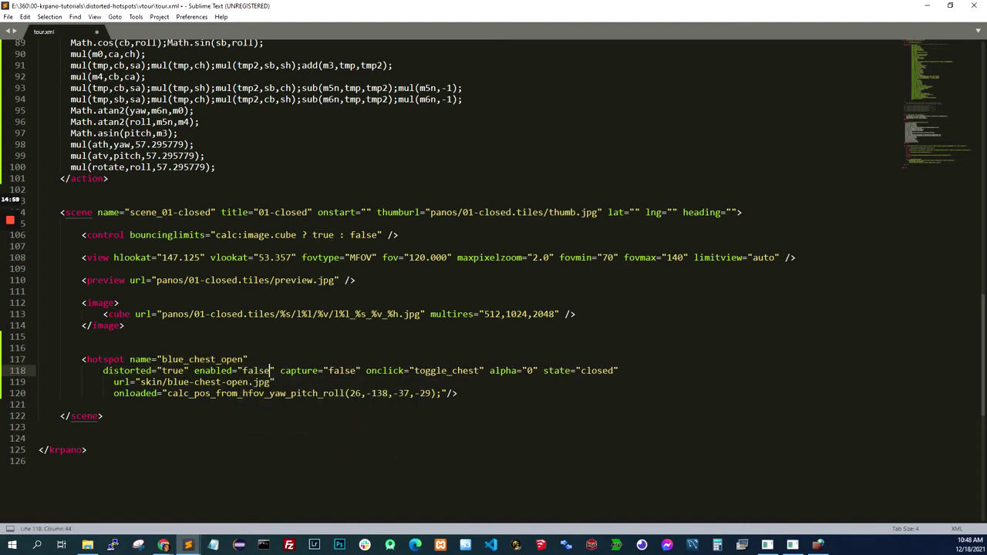
pyautogui.doubleClick(351, 371)
pyautogui.moveTo(280, 371); pyautogui.dragTo(367, 373)
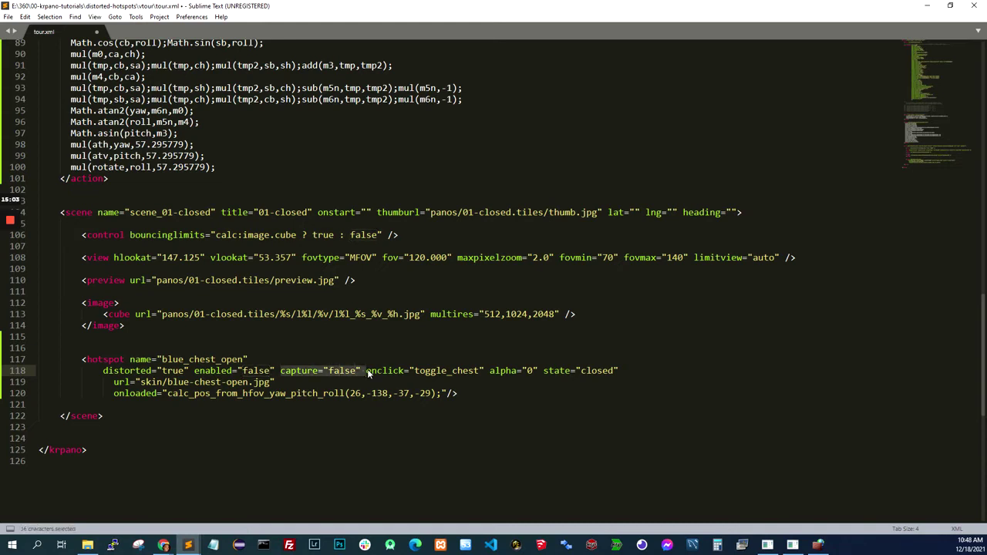
pyautogui.press('BackSpace')
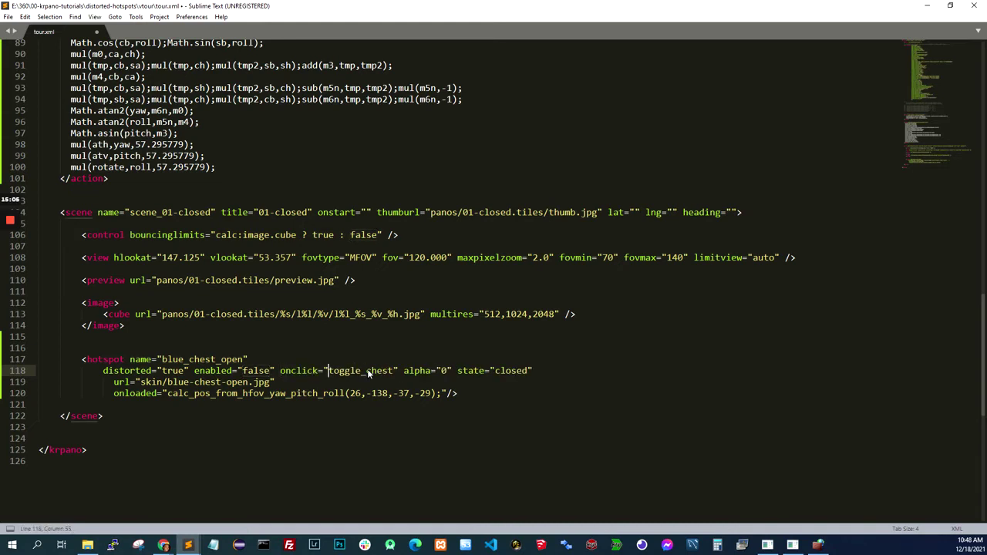
# Step: Empty the hotspot's onclick value and set its alpha to 1
pyautogui.hotkey('shift', 'Right')
pyautogui.hotkey('shift', 'Right')
pyautogui.hotkey('shift', 'Right')
pyautogui.hotkey('shift', 'Right')
pyautogui.hotkey('shift', 'Right')
pyautogui.hotkey('shift', 'Right')
pyautogui.hotkey('shift', 'Right')
pyautogui.hotkey('shift', 'Right')
pyautogui.hotkey('shift', 'Right')
pyautogui.hotkey('shift', 'Right')
pyautogui.hotkey('shift', 'Right')
pyautogui.hotkey('shift', 'Right')
pyautogui.press('BackSpace')
pyautogui.press('Right')
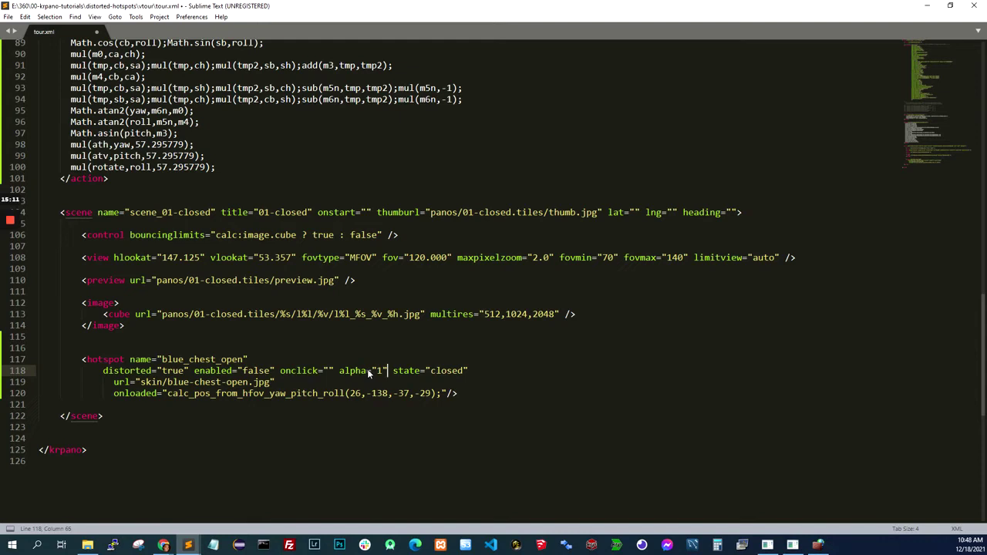
# Step: Remove the state="closed" attribute from the blue_chest_open hotspot and save the file
pyautogui.hotkey('shift', 'End')
pyautogui.press('BackSpace')
pyautogui.hotkey('ctrl', 'z')
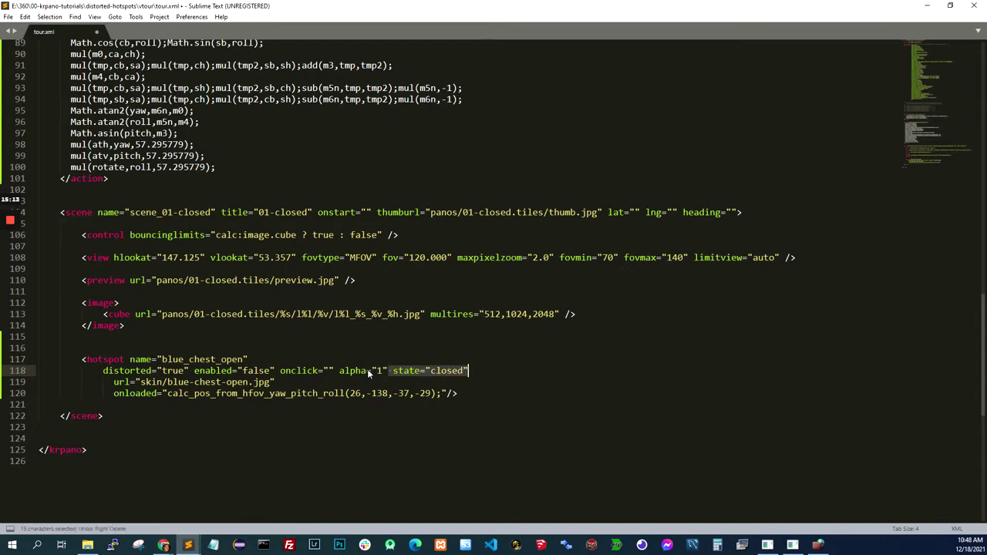
pyautogui.hotkey('ctrl', 'x')
pyautogui.press('Down')
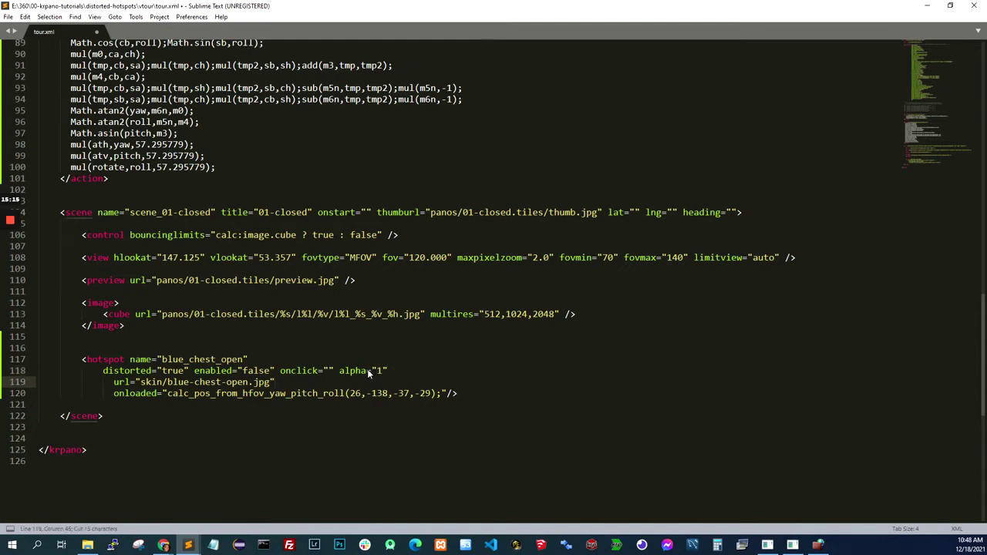
pyautogui.press('Down')
pyautogui.hotkey('ctrl', 's')
pyautogui.moveTo(350, 394); pyautogui.dragTo(355, 393)
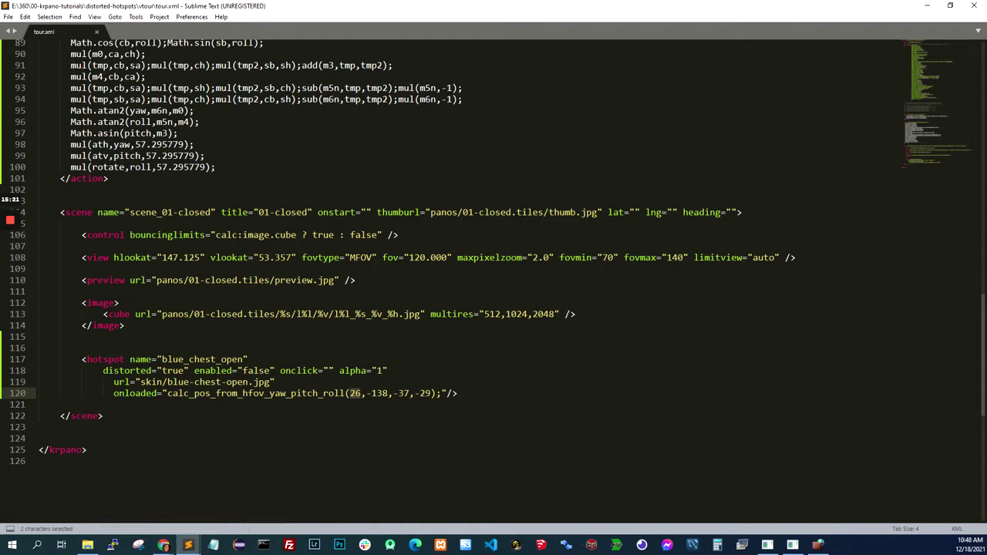
pyautogui.click(350, 404)
pyautogui.click(251, 359)
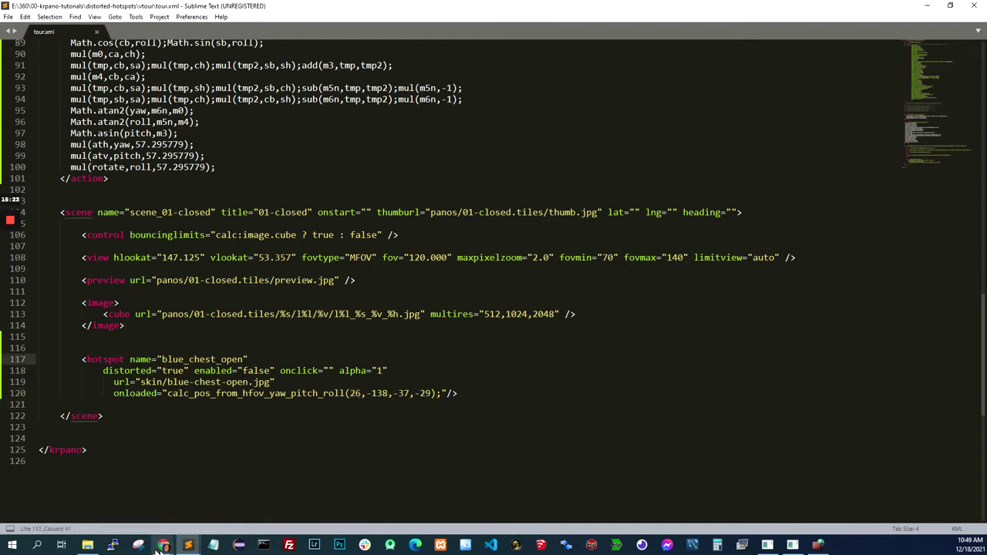
# Step: Switch to Chrome, reload the virtual tour and examine how the open chest hotspot fits the panorama
pyautogui.moveTo(168, 547)
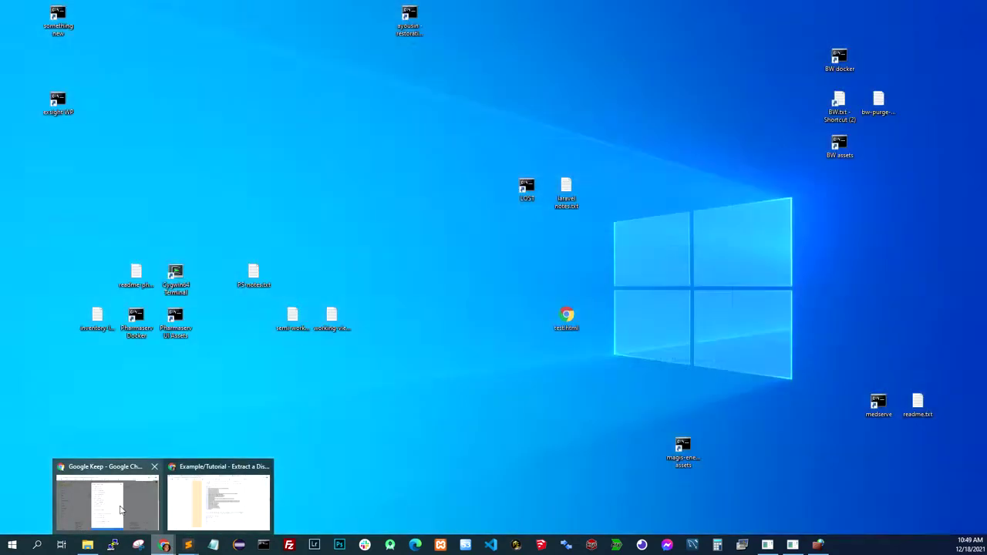
pyautogui.click(218, 500)
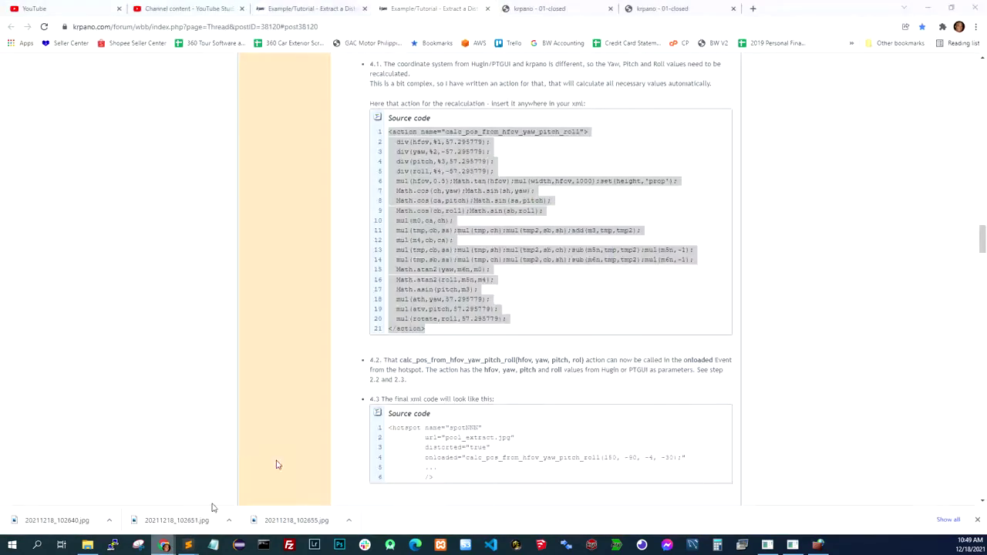
pyautogui.click(660, 7)
pyautogui.click(44, 26)
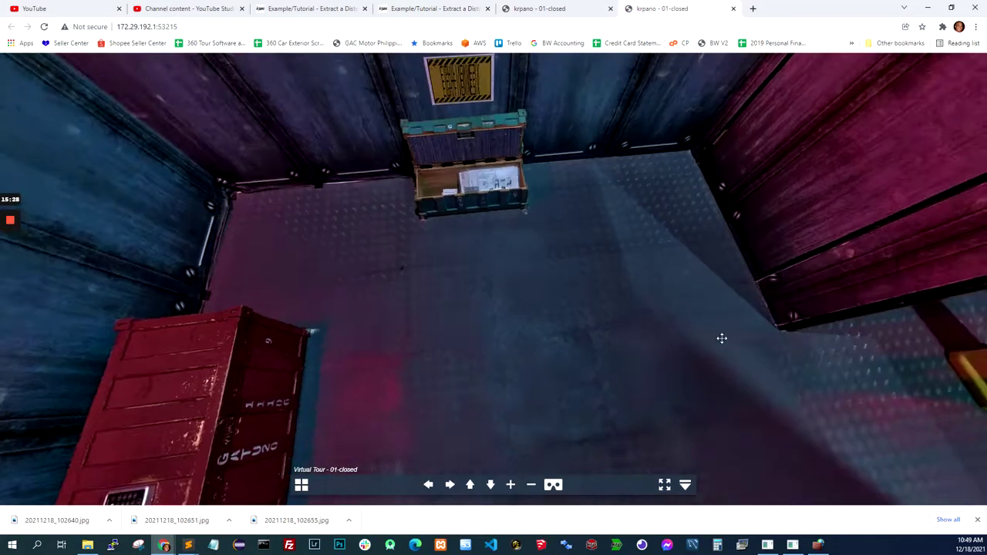
pyautogui.moveTo(721, 339); pyautogui.dragTo(663, 319)
pyautogui.scroll(3, 511, 249)
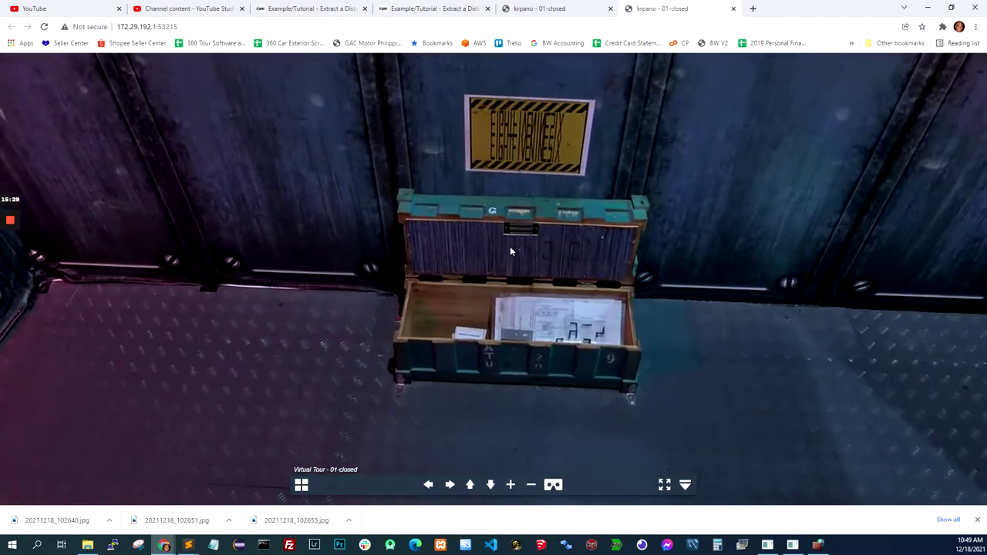
pyautogui.scroll(-3, 488, 257)
pyautogui.moveTo(488, 257); pyautogui.dragTo(476, 306)
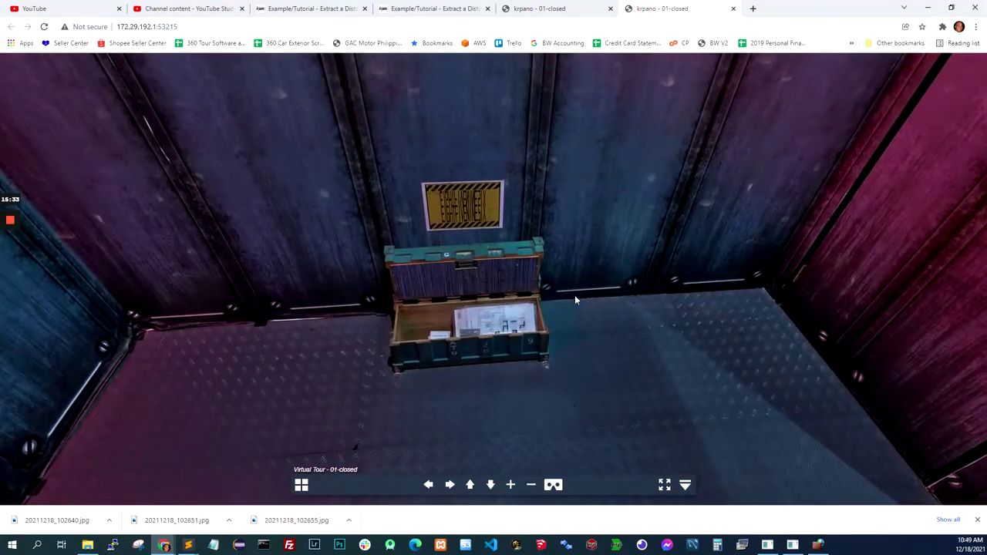
pyautogui.moveTo(423, 219); pyautogui.dragTo(436, 211)
pyautogui.moveTo(502, 298); pyautogui.dragTo(574, 242)
pyautogui.scroll(3, 541, 356)
pyautogui.scroll(-3, 574, 243)
# Step: Switch to Sublime Text, set the blue_chest_open hotspot's alpha to 0.5 and save tour.xml
pyautogui.moveTo(188, 545)
pyautogui.click(246, 503)
pyautogui.click(388, 370)
pyautogui.press('BackSpace')
pyautogui.write('90')
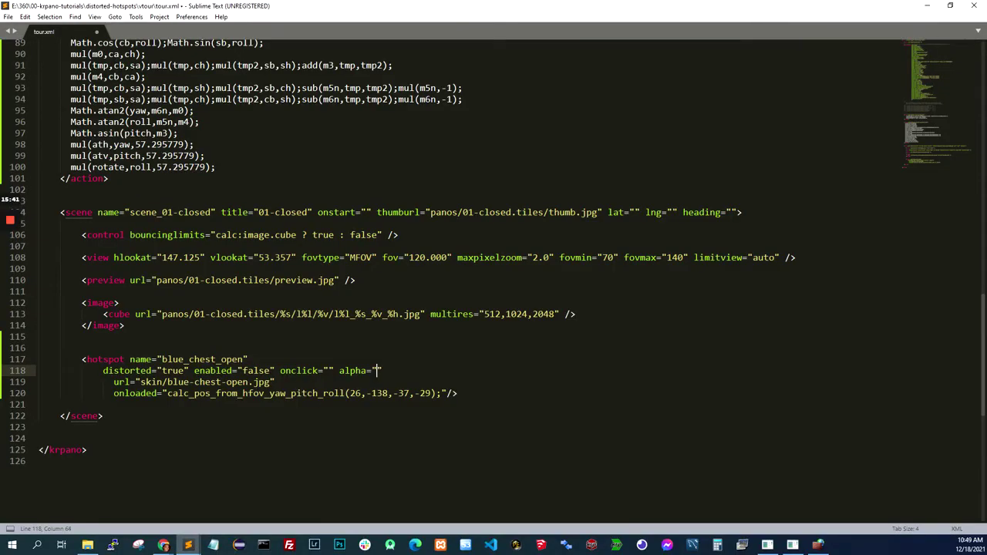
pyautogui.write('0.5')
pyautogui.hotkey('ctrl', 's')
# Step: Switch to Chrome and reload the virtual tour to check the semi-transparent chest overlay against the closed chest
pyautogui.click(164, 545)
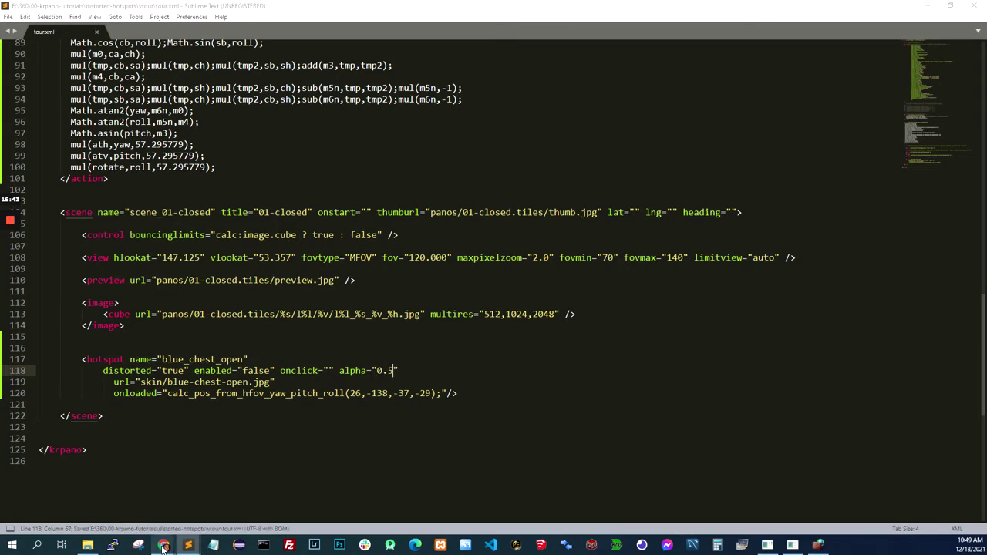
pyautogui.click(216, 495)
pyautogui.click(44, 26)
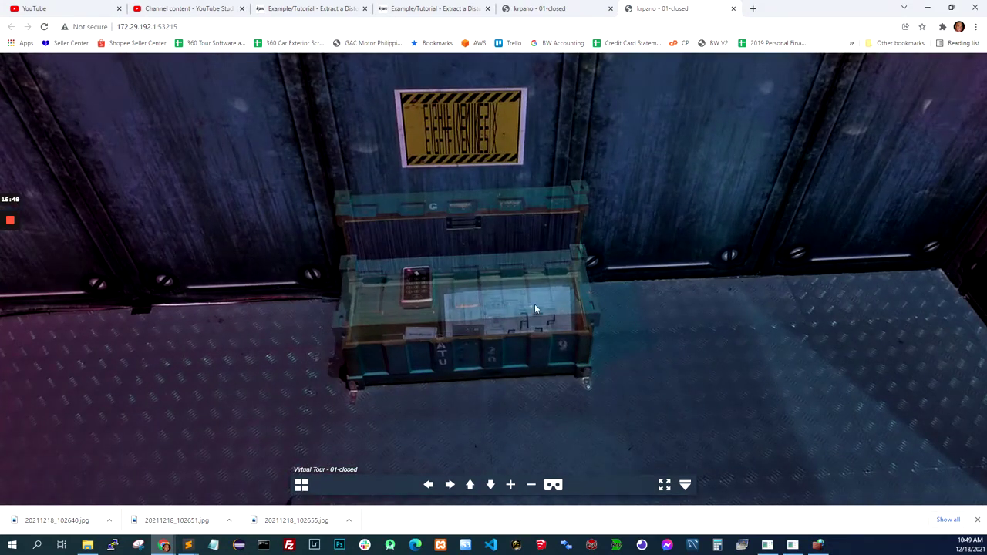
# Step: Switch to Sublime Text, set the blue_chest_open hotspot's alpha to 1 and save tour.xml
pyautogui.moveTo(188, 545)
pyautogui.click(245, 494)
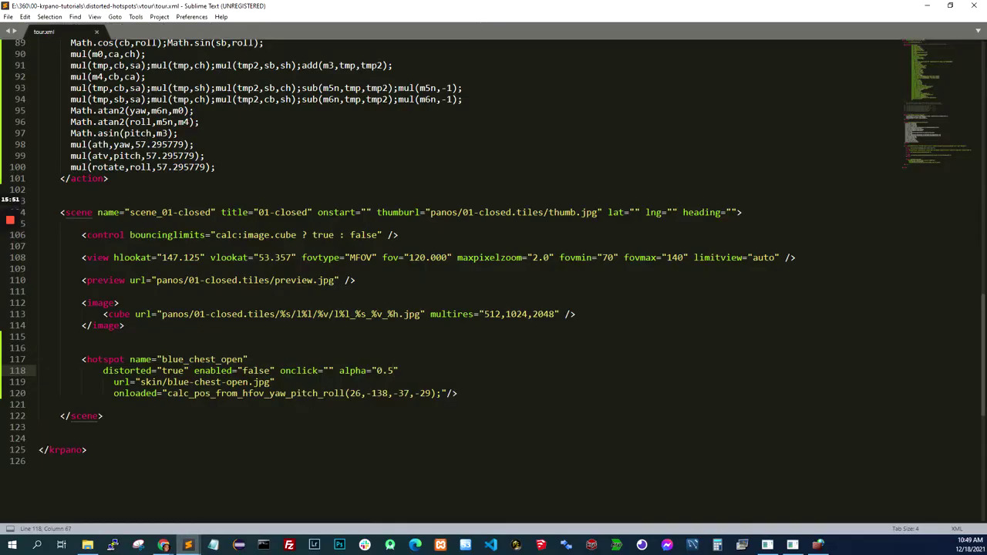
pyautogui.press('BackSpace')
pyautogui.press('BackSpace')
pyautogui.press('BackSpace')
pyautogui.hotkey('ctrl', 's')
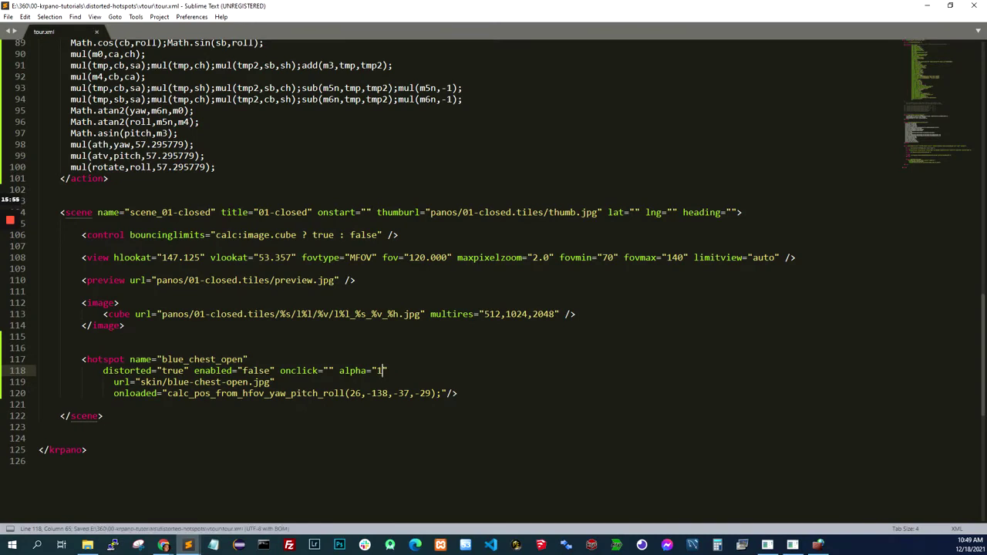
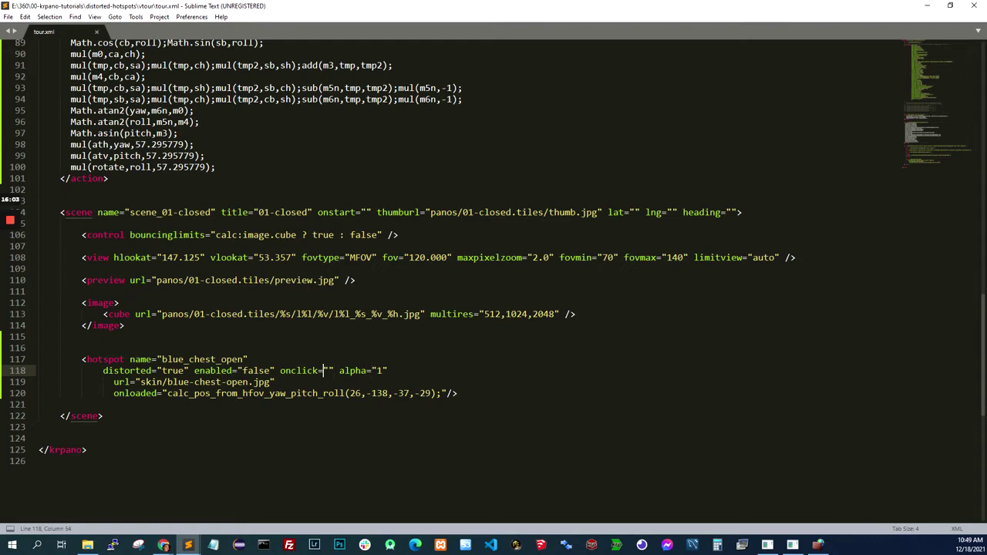
# Step: Save tour.xml, switch to Chrome and reload the virtual tour to examine the fully opaque open chest
pyautogui.write('c')
pyautogui.press('BackSpace')
pyautogui.hotkey('ctrl', 's')
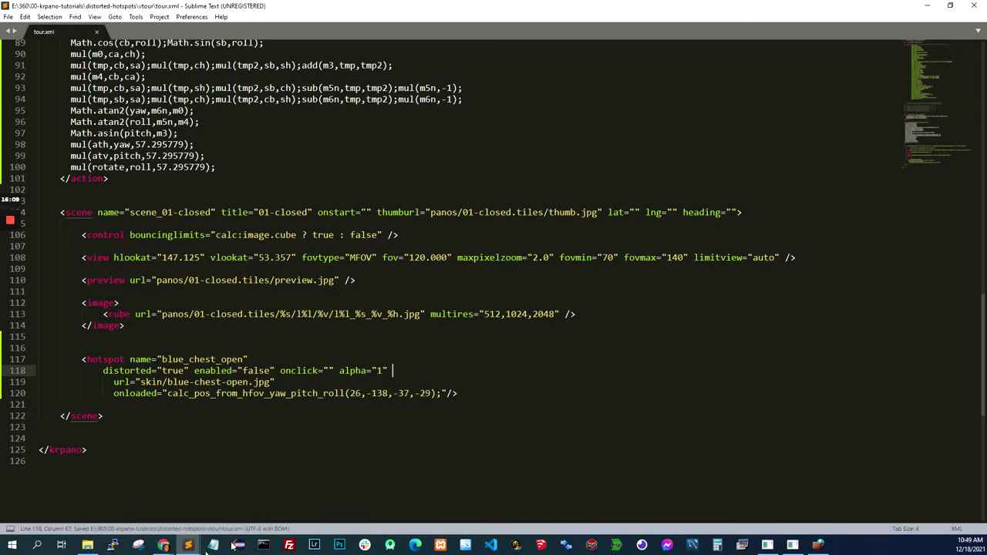
pyautogui.click(164, 545)
pyautogui.click(214, 497)
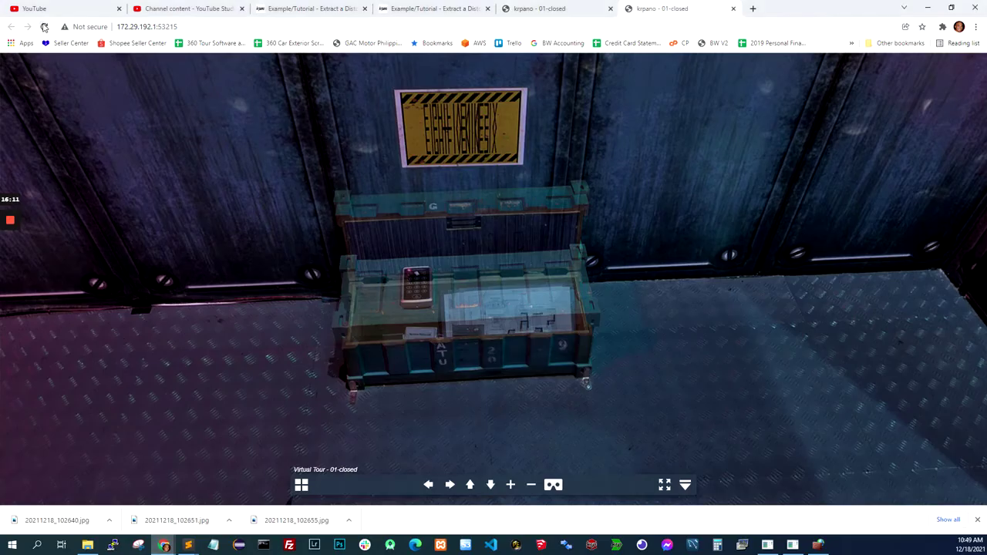
pyautogui.click(44, 26)
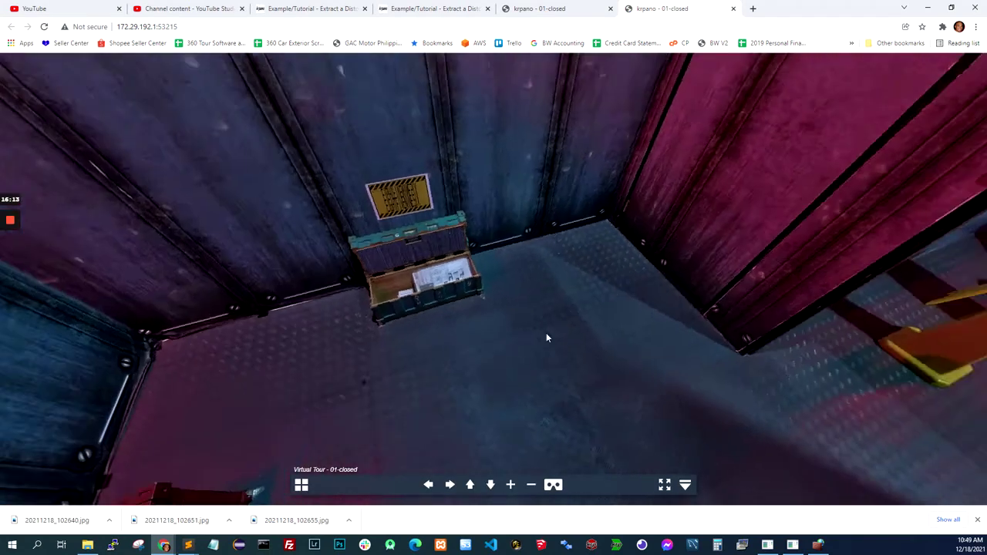
pyautogui.moveTo(546, 333); pyautogui.dragTo(431, 281)
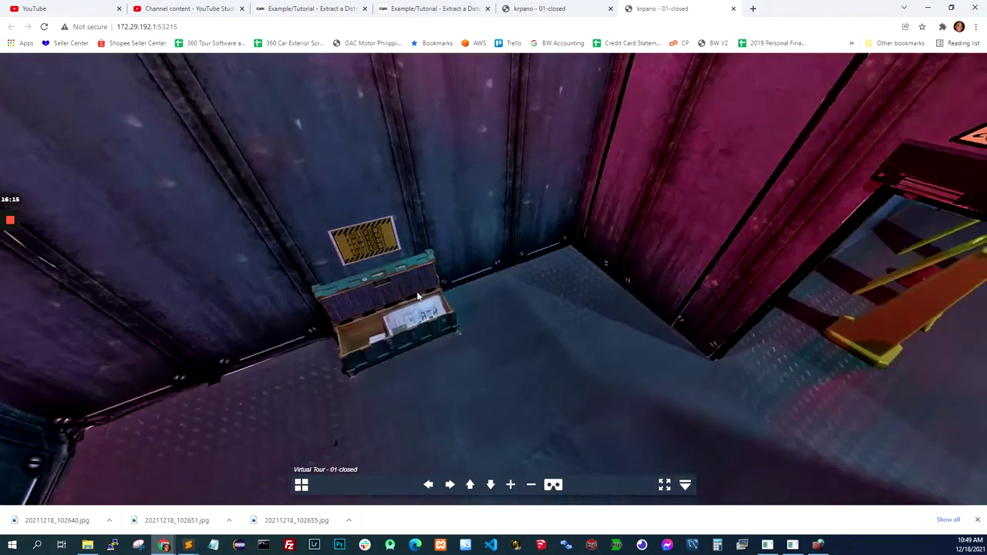
# Step: Switch to Sublime Text, set the blue_chest_open hotspot's enabled attribute to true and save tour.xml
pyautogui.click(189, 545)
pyautogui.click(230, 507)
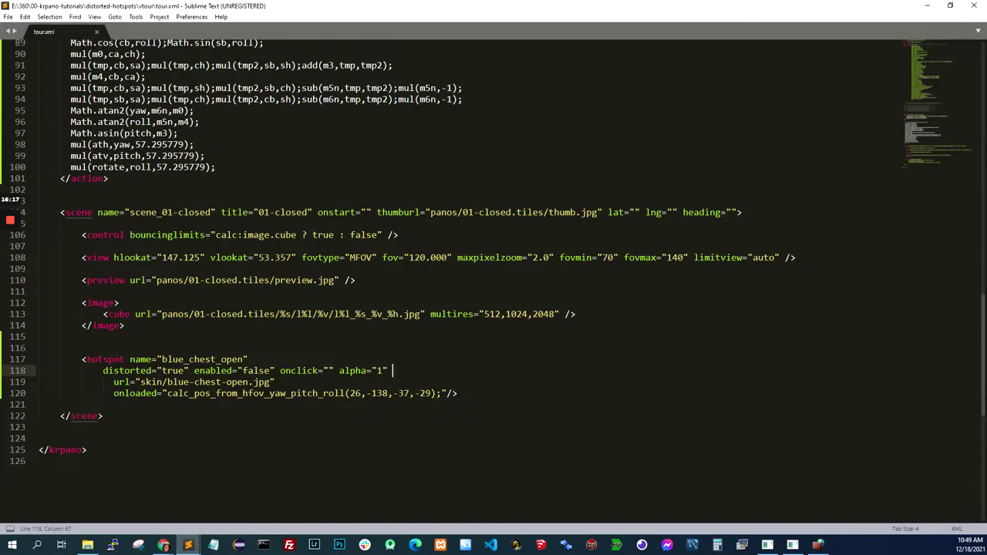
pyautogui.doubleClick(257, 371)
pyautogui.write('true')
pyautogui.hotkey('ctrl', 's')
# Step: Switch to Chrome, reload the virtual tour and test panning the view starting from the enabled chest hotspot
pyautogui.click(164, 545)
pyautogui.click(209, 513)
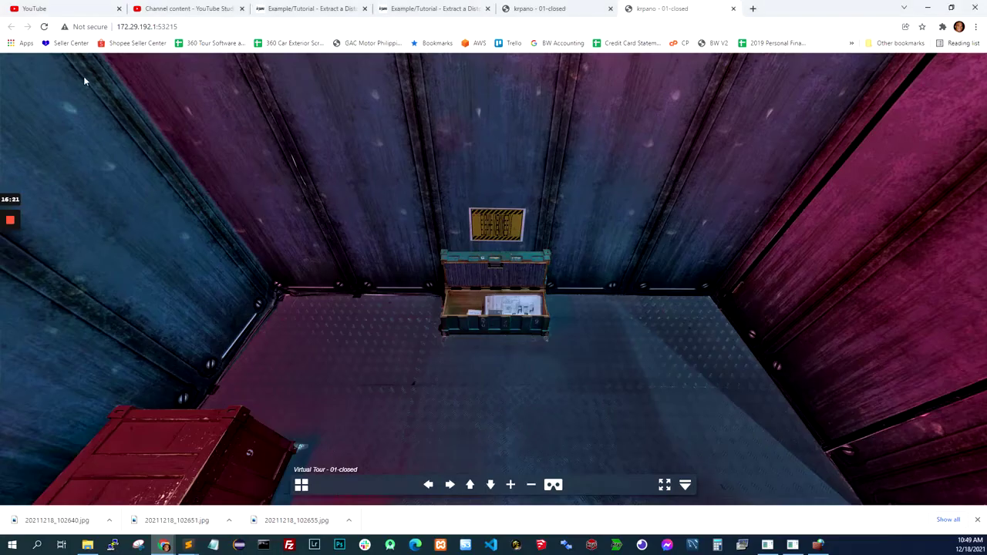
pyautogui.click(44, 27)
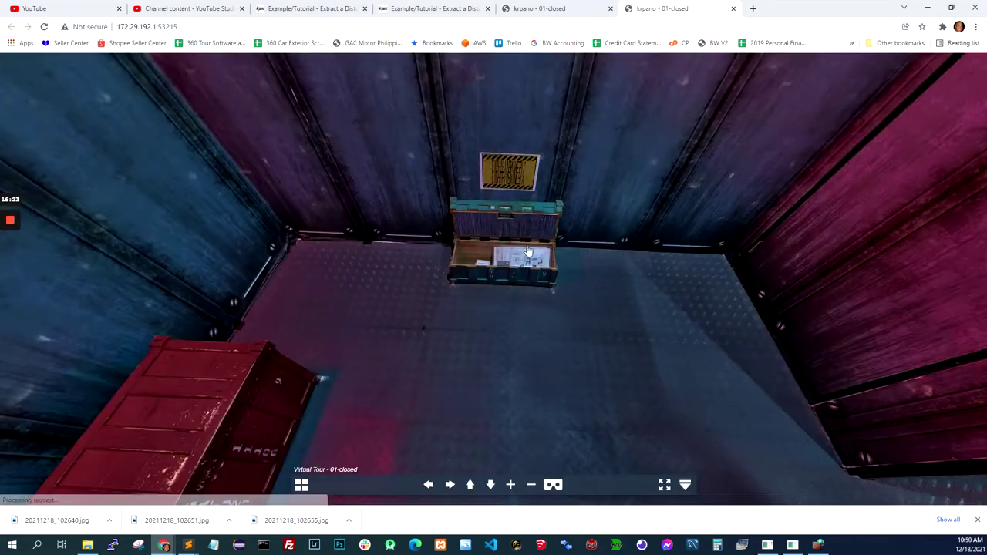
pyautogui.moveTo(441, 226); pyautogui.dragTo(723, 263)
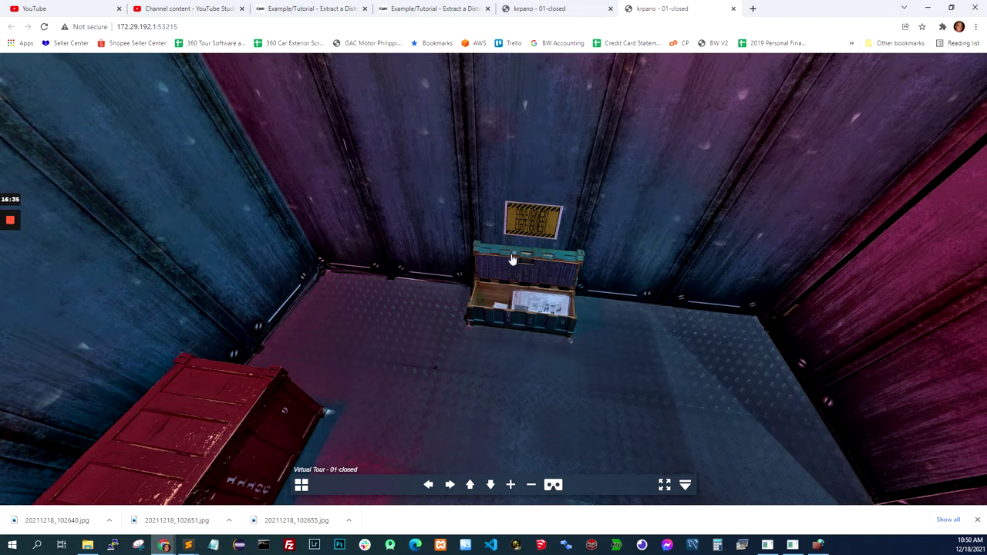
# Step: Switch to Sublime Text and add capture="false" after the alpha attribute of the blue_chest_open hotspot
pyautogui.click(187, 545)
pyautogui.click(244, 501)
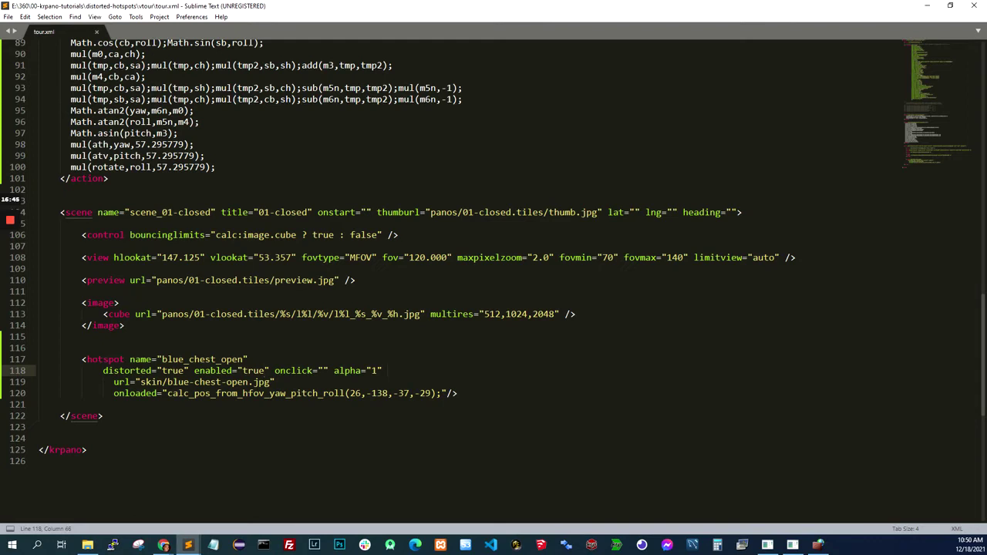
pyautogui.write('capture="f')
pyautogui.write('alse')
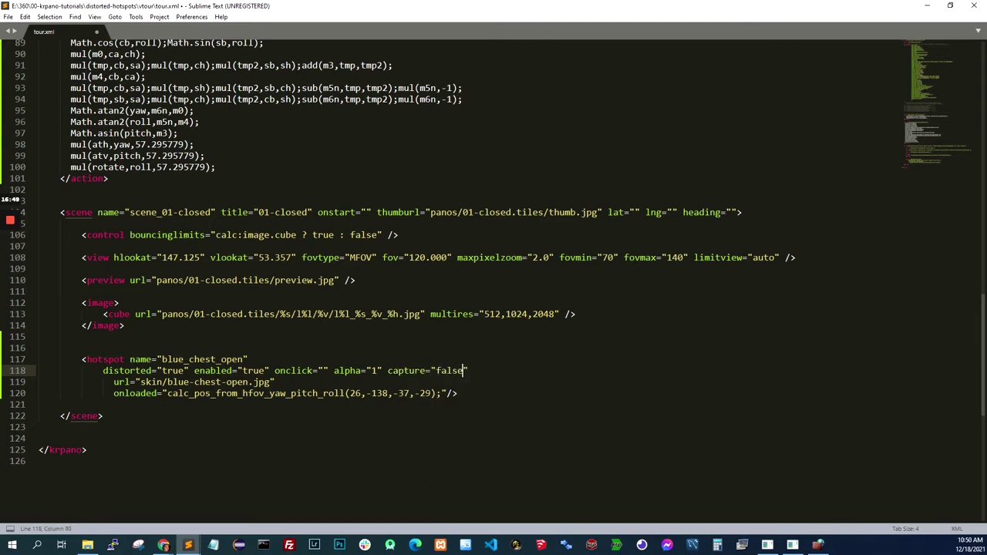
# Step: Switch to Chrome and check the reloaded virtual tour by panning from the chest hotspot with capture disabled
pyautogui.click(165, 546)
pyautogui.click(219, 502)
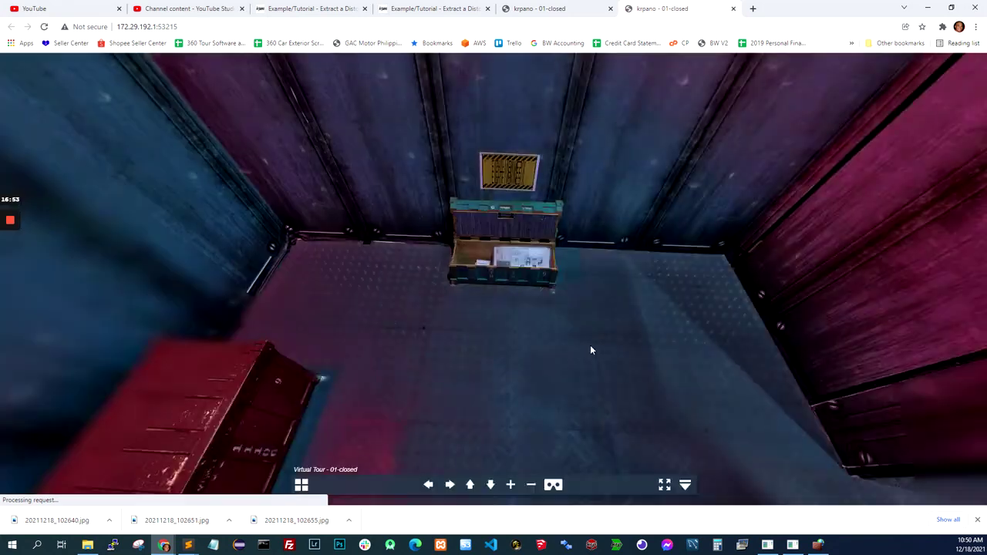
pyautogui.moveTo(510, 214); pyautogui.dragTo(636, 236)
pyautogui.moveTo(632, 278); pyautogui.dragTo(485, 270)
# Step: Switch to Sublime Text, add onclick="trace('it works')" after the hotspot's capture attribute and save tour.xml
pyautogui.click(183, 546)
pyautogui.click(169, 510)
pyautogui.click(225, 497)
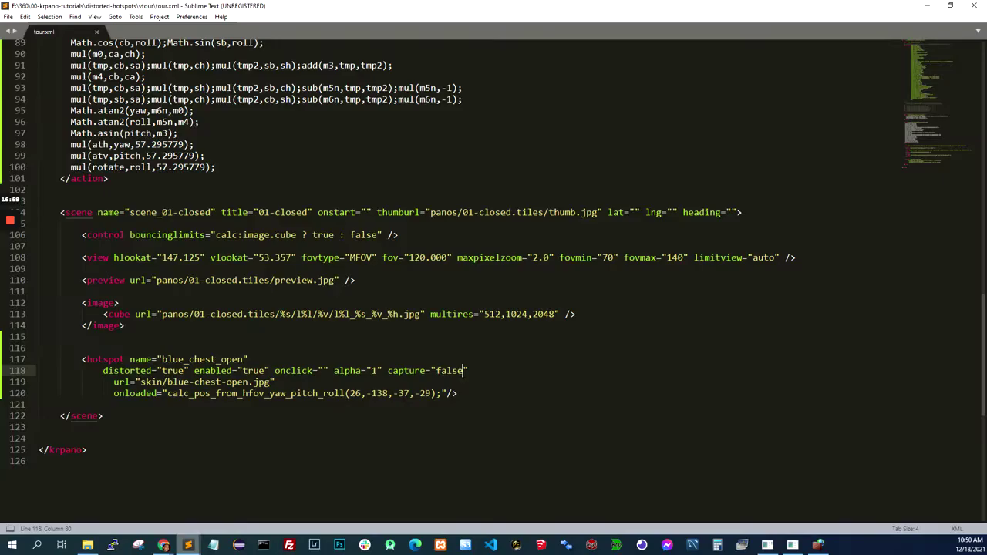
pyautogui.write('onclick=')
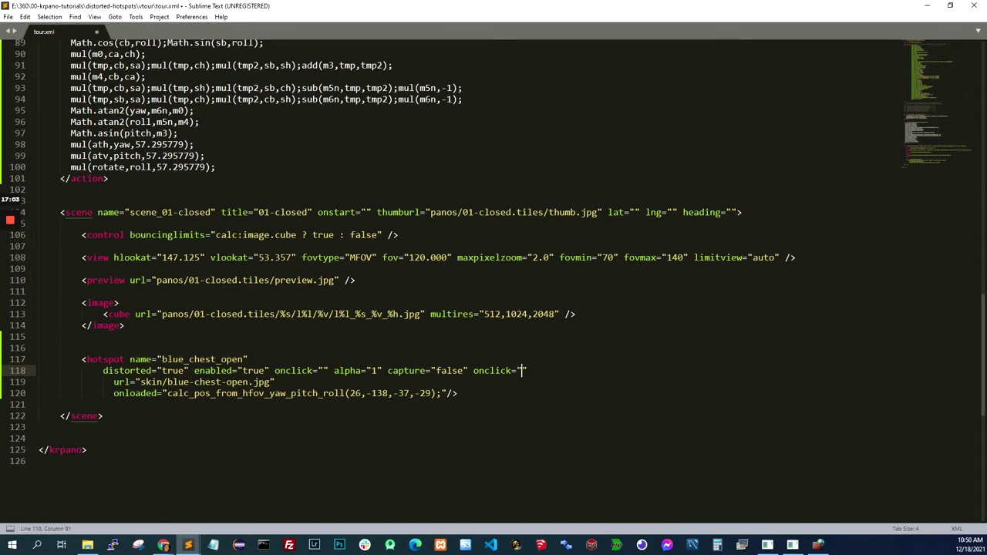
pyautogui.write("trace()'it works")
pyautogui.hotkey('ctrl', 's')
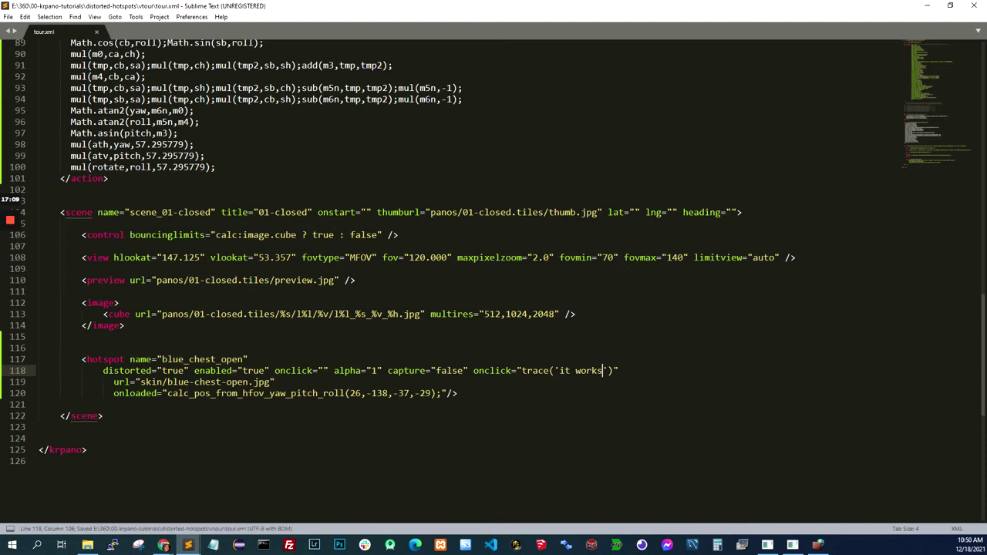
# Step: Switch to File Explorer and open tour.html from the vtour folder in Sublime Text
pyautogui.click(87, 546)
pyautogui.click(235, 158)
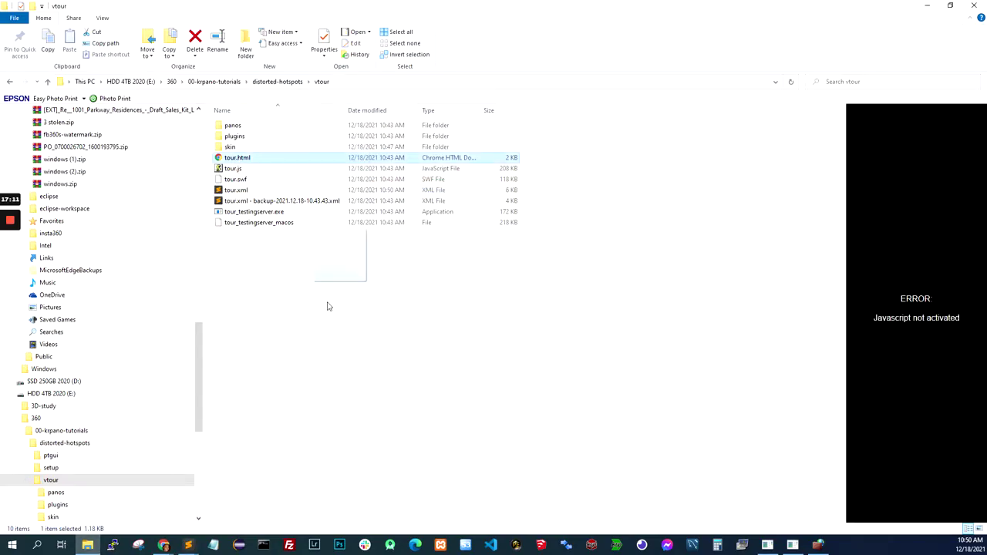
pyautogui.moveTo(188, 545)
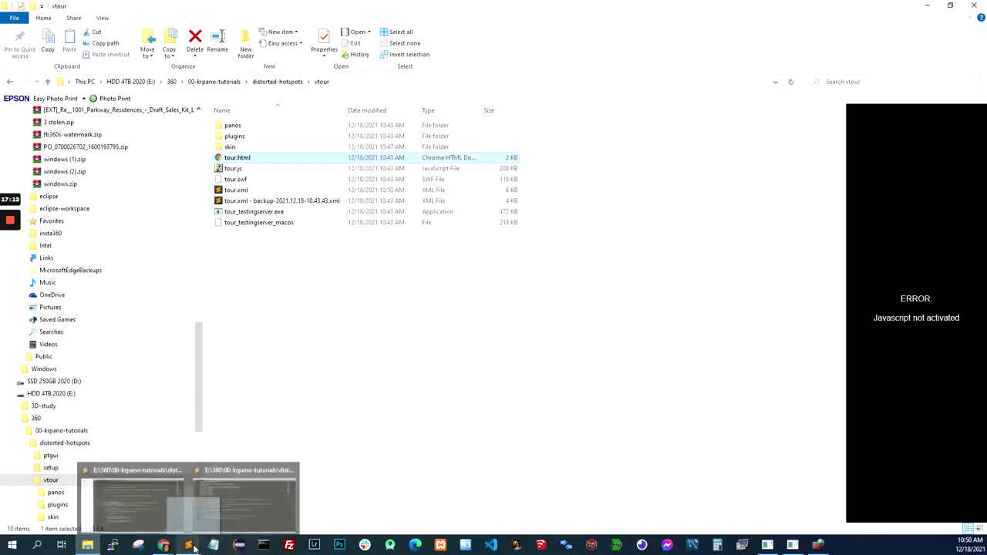
pyautogui.click(230, 517)
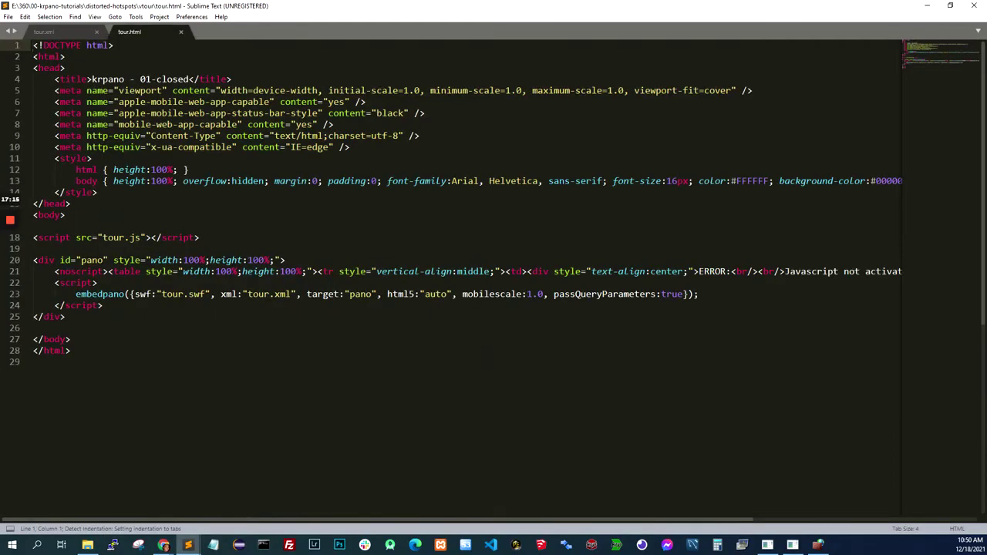
# Step: Add consolelog:true after passQueryParameters in the embedpano call and save tour.html
pyautogui.click(683, 294)
pyautogui.write(', console')
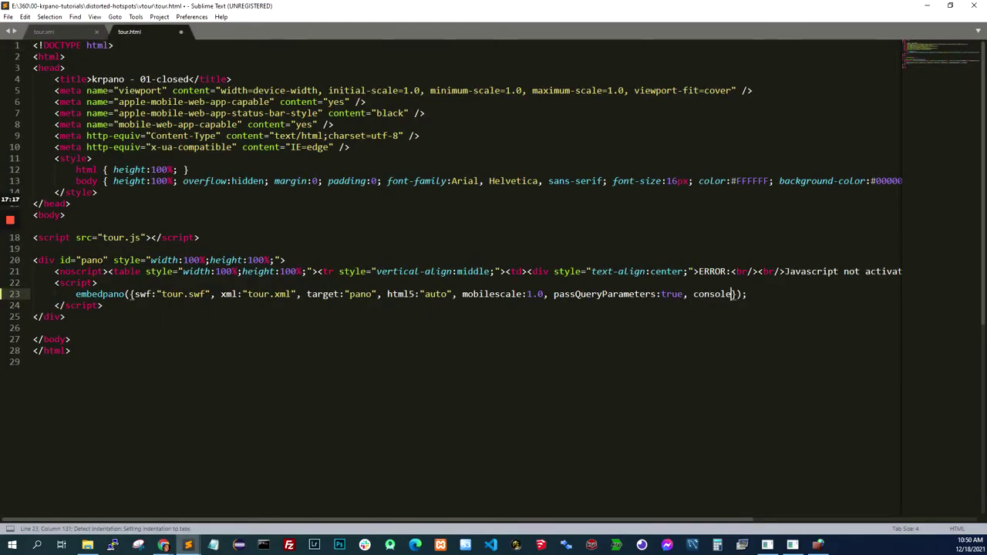
pyautogui.write('log:true')
pyautogui.hotkey('ctrl', 's')
# Step: Switch to Chrome, open the developer console beside the virtual tour and reload the page
pyautogui.moveTo(163, 545)
pyautogui.click(224, 497)
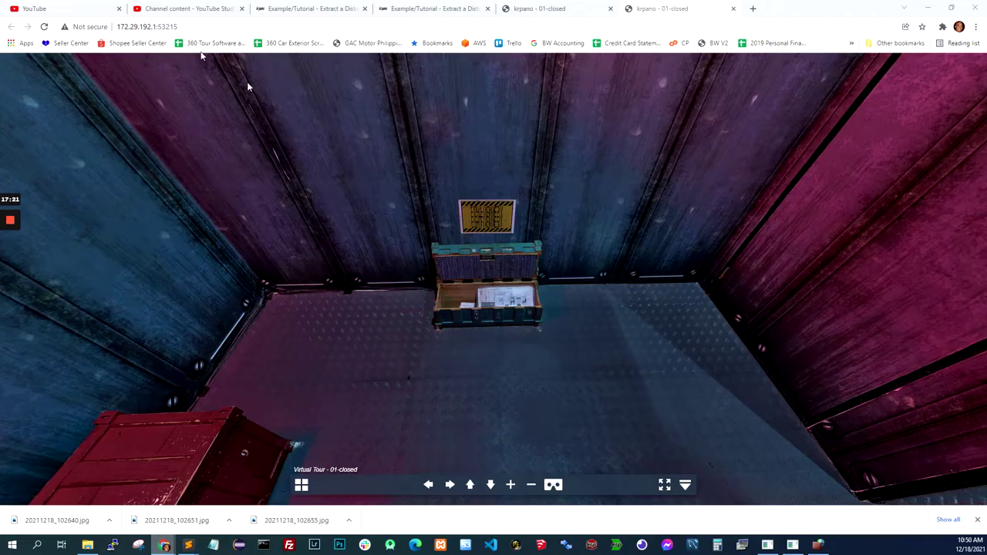
pyautogui.press('F12')
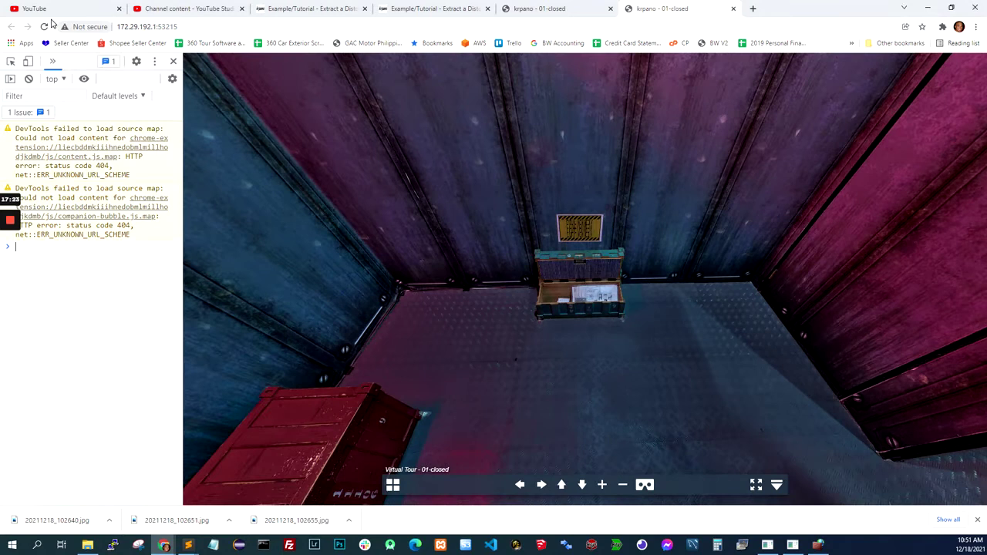
pyautogui.press('F5')
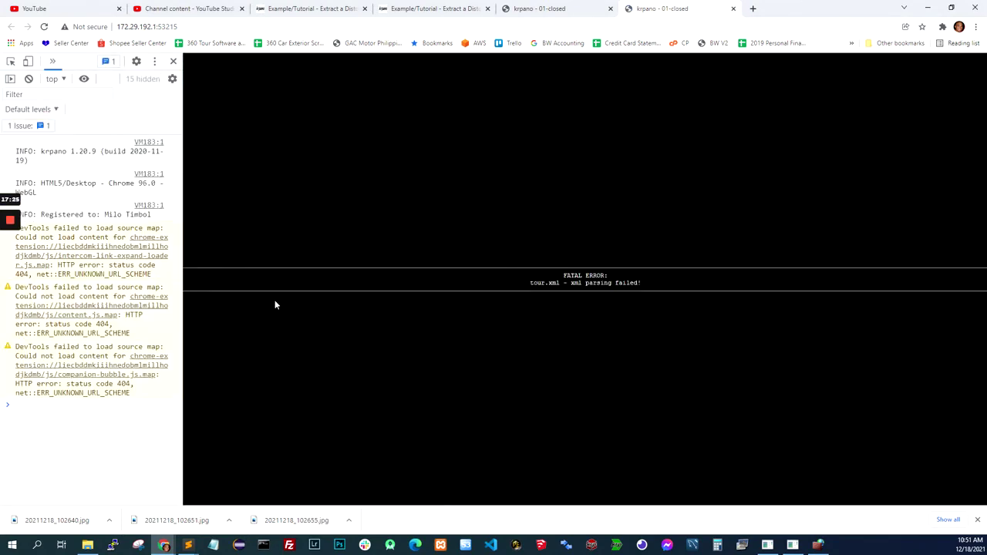
# Step: Switch to tour.xml in Sublime Text and delete the duplicate empty onclick attribute from the blue_chest_open hotspot
pyautogui.moveTo(188, 546)
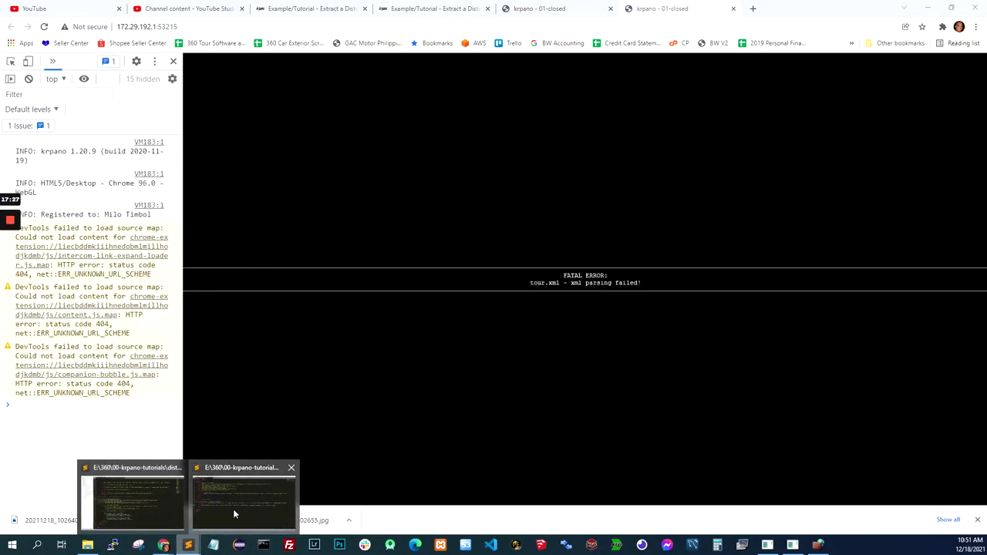
pyautogui.click(234, 509)
pyautogui.click(61, 34)
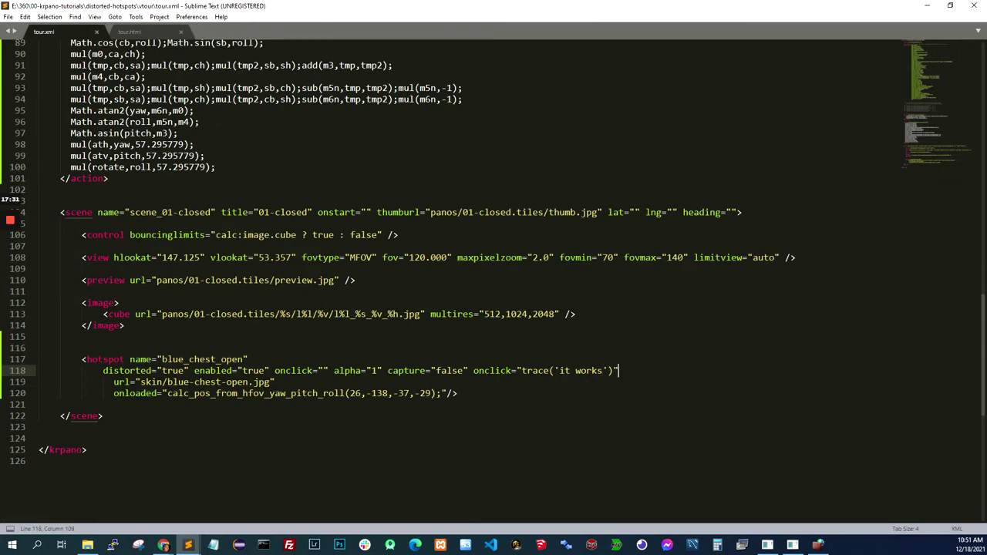
pyautogui.moveTo(328, 371); pyautogui.dragTo(274, 376)
pyautogui.press('Delete')
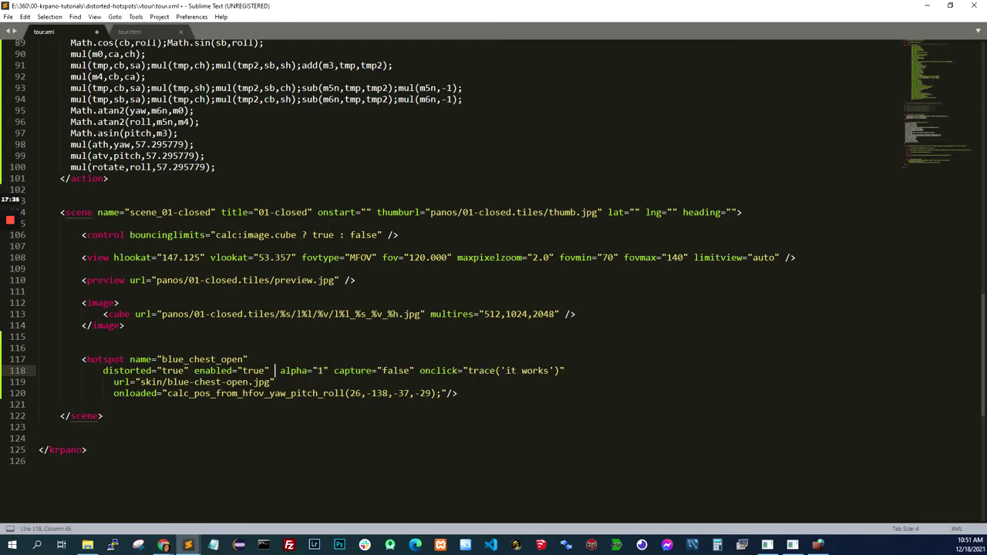
# Step: Switch to Chrome, reload the virtual tour and activate the chest hotspot repeatedly to test its trace output in the console
pyautogui.moveTo(164, 546)
pyautogui.click(219, 502)
pyautogui.press('F5')
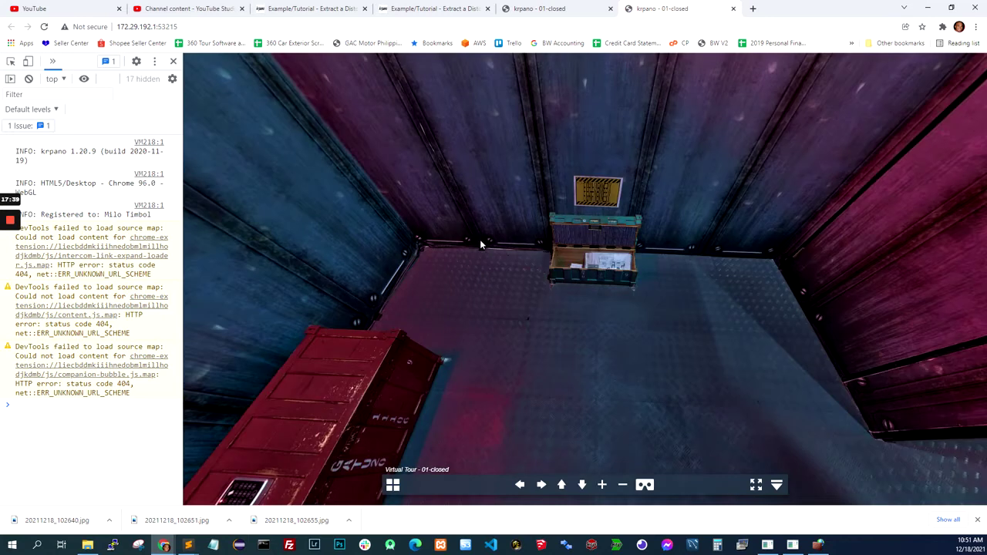
pyautogui.moveTo(659, 307); pyautogui.dragTo(631, 347)
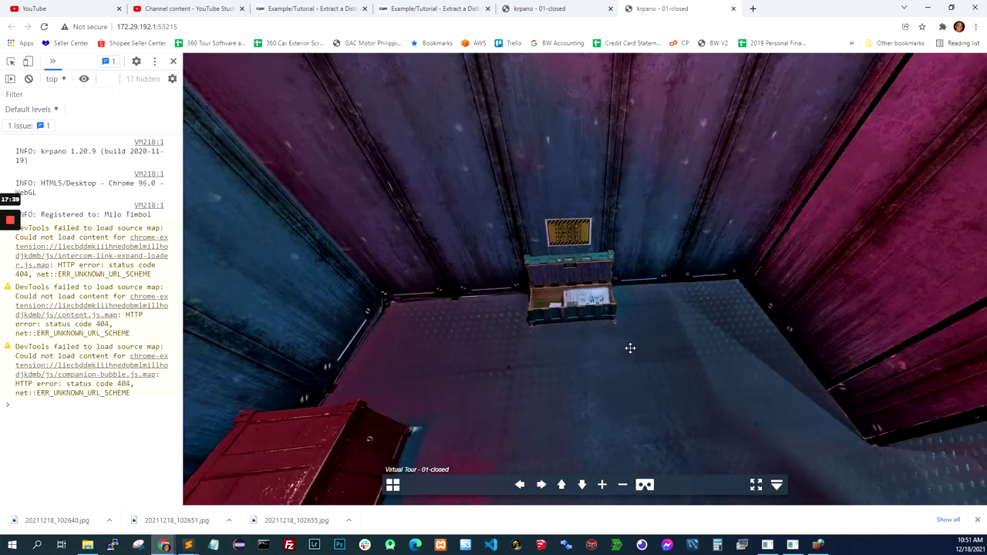
pyautogui.click(584, 277)
pyautogui.click(583, 276)
pyautogui.tripleClick(583, 277)
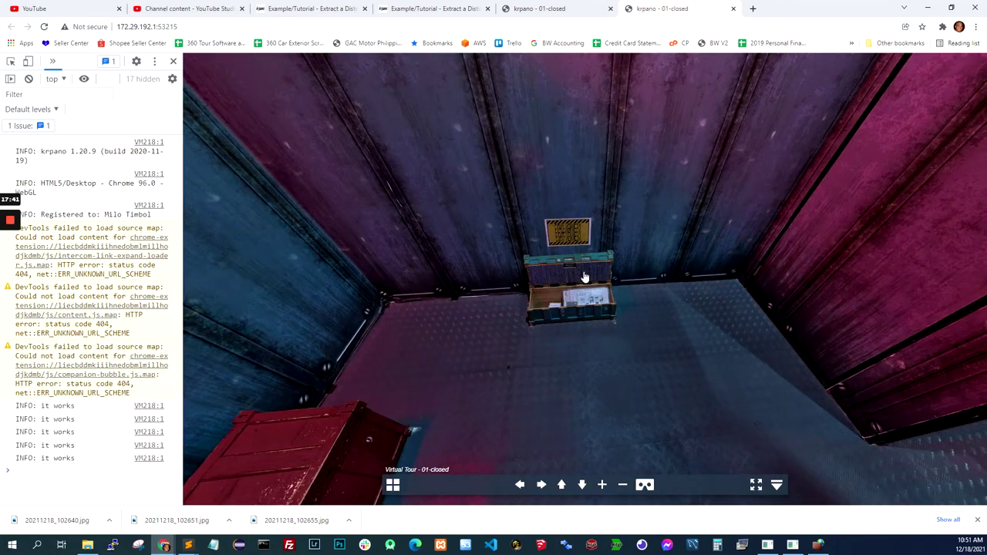
pyautogui.tripleClick(584, 276)
pyautogui.tripleClick(584, 277)
pyautogui.click(583, 276)
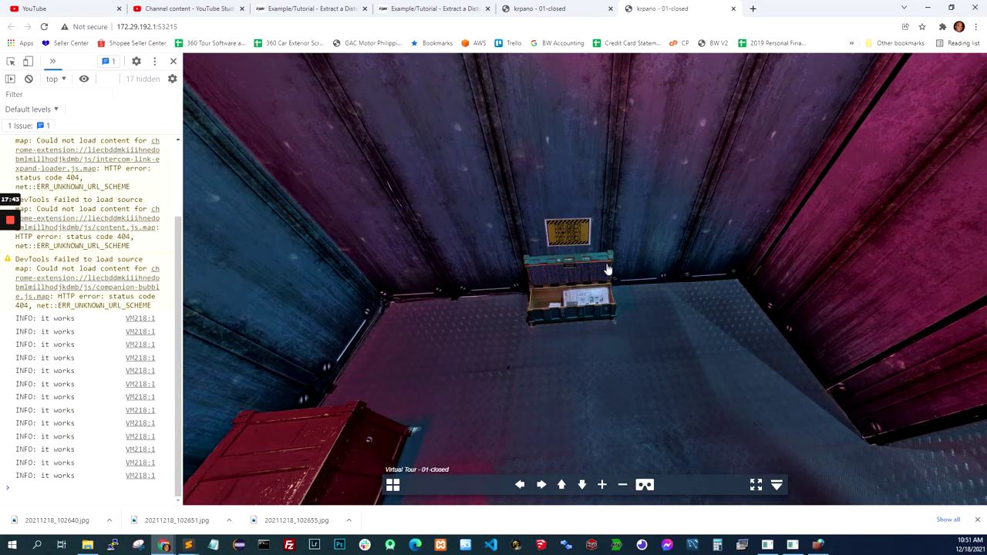
# Step: Switch to Sublime Text, replace the hotspot's onclick action with set(hotspot[blue_chest_open].alpha, 0); and save tour.xml
pyautogui.click(188, 545)
pyautogui.click(197, 503)
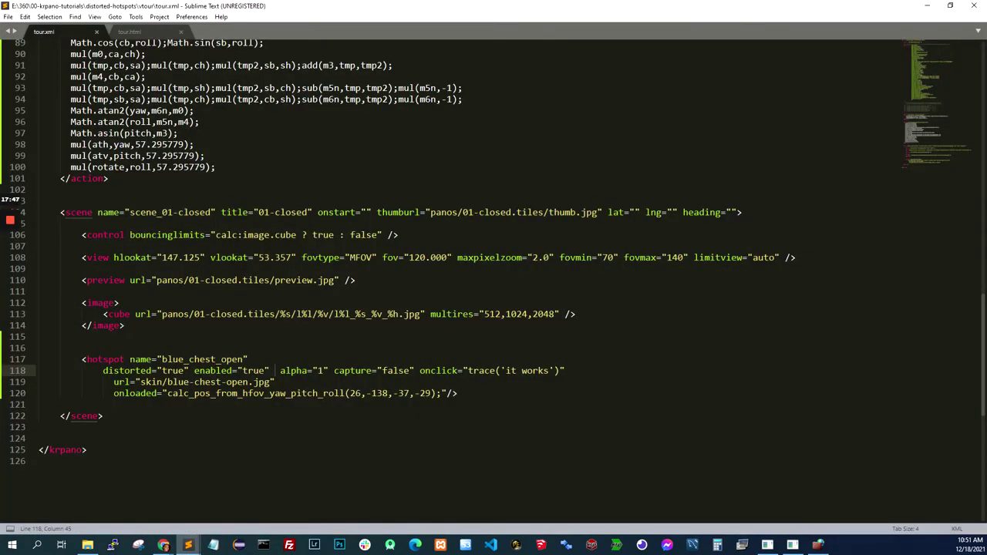
pyautogui.moveTo(468, 371); pyautogui.dragTo(560, 371)
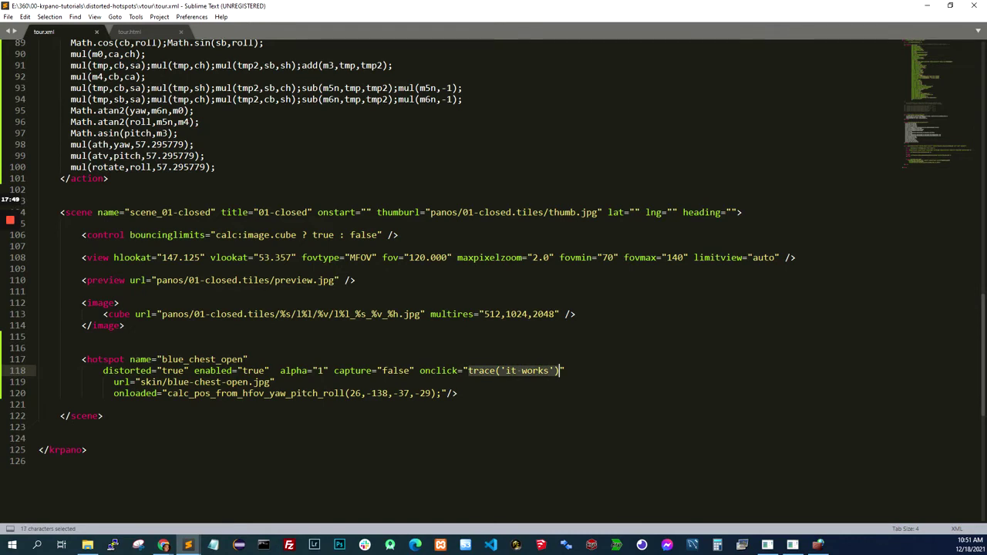
pyautogui.write('set')
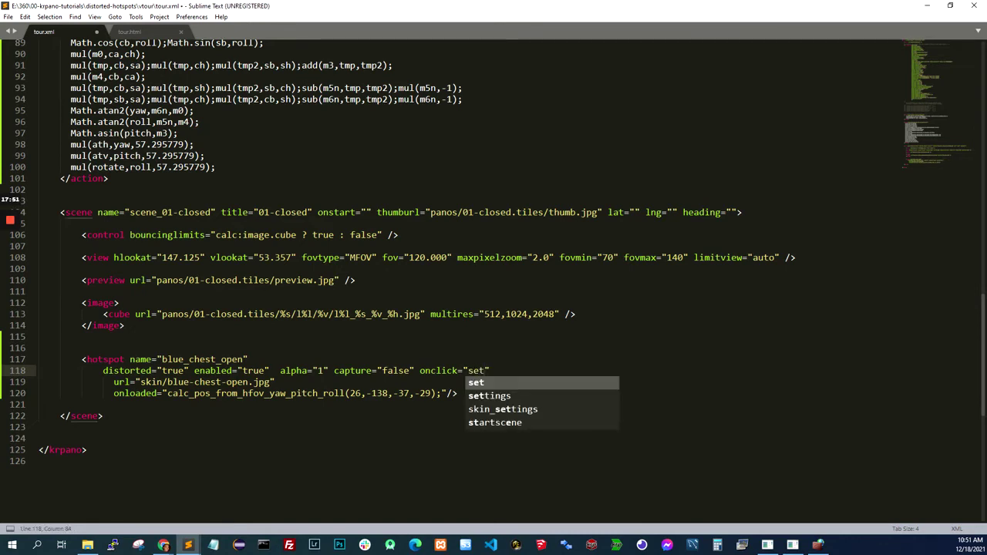
pyautogui.write('()')
pyautogui.write('hotspot[')
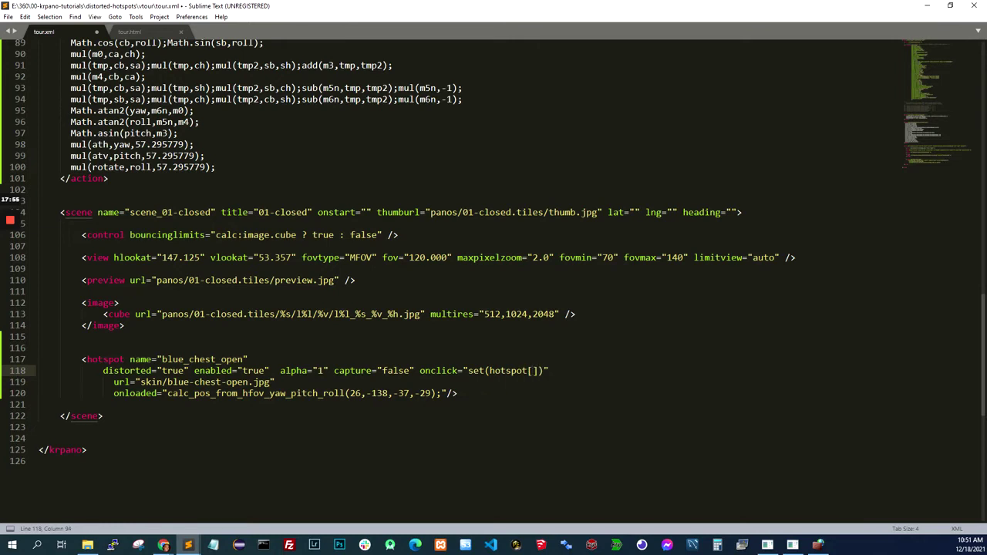
pyautogui.doubleClick(199, 359)
pyautogui.hotkey('ctrl', 'c')
pyautogui.click(538, 370)
pyautogui.hotkey('ctrl', 'v')
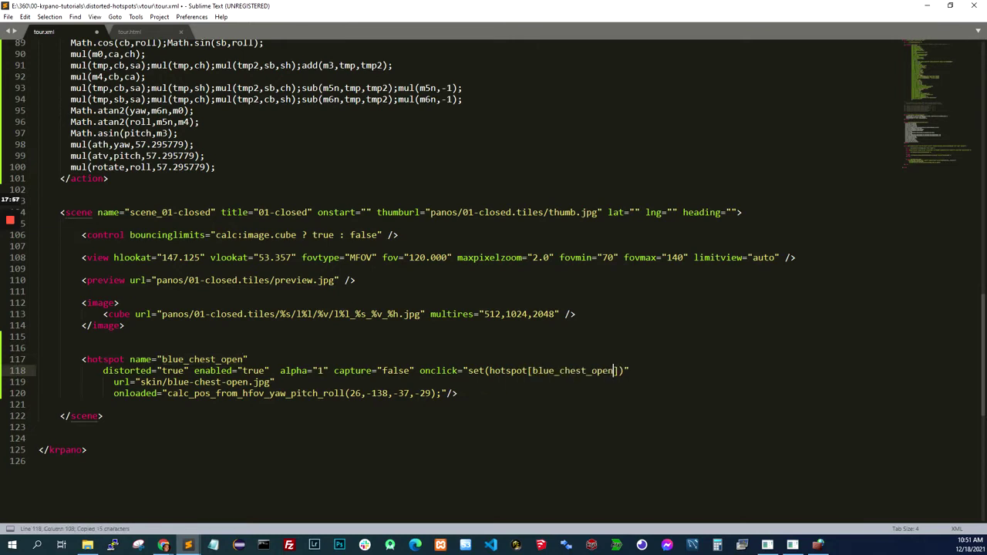
pyautogui.write('.alpha, 0);')
pyautogui.hotkey('ctrl', 's')
# Step: Switch to Chrome, reload the virtual tour and test the chest hotspot's alpha change
pyautogui.click(163, 546)
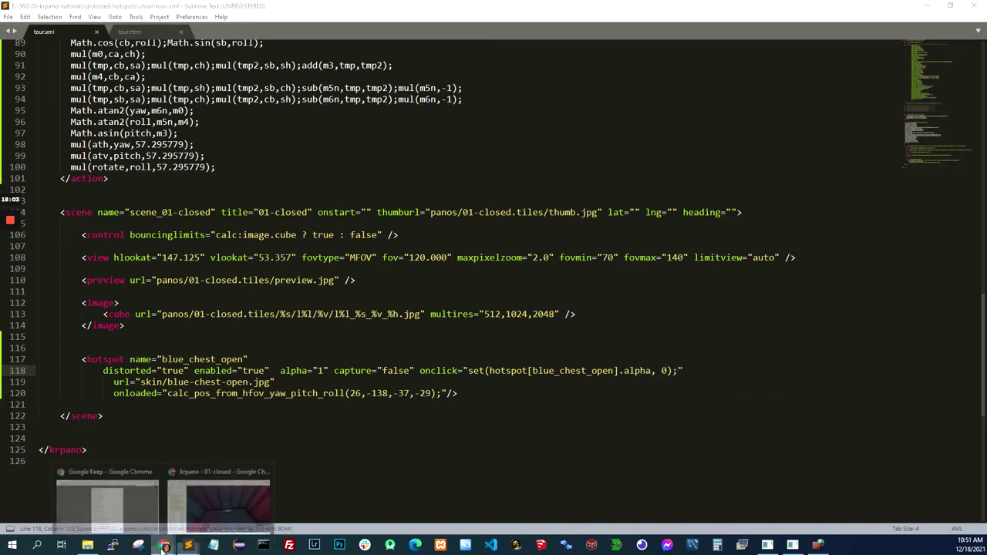
pyautogui.click(218, 502)
pyautogui.press('F5')
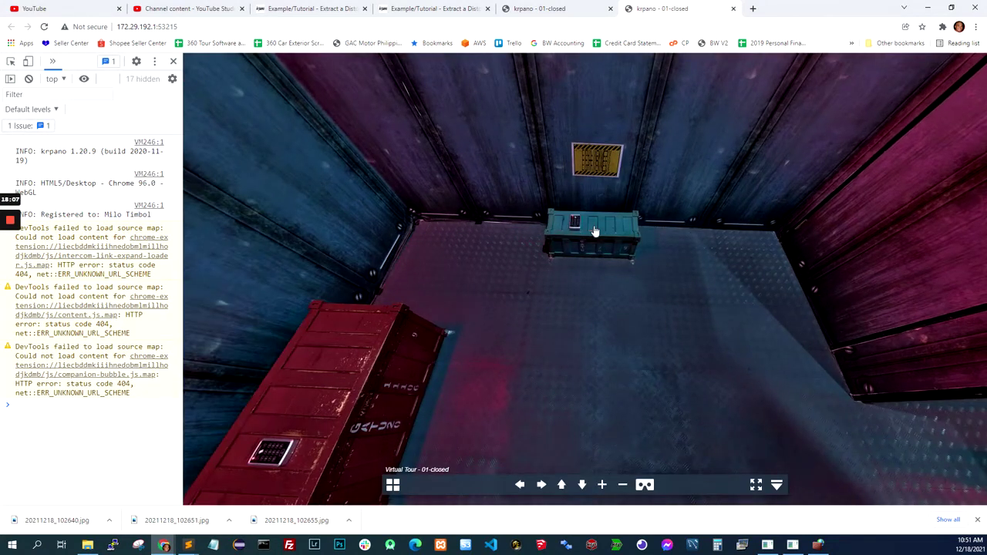
# Step: Switch to tour.xml in Sublime Text, replace set with tween in the blue_chest_open hotspot's onclick action and save the file
pyautogui.click(188, 546)
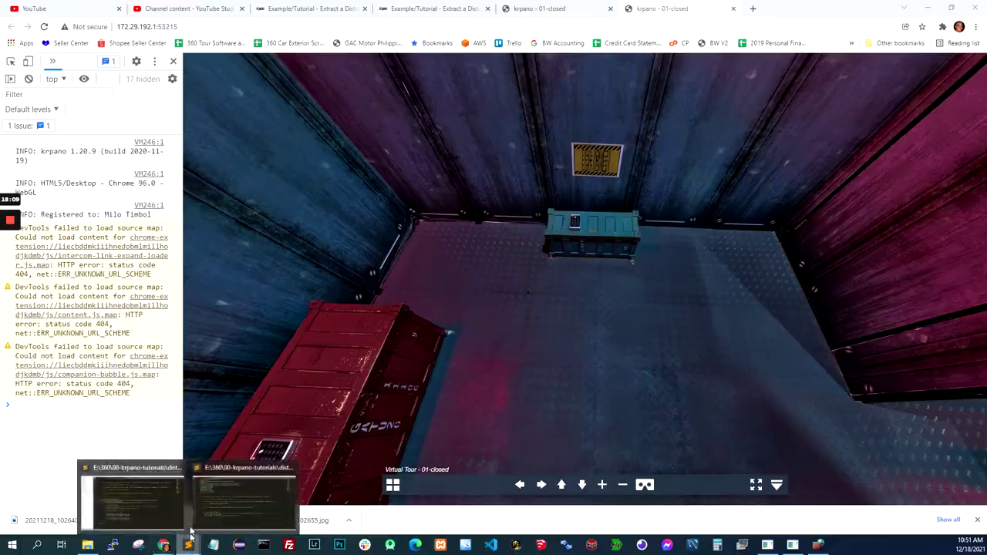
pyautogui.click(127, 497)
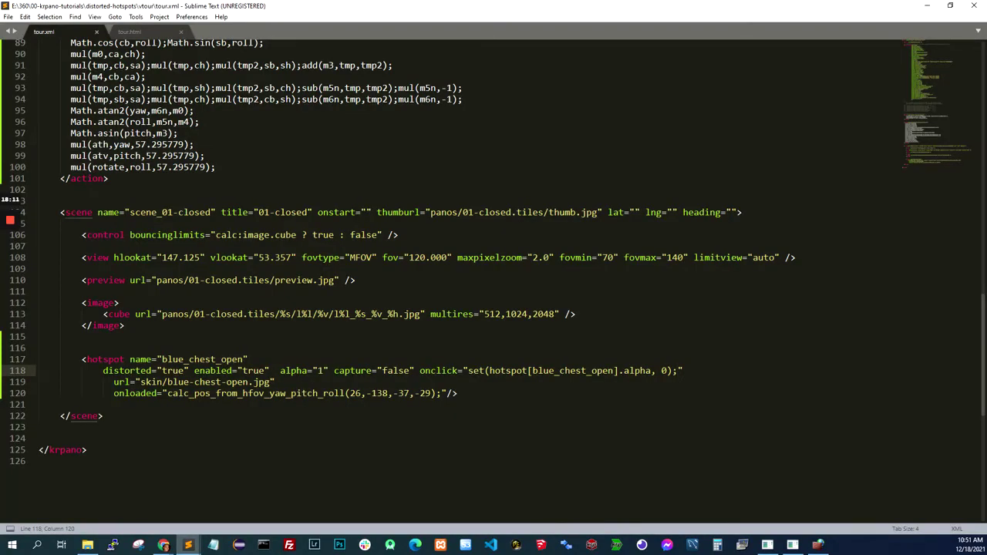
pyautogui.doubleClick(479, 371)
pyautogui.write('tween')
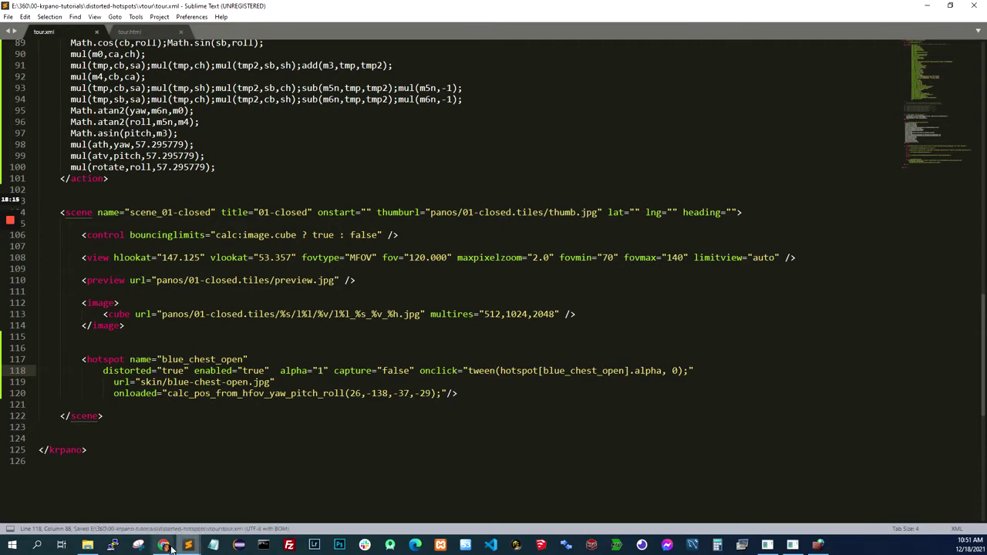
# Step: Switch to Chrome, reload the virtual tour and activate the open chest to test its tween fade
pyautogui.click(163, 545)
pyautogui.click(224, 494)
pyautogui.click(44, 26)
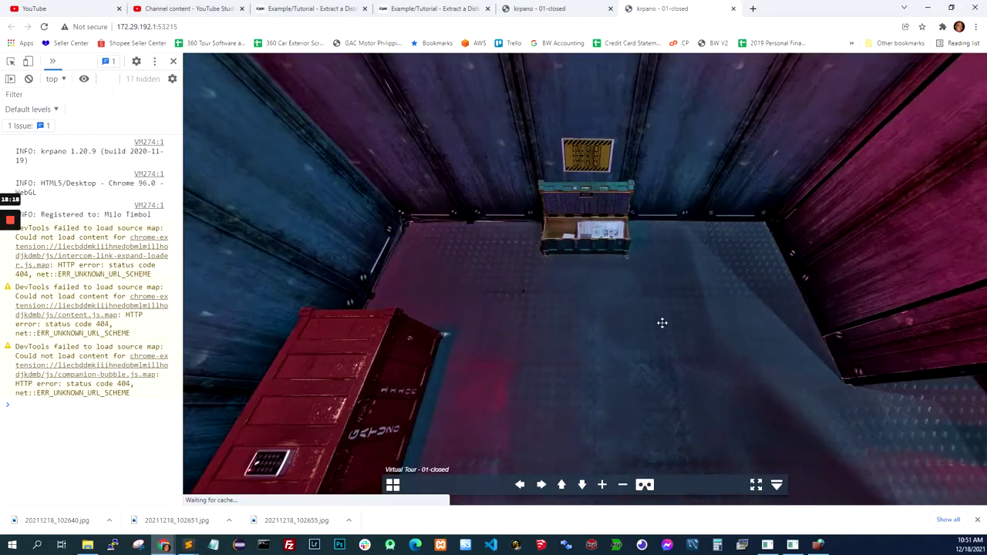
pyautogui.click(594, 229)
pyautogui.click(596, 229)
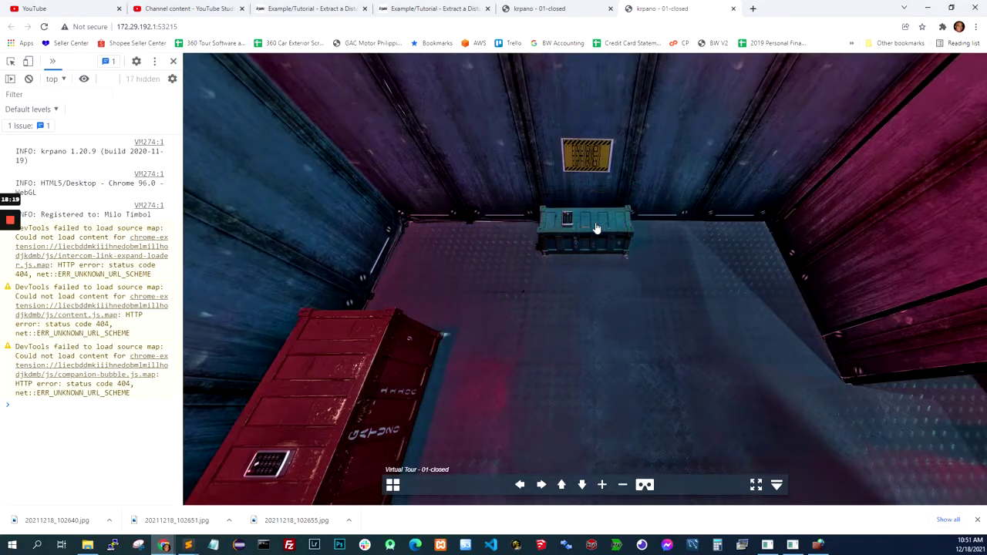
# Step: Switch to Sublime Text, replace blue_chest_open inside the onclick tween with get(name) and save tour.xml
pyautogui.click(190, 545)
pyautogui.click(235, 503)
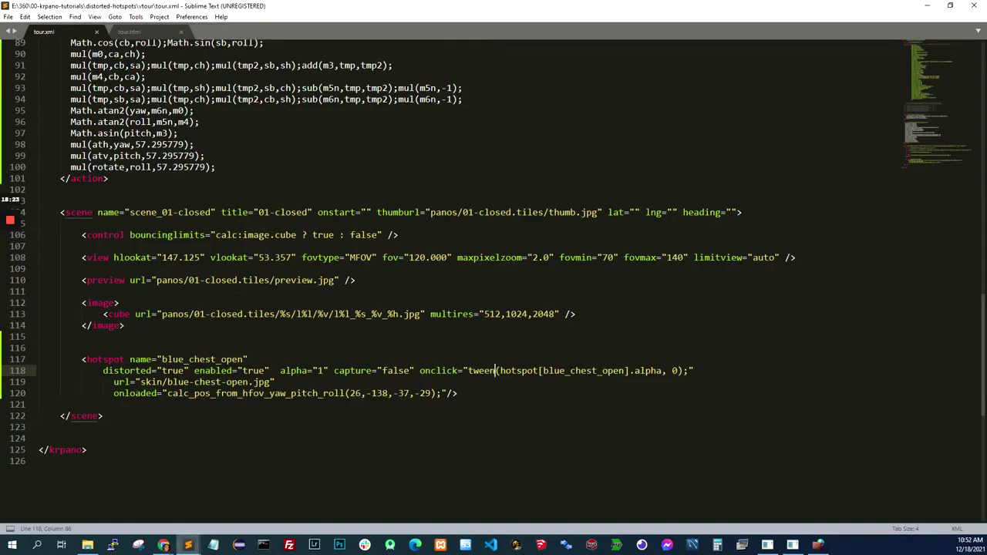
pyautogui.click(474, 371)
pyautogui.doubleClick(571, 373)
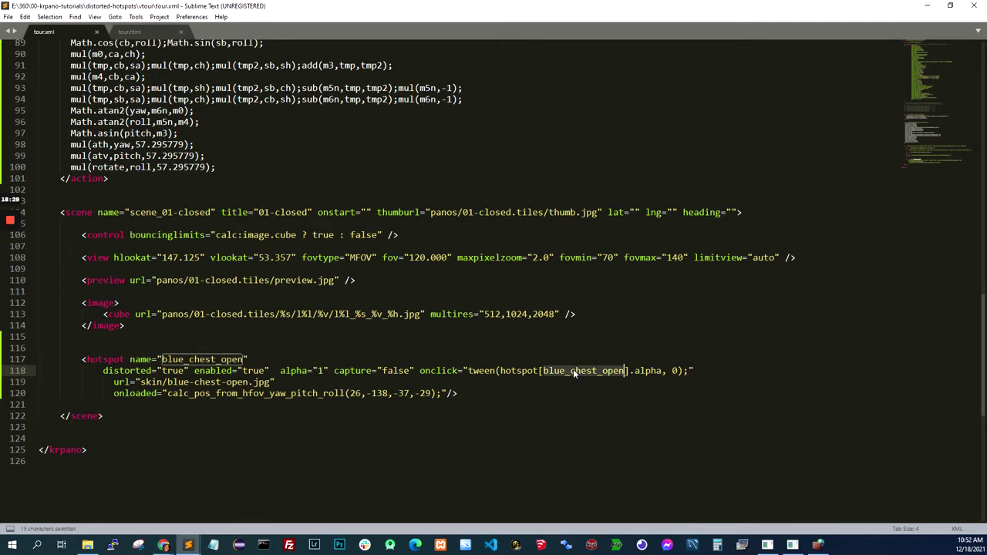
pyautogui.click(569, 374)
pyautogui.doubleClick(569, 374)
pyautogui.write('get(n')
pyautogui.press('Tab')
pyautogui.hotkey('ctrl', 's')
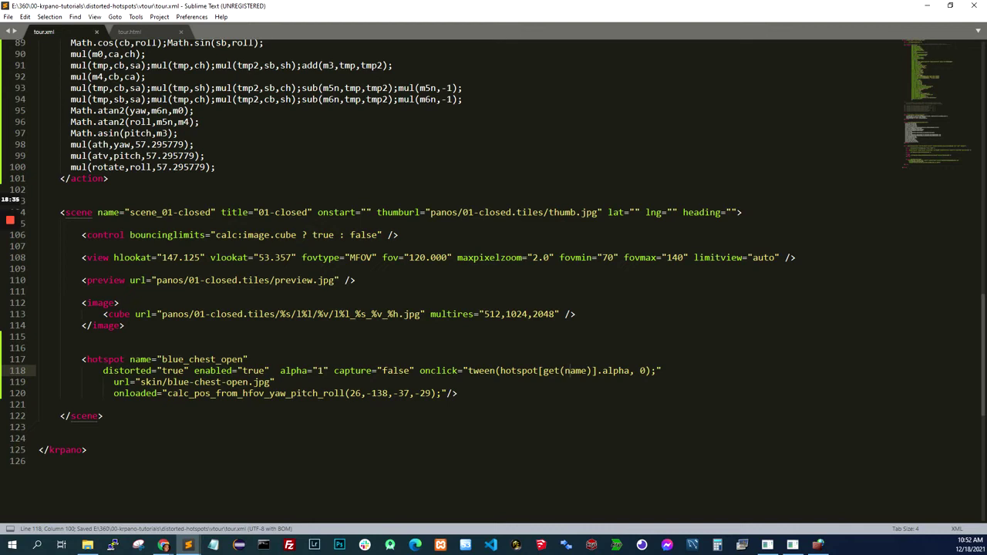
# Step: Highlight the hotspot's name attribute, switch to Chrome and reload the virtual tour to test the get(name) version
pyautogui.click(163, 545)
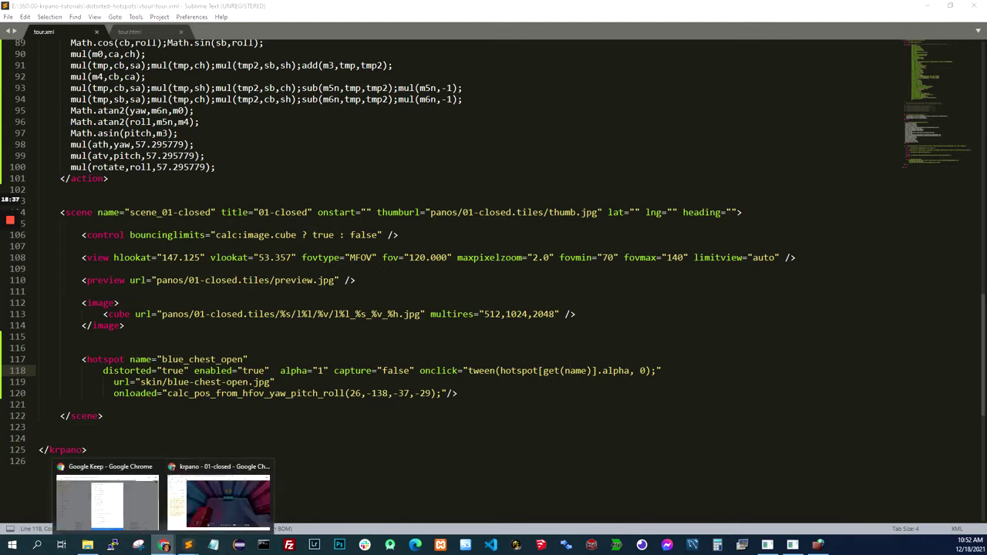
pyautogui.doubleClick(140, 360)
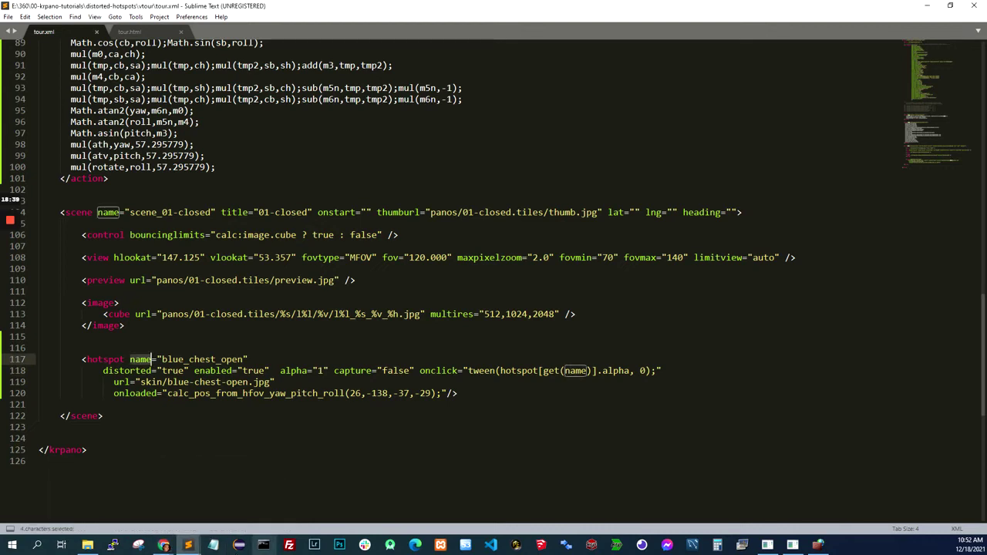
pyautogui.click(163, 545)
pyautogui.click(231, 502)
pyautogui.press('F5')
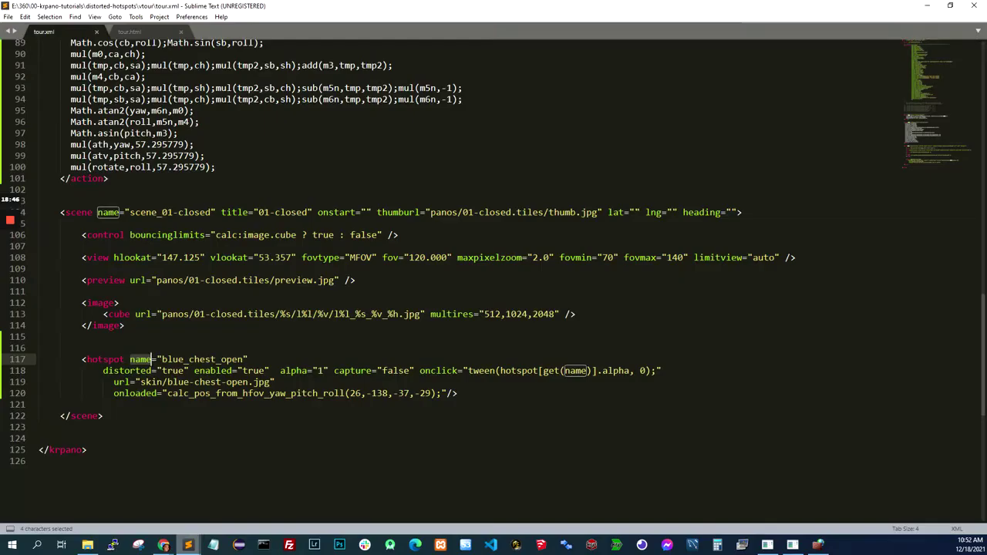
# Step: Switch to Sublime Text, replace the blue_chest_open hotspot's whole onclick action with toggle_chest and save tour.xml
pyautogui.click(189, 490)
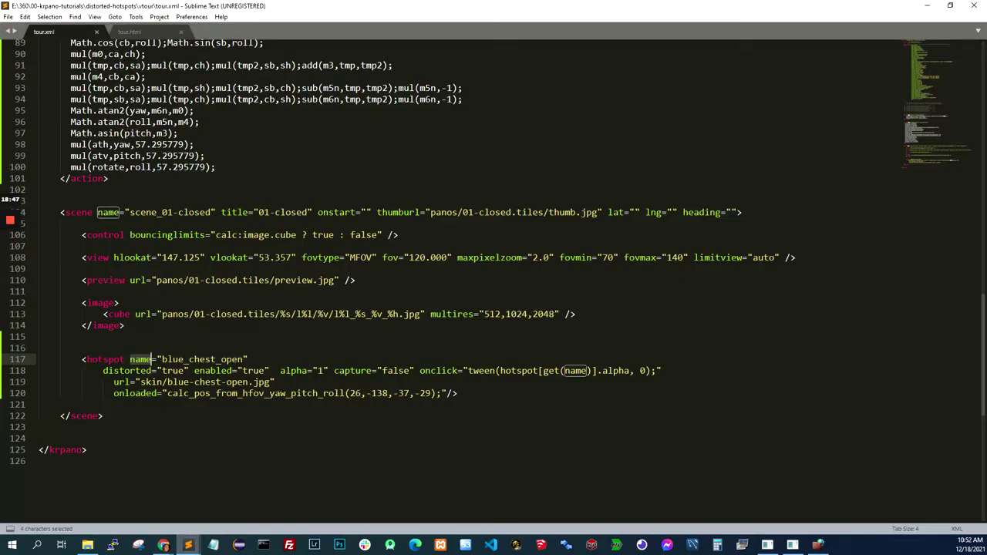
pyautogui.click(470, 371)
pyautogui.moveTo(469, 371); pyautogui.dragTo(656, 371)
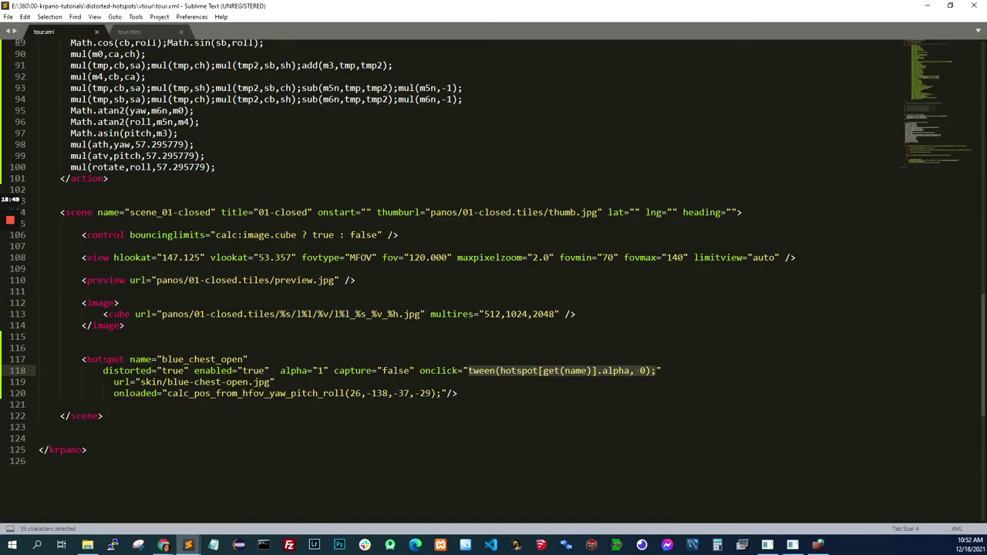
pyautogui.write('toggle_c')
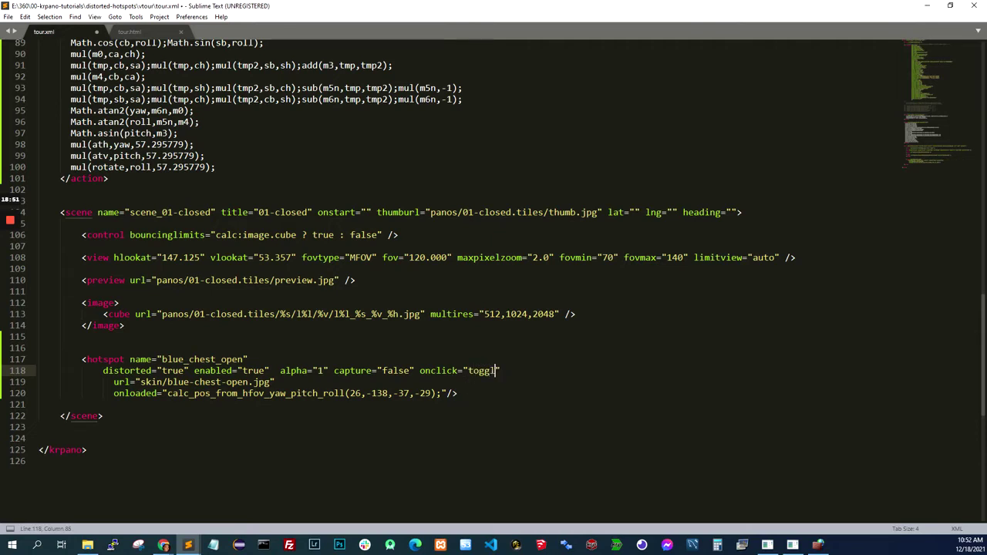
pyautogui.write('hest')
pyautogui.hotkey('ctrl', 's')
# Step: Add the attribute state="closed" after the hotspot's onclick attribute and save tour.xml
pyautogui.press('End')
pyautogui.write('s')
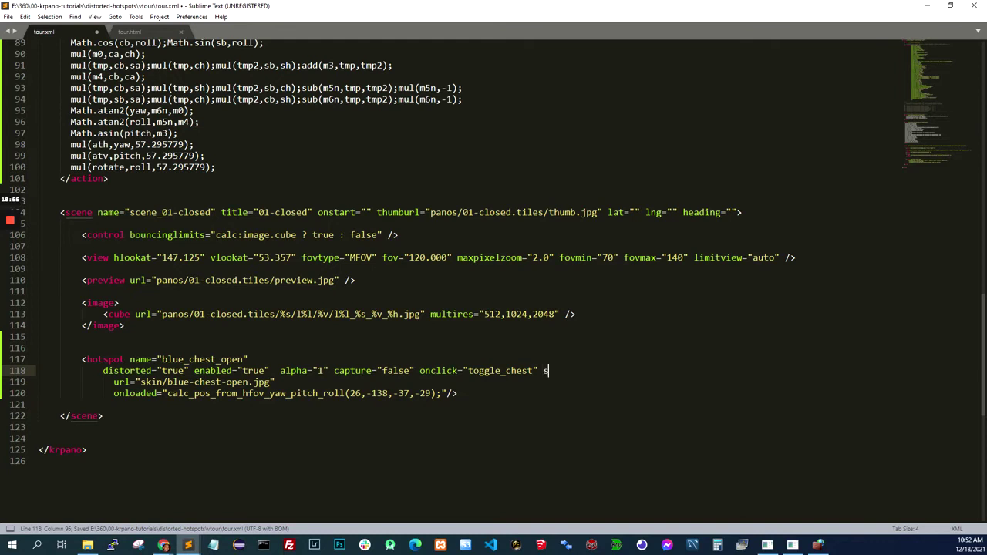
pyautogui.write('tate')
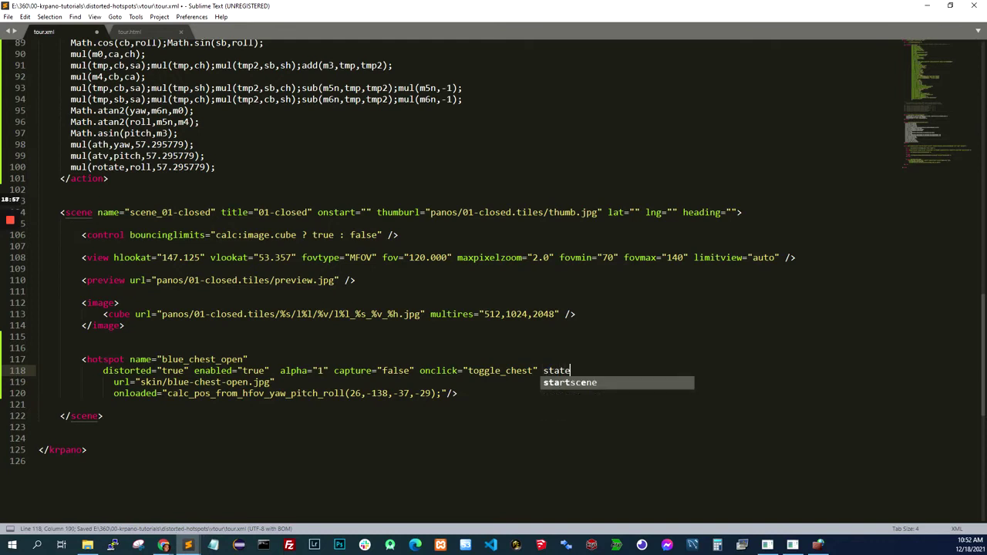
pyautogui.write('="')
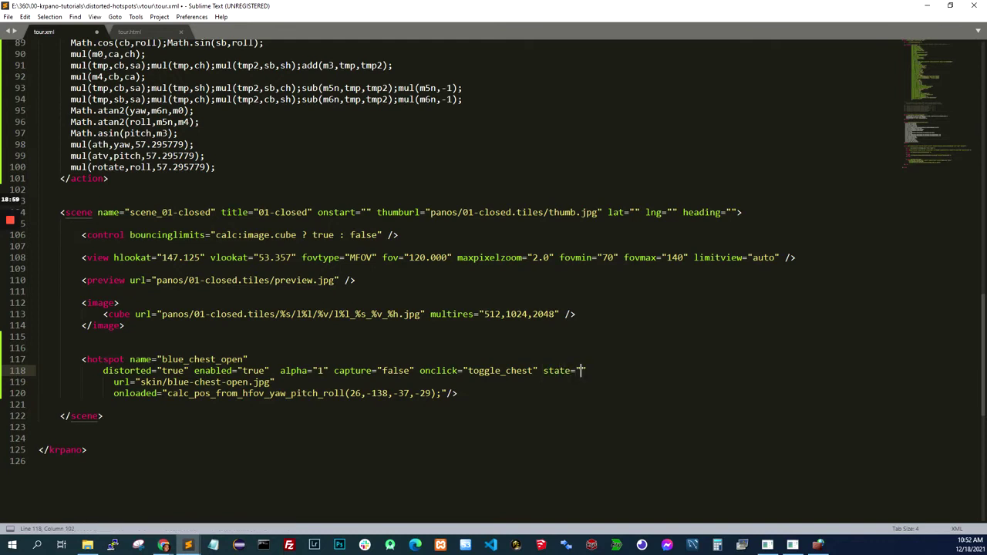
pyautogui.write('closed')
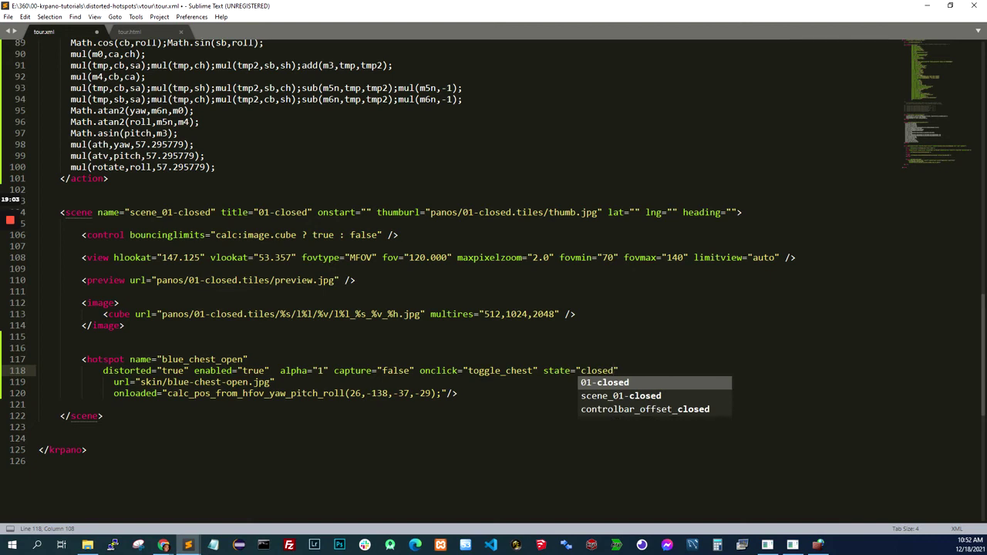
pyautogui.hotkey('ctrl', 's')
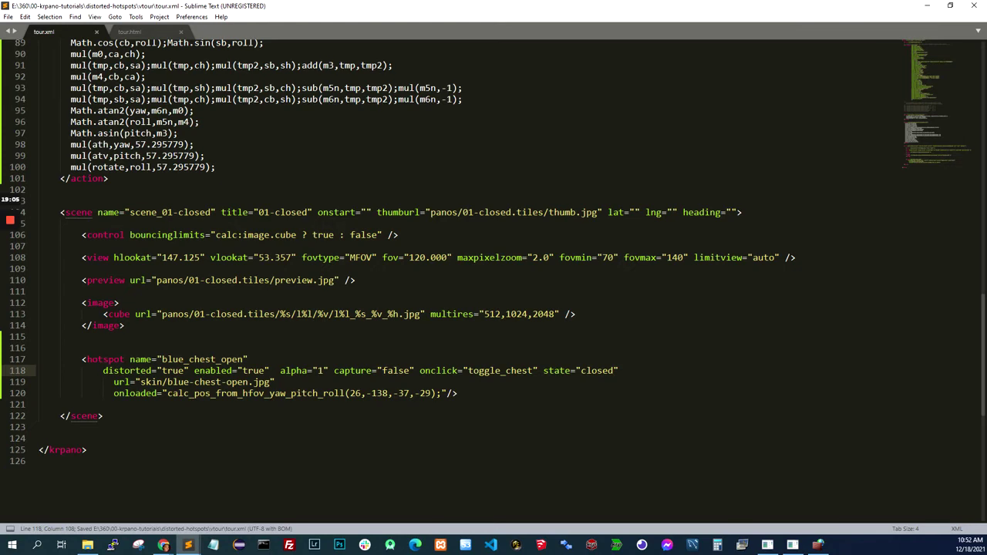
# Step: Set the blue_chest_open hotspot's alpha to 0 and save tour.xml
pyautogui.click(548, 370)
pyautogui.press('Left')
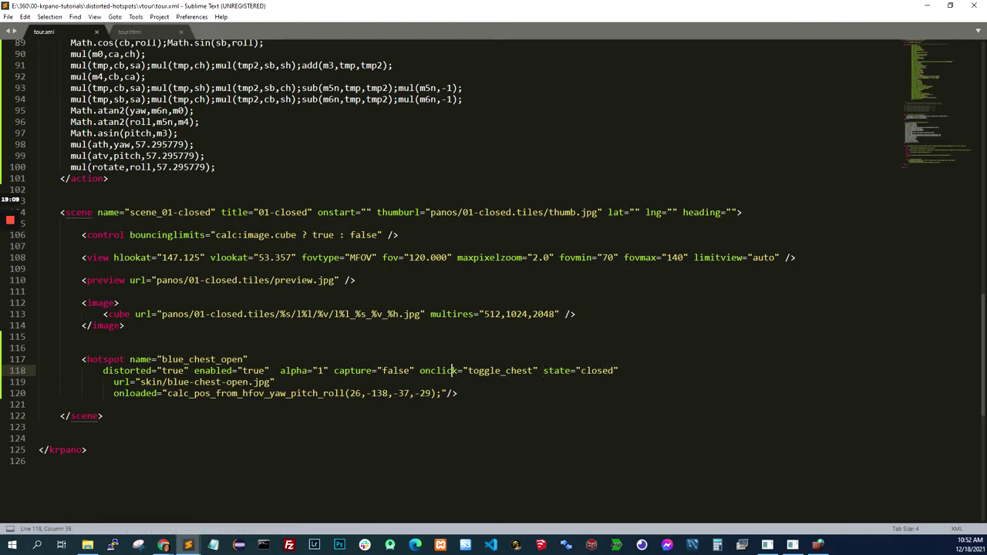
pyautogui.press('BackSpace')
pyautogui.write('0')
pyautogui.hotkey('ctrl', 's')
# Step: Switch to Chrome, reload the virtual tour and check how the chest appears on load
pyautogui.moveTo(164, 545)
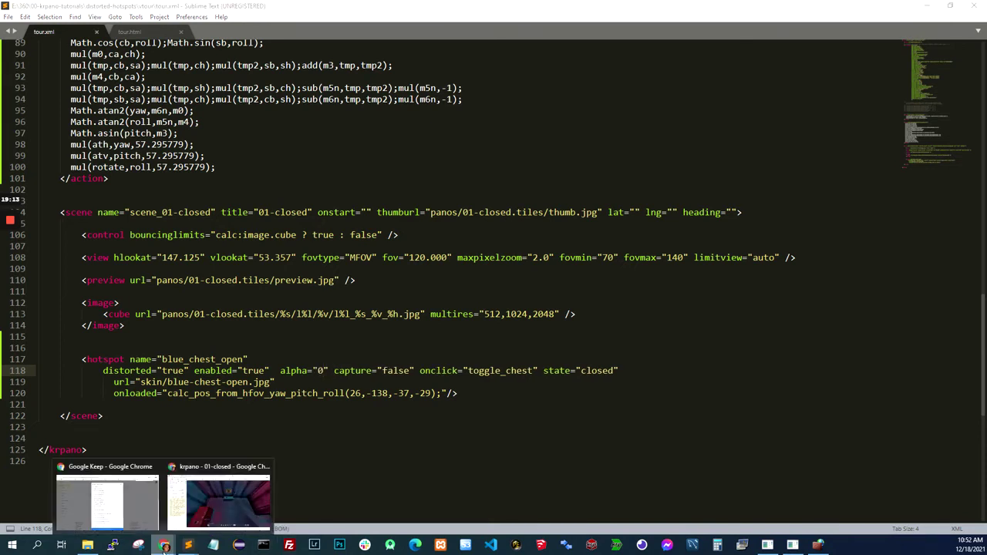
pyautogui.click(227, 501)
pyautogui.press('F5')
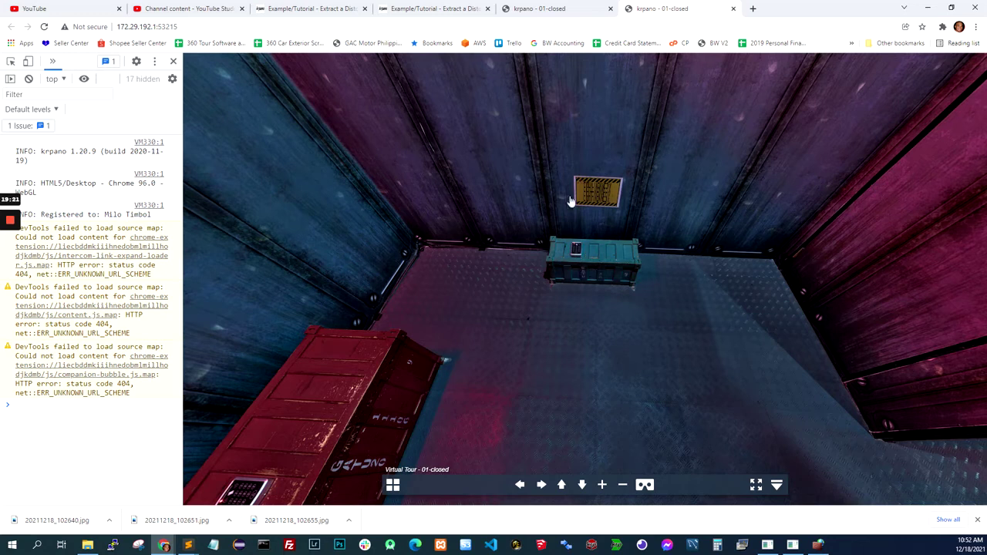
pyautogui.click(189, 546)
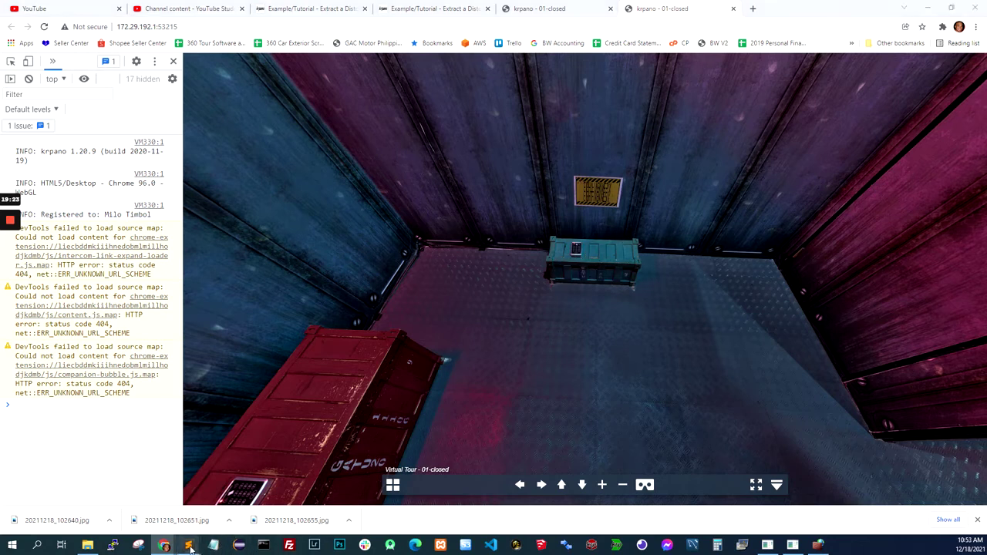
pyautogui.click(866, 249)
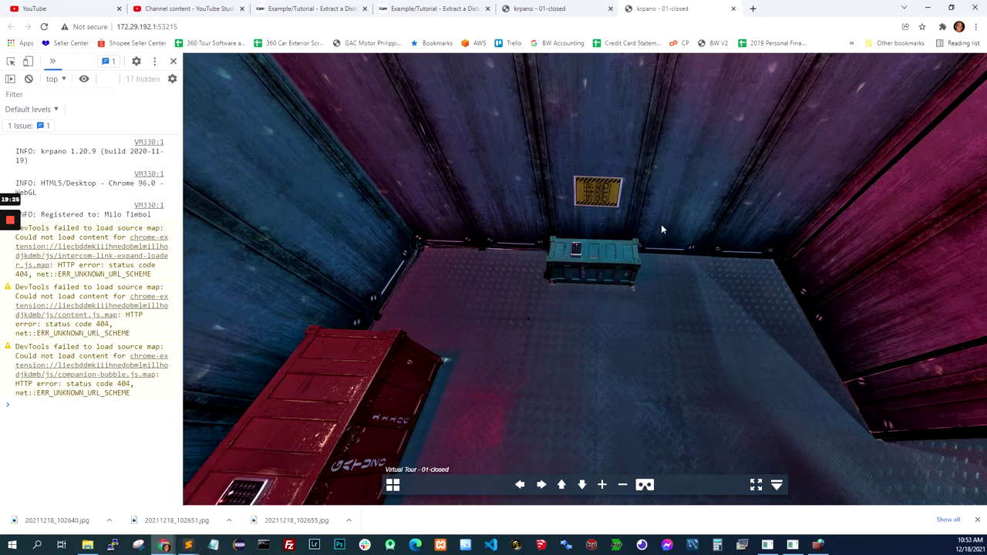
# Step: Switch to Sublime Text and review the state attribute of the blue_chest_open hotspot
pyautogui.click(189, 546)
pyautogui.click(247, 503)
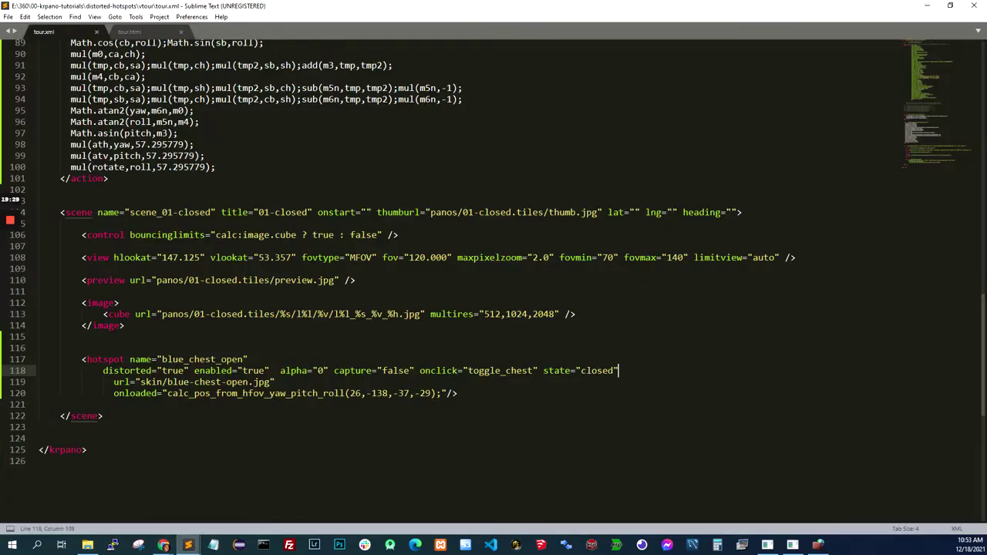
pyautogui.moveTo(543, 371); pyautogui.dragTo(638, 371)
pyautogui.click(561, 371)
pyautogui.hotkey('shift', 'End')
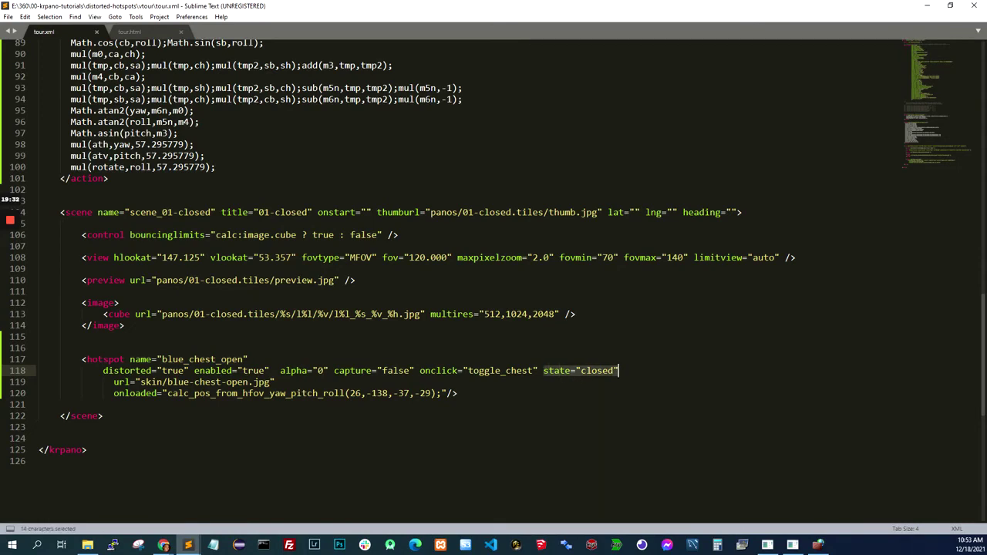
pyautogui.click(554, 371)
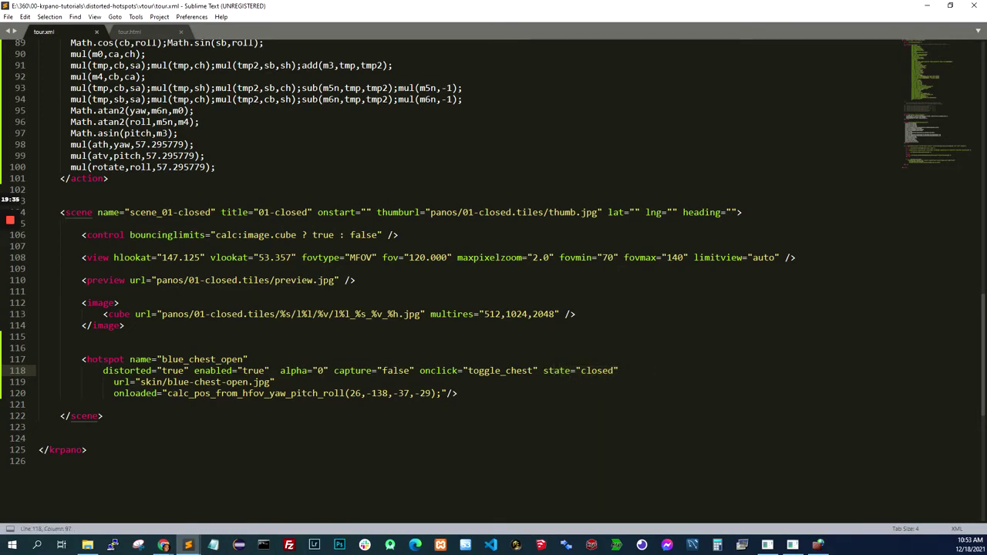
pyautogui.doubleClick(554, 371)
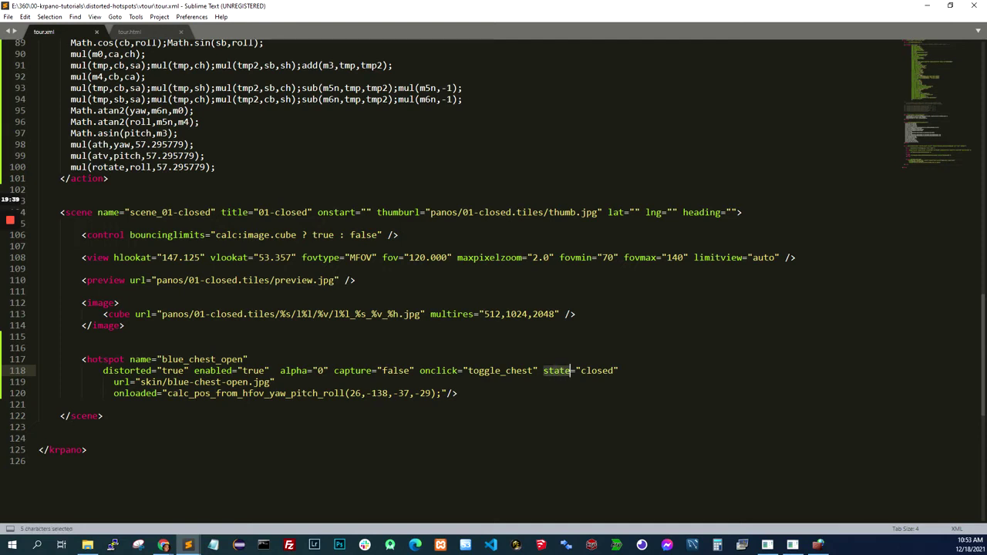
pyautogui.write('closeorope')
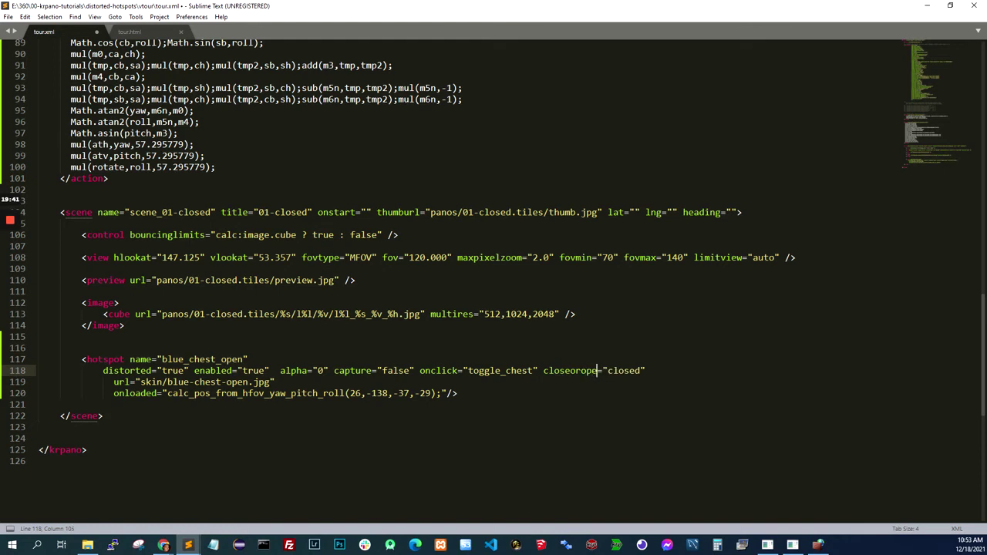
pyautogui.press('BackSpace')
pyautogui.press('BackSpace')
pyautogui.press('BackSpace')
pyautogui.press('BackSpace')
pyautogui.press('BackSpace')
pyautogui.press('BackSpace')
pyautogui.press('BackSpace')
pyautogui.press('BackSpace')
pyautogui.press('BackSpace')
pyautogui.press('BackSpace')
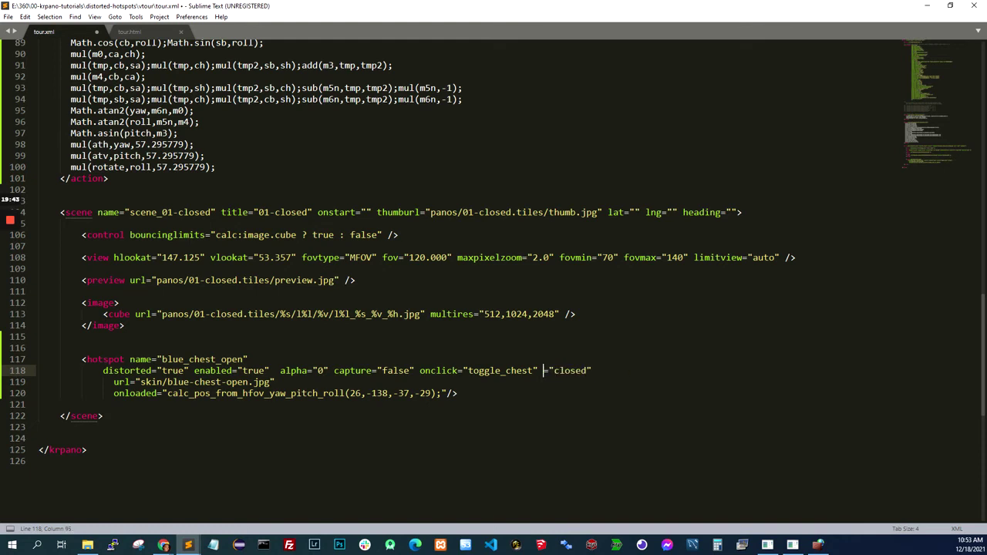
pyautogui.write('state')
pyautogui.hotkey('ctrl', 's')
# Step: Copy the toggle_chest name from the onclick attribute and insert an indented blank line between the hotspot and the closing scene tag
pyautogui.doubleClick(480, 370)
pyautogui.hotkey('ctrl', 'c')
pyautogui.click(38, 404)
pyautogui.press('Return')
pyautogui.press('Return')
pyautogui.press('Up')
pyautogui.press('Tab')
pyautogui.press('BackSpace')
# Step: Write an empty <actio name="toggle_chest"> element with its closing </actio> tag below the hotspot
pyautogui.write('<actio nan')
pyautogui.press('BackSpace')
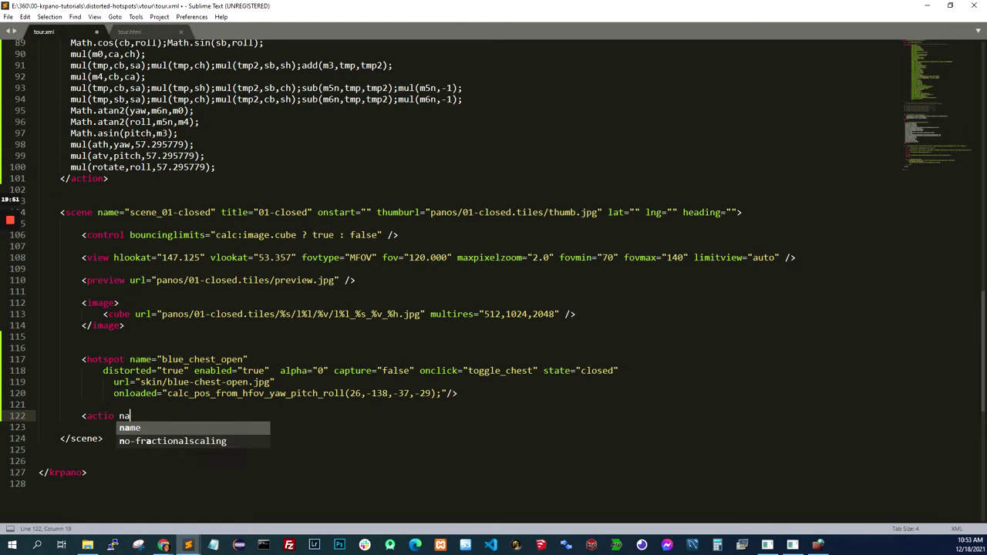
pyautogui.press('Return')
pyautogui.hotkey('ctrl', 'v')
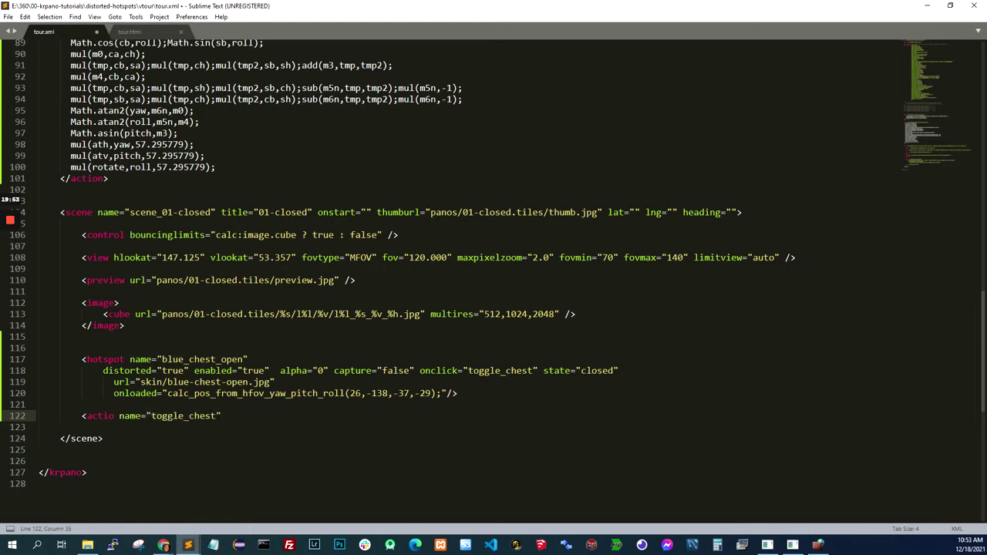
pyautogui.write('>')
pyautogui.press('Return')
pyautogui.write('</actio>')
pyautogui.press('Up')
pyautogui.press('End')
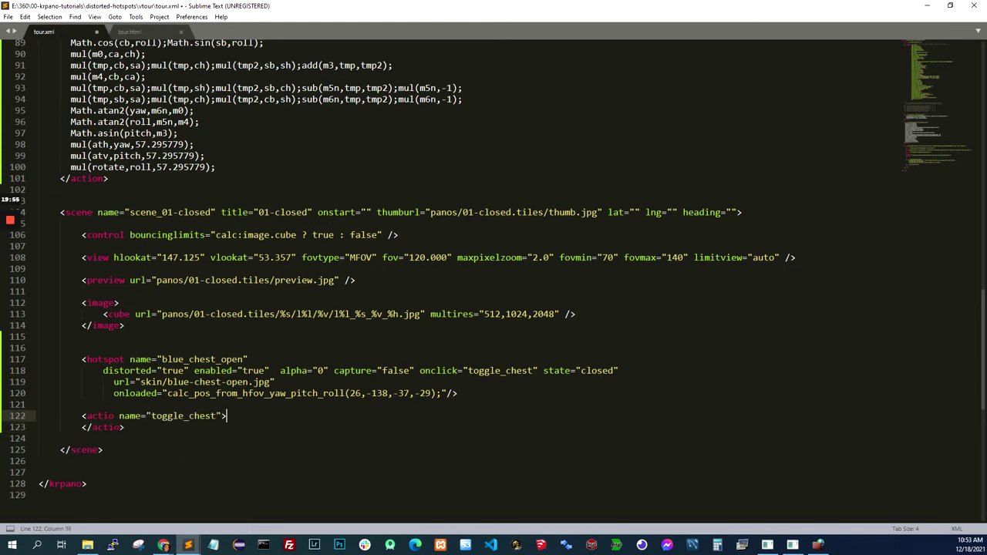
# Step: Correct the misspelled opening and closing tags to action, add an indented blank line inside the element and save tour.xml
pyautogui.click(119, 428)
pyautogui.click(113, 416)
pyautogui.write('n')
pyautogui.press('End')
pyautogui.press('Return')
pyautogui.hotkey('ctrl', 's')
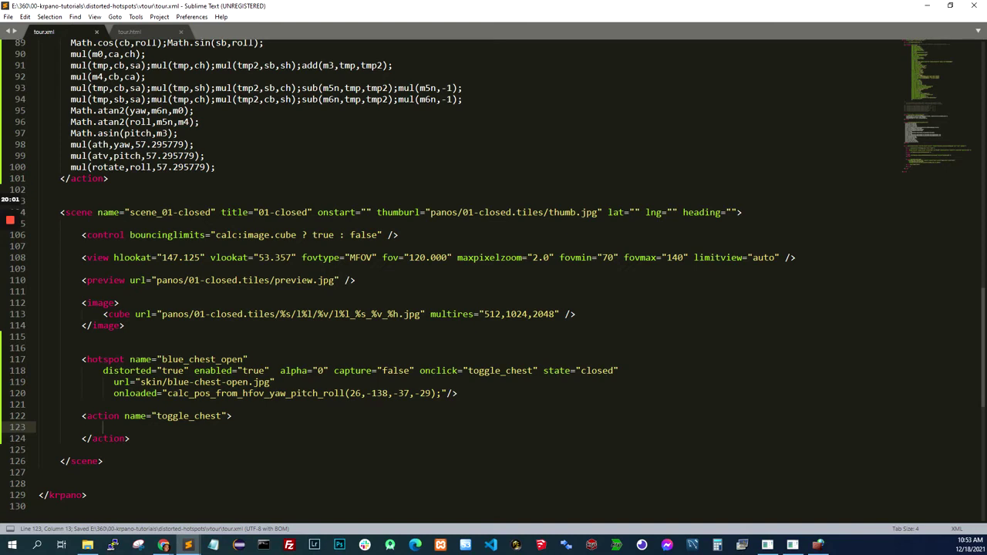
# Step: Add the attribute scope="local" to the toggle_chest action and save the file
pyautogui.click(538, 370)
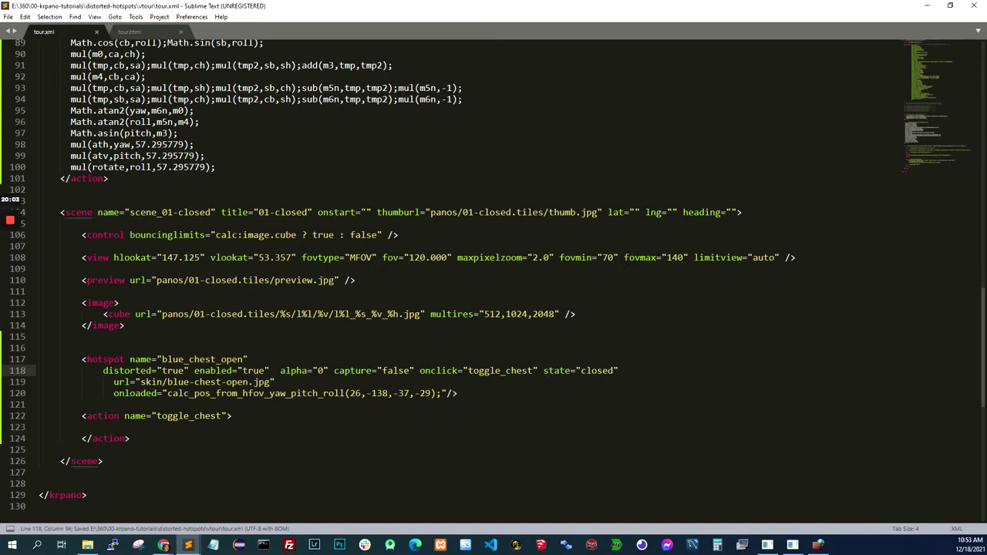
pyautogui.click(227, 416)
pyautogui.write('scope="local')
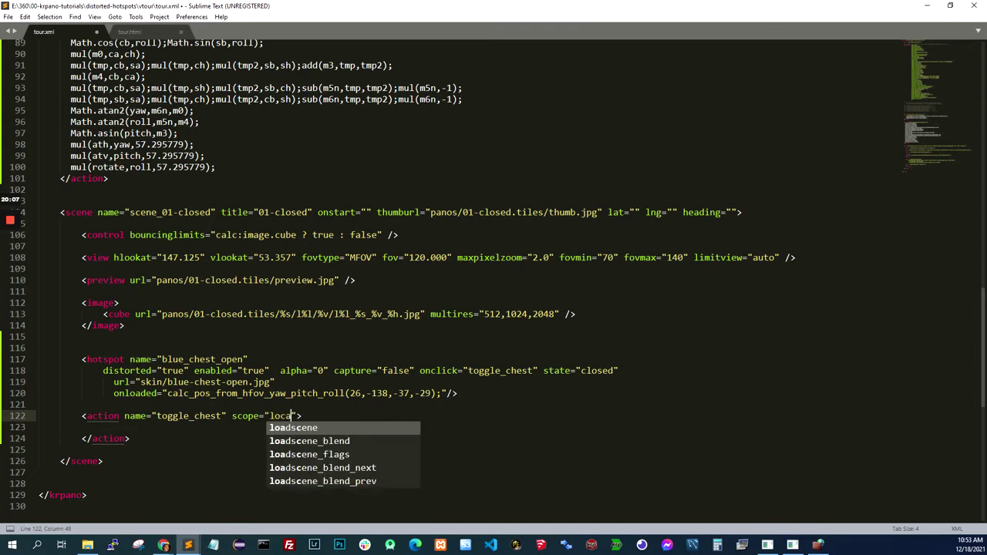
pyautogui.hotkey('ctrl', 's')
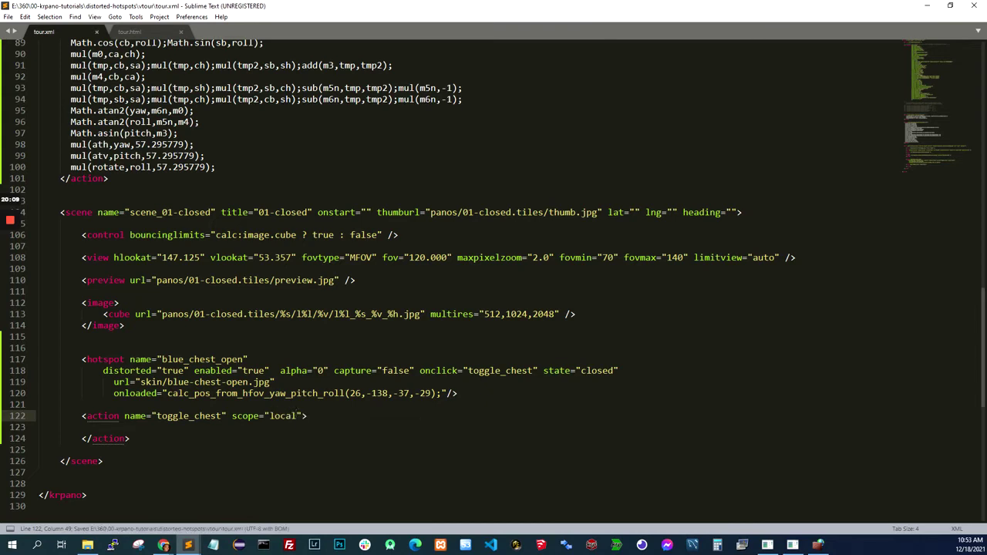
# Step: Start an if( ) condition containing get(caller.state) on its own indented line inside the toggle_chest action
pyautogui.click(38, 427)
pyautogui.press('Tab')
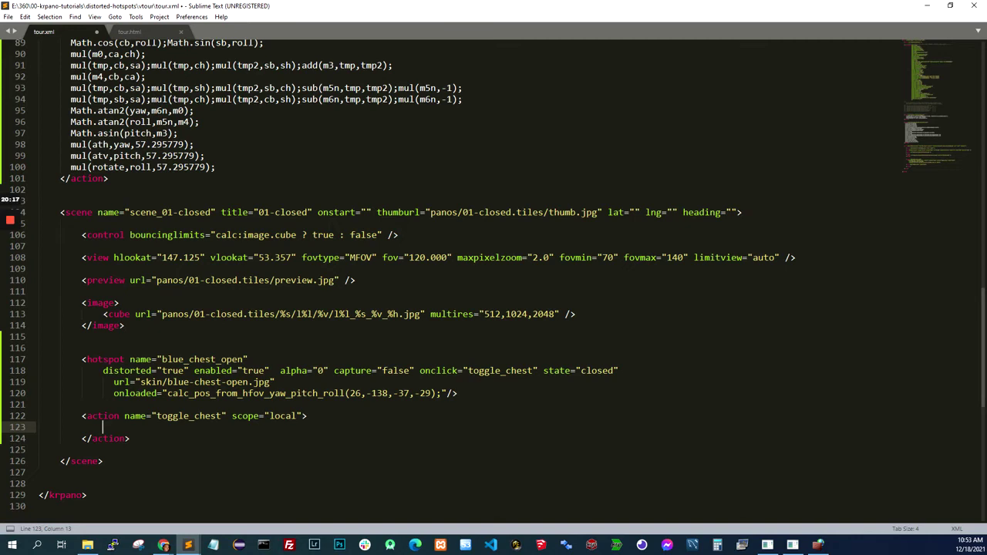
pyautogui.press('Return')
pyautogui.press('Return')
pyautogui.press('Up')
pyautogui.write('if()')
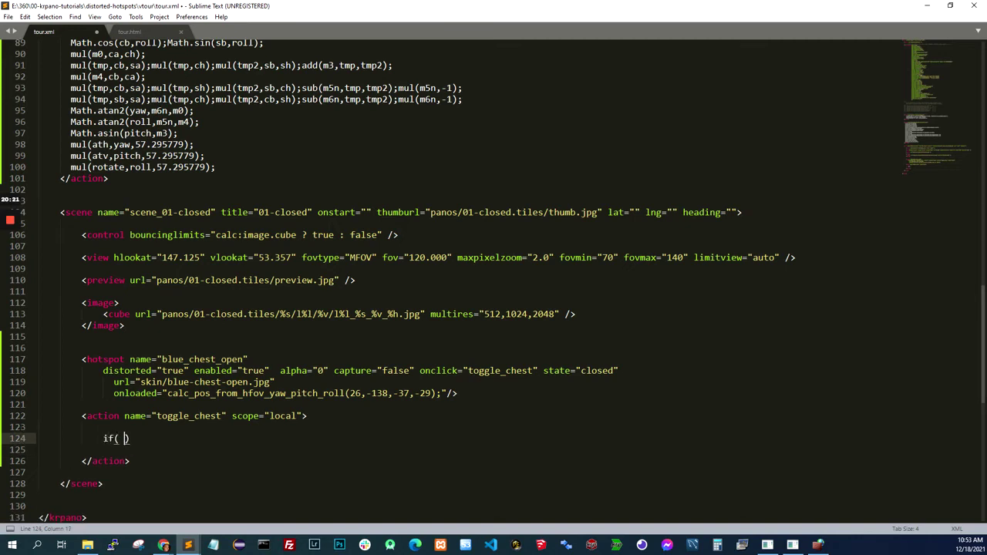
pyautogui.write(' get()')
pyautogui.press('Left')
pyautogui.press('Left')
pyautogui.write('caller.state')
pyautogui.press('Right')
pyautogui.press('Right')
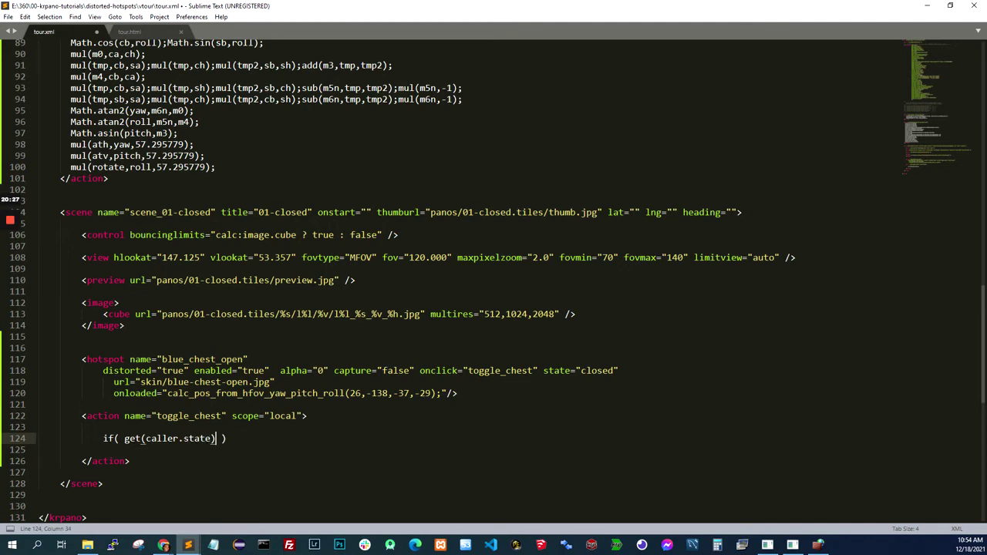
# Step: Complete the condition as = "closed", followed by blank lines for the body and a closing ); on its own line
pyautogui.write('= "" ')
pyautogui.write('closed",')
pyautogui.press('Return')
pyautogui.press('Return')
pyautogui.press('Return')
pyautogui.press('BackSpace')
pyautogui.write(';')
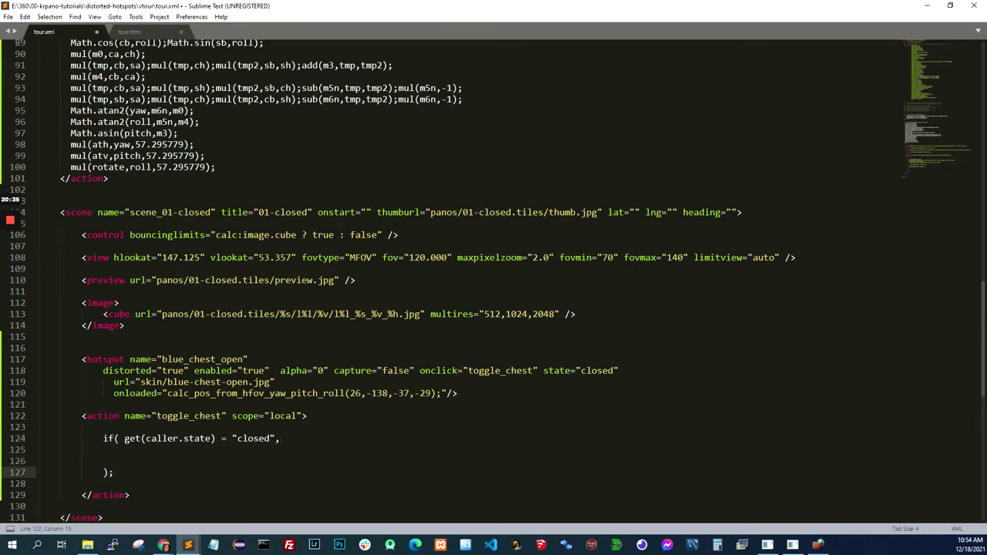
pyautogui.scroll(-3, 494, 280)
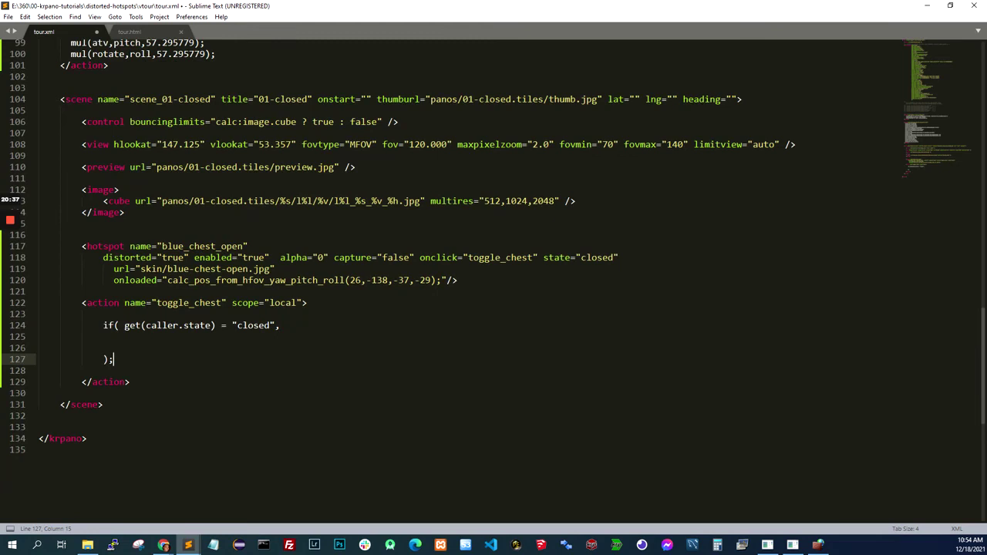
pyautogui.scroll(3, 493, 280)
pyautogui.scroll(-3, 493, 280)
pyautogui.click(39, 336)
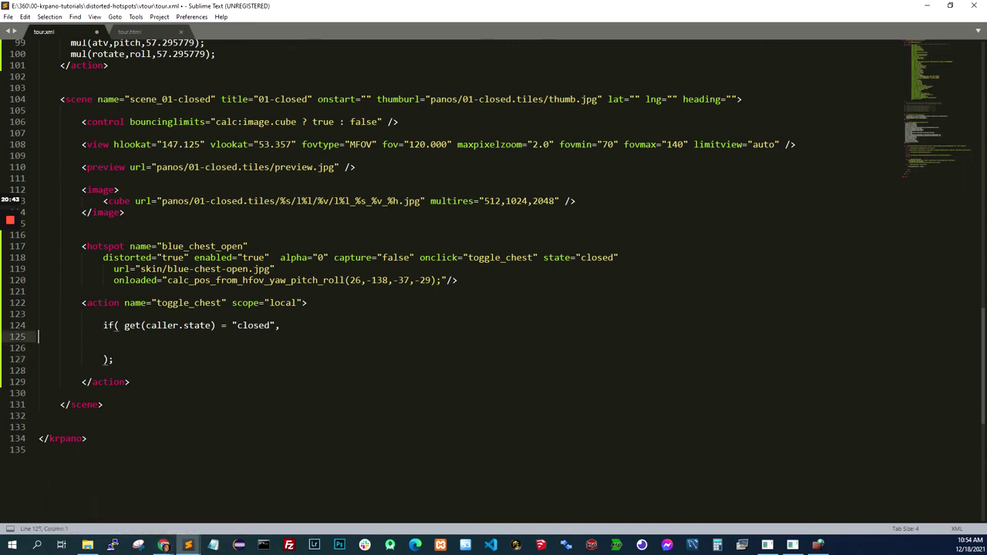
pyautogui.click(104, 348)
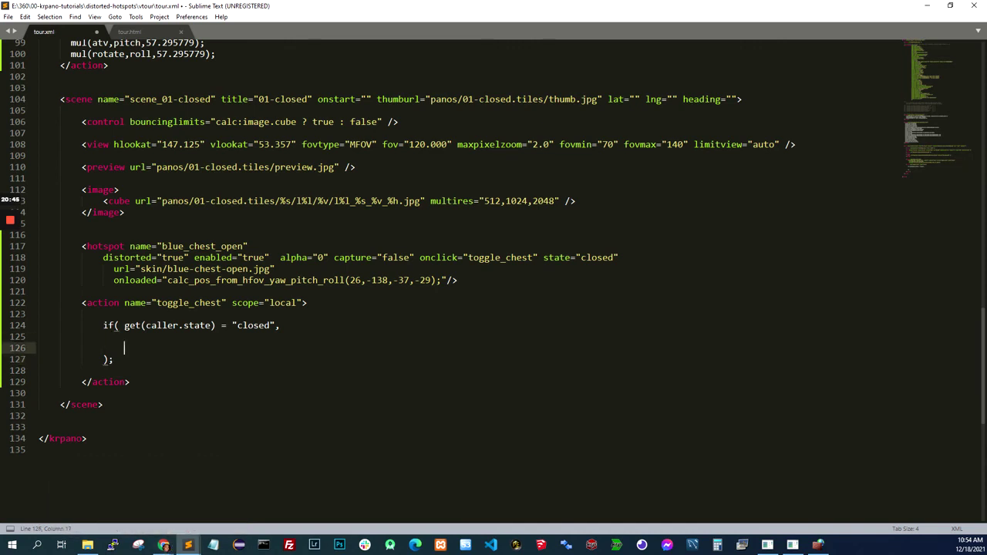
pyautogui.press('Up')
pyautogui.press('Tab')
pyautogui.press('Tab')
pyautogui.click(280, 326)
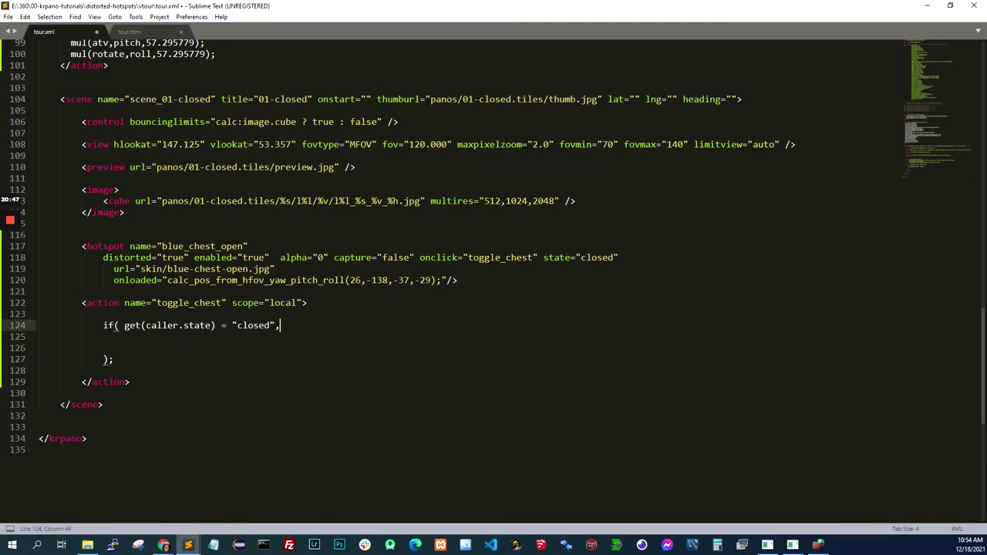
pyautogui.click(38, 348)
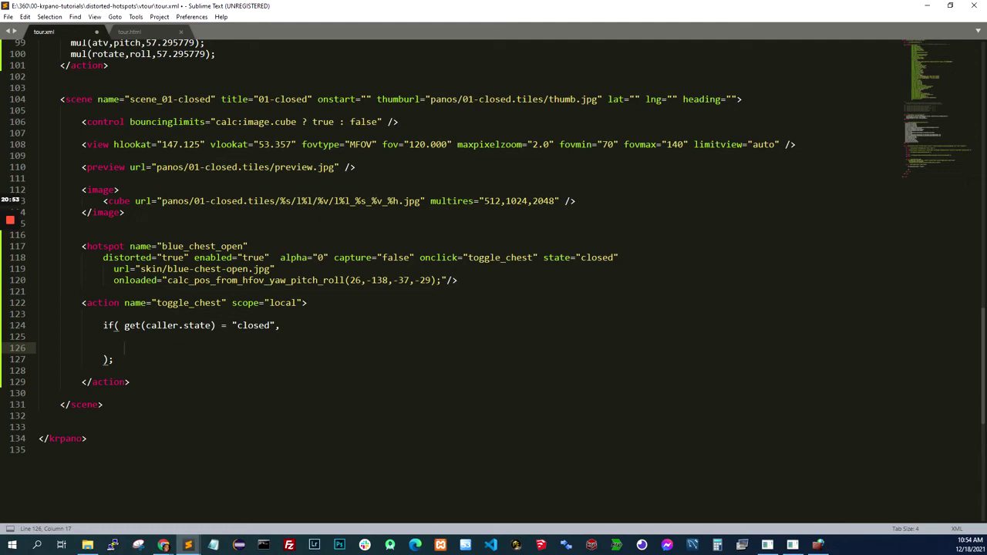
# Step: Write set(hotspot[get(caller.name)].alpha, 1); as the first statement inside the if block
pyautogui.click(39, 337)
pyautogui.press('Return')
pyautogui.write('set(')
pyautogui.press('Right')
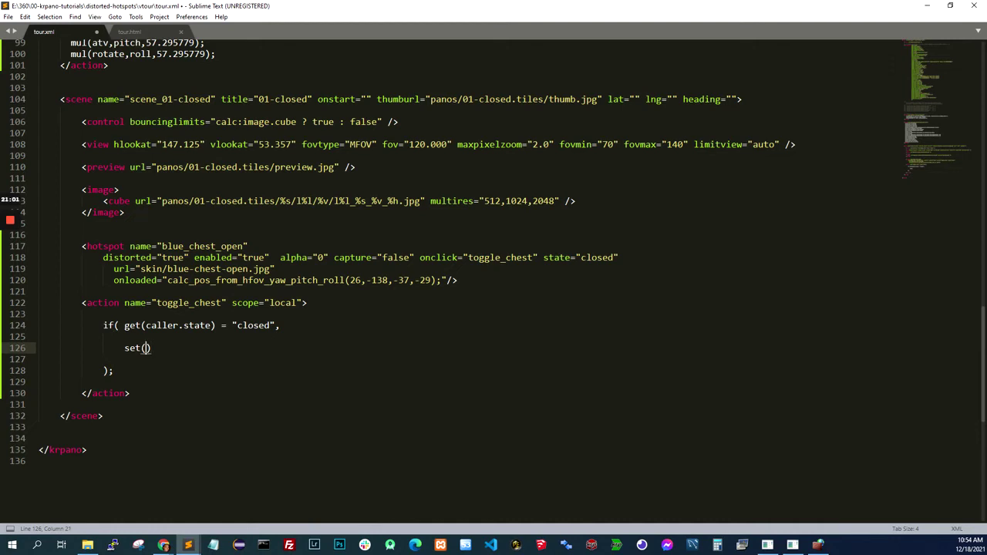
pyautogui.write('hotspot[get()caller.name')
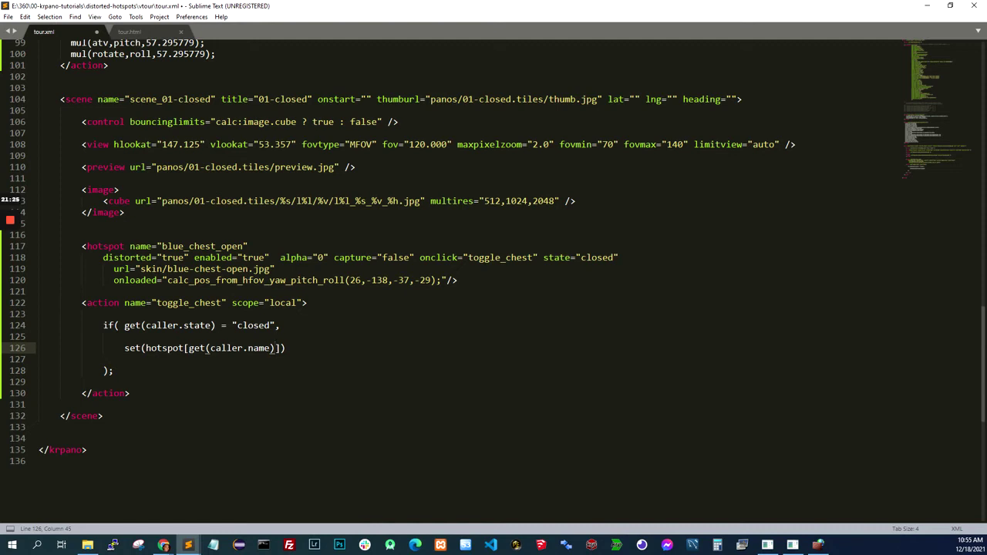
pyautogui.press('Right')
pyautogui.write('.alpha, 1);')
# Step: Duplicate the alpha statement onto the line directly below it
pyautogui.hotkey('shift', 'Home')
pyautogui.hotkey('ctrl', 'c')
pyautogui.press('End')
pyautogui.press('Return')
pyautogui.hotkey('ctrl', 'v')
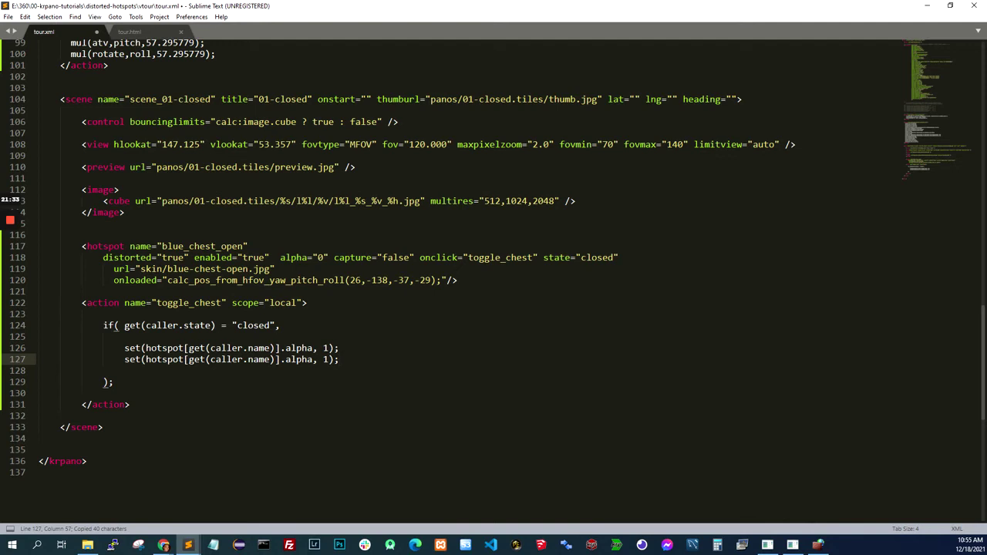
# Step: Change the duplicated statement to set the hotspot's state to "open" and save the file
pyautogui.doubleClick(556, 257)
pyautogui.hotkey('ctrl', 'c')
pyautogui.doubleClick(299, 359)
pyautogui.hotkey('ctrl', 'v')
pyautogui.press('Right')
pyautogui.press('Right')
pyautogui.press('Right')
pyautogui.press('BackSpace')
pyautogui.write('"open')
pyautogui.hotkey('ctrl', 's')
# Step: Add a comma on its own line below the two set statements to separate the else branch, with blank lines after it
pyautogui.press('Down')
pyautogui.press('Return')
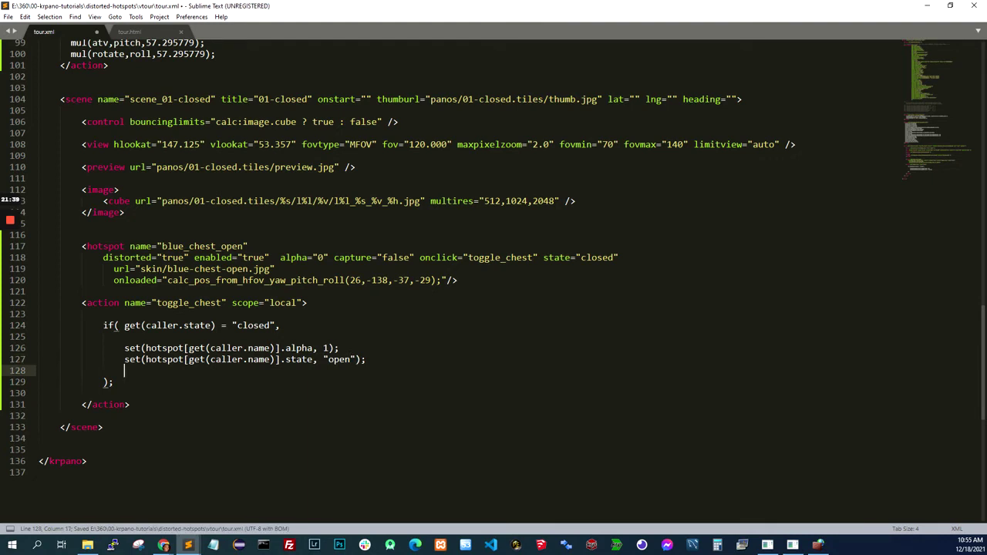
pyautogui.write(',')
pyautogui.press('Return')
pyautogui.press('Return')
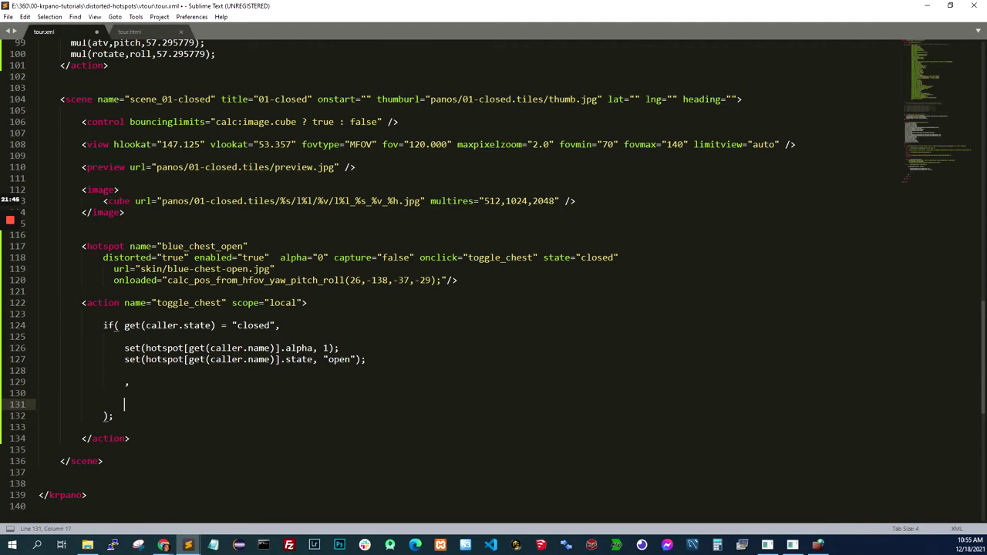
# Step: Copy the two set statements into the else branch below the comma and save the file
pyautogui.doubleClick(253, 325)
pyautogui.moveTo(366, 359); pyautogui.dragTo(38, 348)
pyautogui.hotkey('ctrl', 'c')
pyautogui.click(38, 393)
pyautogui.press('Return')
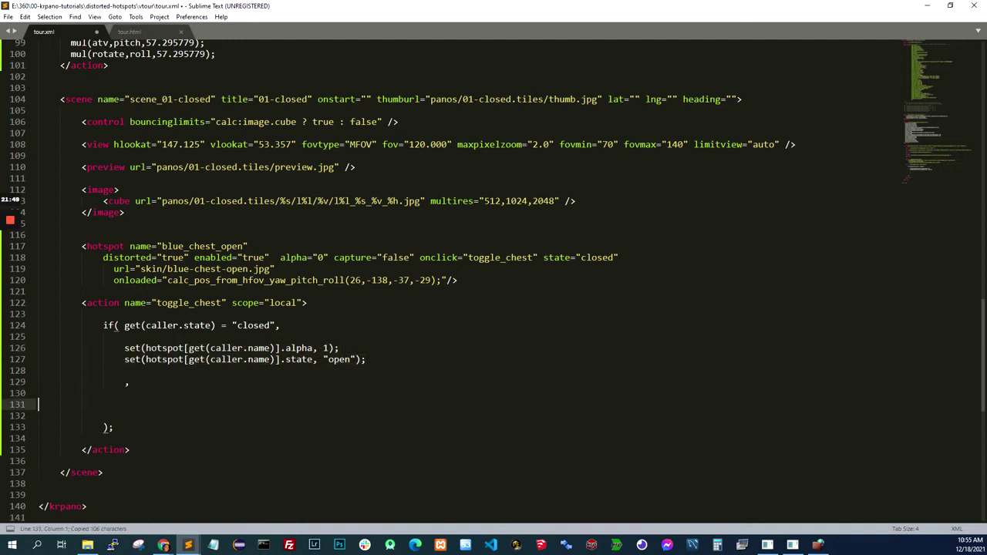
pyautogui.hotkey('ctrl', 'v')
pyautogui.hotkey('ctrl', 's')
# Step: Set the else branch's alpha to 0 and its state to "closed", and save the file
pyautogui.doubleClick(326, 404)
pyautogui.write('0')
pyautogui.doubleClick(340, 416)
pyautogui.write('closed')
pyautogui.hotkey('ctrl', 's')
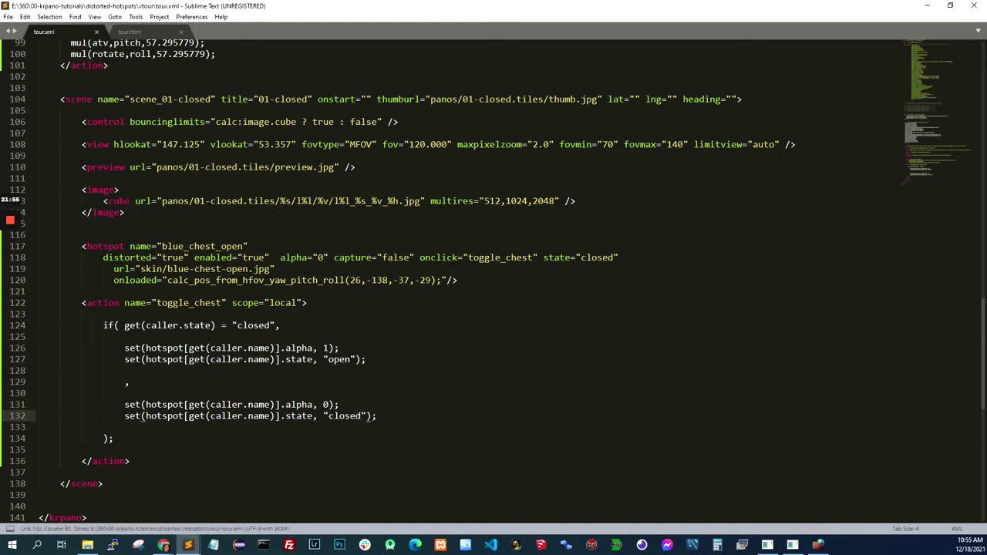
# Step: Switch to Chrome, reload the virtual tour and test whether clicks on the blue chest toggle it
pyautogui.moveTo(200, 512)
pyautogui.moveTo(165, 546)
pyautogui.click(223, 501)
pyautogui.click(44, 26)
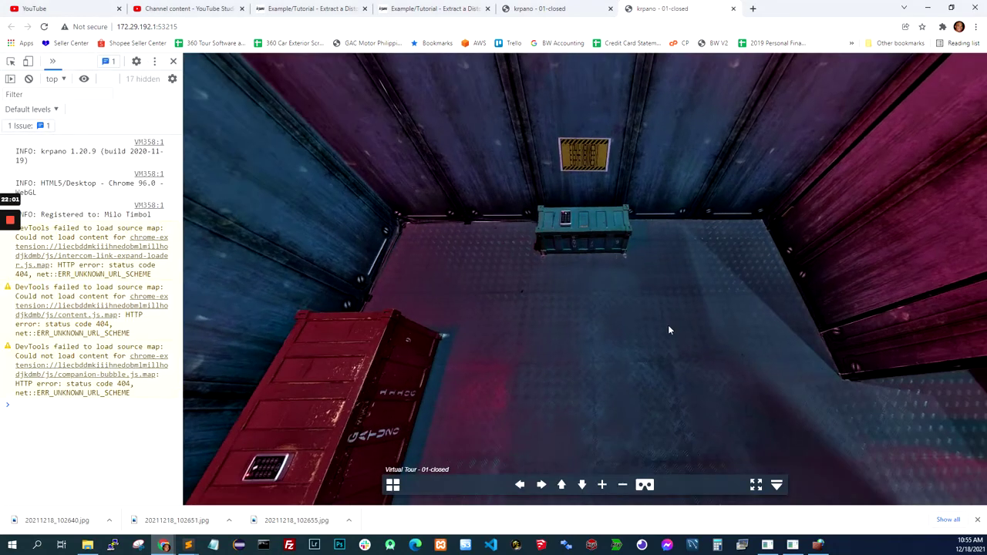
pyautogui.click(599, 232)
pyautogui.click(597, 228)
pyautogui.click(597, 228)
pyautogui.click(597, 227)
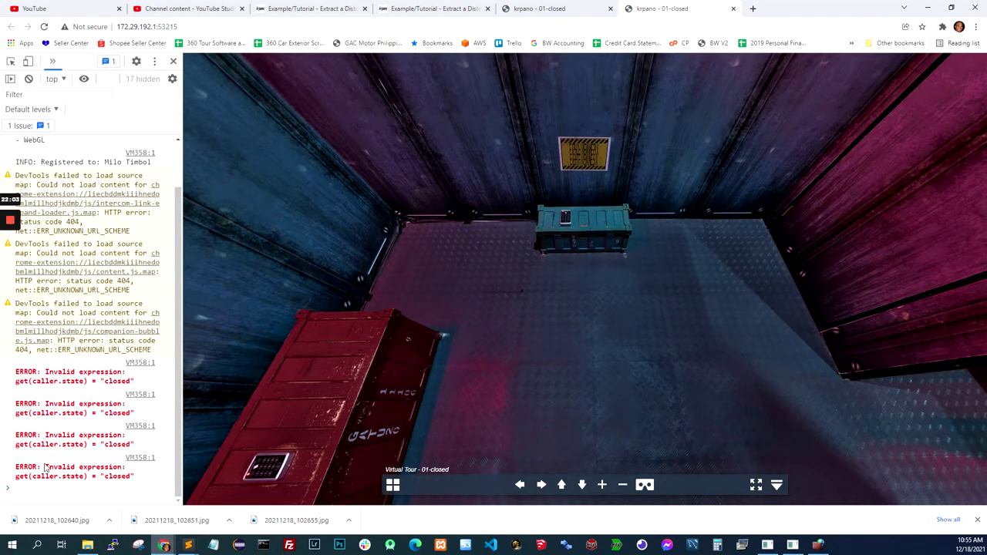
# Step: Switch to Sublime Text, change the comparison operator in the toggle_chest condition to == and save the file
pyautogui.moveTo(185, 548)
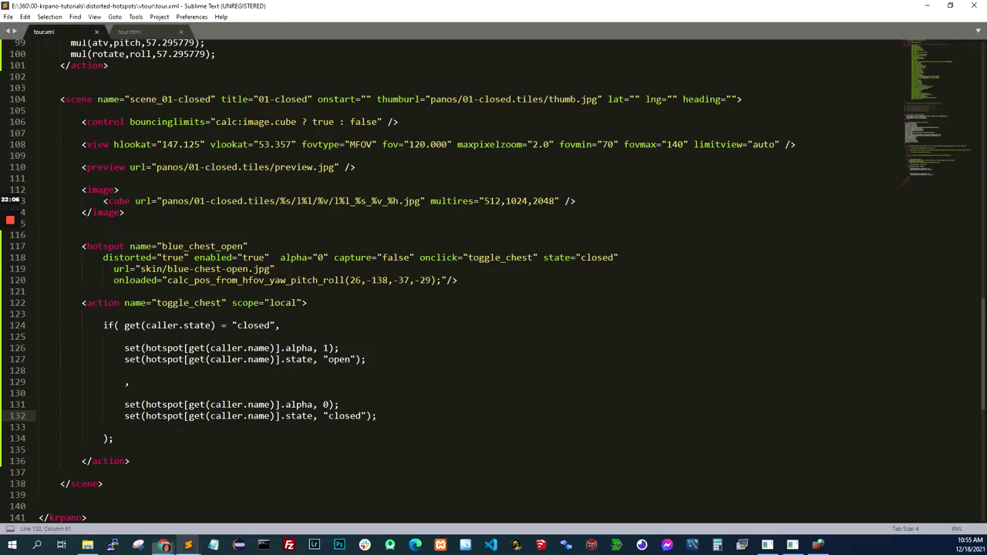
pyautogui.click(243, 497)
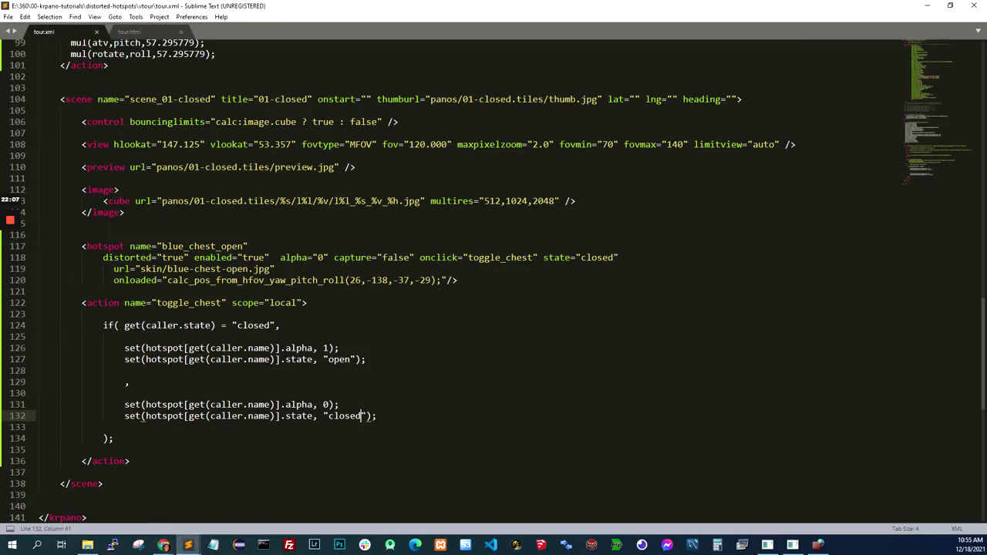
pyautogui.click(222, 325)
pyautogui.write('=')
pyautogui.hotkey('ctrl', 's')
# Step: Return to Chrome, reload the virtual tour and test the blue chest's toggling again with the corrected condition
pyautogui.moveTo(170, 549)
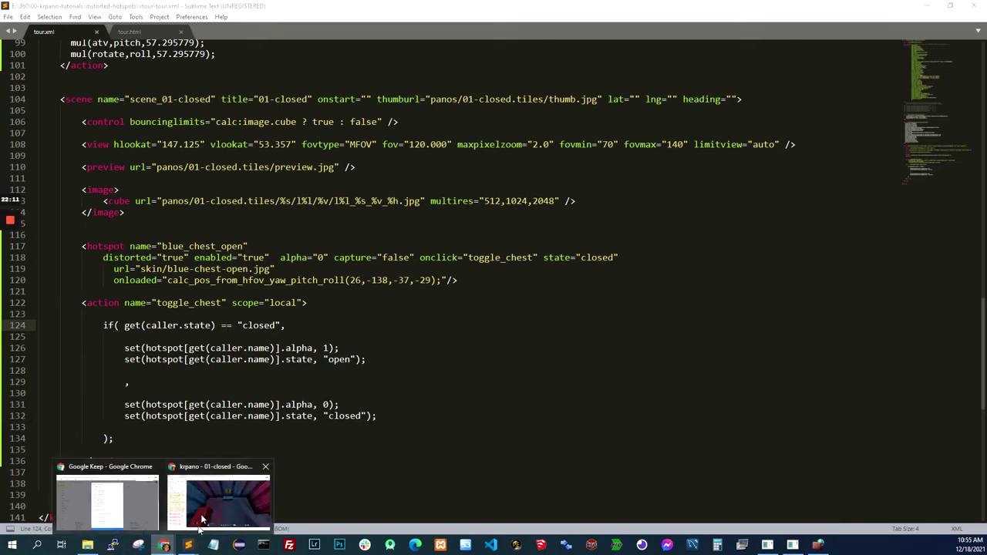
pyautogui.click(247, 501)
pyautogui.press('F5')
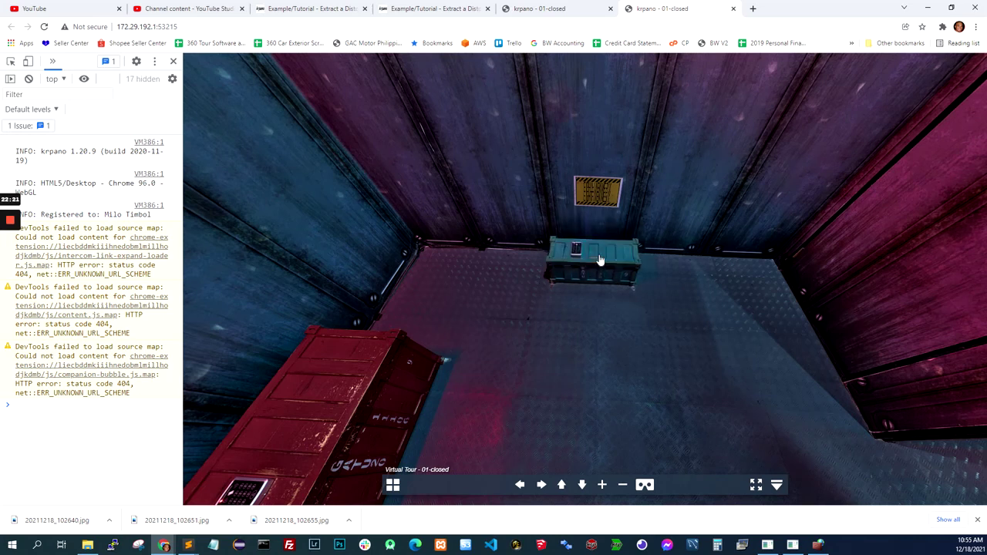
pyautogui.click(189, 546)
pyautogui.click(613, 258)
pyautogui.click(613, 258)
pyautogui.click(613, 259)
pyautogui.click(613, 258)
pyautogui.click(613, 258)
# Step: Switch to Sublime Text, replace set with tween in both alpha statements of toggle_chest and save the file
pyautogui.click(190, 546)
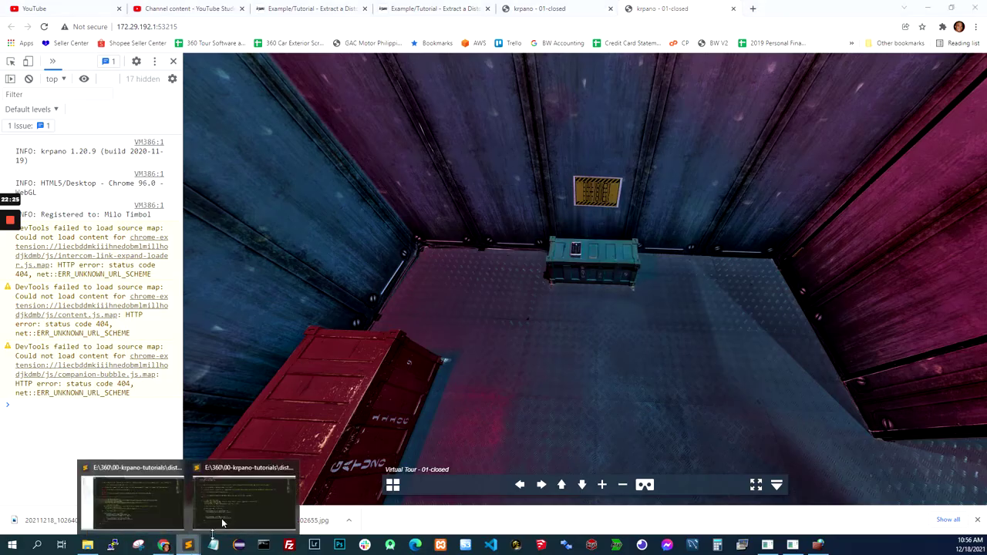
pyautogui.click(245, 494)
pyautogui.doubleClick(132, 360)
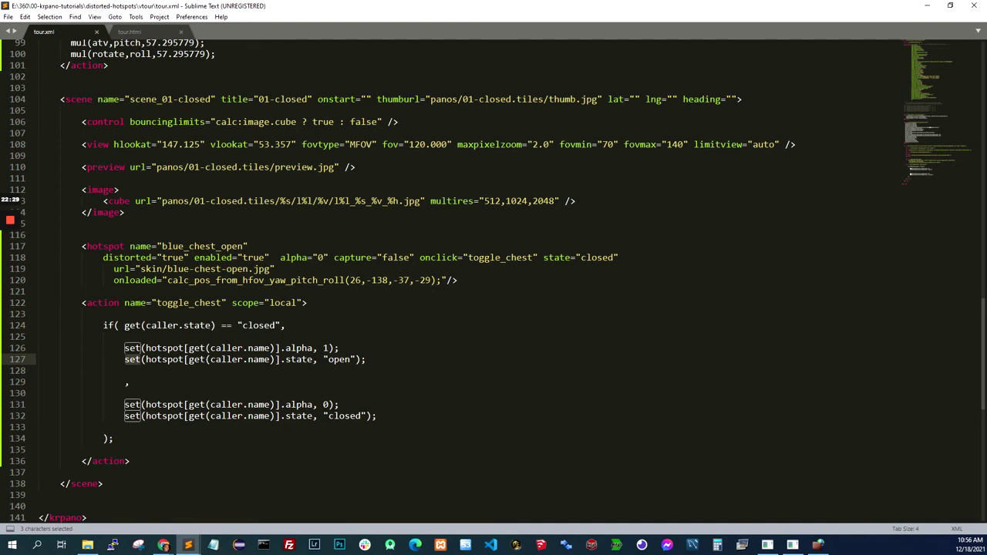
pyautogui.doubleClick(132, 348)
pyautogui.write('tween')
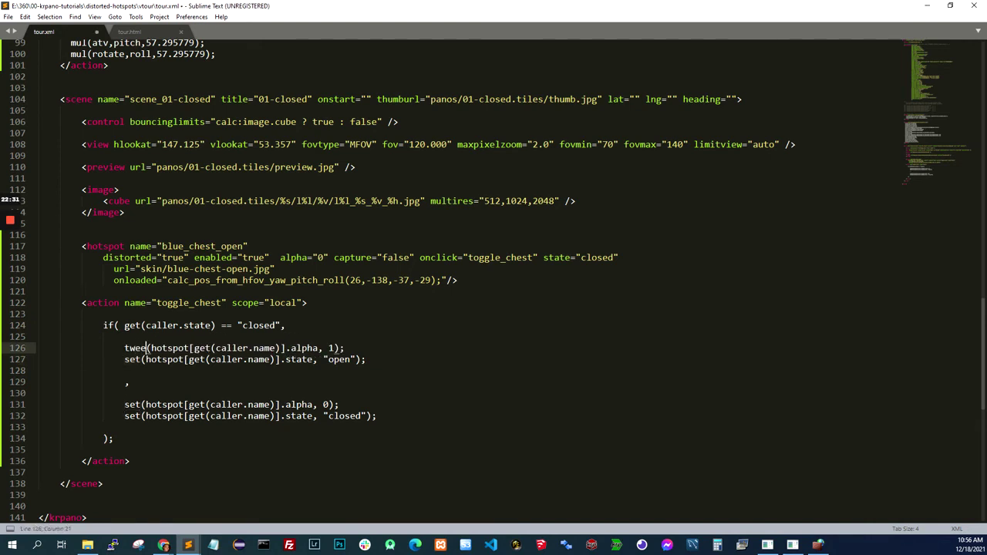
pyautogui.doubleClick(135, 348)
pyautogui.hotkey('ctrl', 'c')
pyautogui.doubleClick(134, 405)
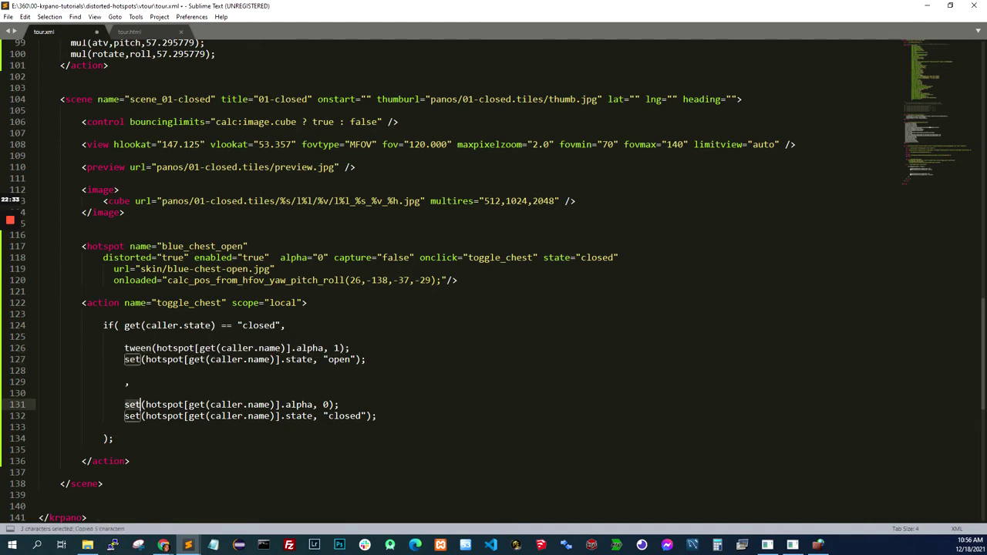
pyautogui.hotkey('ctrl', 'v')
pyautogui.hotkey('ctrl', 's')
# Step: Switch to Chrome, reload the virtual tour and toggle the blue chest repeatedly to check its fade between closed and open
pyautogui.click(160, 545)
pyautogui.moveTo(162, 544)
pyautogui.click(224, 501)
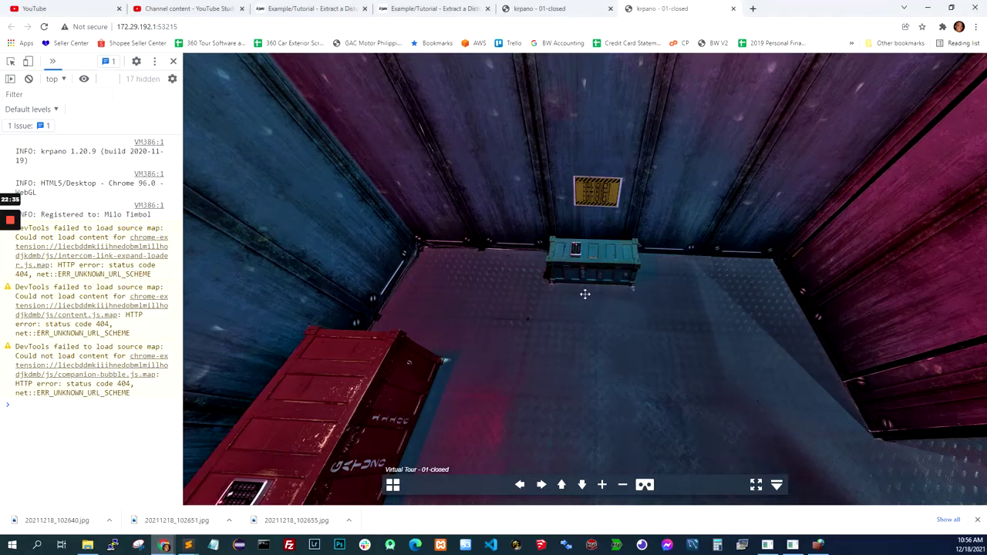
pyautogui.moveTo(584, 291); pyautogui.dragTo(577, 324)
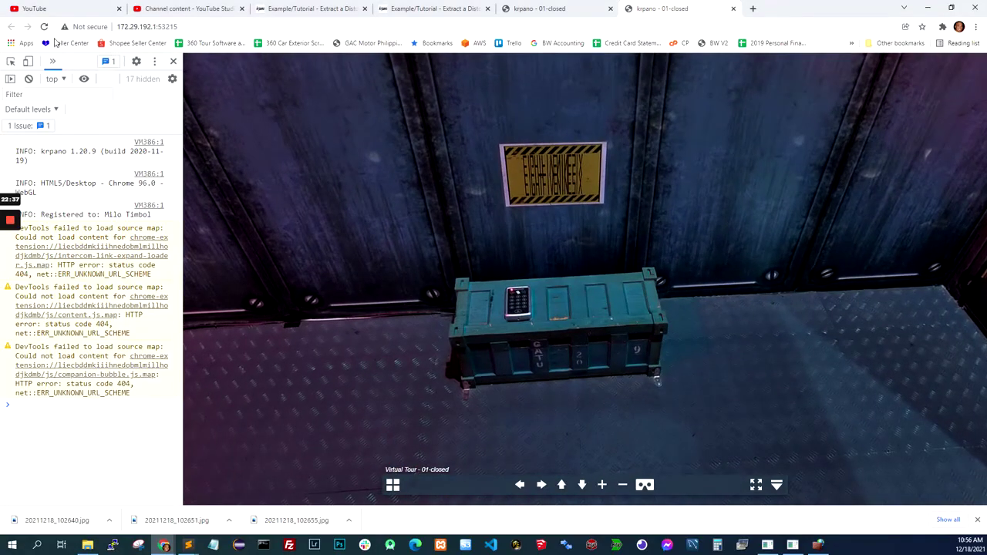
pyautogui.click(44, 26)
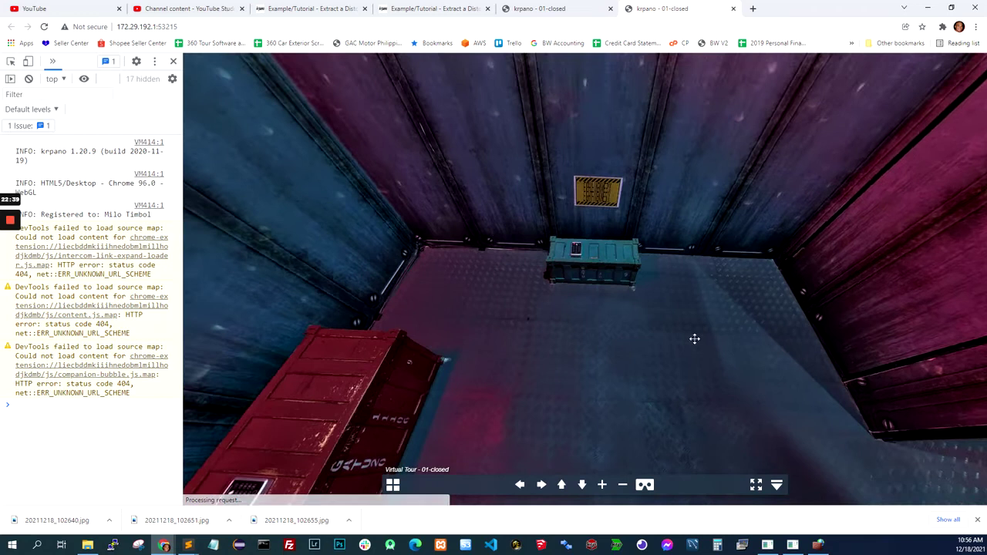
pyautogui.click(593, 209)
pyautogui.click(593, 209)
pyautogui.click(593, 209)
pyautogui.click(593, 209)
pyautogui.click(593, 209)
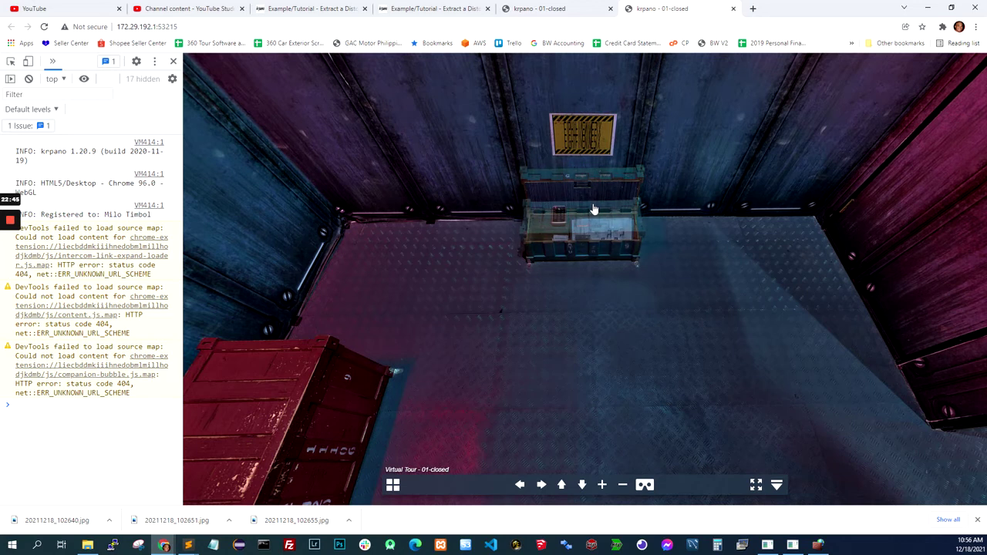
pyautogui.click(594, 209)
pyautogui.moveTo(856, 409); pyautogui.dragTo(549, 311)
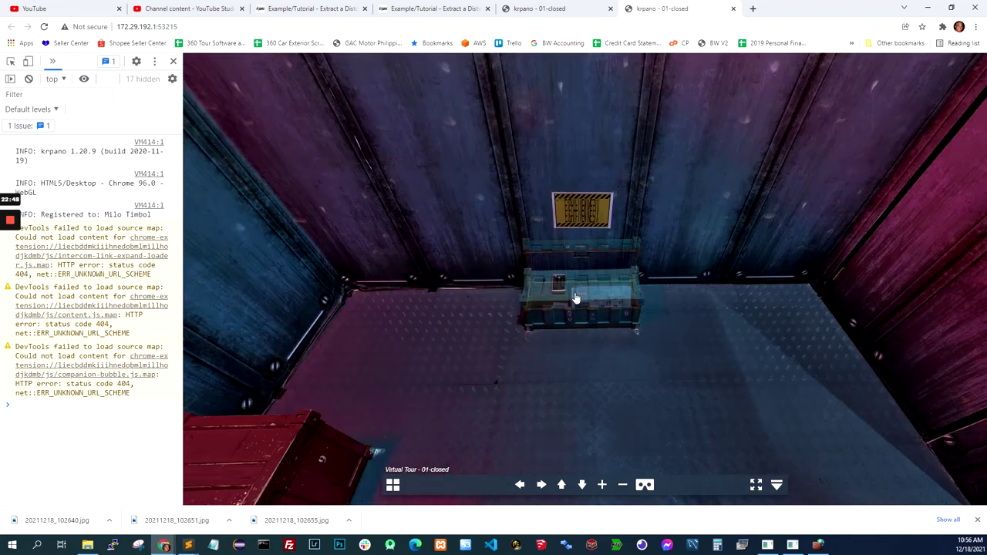
# Step: Toggle the blue chest once more and turn the tour view to the red chest
pyautogui.click(574, 298)
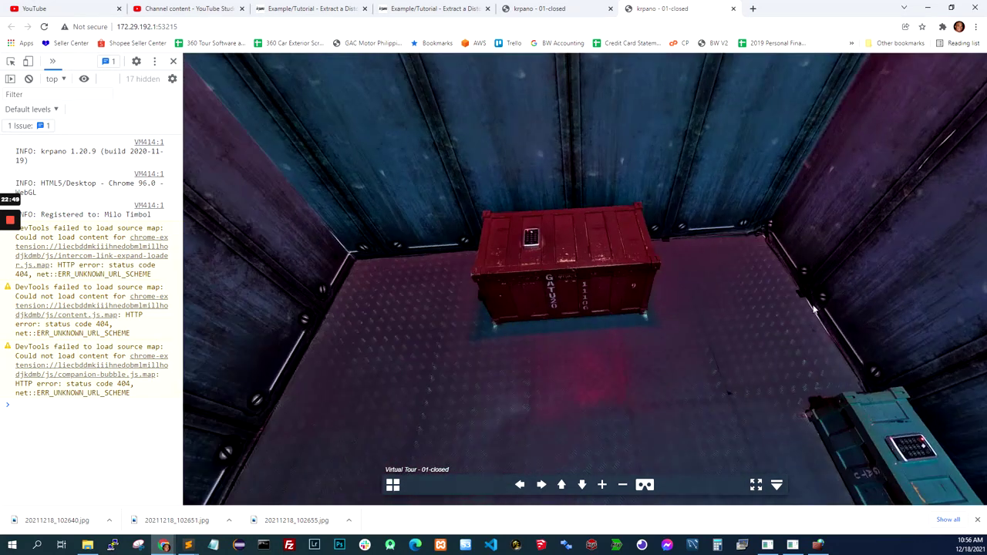
pyautogui.moveTo(627, 251); pyautogui.dragTo(511, 290)
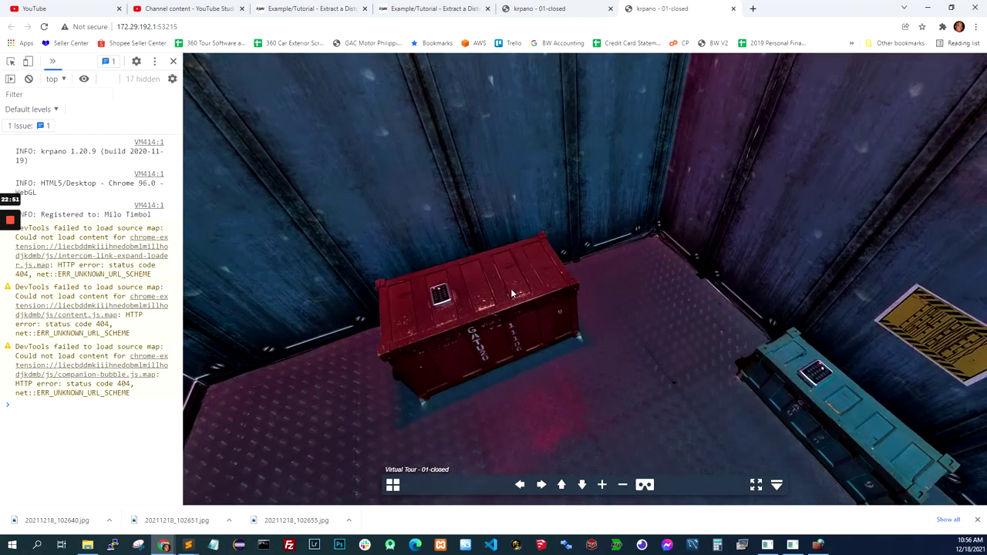
# Step: Switch to Sublime Text and place the cursor at the end of the blue_chest_open hotspot in tour.xml
pyautogui.click(188, 545)
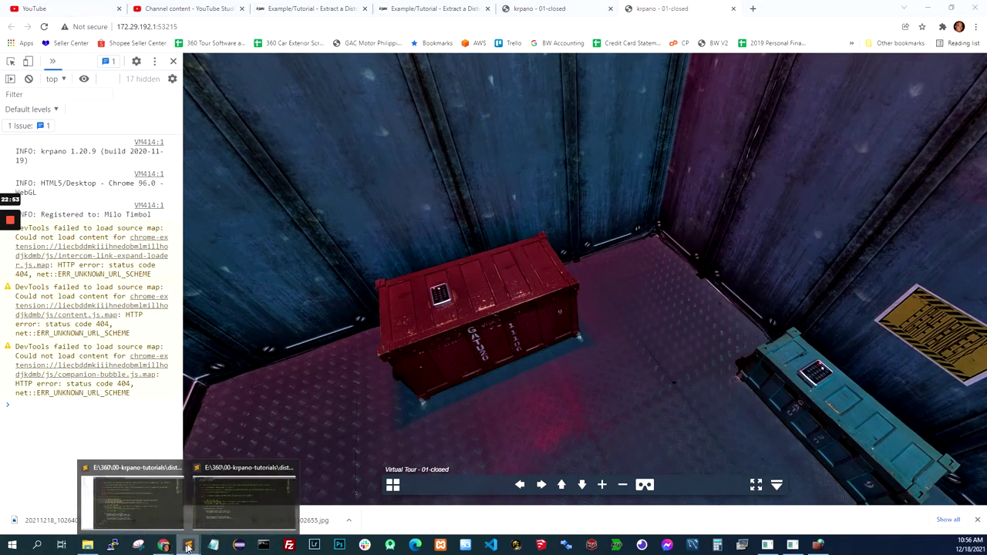
pyautogui.click(136, 496)
pyautogui.click(521, 280)
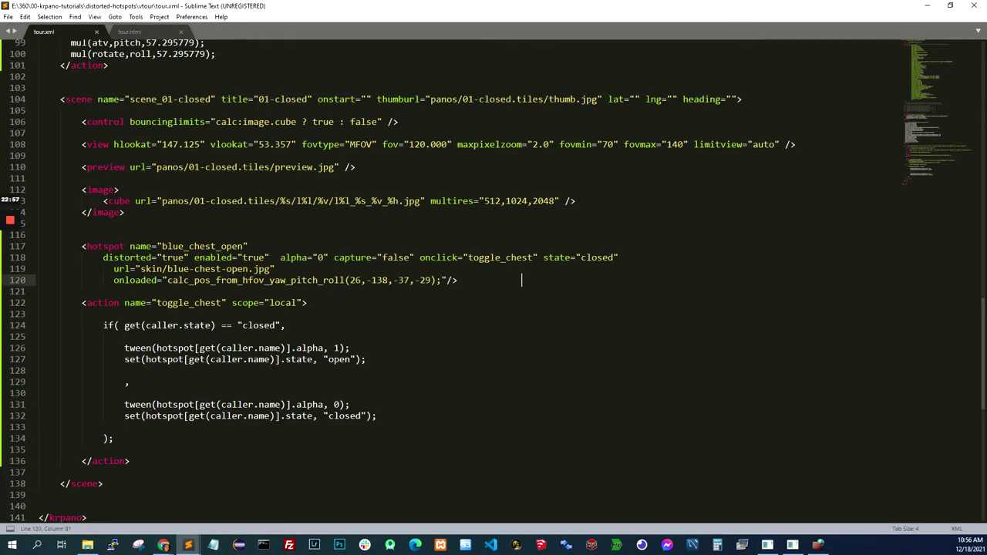
# Step: Switch to File Explorer and copy red-chest-open.jpg from the distorted-hotspots folder into the vtour skin folder
pyautogui.click(88, 545)
pyautogui.scroll(-3, 159, 363)
pyautogui.click(52, 368)
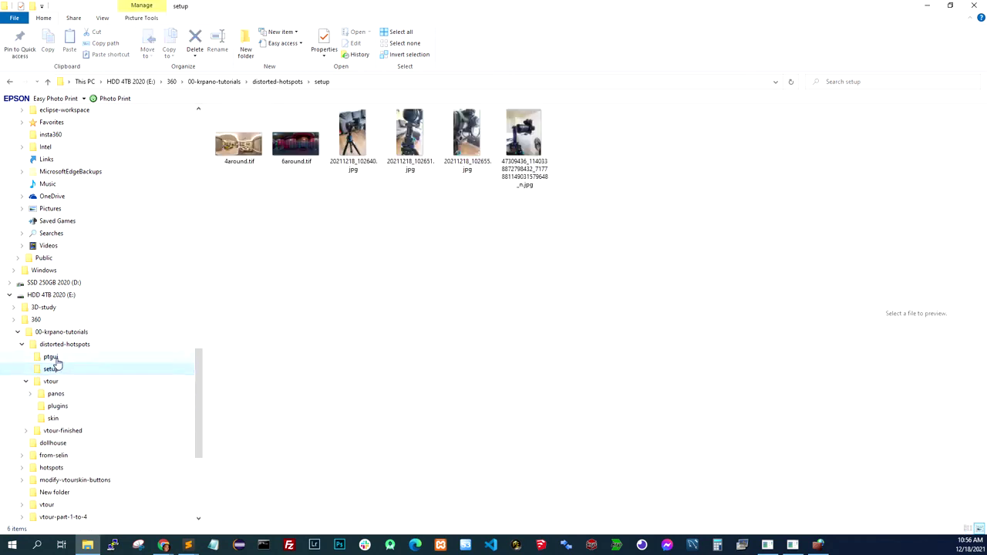
pyautogui.click(54, 357)
pyautogui.click(71, 345)
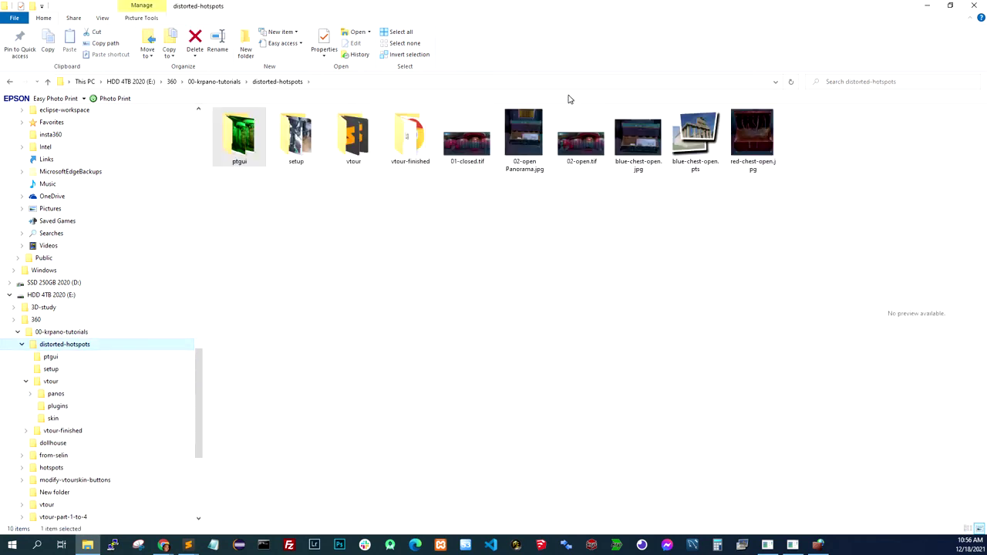
pyautogui.click(591, 156)
pyautogui.click(766, 150)
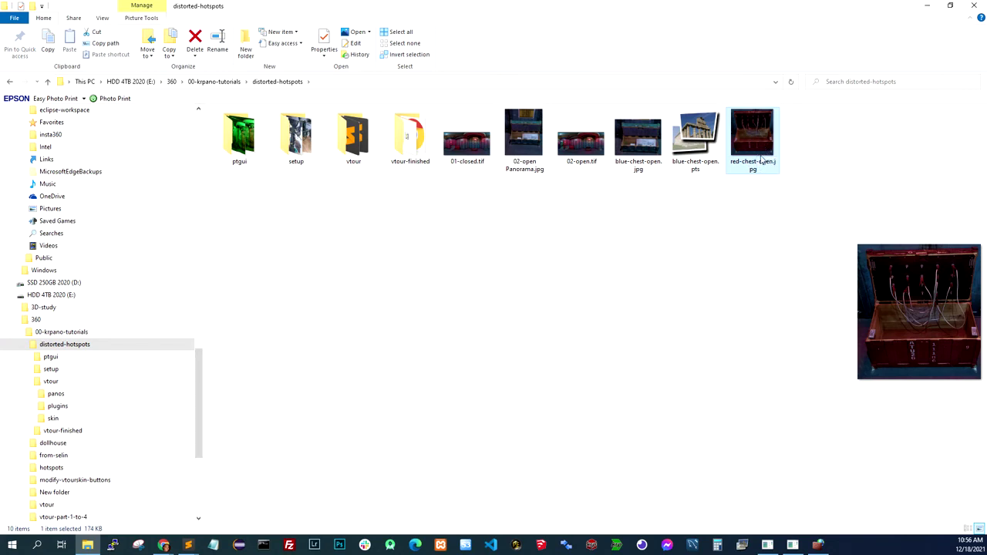
pyautogui.click(65, 419)
pyautogui.hotkey('ctrl', 'v')
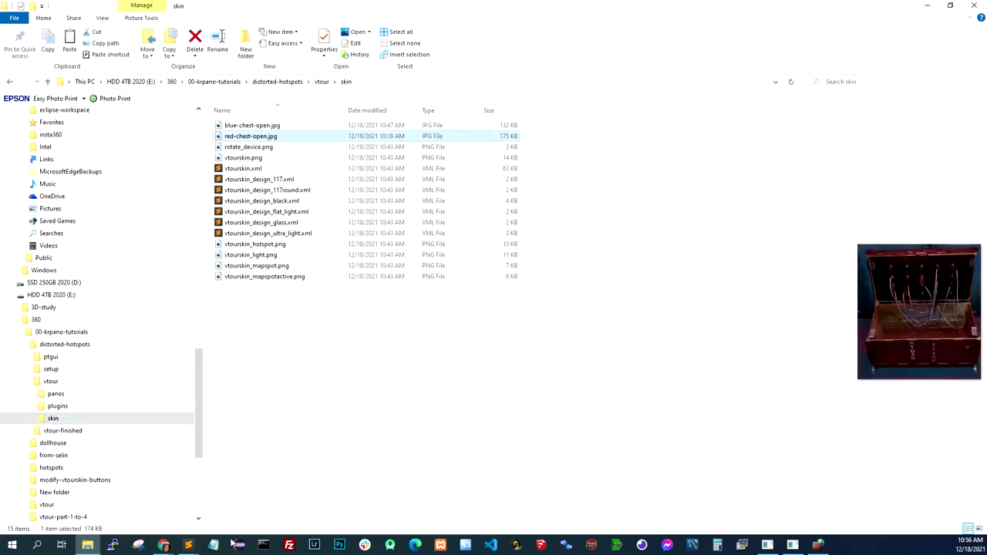
# Step: In Sublime Text, paste the red_chest_open hotspot with url skin/red-chest-open.jpg and position values 34,-66,19,-39 below the blue one, then save
pyautogui.moveTo(189, 543)
pyautogui.click(199, 521)
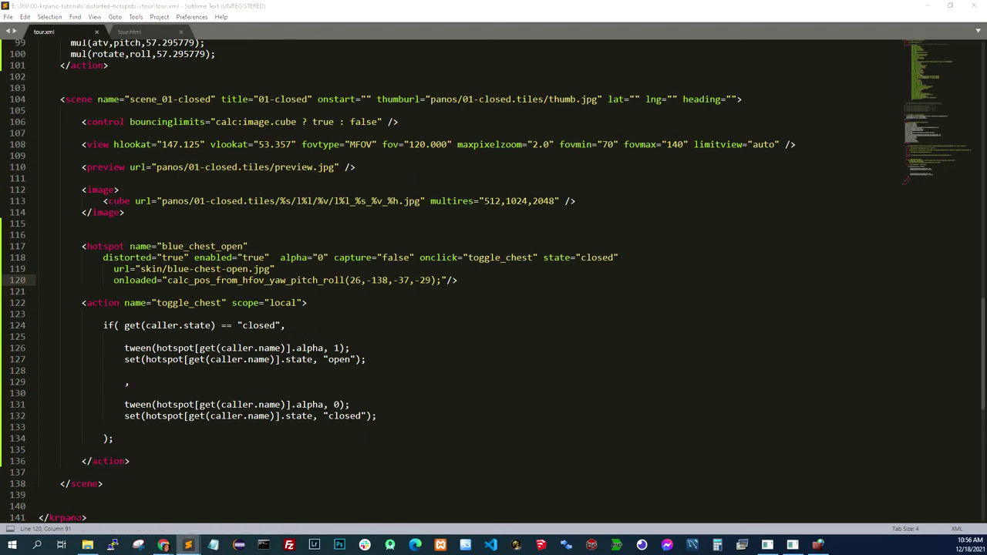
pyautogui.hotkey('ctrl', 'v')
pyautogui.hotkey('ctrl', 's')
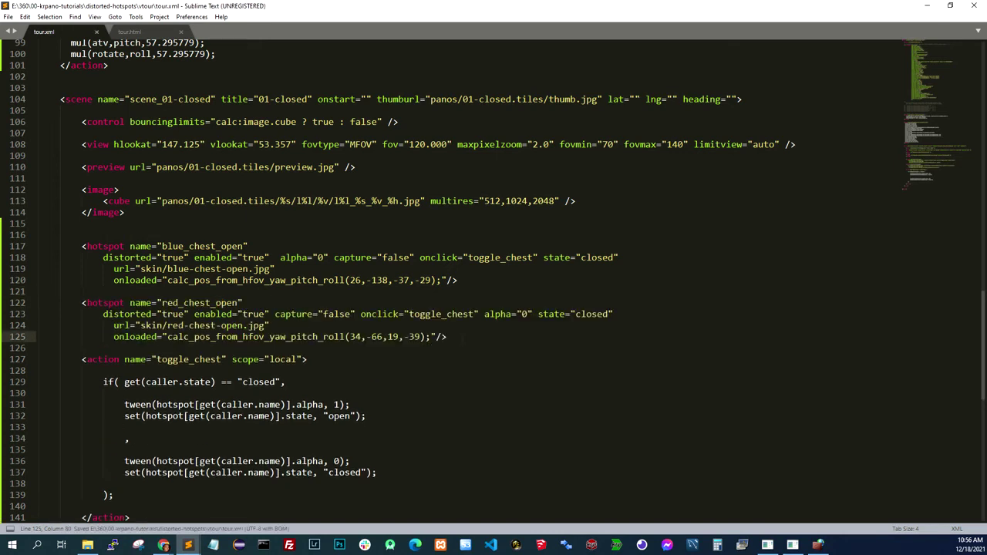
# Step: Review the image path and the position values of the red_chest_open hotspot
pyautogui.moveTo(168, 325); pyautogui.dragTo(255, 326)
pyautogui.moveTo(350, 337); pyautogui.dragTo(421, 337)
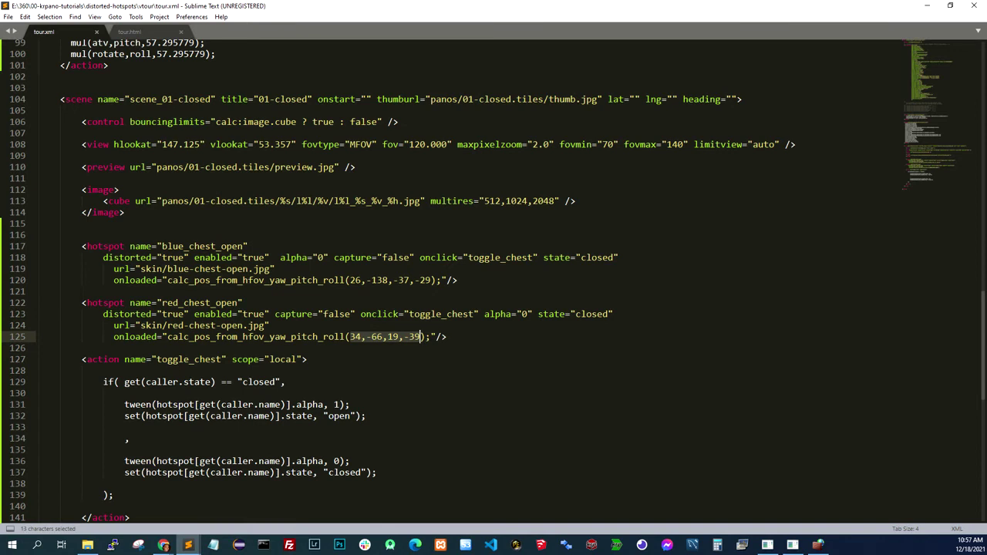
pyautogui.press('Up')
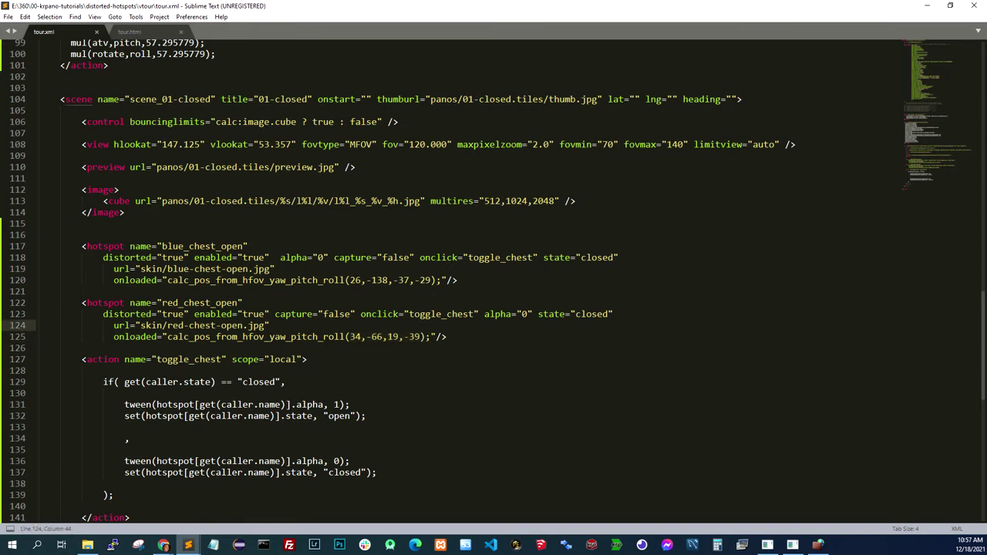
# Step: Insert two blank lines between the red_chest_open hotspot and the toggle_chest action, then save tour.xml
pyautogui.scroll(-3, 494, 277)
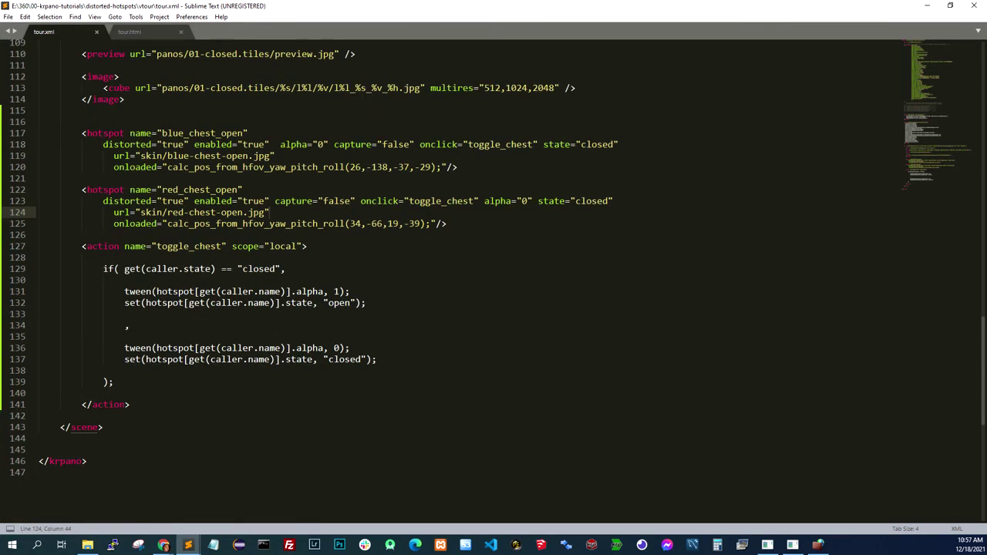
pyautogui.click(38, 235)
pyautogui.press('Return')
pyautogui.press('Return')
pyautogui.hotkey('ctrl', 's')
# Step: Examine how both chest hotspots call the shared toggle_chest action and how caller.name refers to the hotspot's name
pyautogui.moveTo(129, 427); pyautogui.dragTo(39, 268)
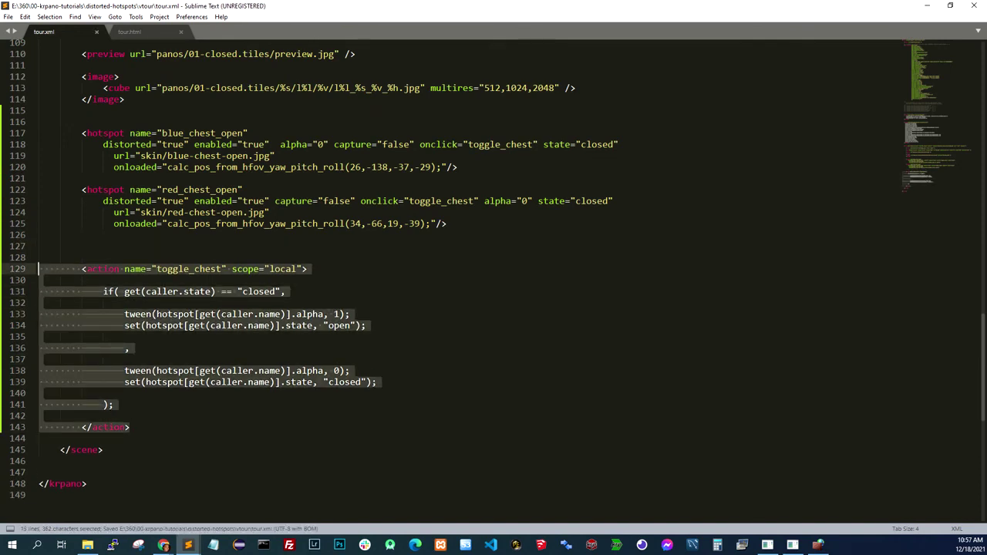
pyautogui.click(419, 144)
pyautogui.click(408, 201)
pyautogui.click(474, 144)
pyautogui.click(452, 201)
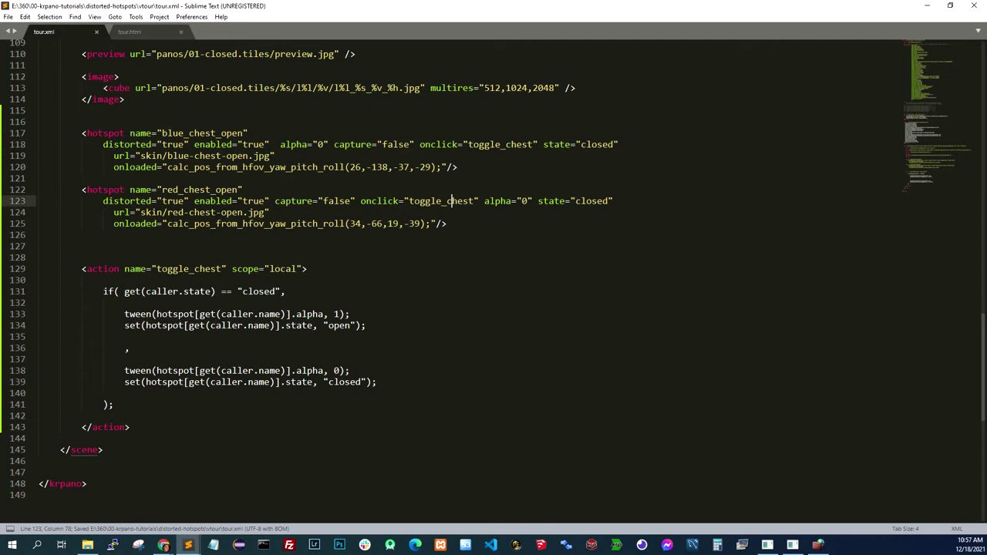
pyautogui.moveTo(210, 325); pyautogui.dragTo(265, 326)
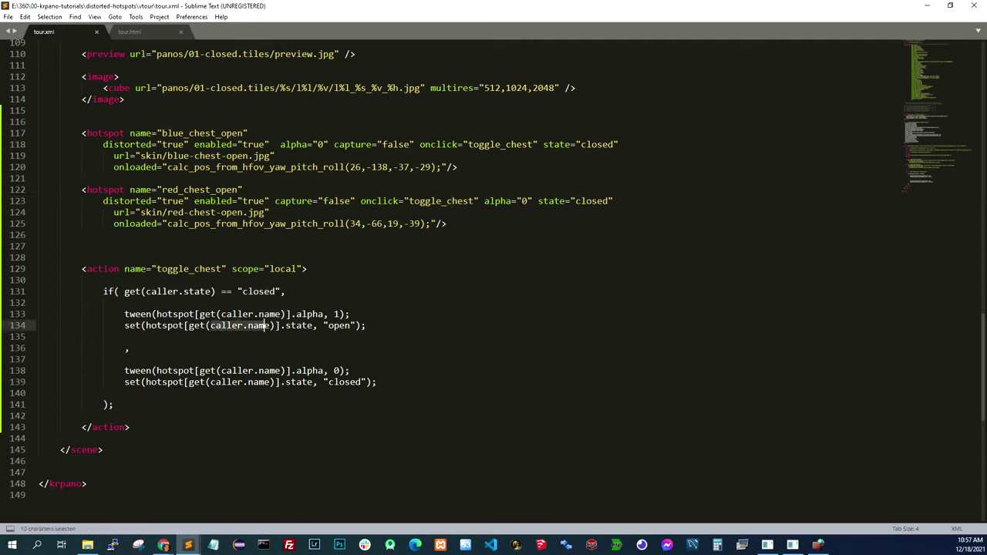
pyautogui.doubleClick(189, 135)
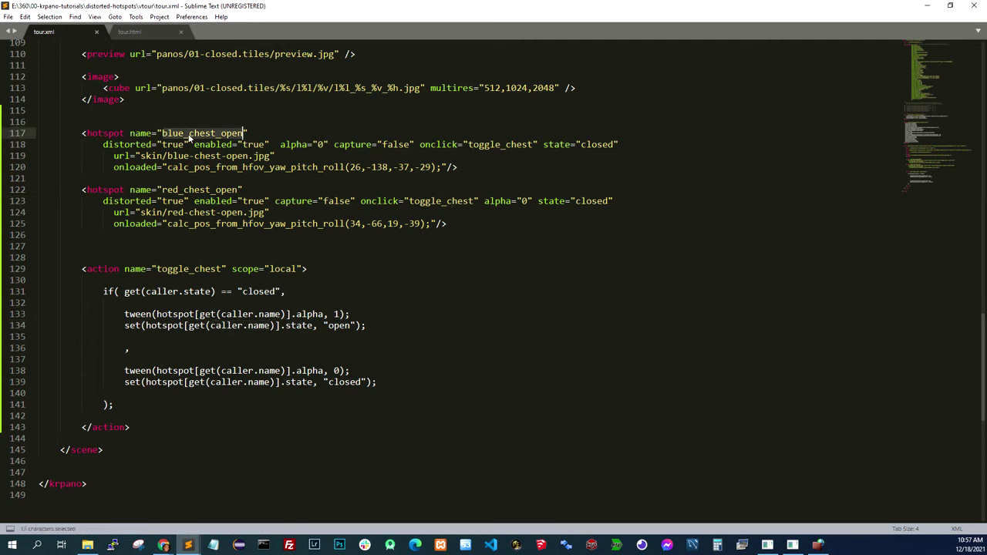
# Step: Switch to Chrome, reload the virtual tour and test toggling both the blue and the red chest
pyautogui.click(164, 545)
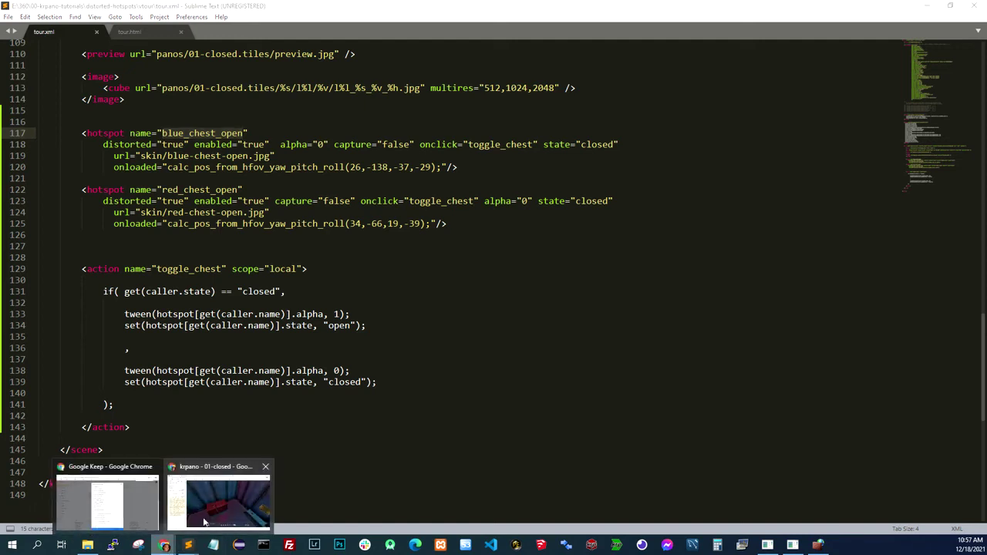
pyautogui.click(231, 502)
pyautogui.click(46, 27)
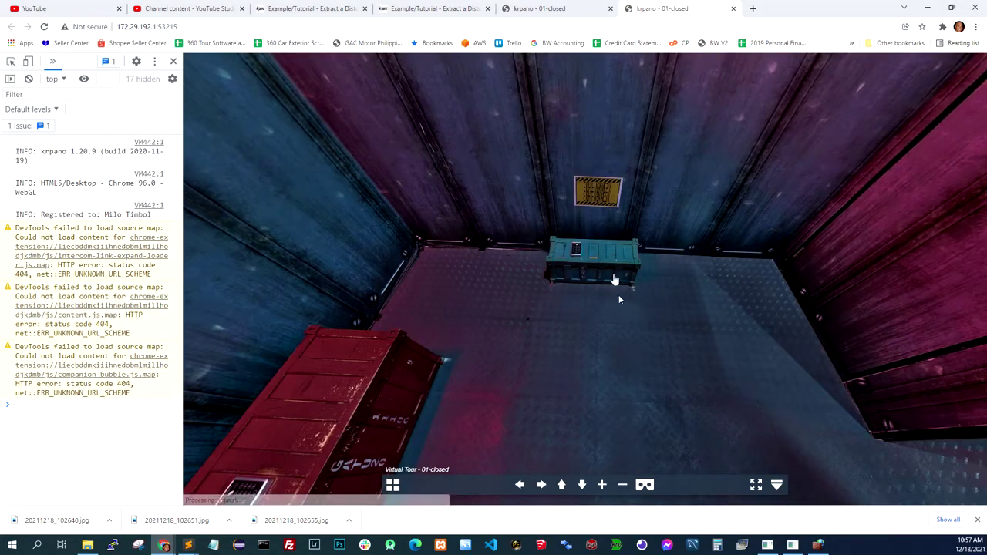
pyautogui.click(614, 279)
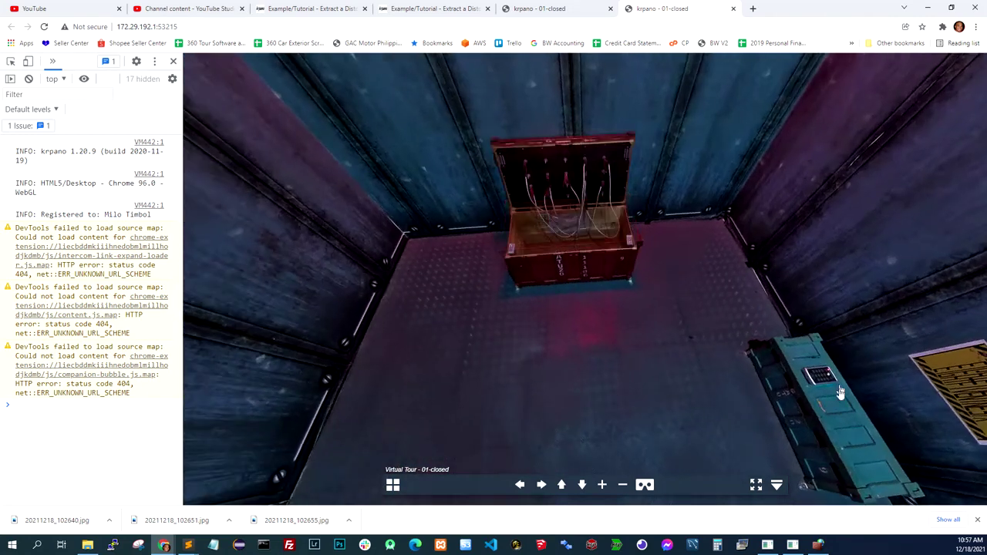
pyautogui.click(841, 391)
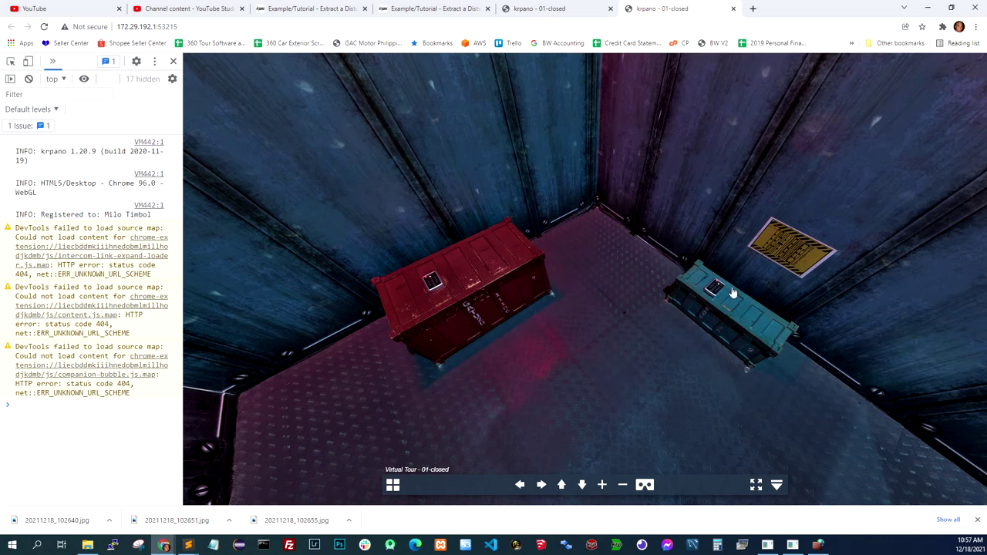
pyautogui.moveTo(715, 291); pyautogui.dragTo(581, 365)
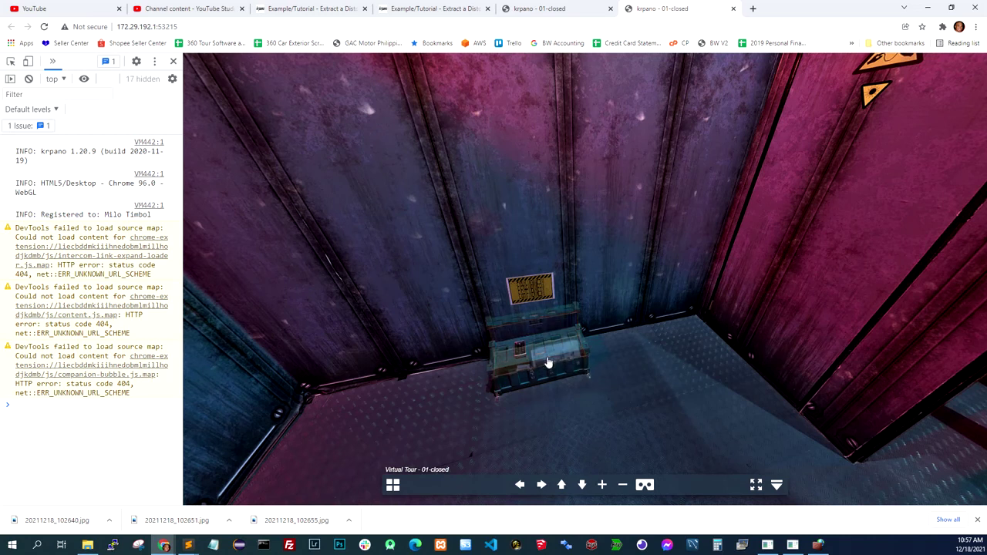
pyautogui.moveTo(549, 363); pyautogui.dragTo(700, 367)
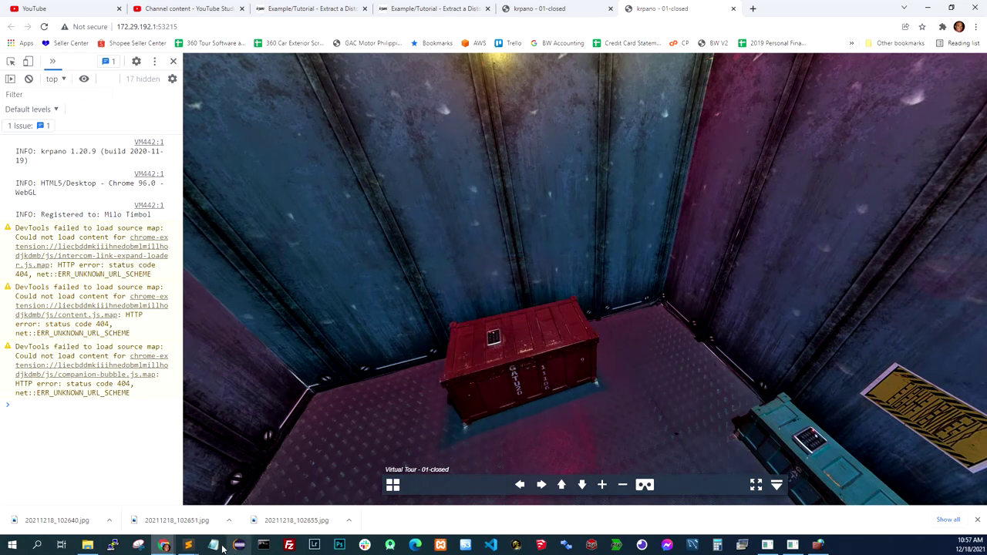
# Step: Switch to Sublime Text and check the toggle_chest onclick value of the blue chest hotspot
pyautogui.moveTo(187, 545)
pyautogui.click(244, 497)
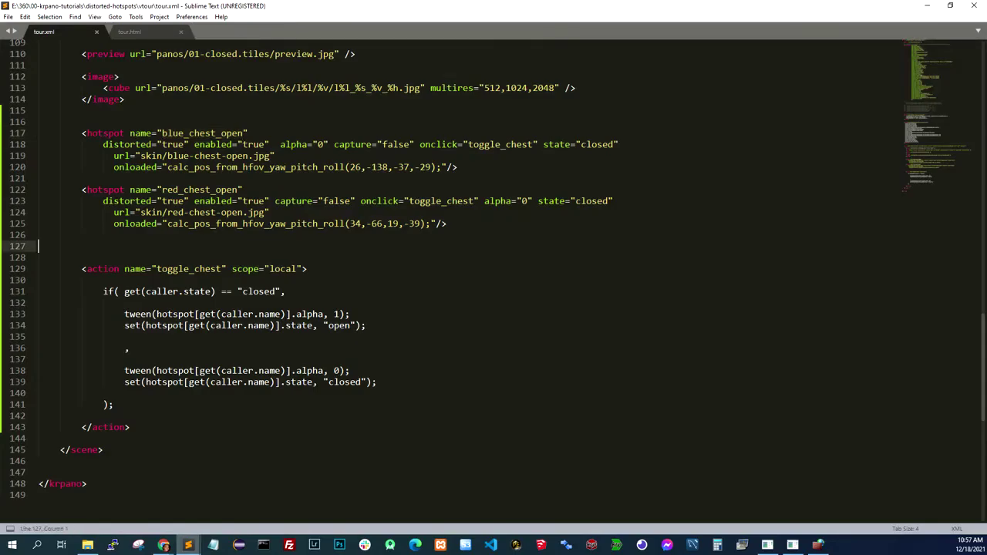
pyautogui.doubleClick(505, 145)
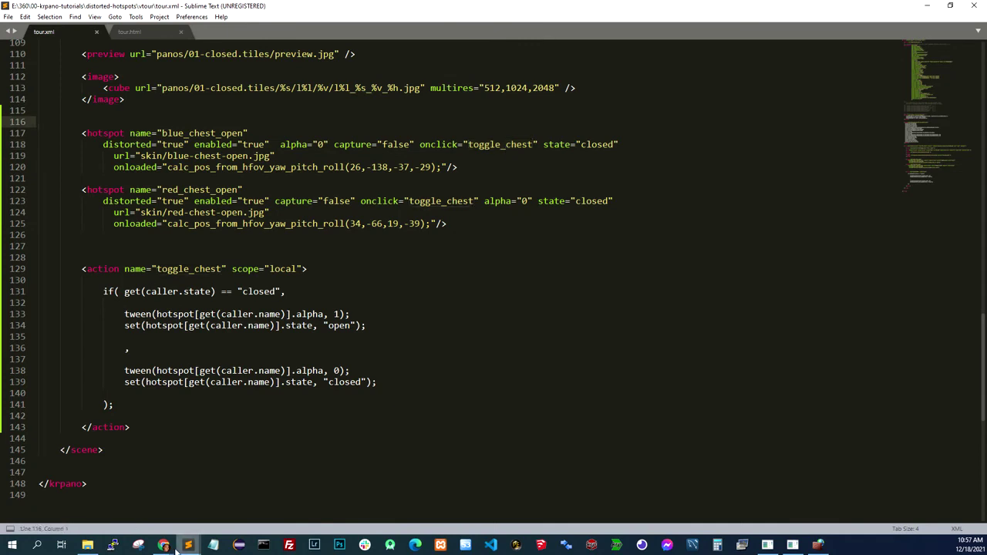
# Step: Switch to Chrome, open the red chest and turn the tour view towards the blue chest
pyautogui.moveTo(163, 546)
pyautogui.click(229, 501)
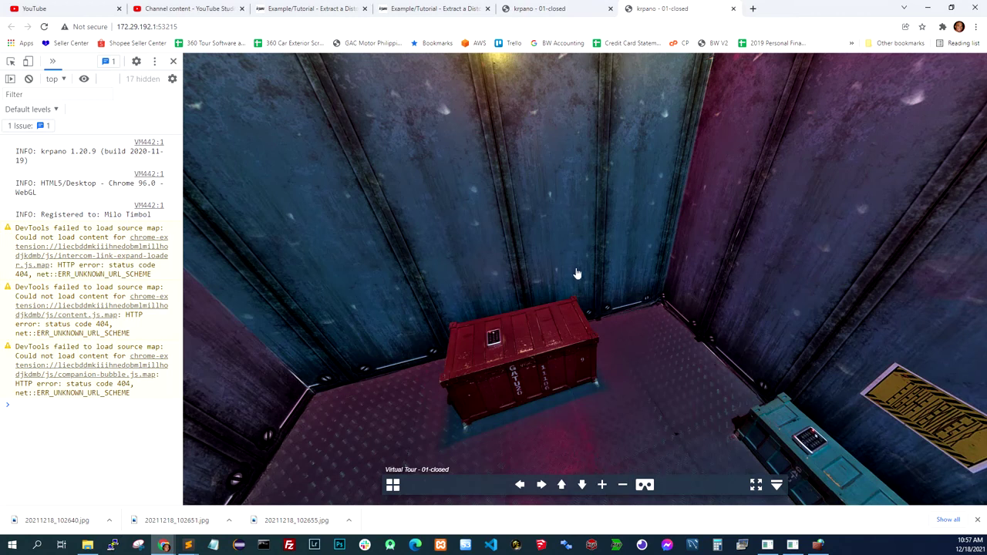
pyautogui.click(532, 357)
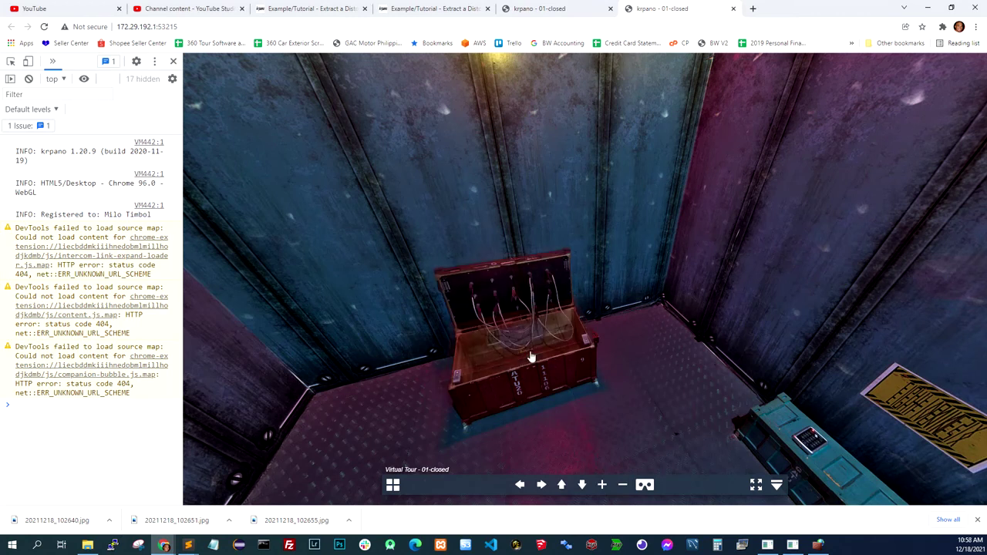
pyautogui.moveTo(584, 354); pyautogui.dragTo(671, 343)
pyautogui.click(670, 343)
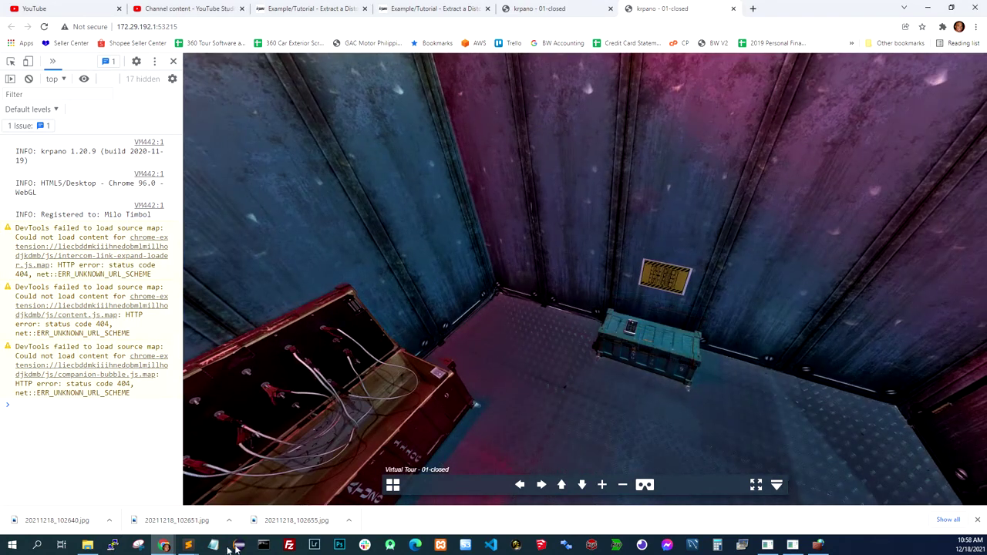
# Step: Switch to Sublime Text and review the open and closed branches of the toggle_chest action
pyautogui.click(188, 546)
pyautogui.click(312, 336)
pyautogui.click(312, 382)
pyautogui.click(312, 394)
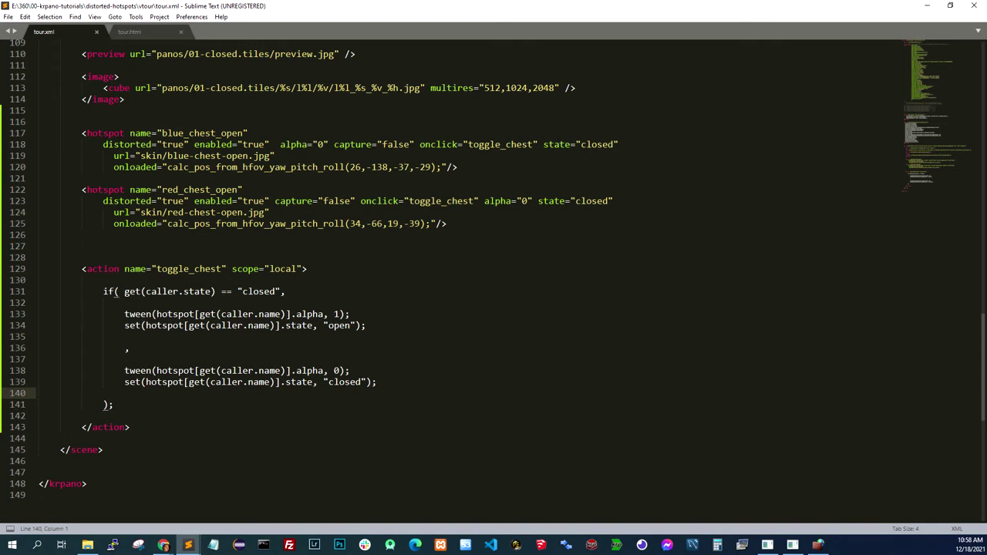
# Step: Switch to File Explorer, select blue-chest-open.jpg in the skin folder and bring up Photoshop
pyautogui.click(87, 545)
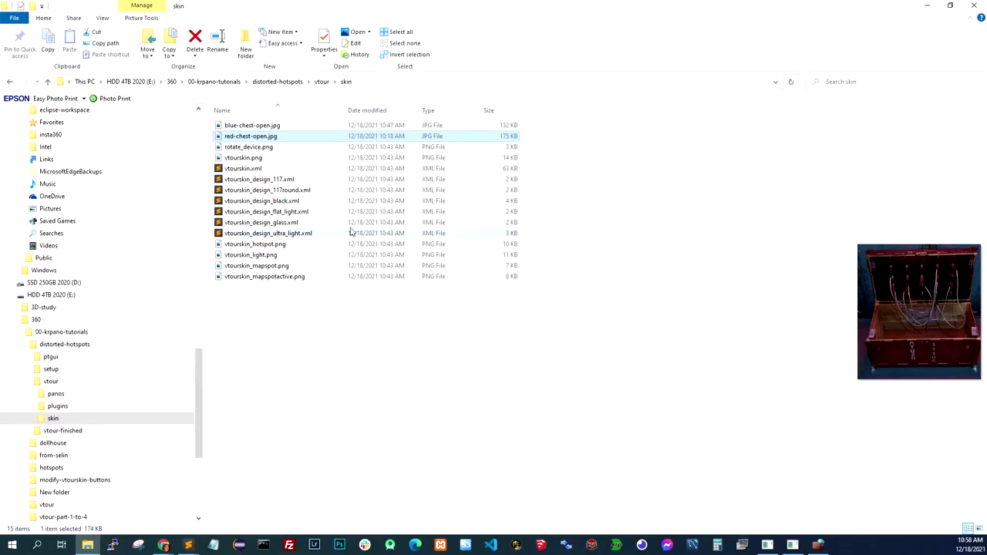
pyautogui.click(262, 127)
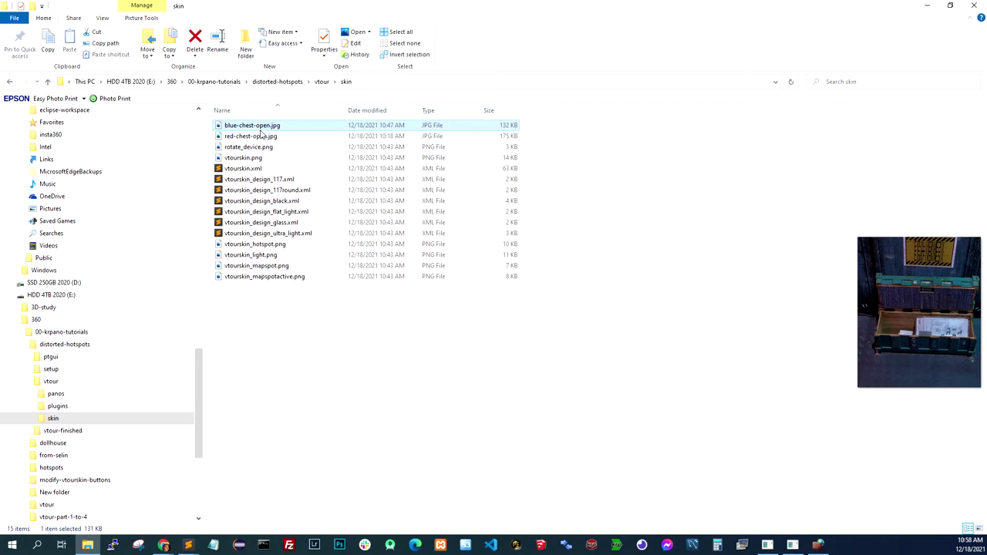
pyautogui.click(339, 545)
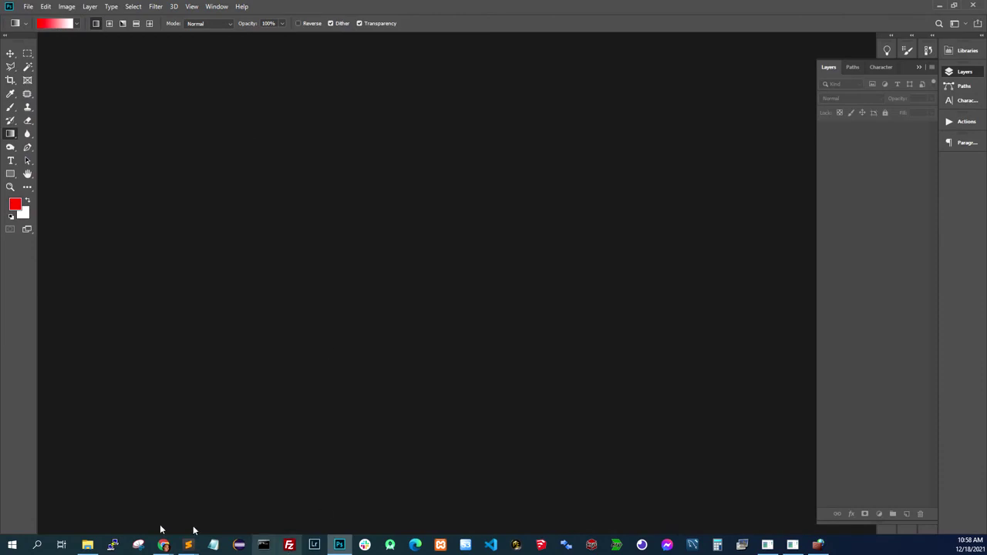
# Step: Try to open blue-chest-open.jpg by dropping it from File Explorer into Photoshop
pyautogui.click(88, 545)
pyautogui.moveTo(258, 126); pyautogui.dragTo(368, 457)
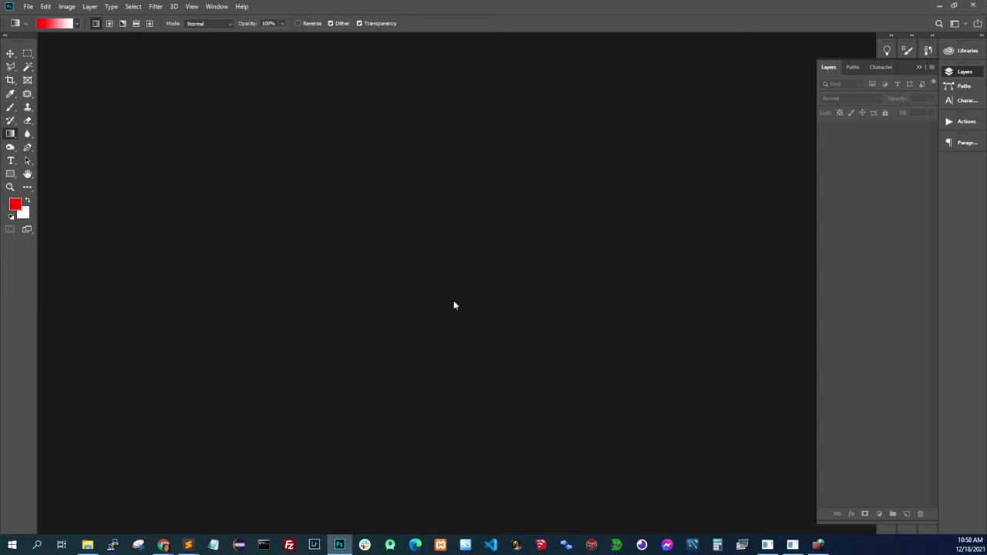
pyautogui.click(940, 5)
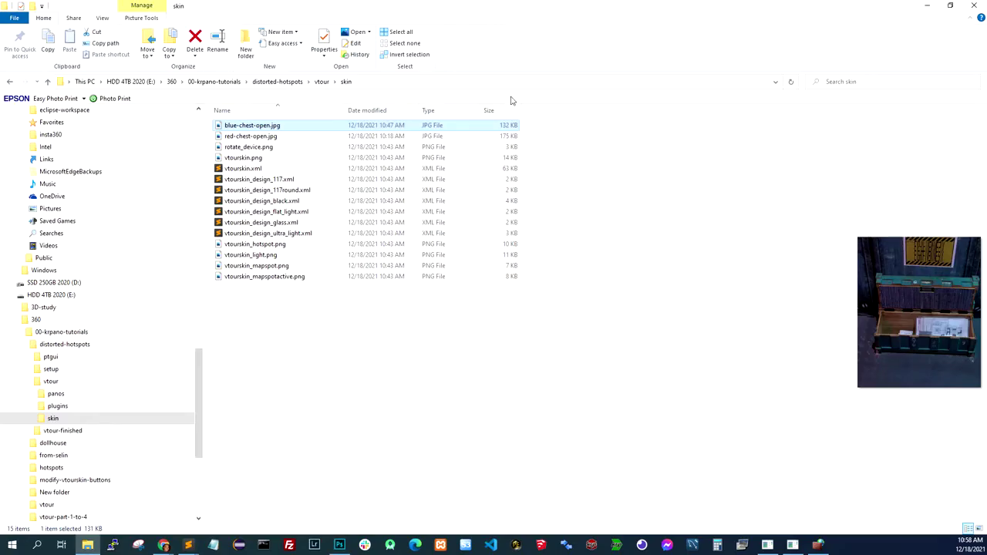
# Step: Open blue-chest-open.jpg from the skin folder with Photoshop
pyautogui.rightClick(267, 128)
pyautogui.moveTo(370, 311)
pyautogui.click(477, 312)
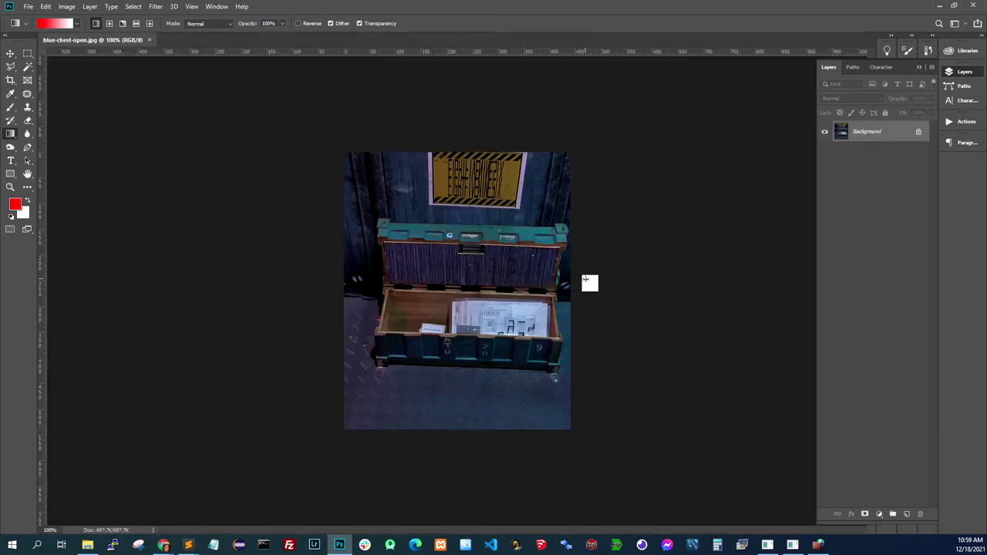
# Step: Compare JPEG Medium and High quality for the blue chest image in Save for Web, finishing with High
pyautogui.hotkey('ctrl', 'alt', 'shift', 's')
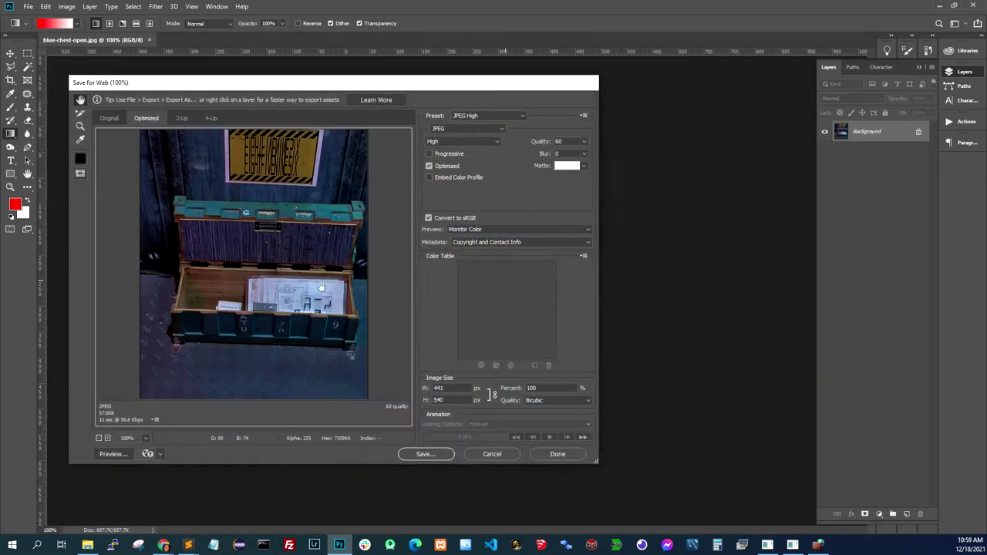
pyautogui.click(453, 142)
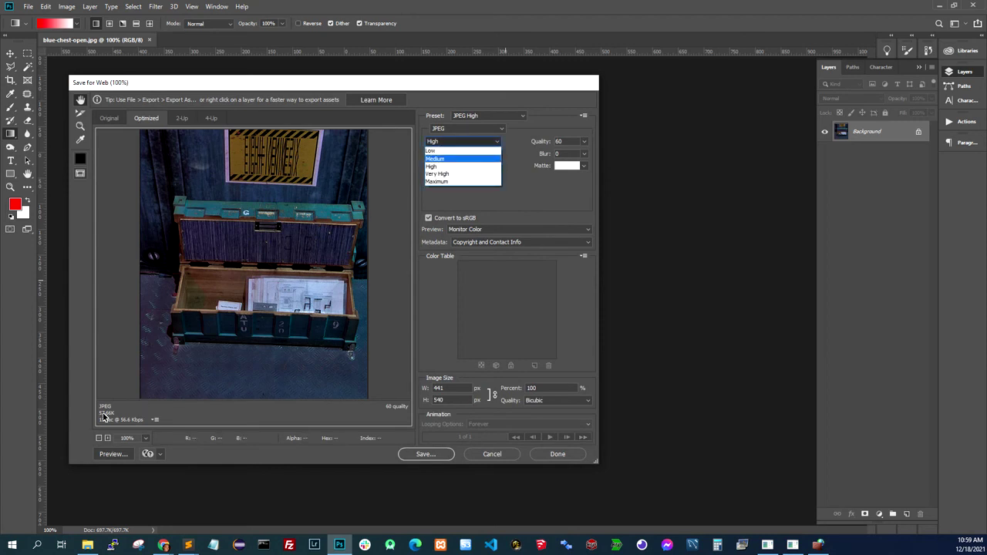
pyautogui.click(463, 86)
pyautogui.click(454, 146)
pyautogui.click(449, 161)
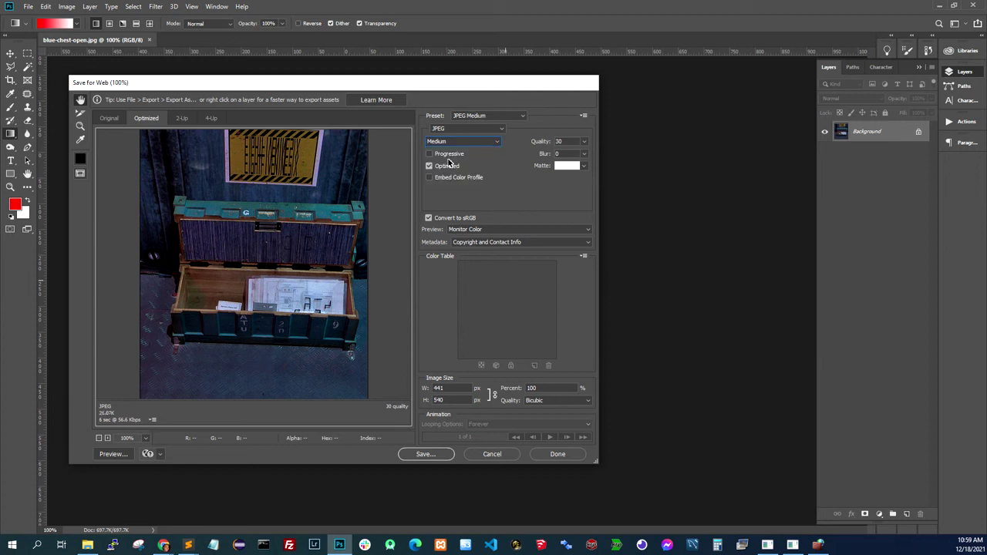
pyautogui.click(476, 144)
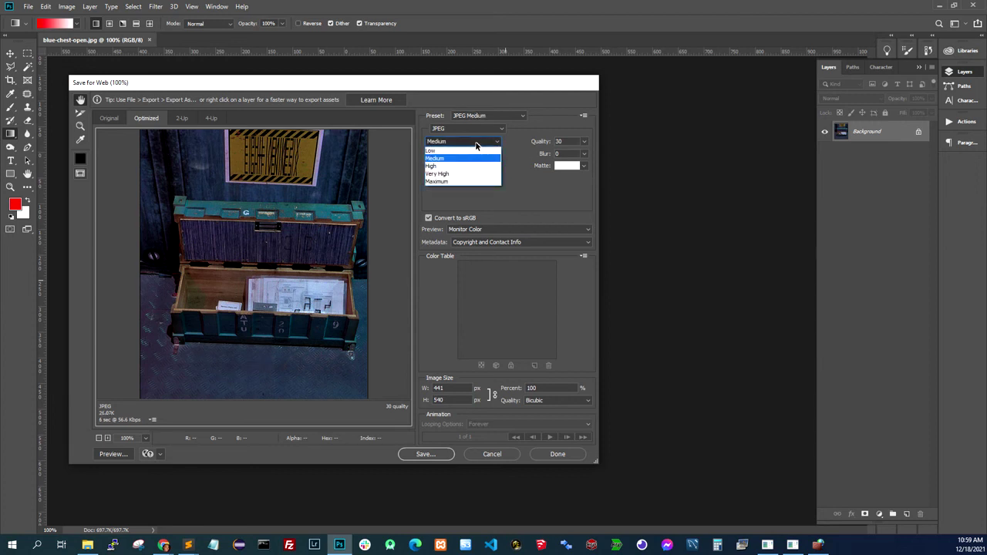
pyautogui.click(468, 167)
# Step: Save the optimized full-size image in the skin folder as blue-chest-open-hight.jpg
pyautogui.click(427, 454)
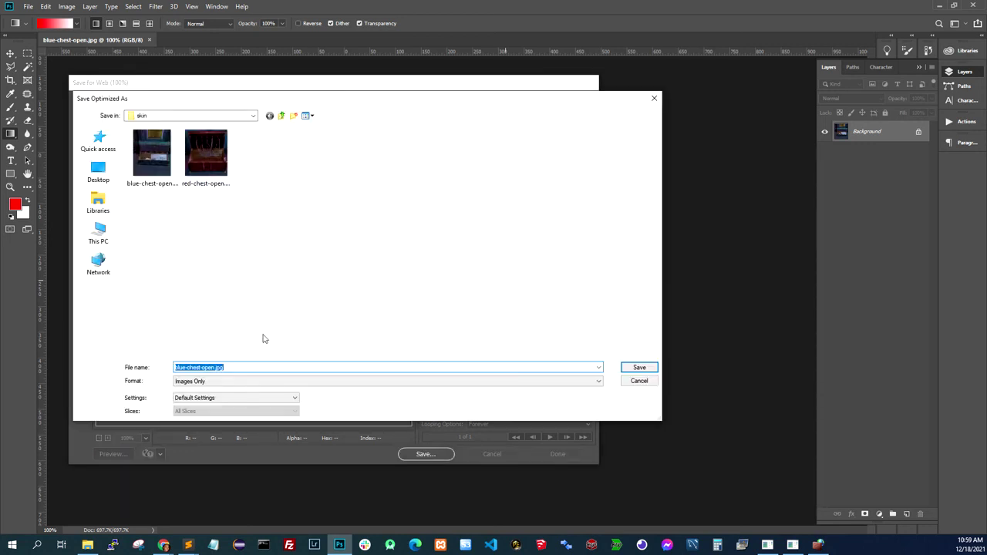
pyautogui.click(216, 367)
pyautogui.write('-opt')
pyautogui.press('Return')
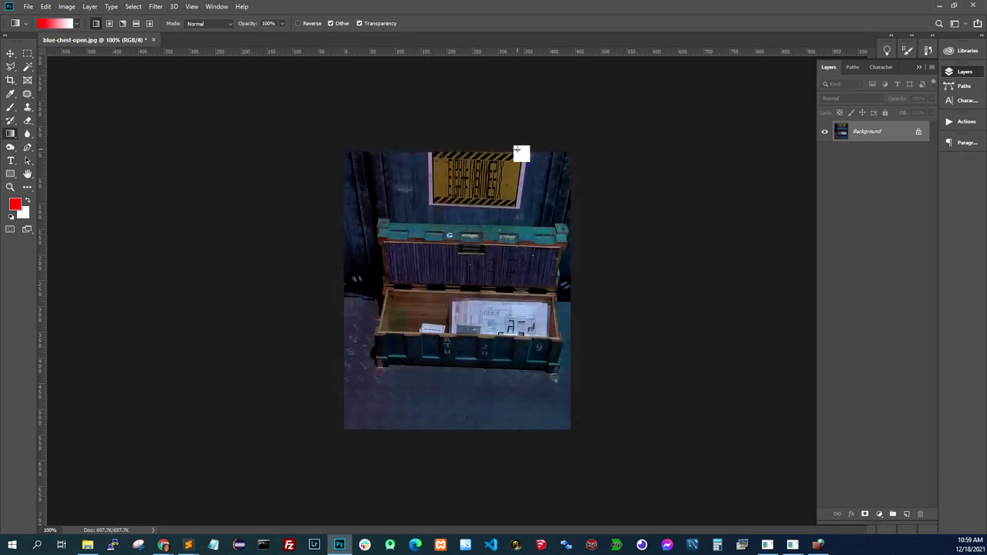
# Step: Resize the blue chest image to a width of 200 pixels
pyautogui.hotkey('ctrl', 'alt', 'i')
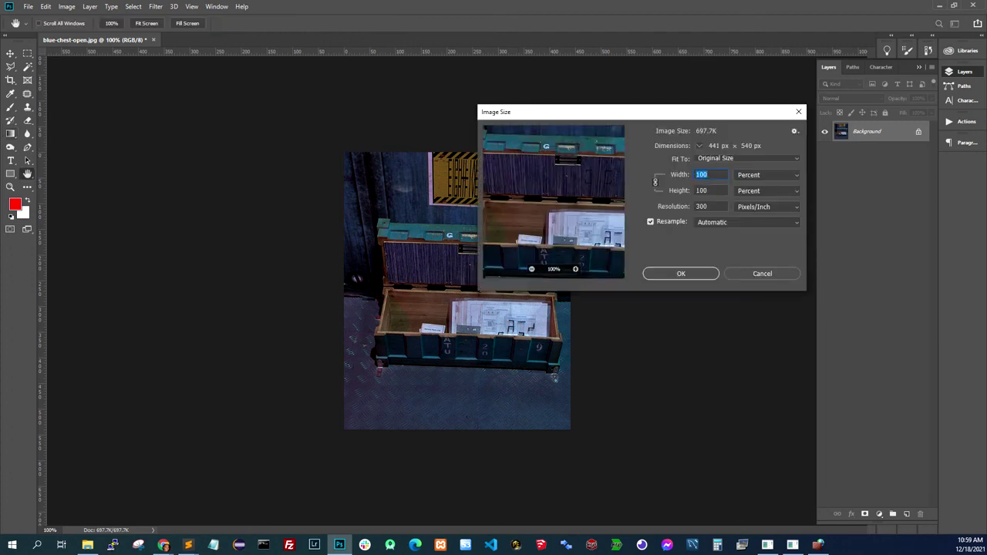
pyautogui.click(752, 176)
pyautogui.click(754, 192)
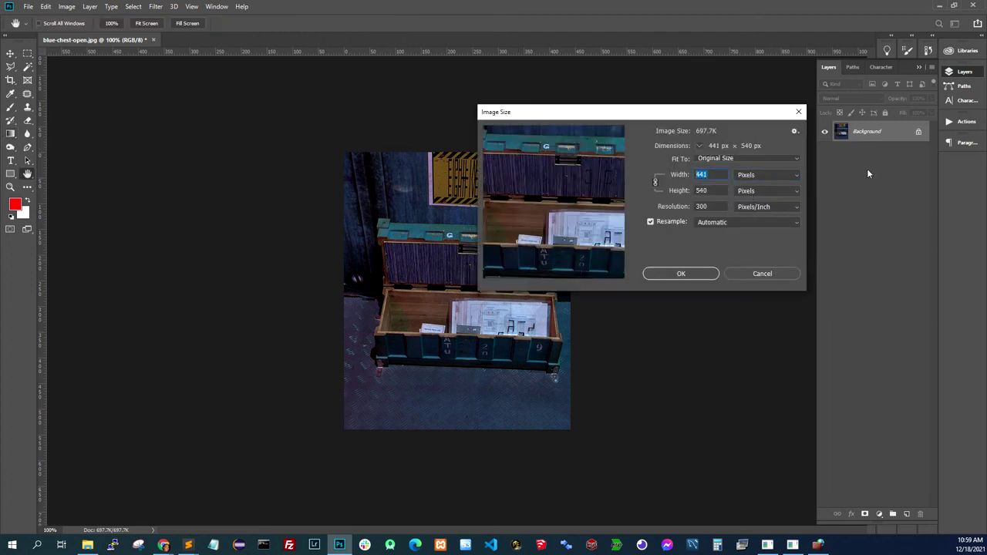
pyautogui.write('200')
pyautogui.press('Return')
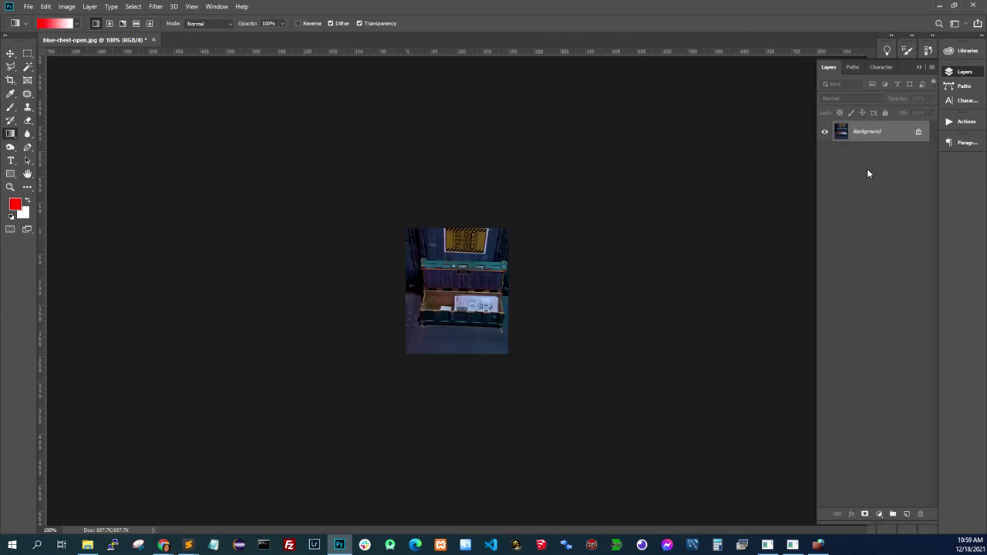
# Step: Export the reduced image for web as JPEG High, named blue-chest-open-small.jpg, in the skin folder
pyautogui.hotkey('ctrl', 'alt', 'shift', 's')
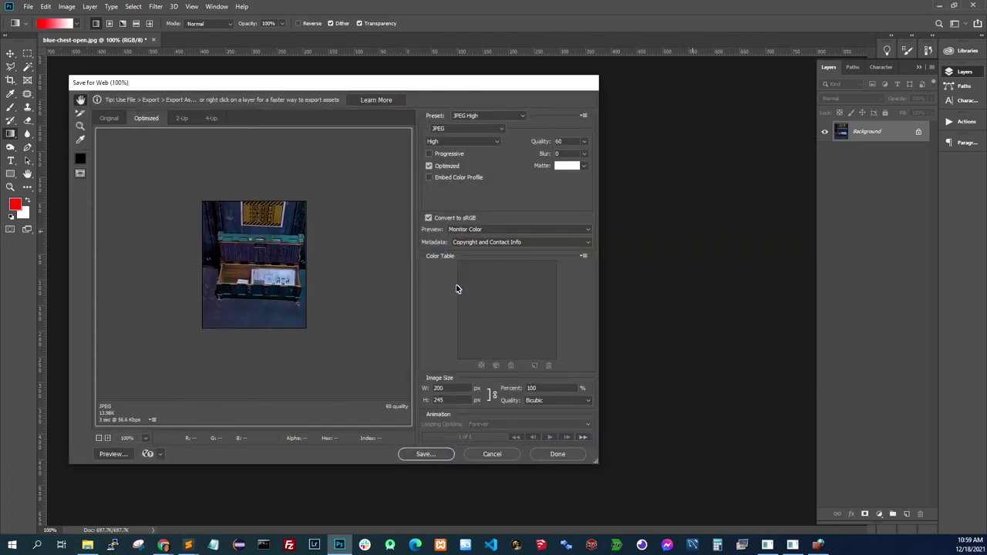
pyautogui.click(425, 454)
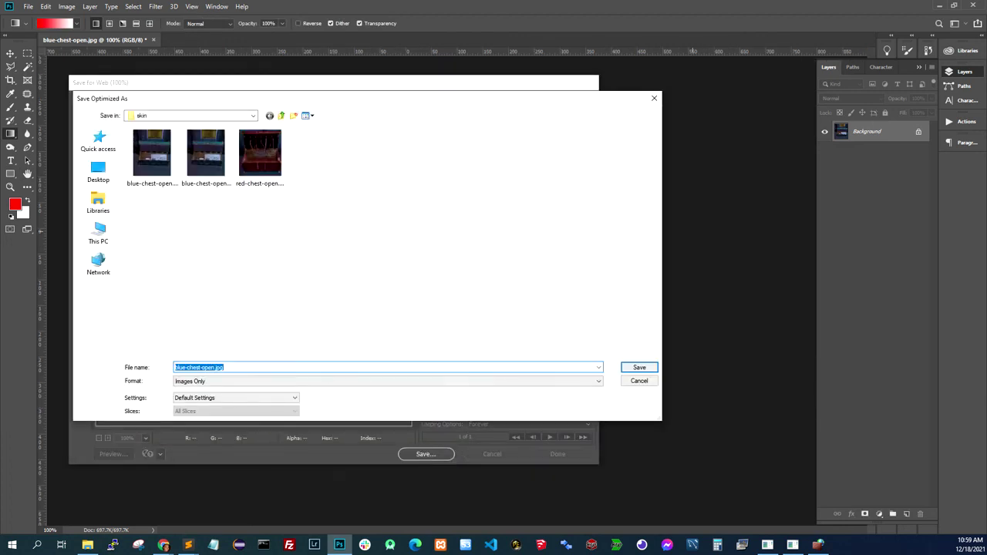
pyautogui.click(224, 167)
pyautogui.click(235, 368)
pyautogui.click(233, 368)
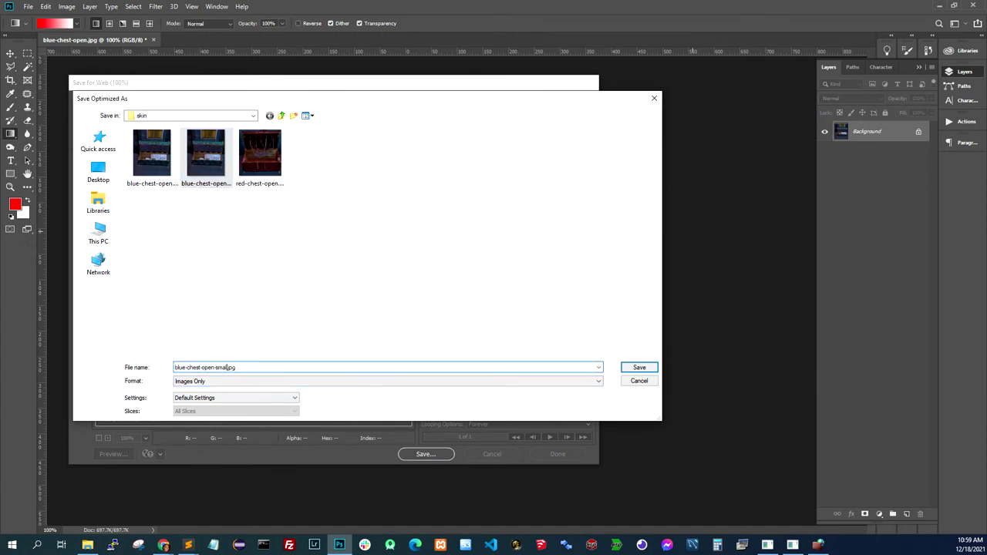
pyautogui.press('Return')
# Step: Switch to tour.xml in Sublime Text, point the blue_chest_open hotspot's url to skin/blue-chest-open-high.jpg and save
pyautogui.moveTo(192, 534)
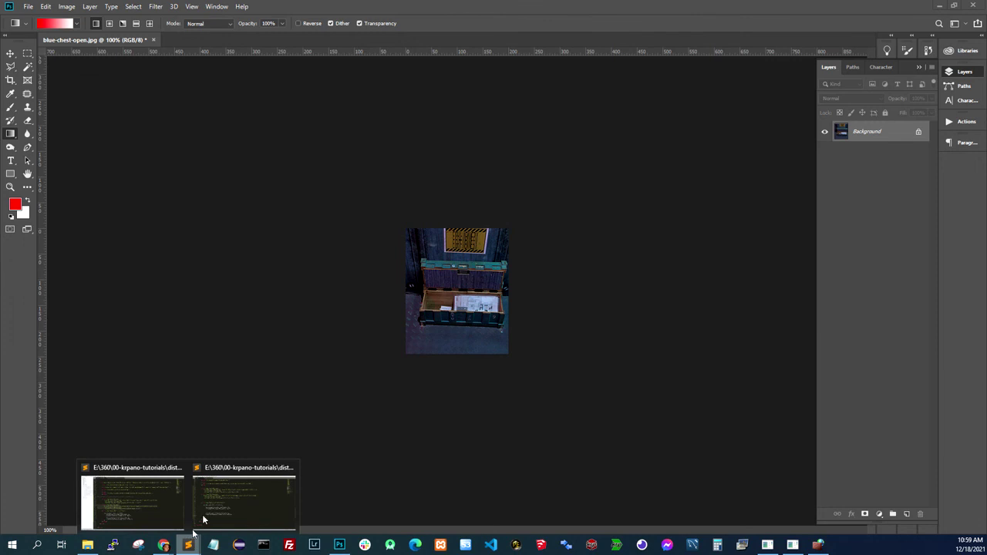
pyautogui.click(244, 501)
pyautogui.scroll(3, 494, 281)
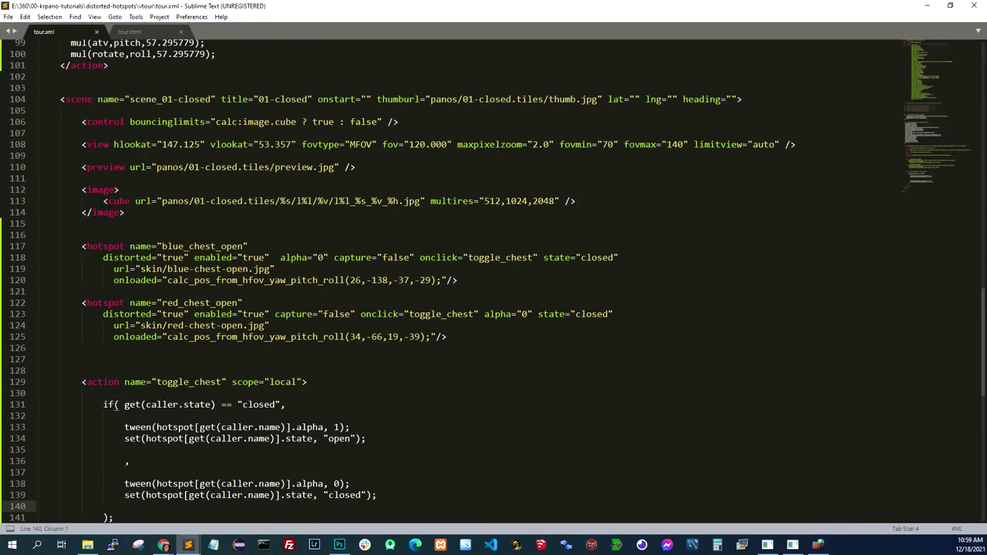
pyautogui.doubleClick(238, 269)
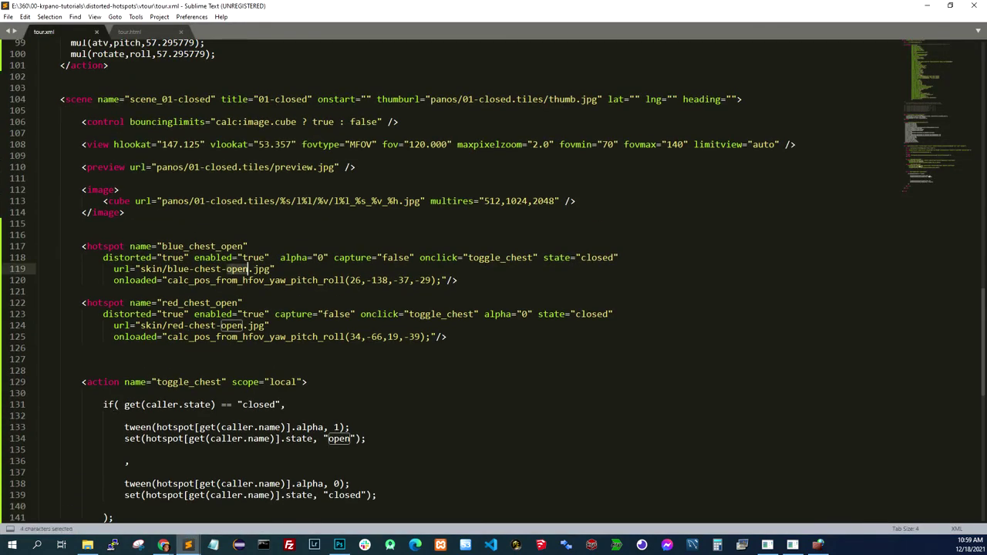
pyautogui.write('bl')
pyautogui.press('BackSpace')
pyautogui.press('BackSpace')
pyautogui.press('BackSpace')
pyautogui.write('open')
pyautogui.press('BackSpace')
pyautogui.press('BackSpace')
pyautogui.press('BackSpace')
pyautogui.press('BackSpace')
pyautogui.write('-open-ight')
pyautogui.press('BackSpace')
pyautogui.press('BackSpace')
pyautogui.press('BackSpace')
pyautogui.press('BackSpace')
pyautogui.write('high')
pyautogui.hotkey('ctrl', 's')
# Step: Switch to File Explorer and rename blue-chest-open-hight.jpg to blue-chest-open-high.jpg
pyautogui.click(87, 545)
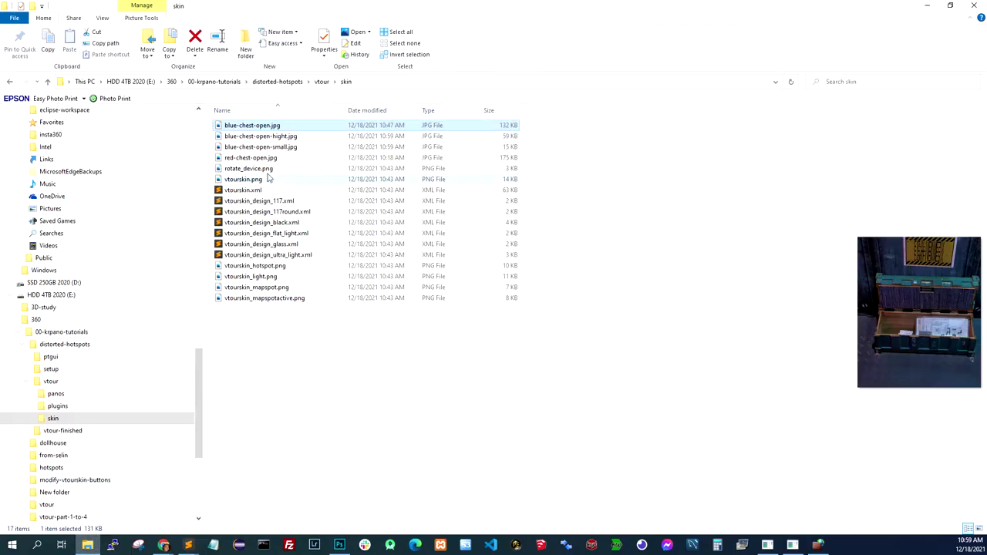
pyautogui.click(279, 135)
pyautogui.press('F2')
pyautogui.press('Right')
pyautogui.press('BackSpace')
pyautogui.press('Return')
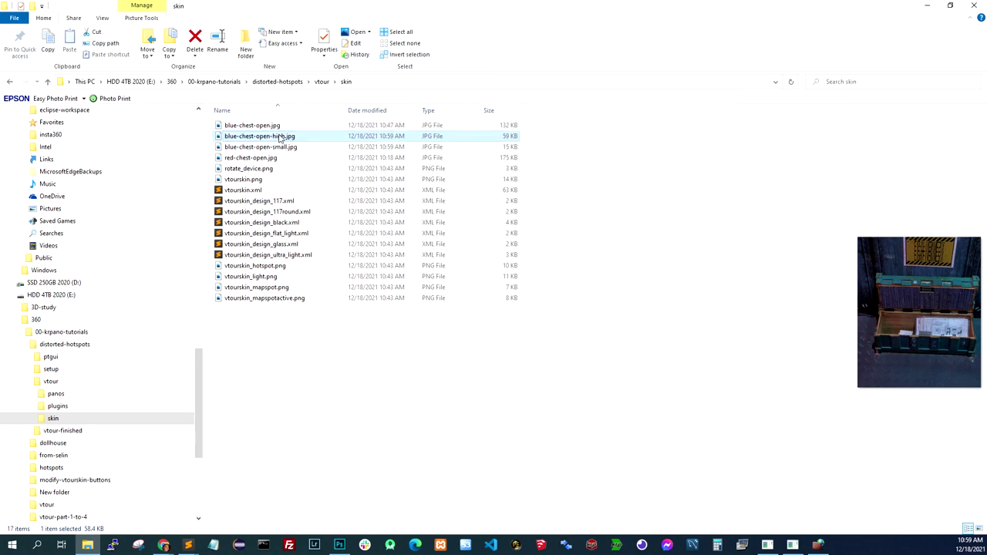
# Step: Switch to Chrome, reload the tour and open the blue chest to check the quality of its high image
pyautogui.click(164, 546)
pyautogui.click(232, 501)
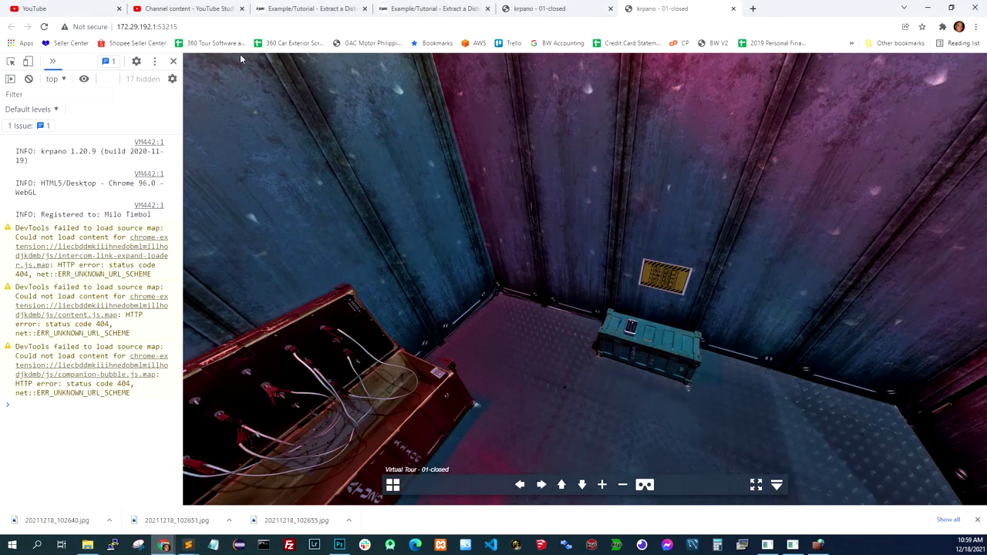
pyautogui.click(45, 26)
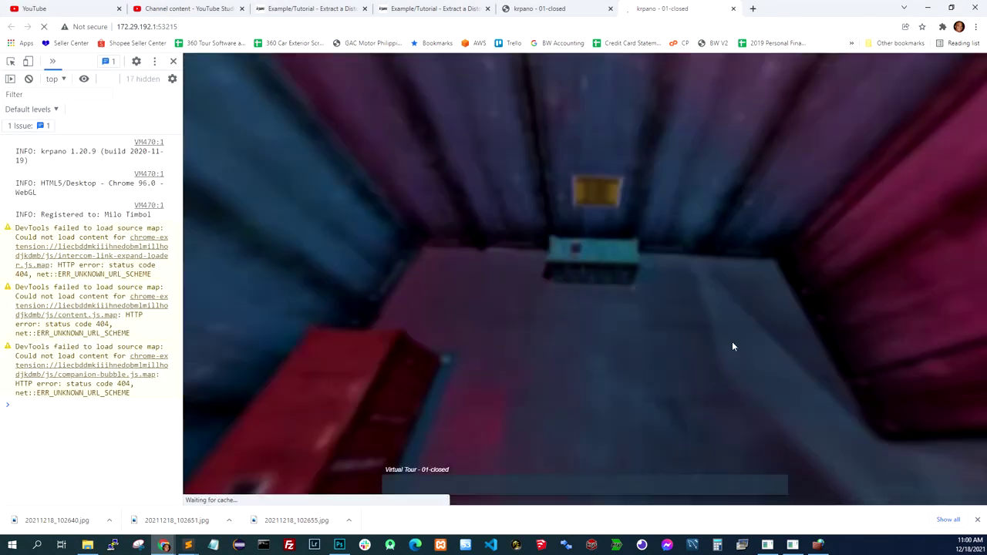
pyautogui.scroll(5, 726, 345)
pyautogui.scroll(-3, 726, 346)
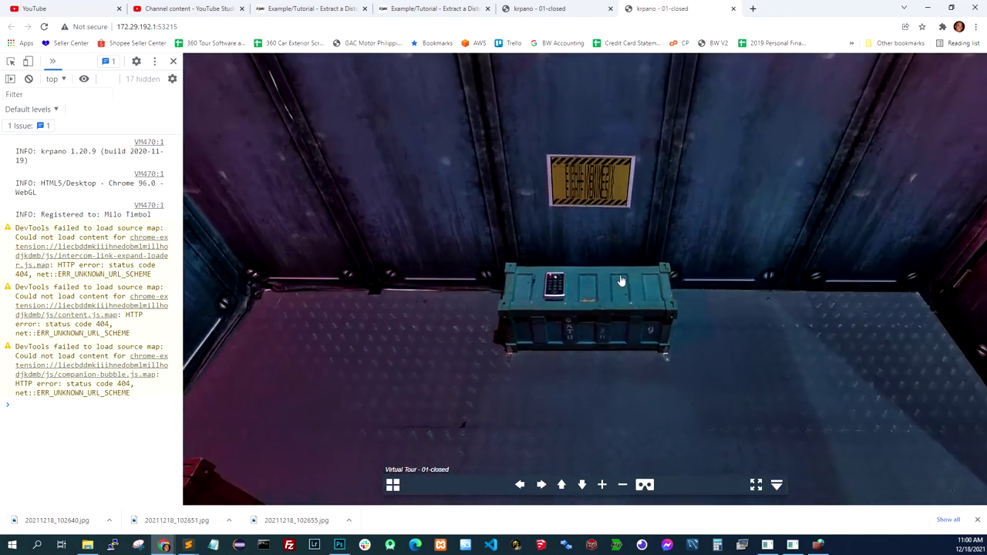
pyautogui.click(604, 266)
pyautogui.click(605, 271)
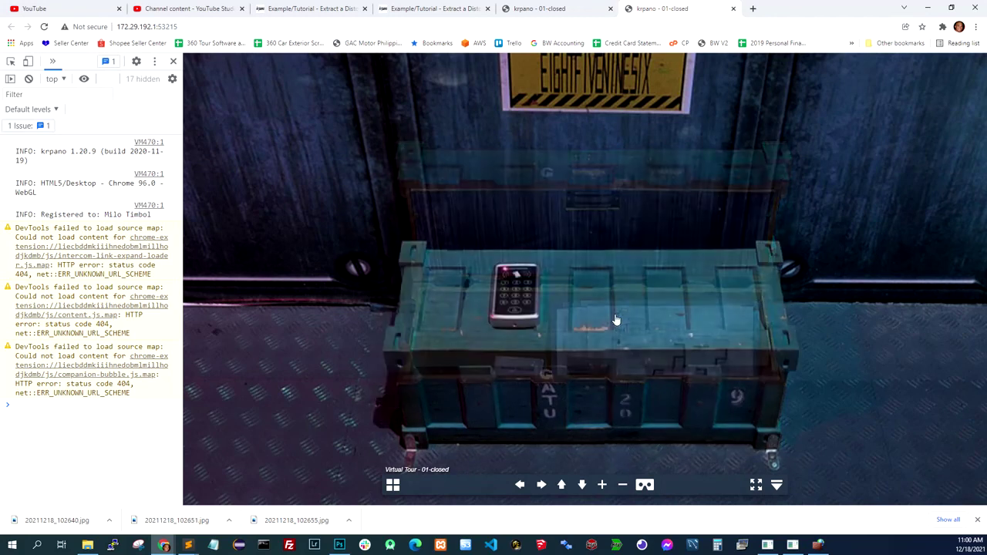
pyautogui.scroll(-3, 616, 319)
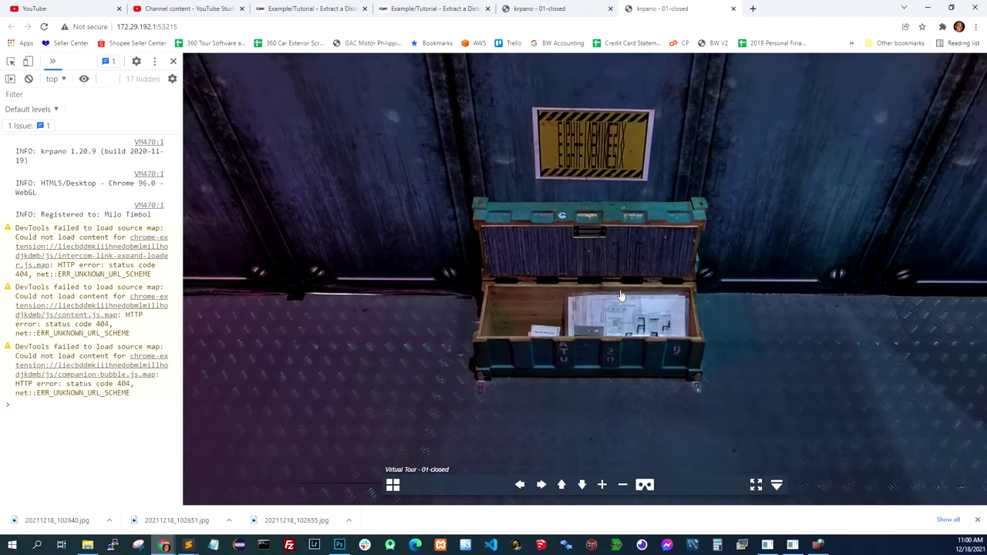
pyautogui.scroll(-1, 621, 295)
pyautogui.scroll(-5, 621, 295)
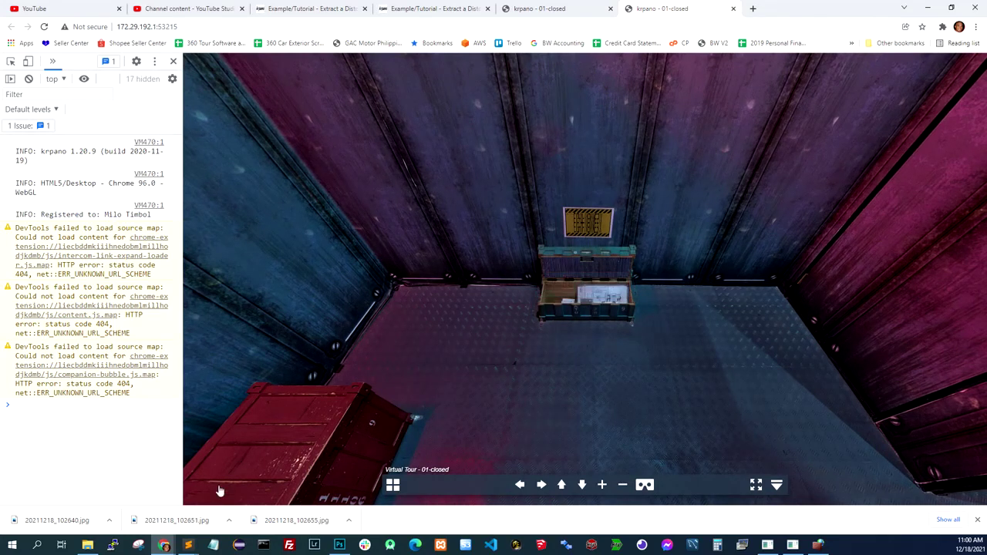
# Step: Check the small image in File Explorer, then set the blue_chest_open url in tour.xml to skin/blue-chest-open-small.jpg and save
pyautogui.click(90, 548)
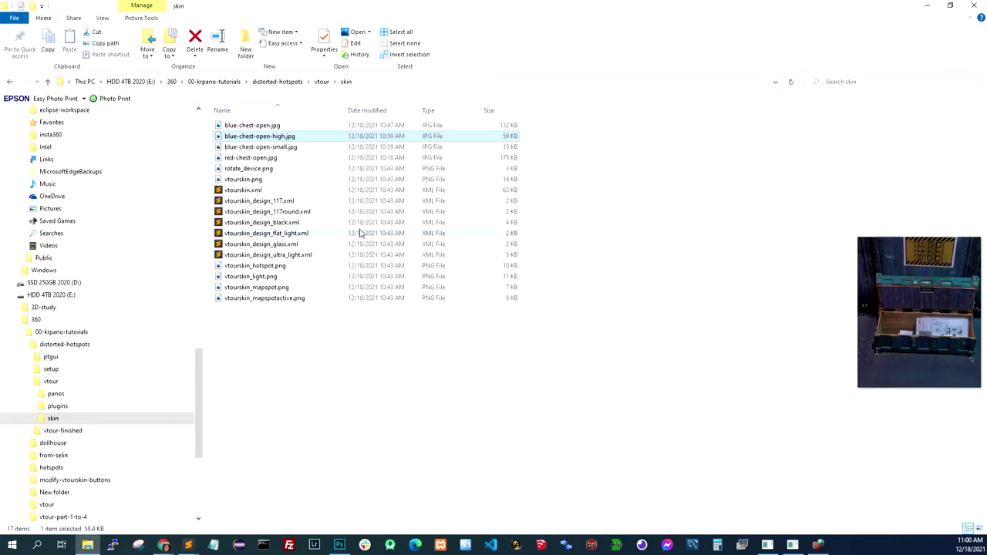
pyautogui.moveTo(189, 545)
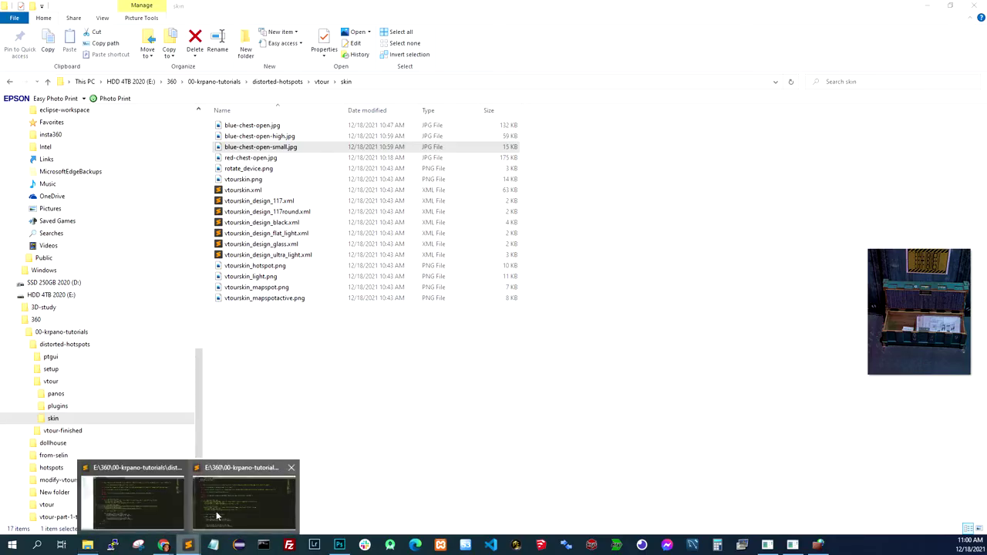
pyautogui.click(254, 471)
pyautogui.doubleClick(265, 269)
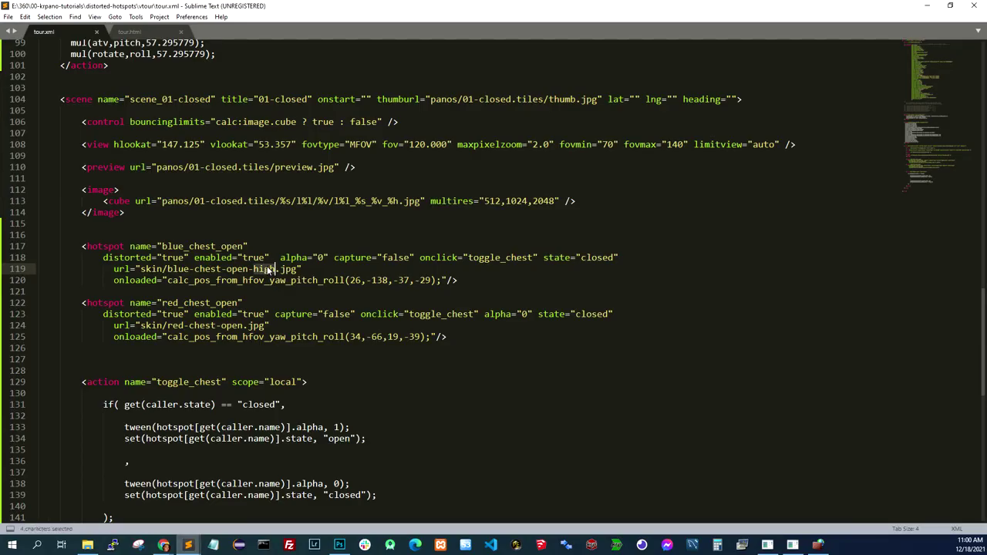
pyautogui.write('small')
pyautogui.hotkey('ctrl', 's')
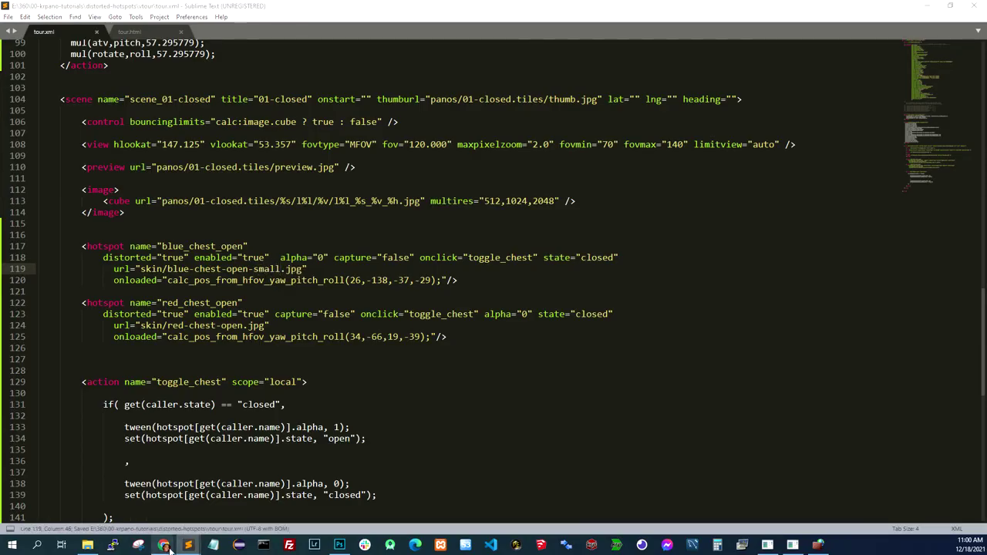
# Step: Reload the tour in Chrome and open the blue chest to check the quality of its small image
pyautogui.moveTo(164, 545)
pyautogui.click(227, 506)
pyautogui.click(44, 26)
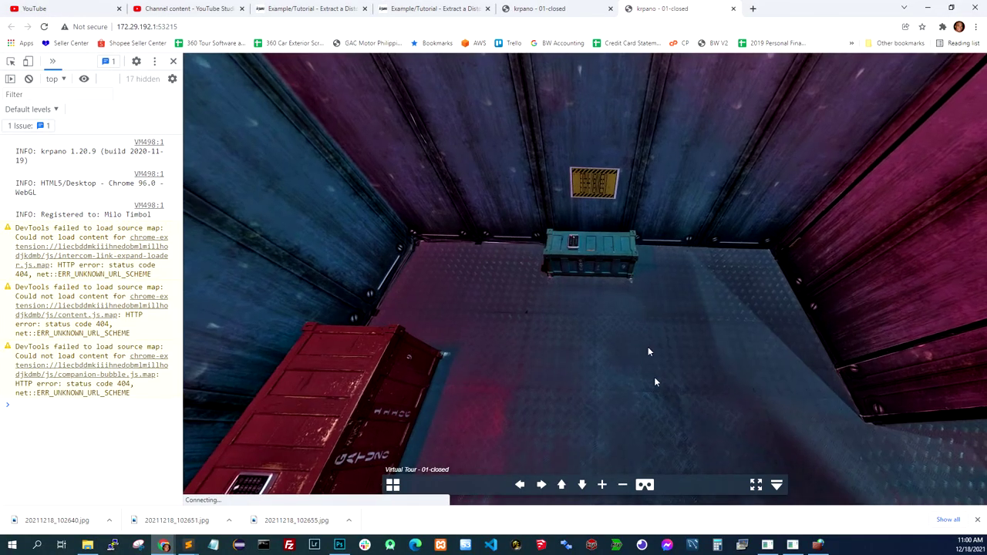
pyautogui.scroll(4, 659, 286)
pyautogui.moveTo(705, 298); pyautogui.dragTo(684, 388)
pyautogui.scroll(-5, 827, 249)
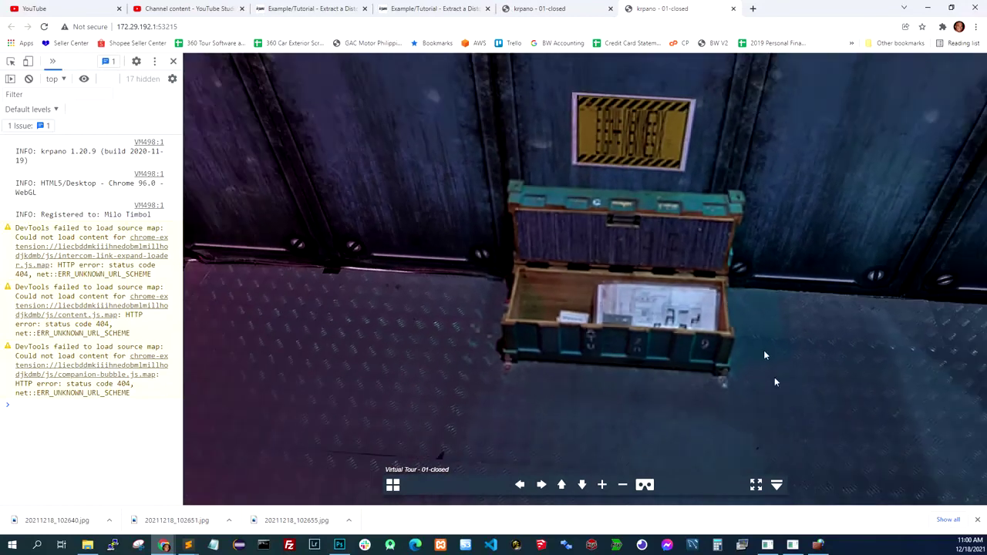
pyautogui.scroll(-5, 732, 366)
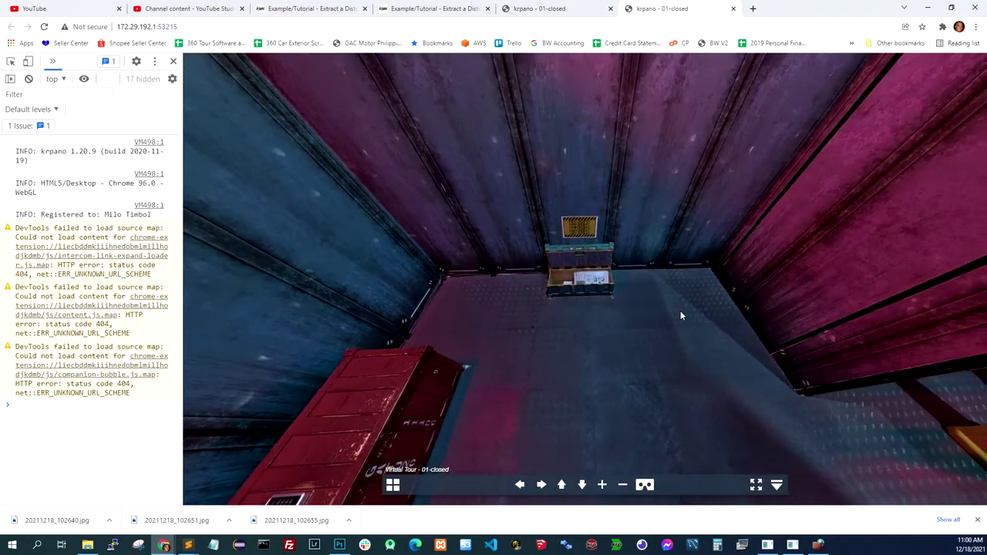
# Step: Examine the open blue chest up close and from afar, and open the red chest to compare their sharpness
pyautogui.moveTo(680, 315); pyautogui.dragTo(751, 282)
pyautogui.scroll(5, 652, 343)
pyautogui.scroll(-5, 751, 281)
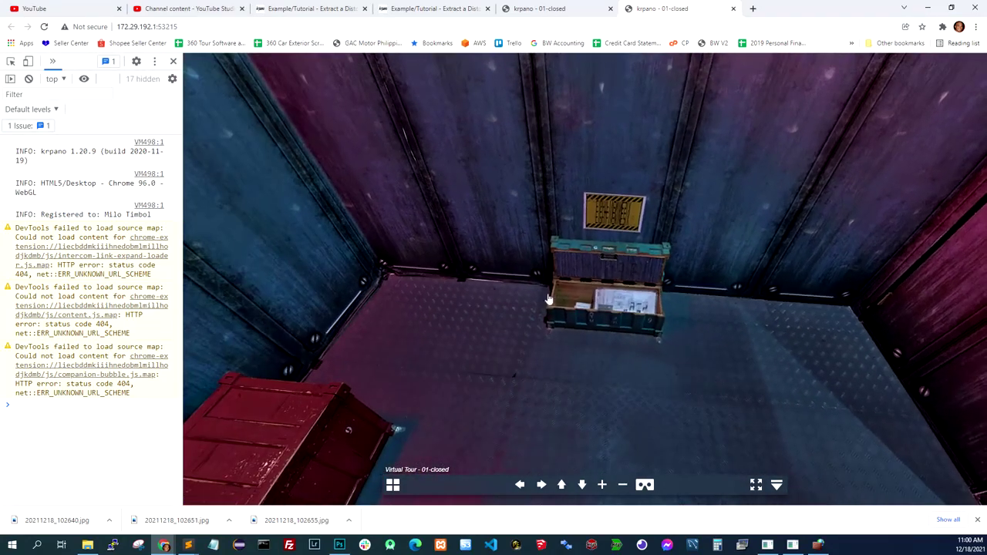
pyautogui.moveTo(548, 299); pyautogui.dragTo(715, 371)
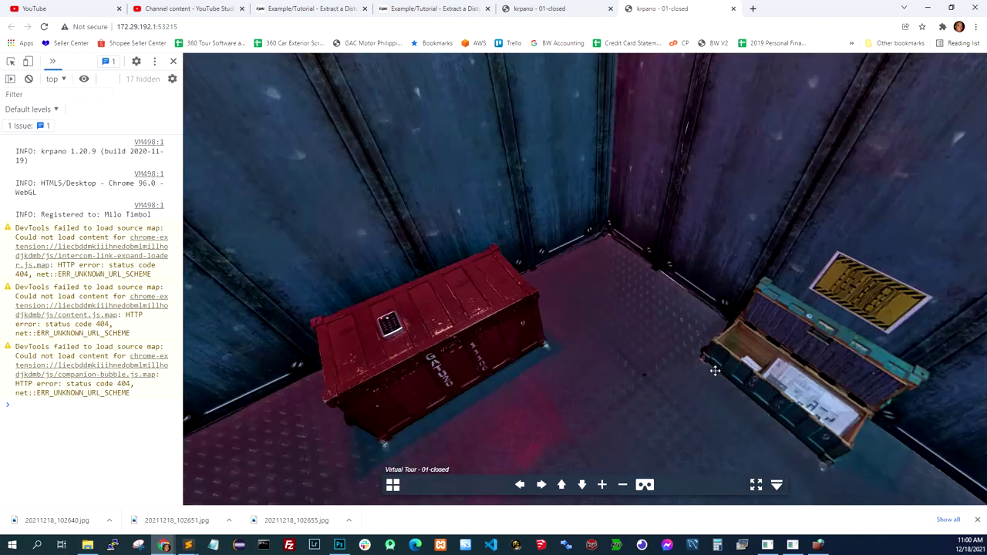
pyautogui.moveTo(578, 342); pyautogui.dragTo(741, 358)
pyautogui.scroll(4, 562, 366)
pyautogui.moveTo(517, 310); pyautogui.dragTo(309, 324)
pyautogui.moveTo(480, 321); pyautogui.dragTo(313, 313)
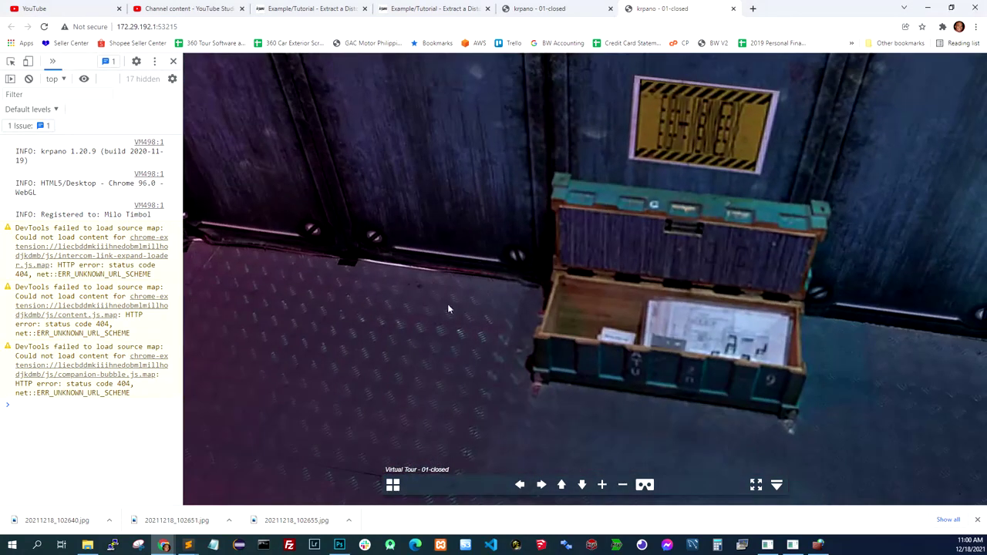
pyautogui.moveTo(332, 274); pyautogui.dragTo(776, 289)
pyautogui.scroll(-4, 668, 324)
pyautogui.moveTo(668, 324); pyautogui.dragTo(727, 359)
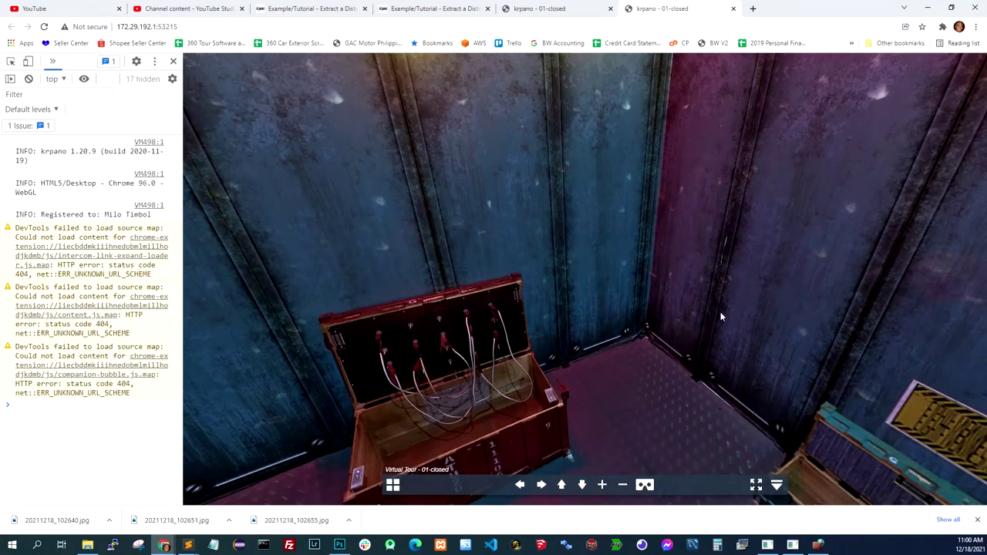